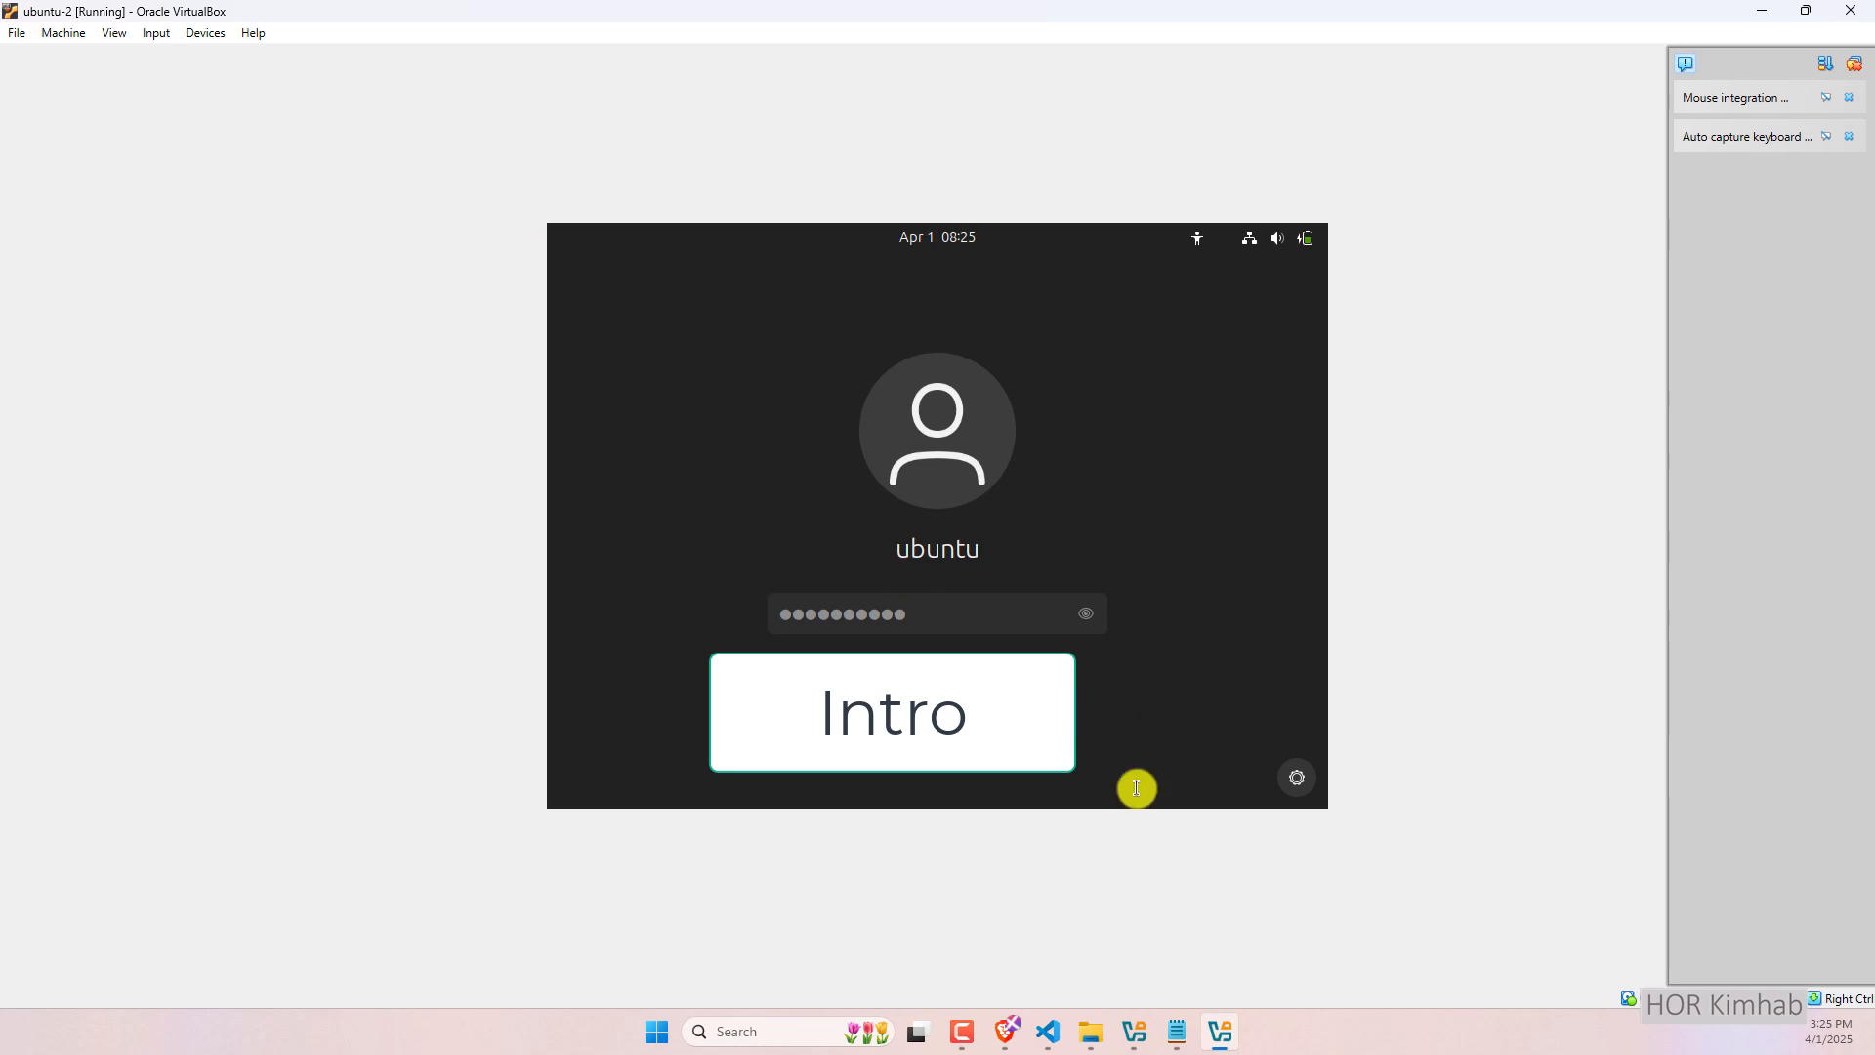
# Bring the running ubuntu-2 VM forward, open a guest terminal and advance the welcome setup to Ubuntu Pro.
pyautogui.click(1133, 1031)
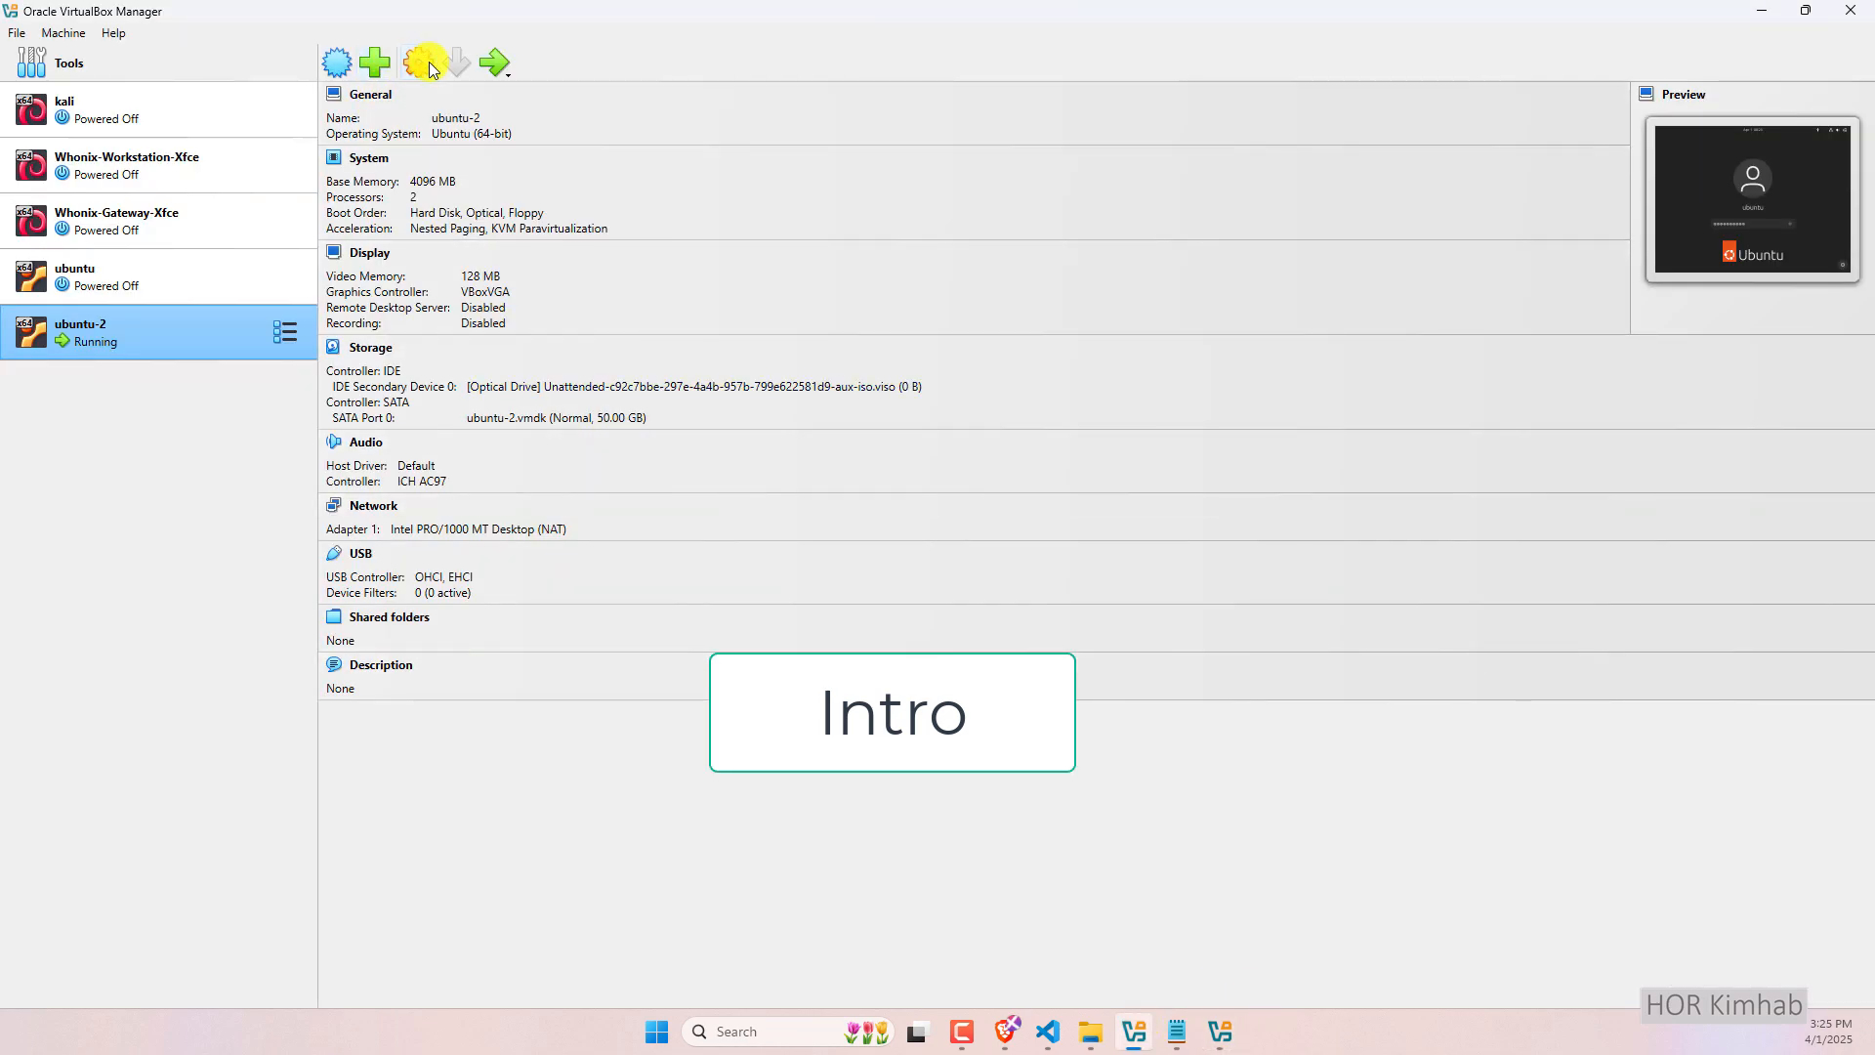
pyautogui.click(1220, 1031)
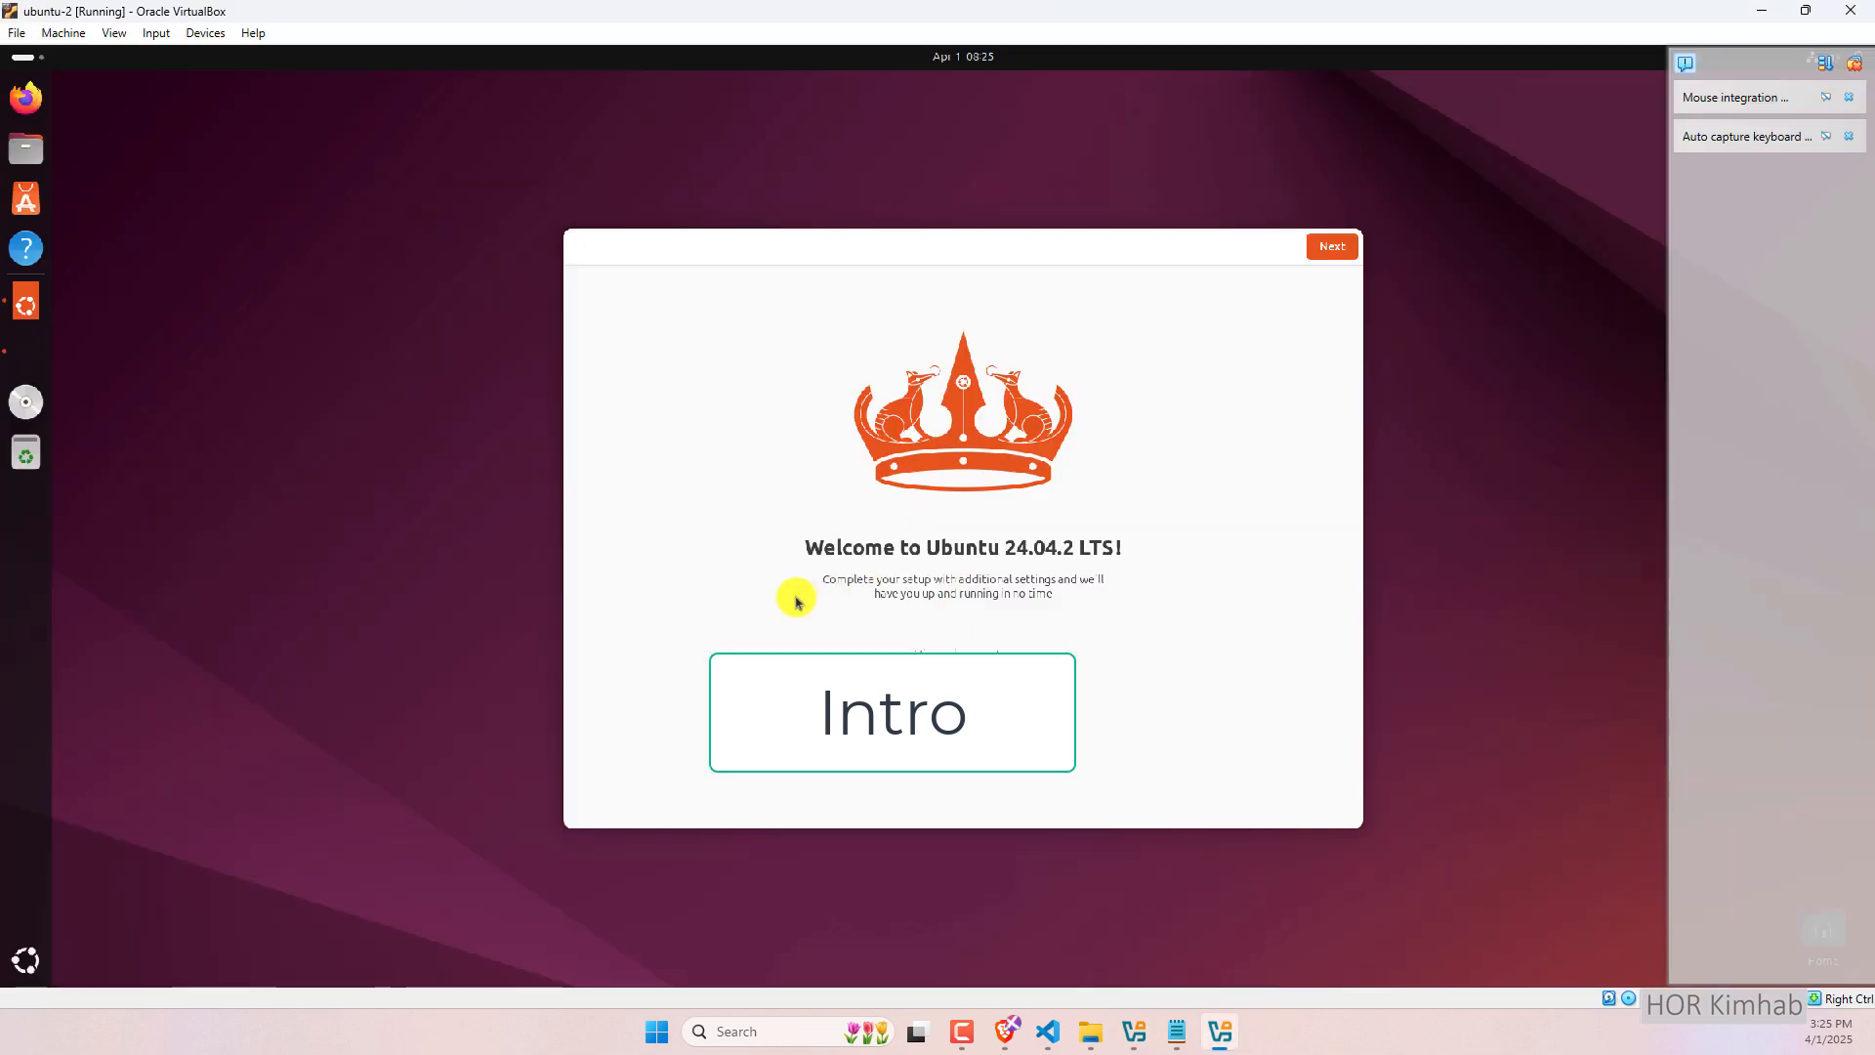
pyautogui.hotkey('ctrl', 'alt', 't')
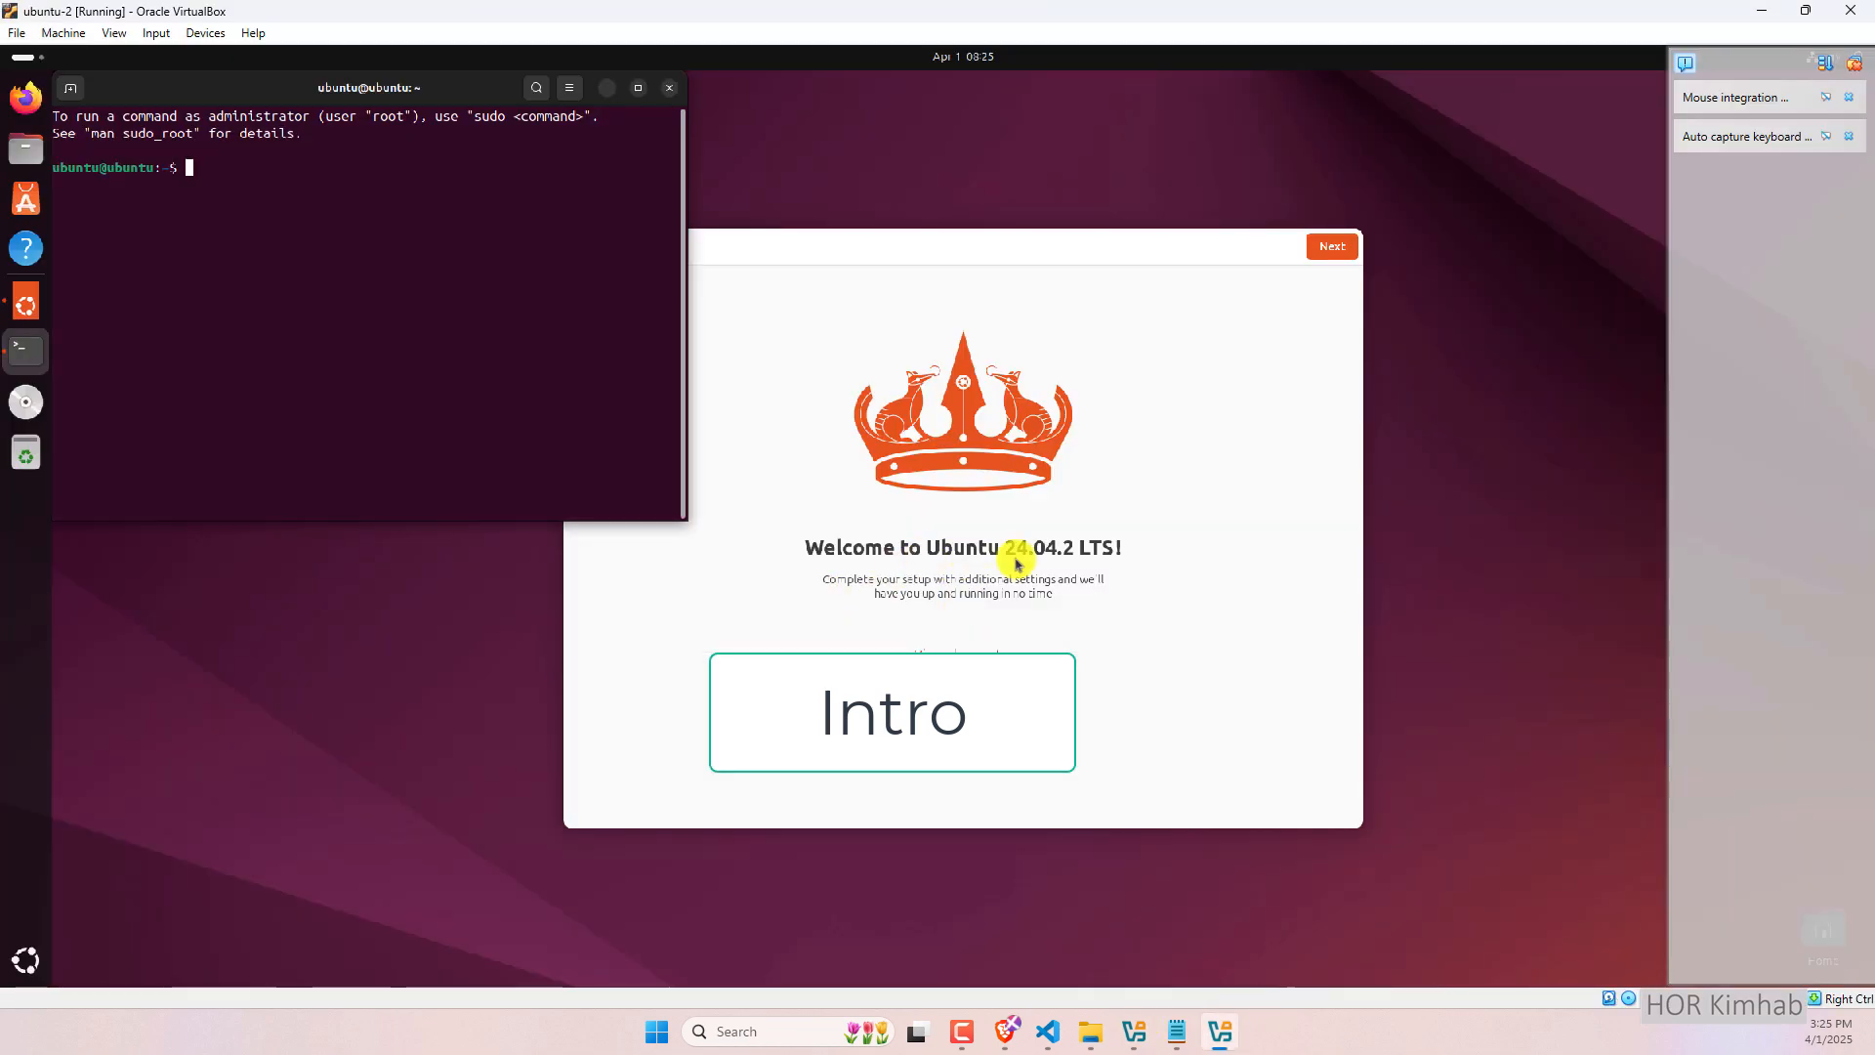
pyautogui.click(1333, 249)
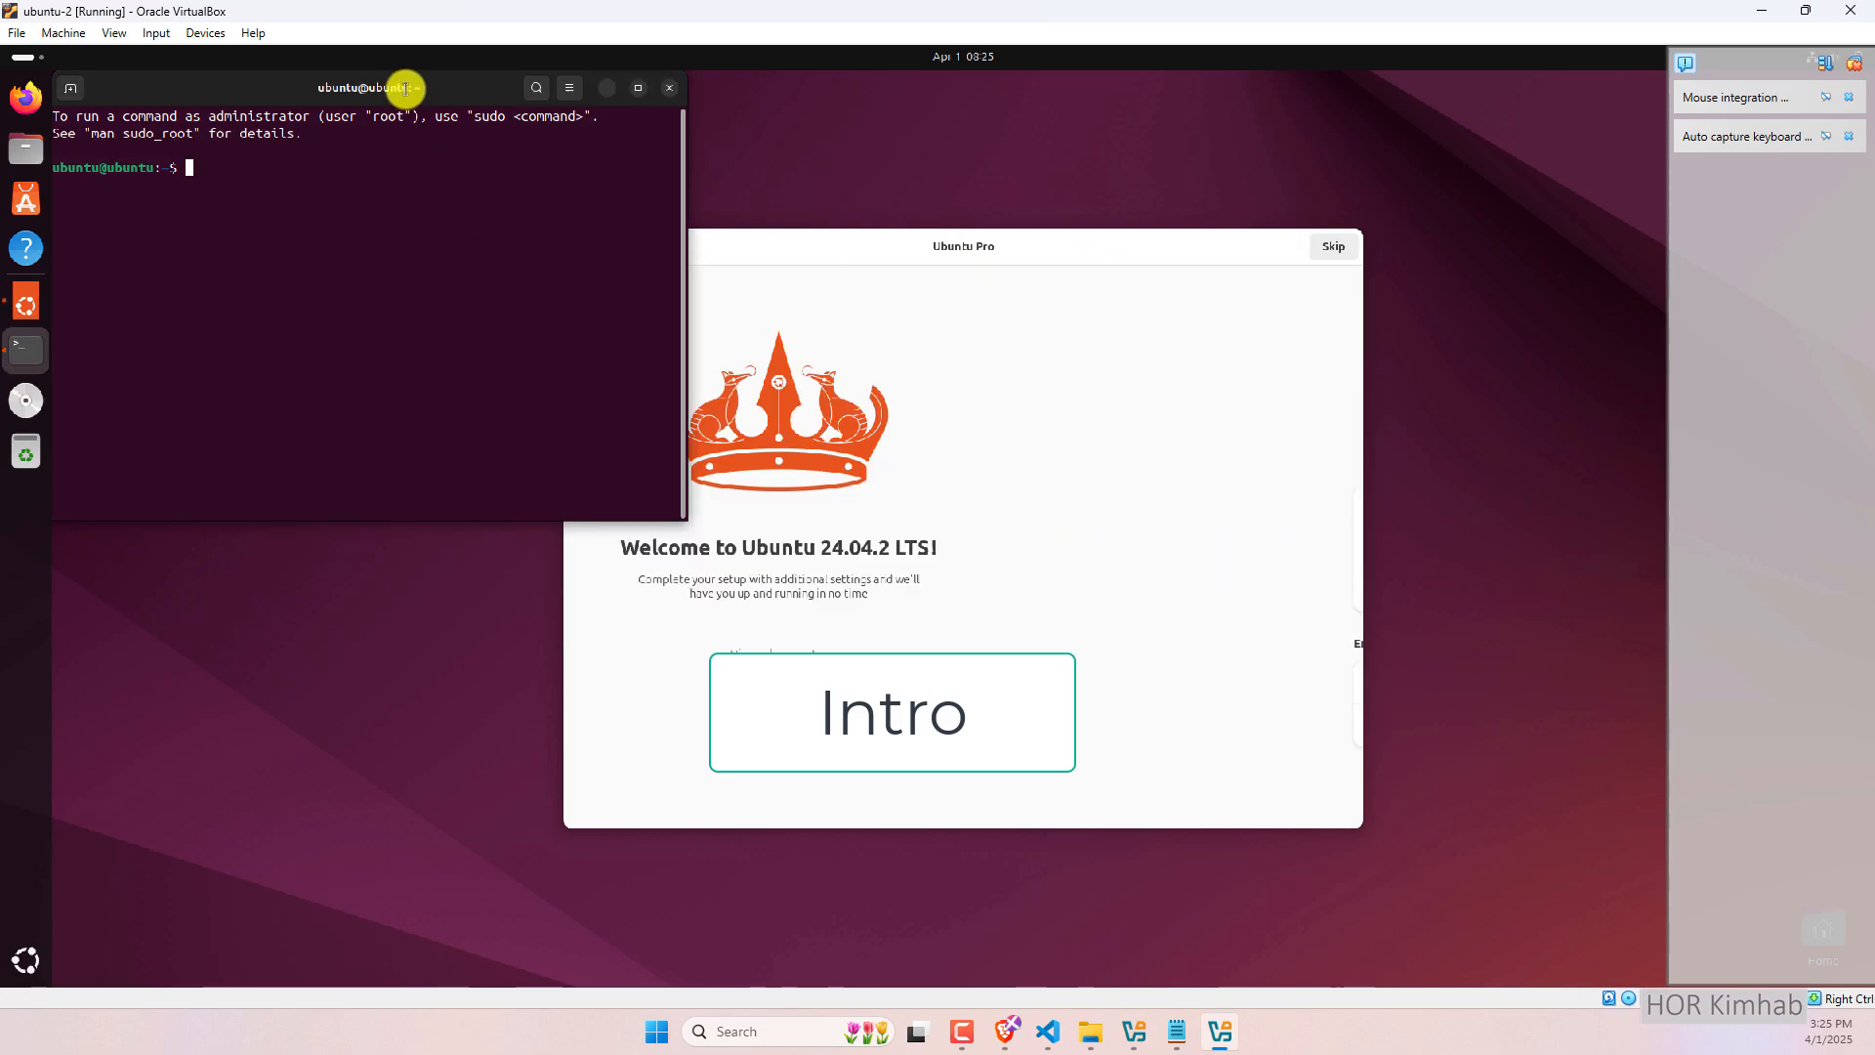
pyautogui.moveTo(406, 84); pyautogui.dragTo(473, 117)
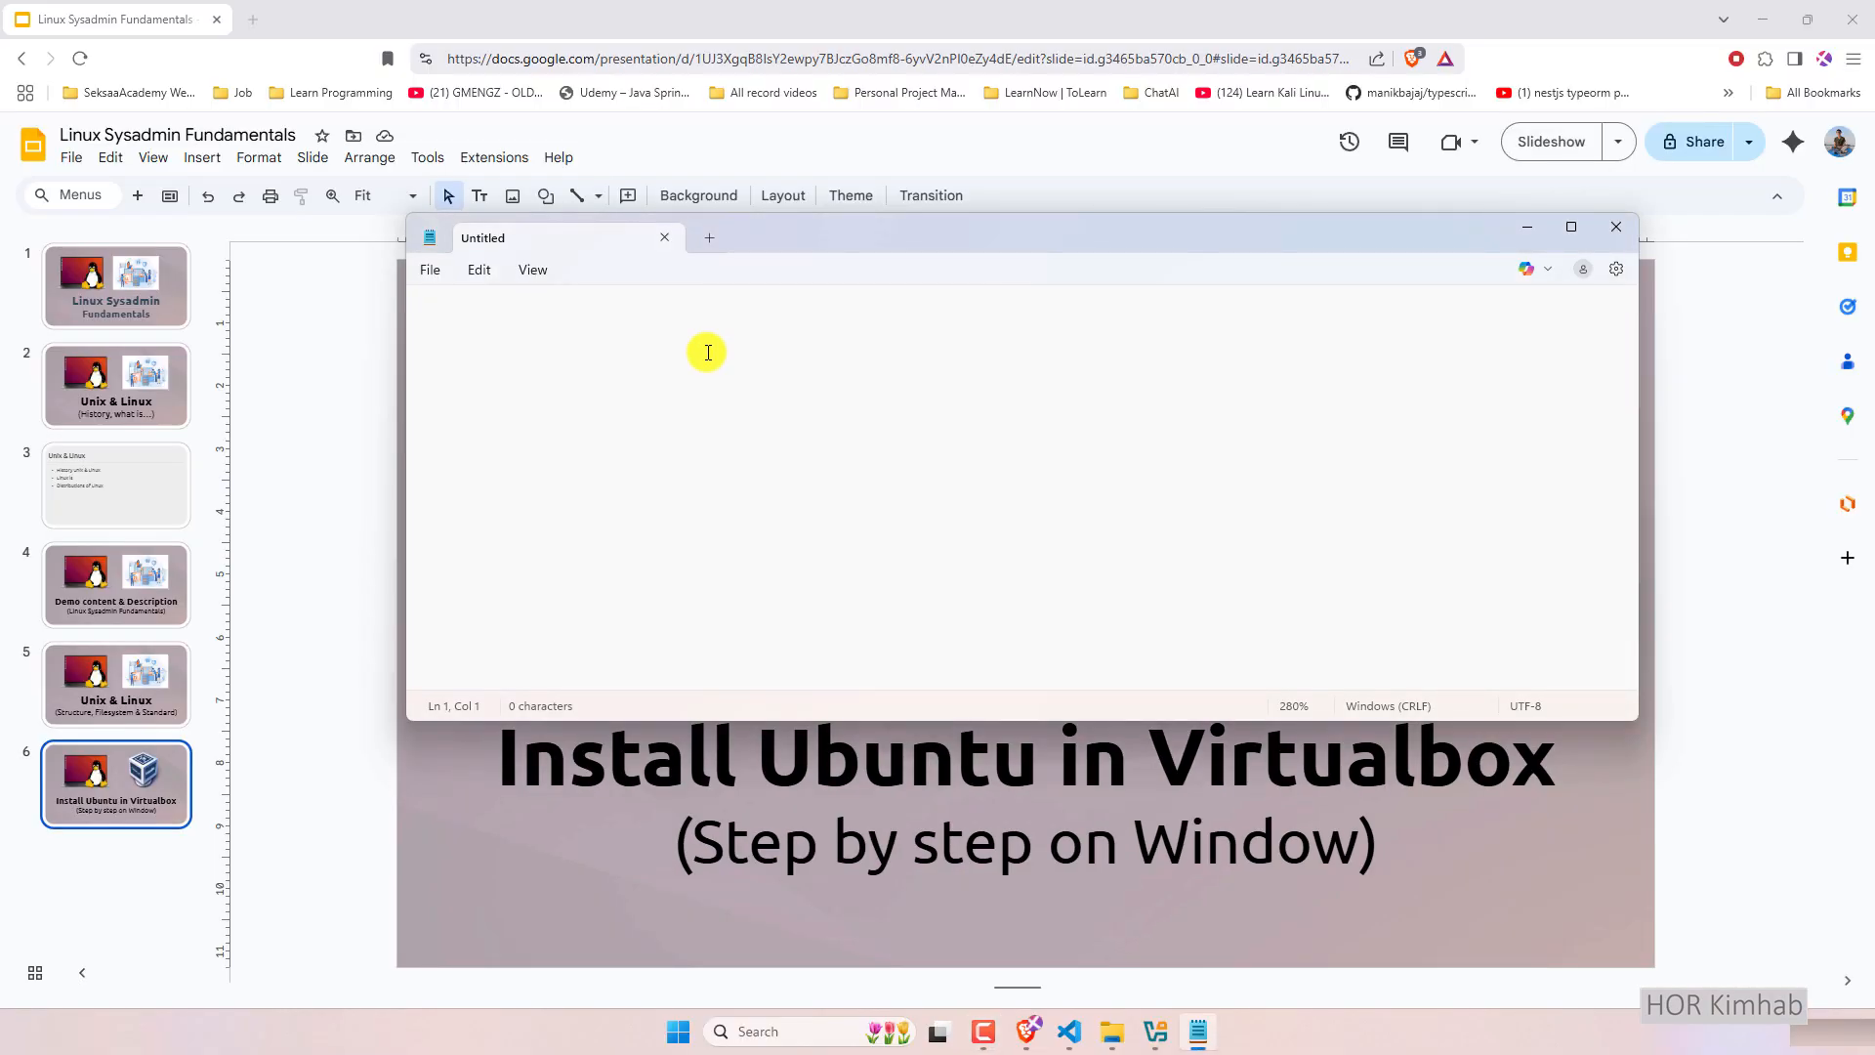
# Write the checklist line '- Install or update virtualbox software' in Notepad, then return to VirtualBox Manager.
pyautogui.write('- Install or update virt')
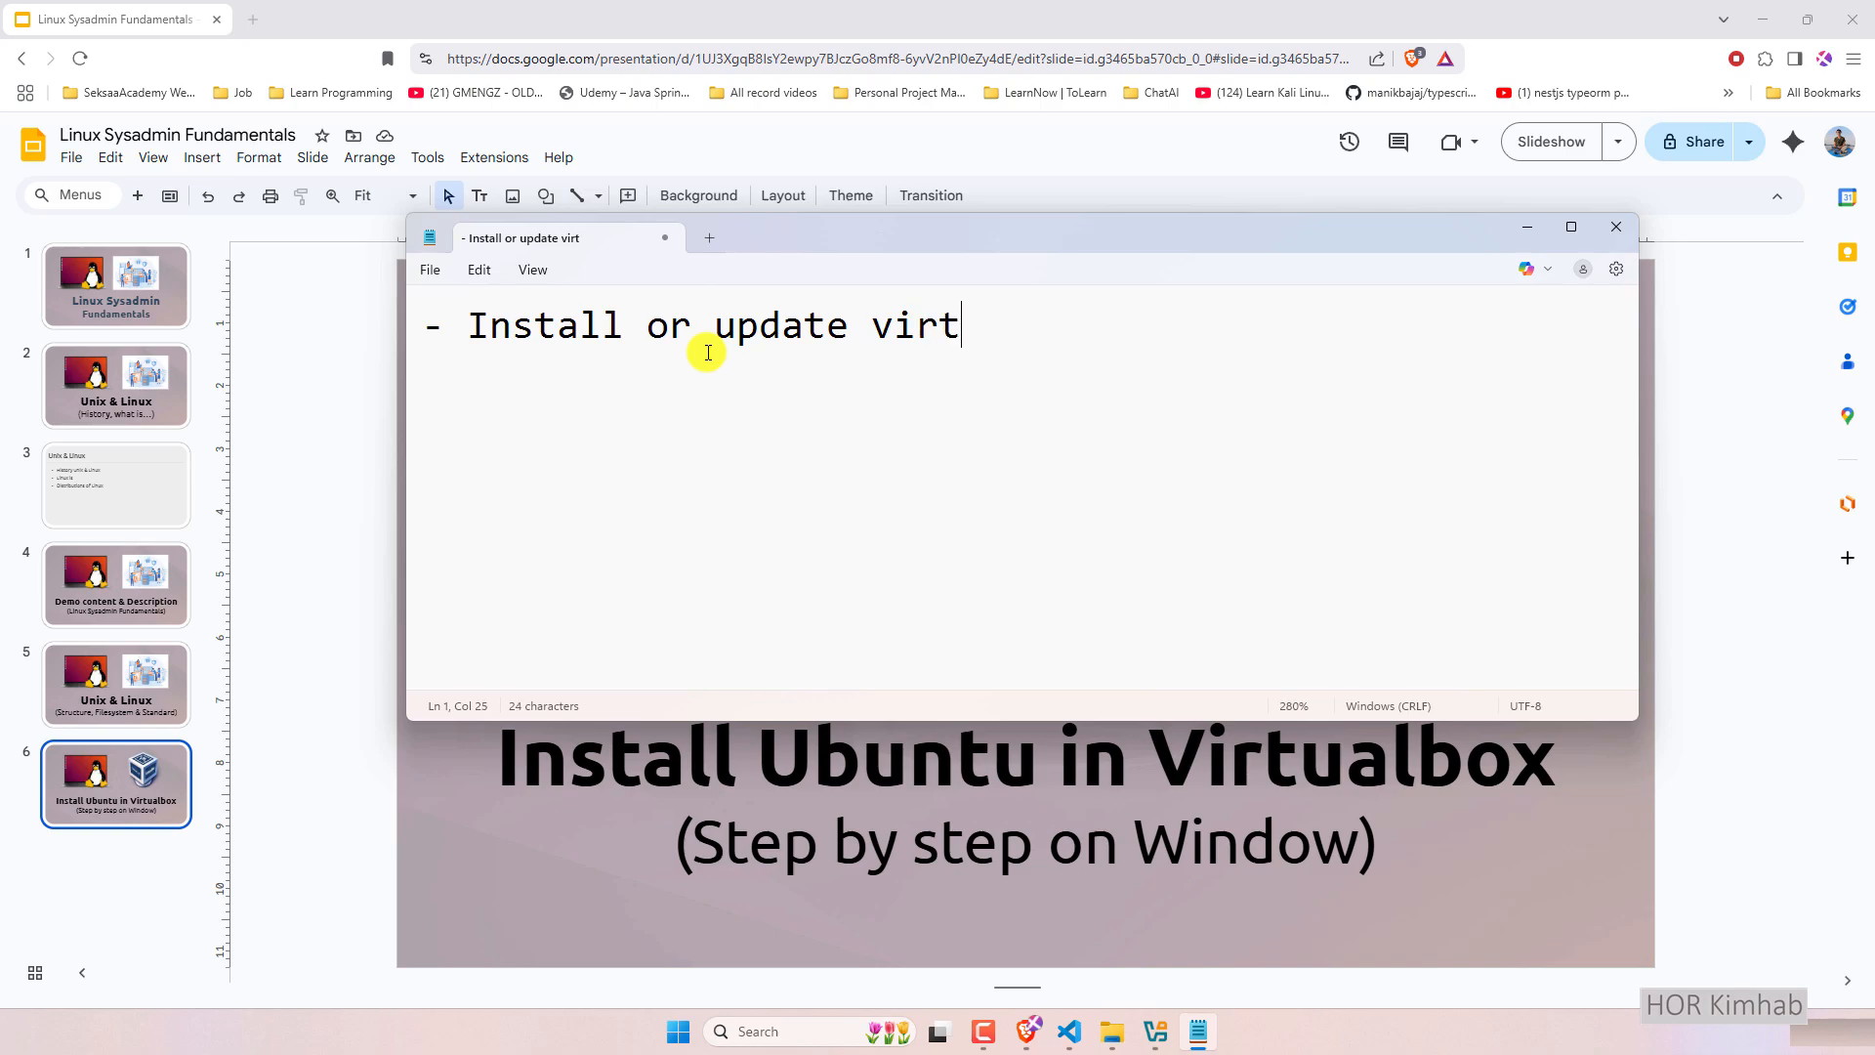
pyautogui.write('ualbox software')
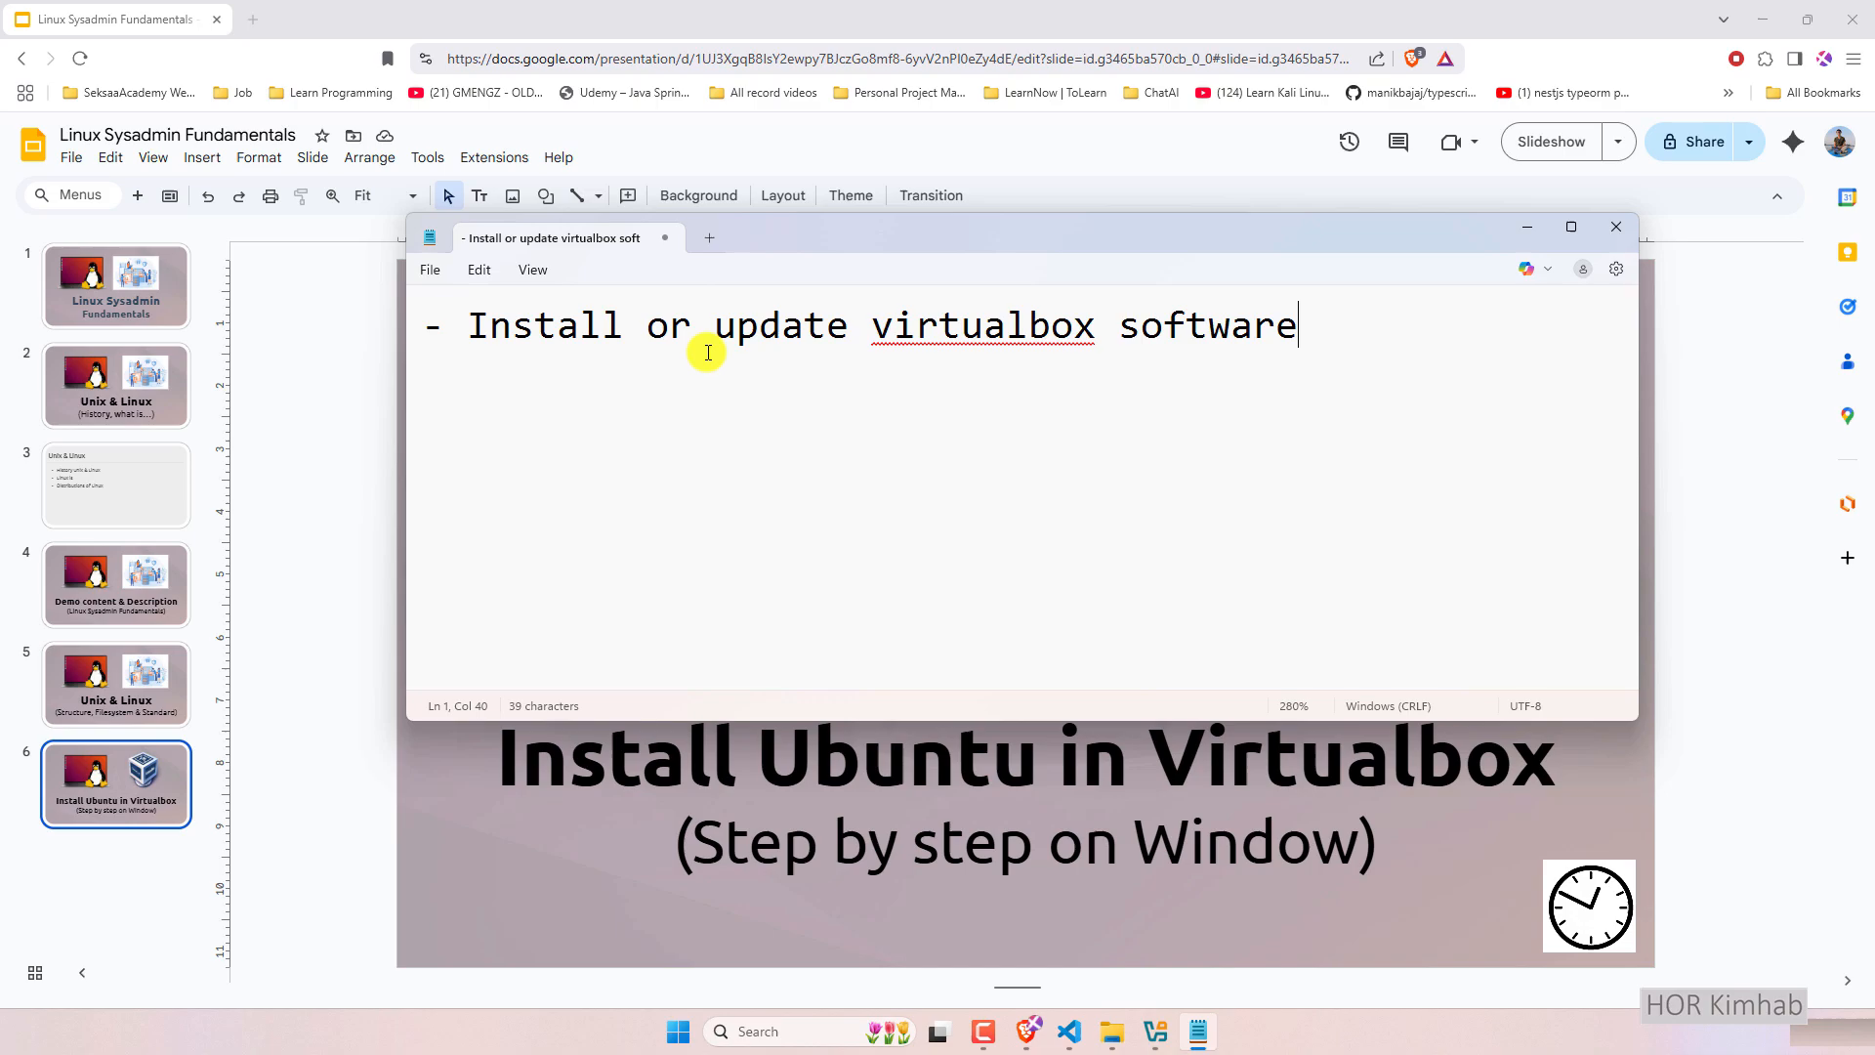
pyautogui.click(1155, 1032)
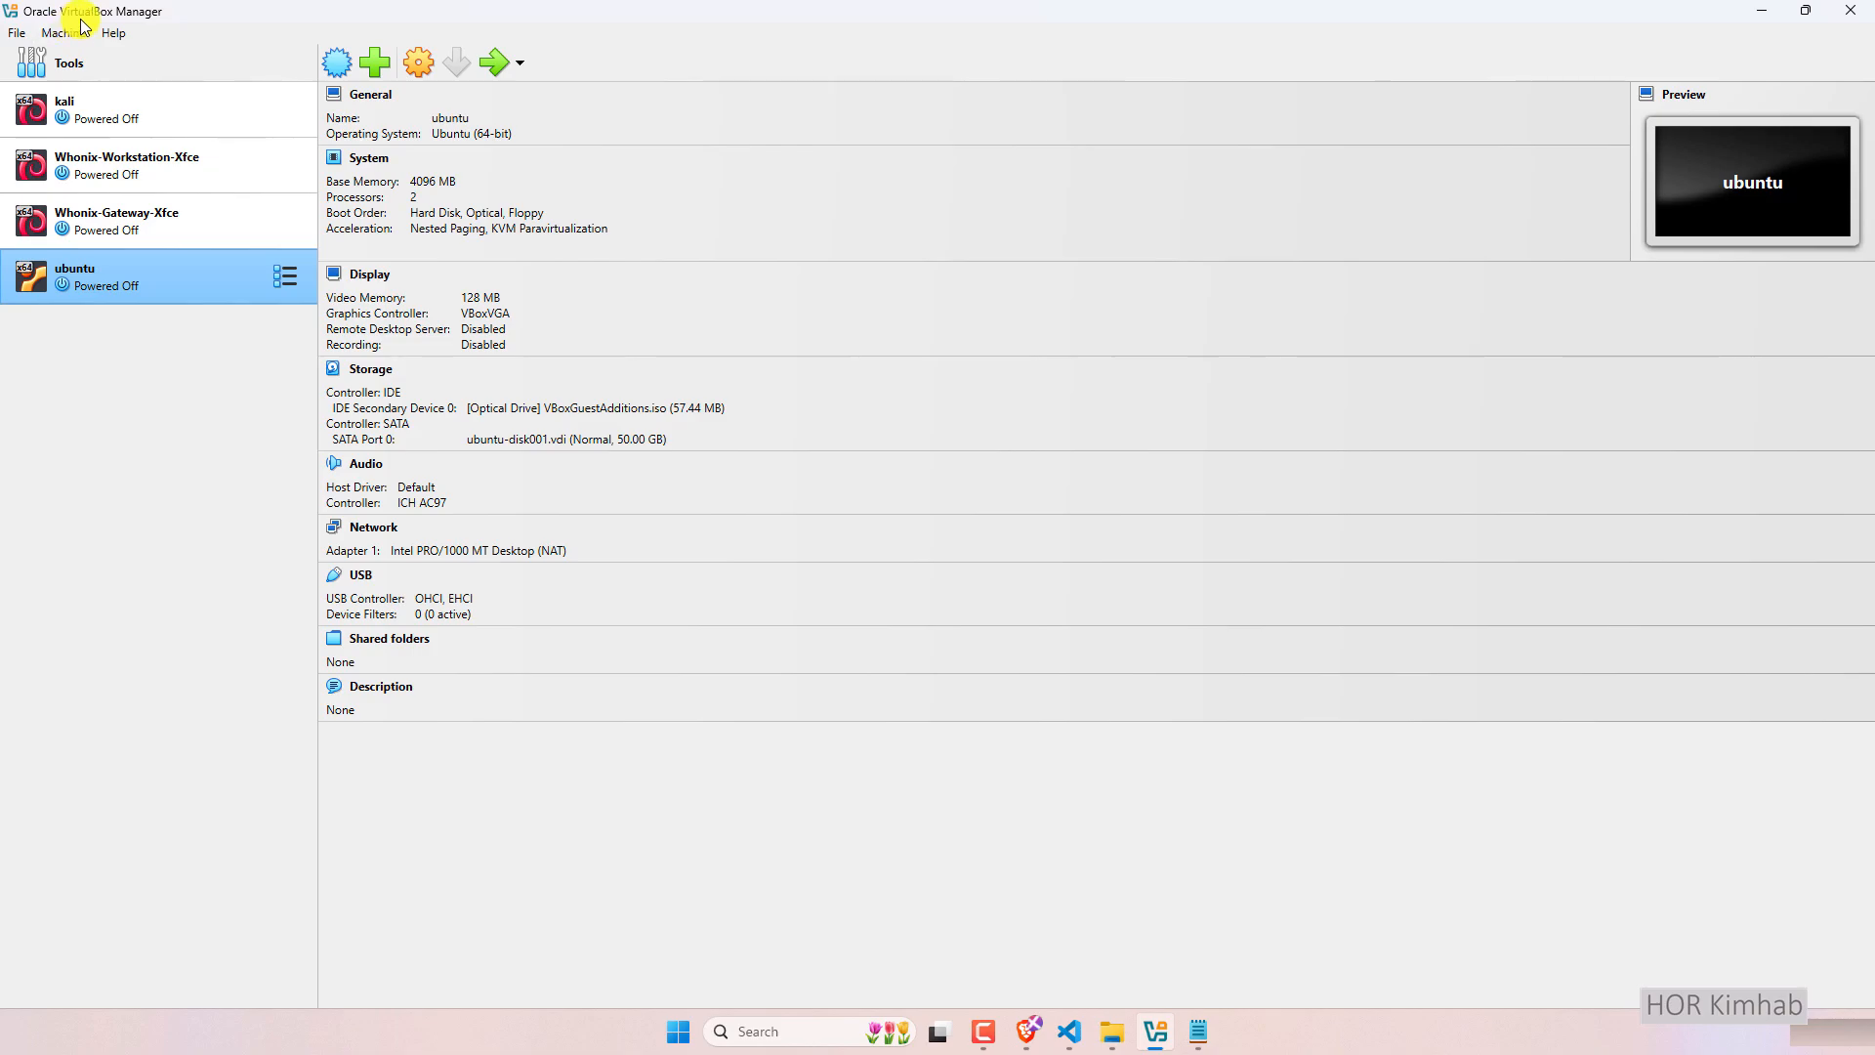
pyautogui.click(113, 31)
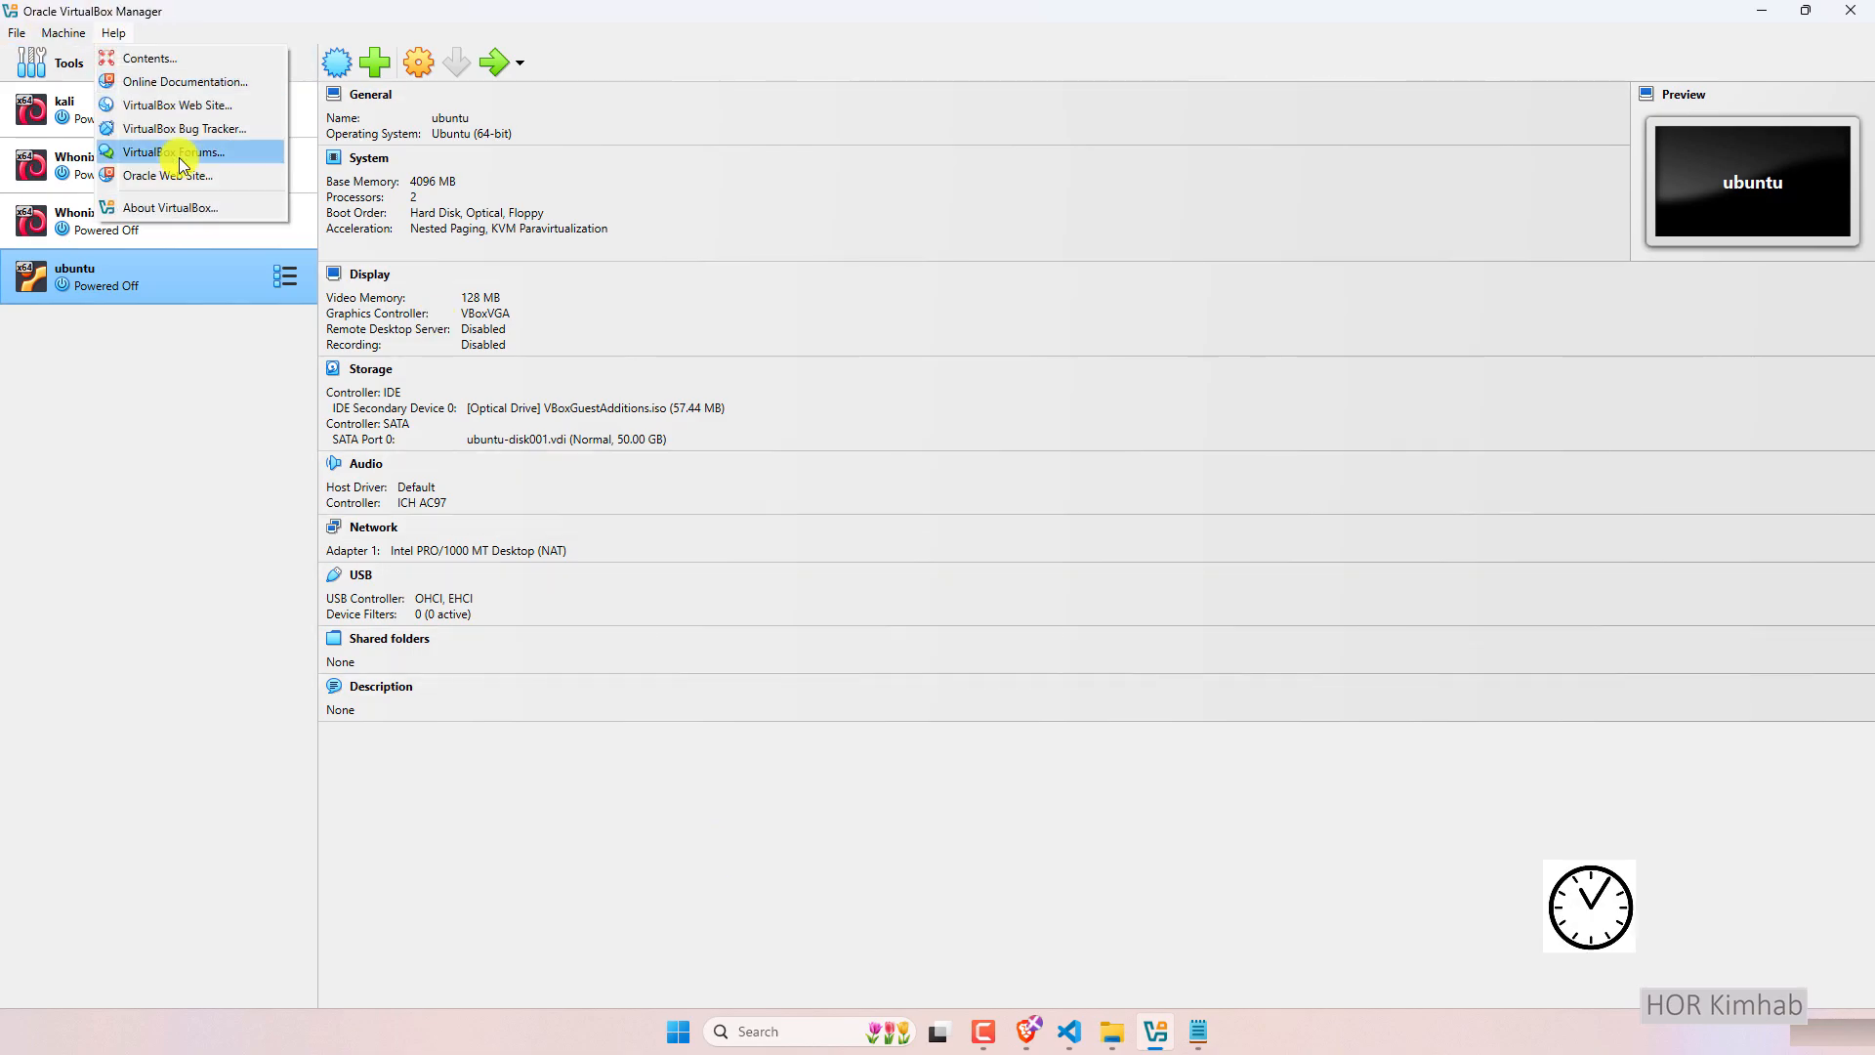
pyautogui.click(180, 207)
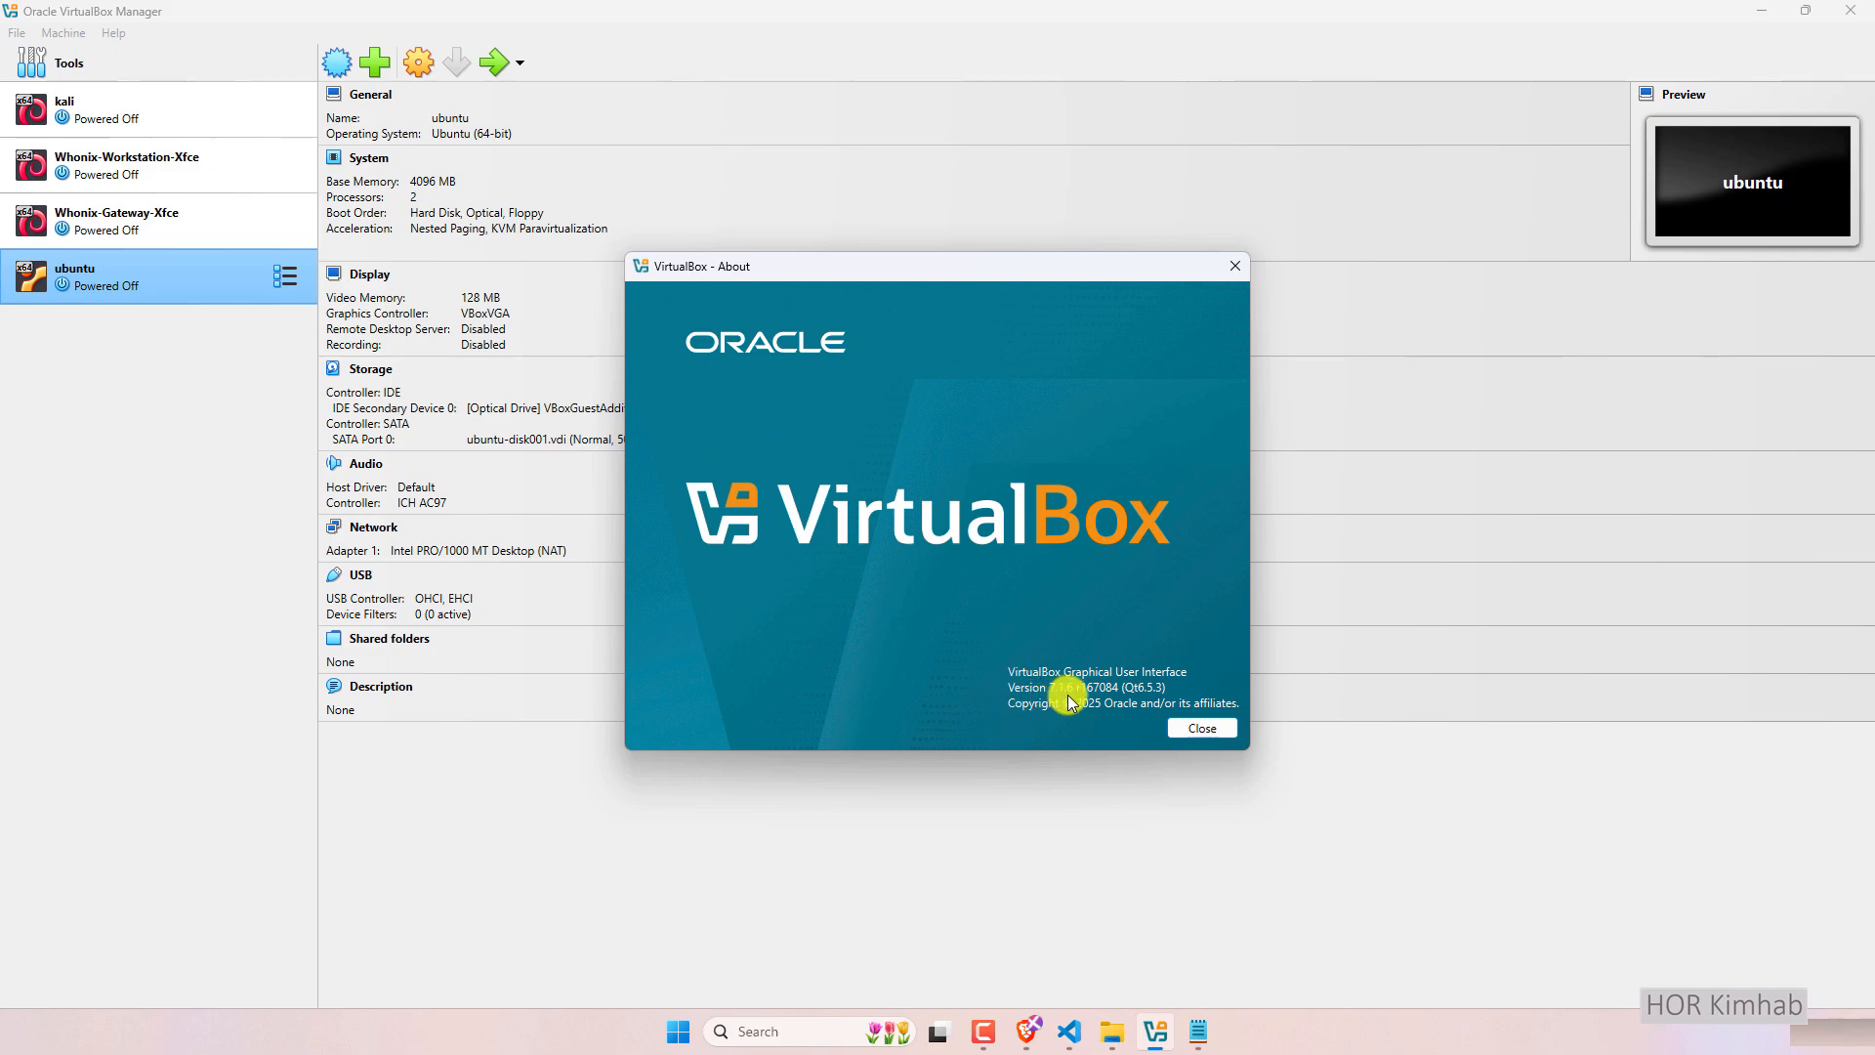
pyautogui.click(1236, 265)
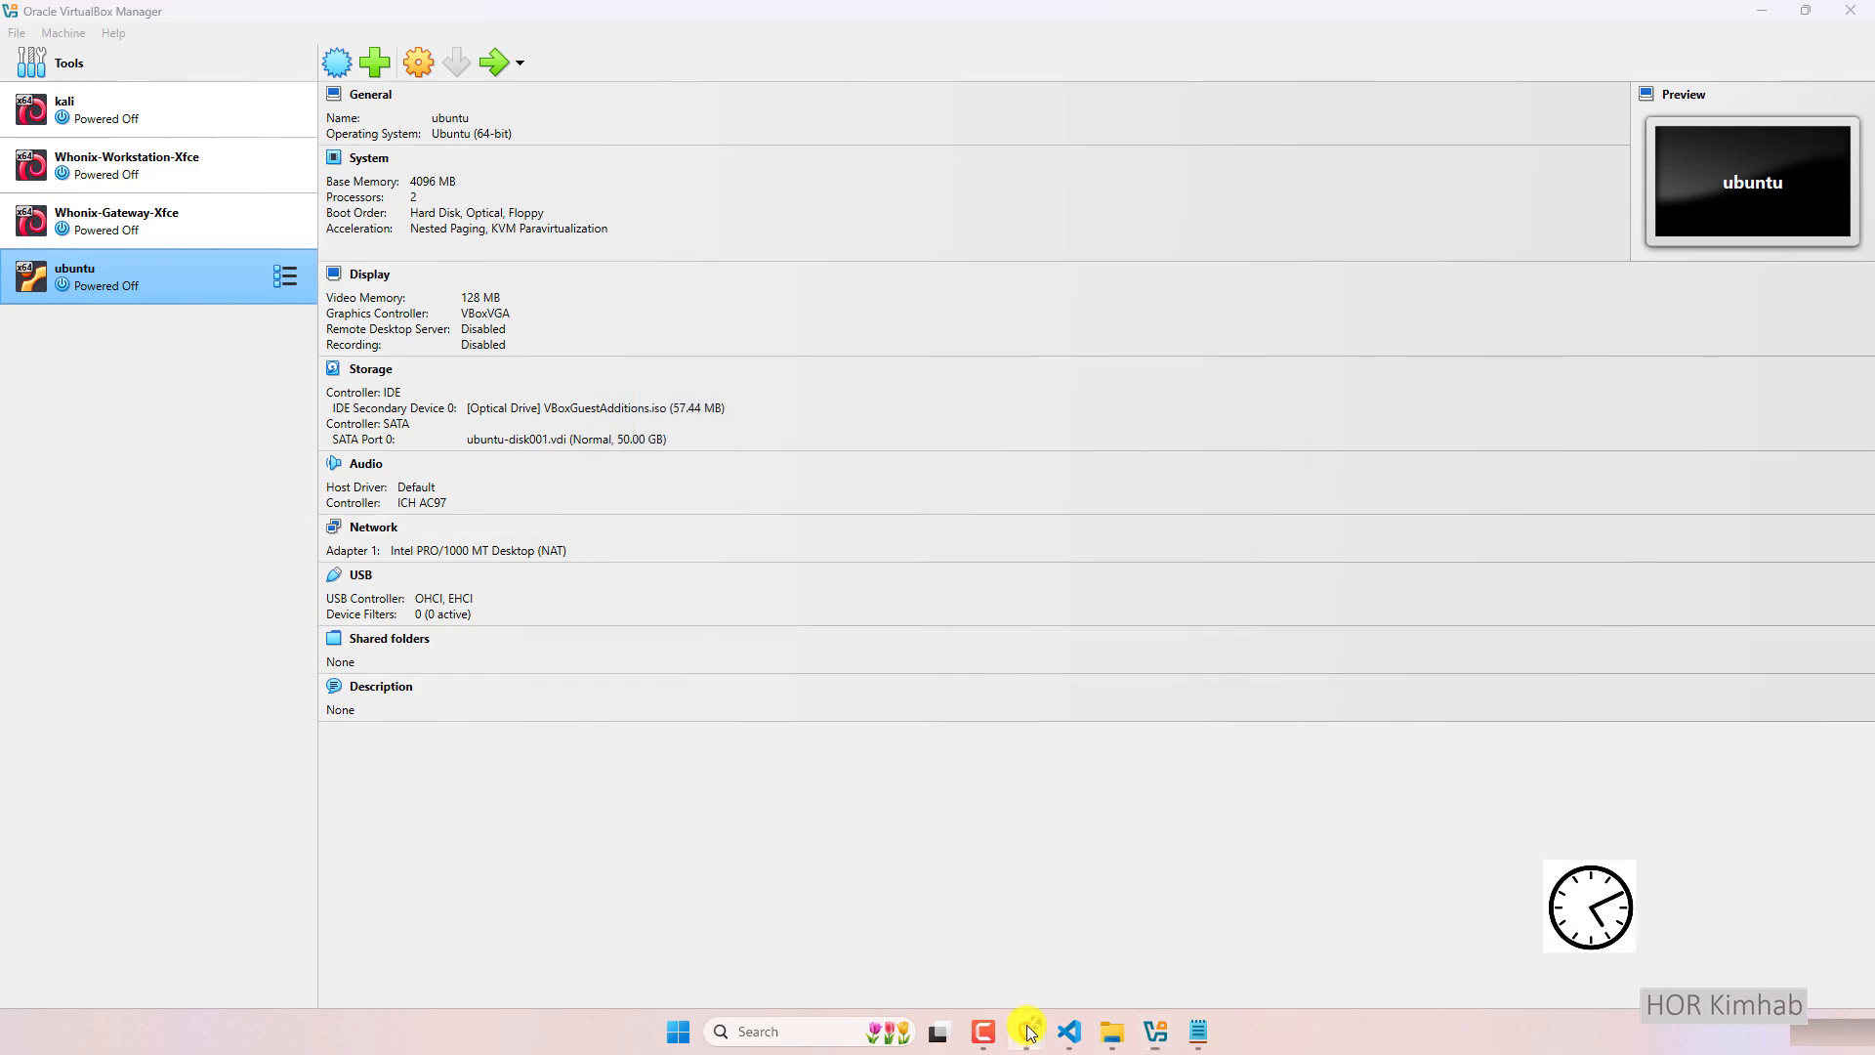
# Add the Notepad line '- Download Ubuntun Desktop Lastest or version you prefere'.
pyautogui.click(1196, 1031)
pyautogui.press('Return')
pyautogui.write('- Download U')
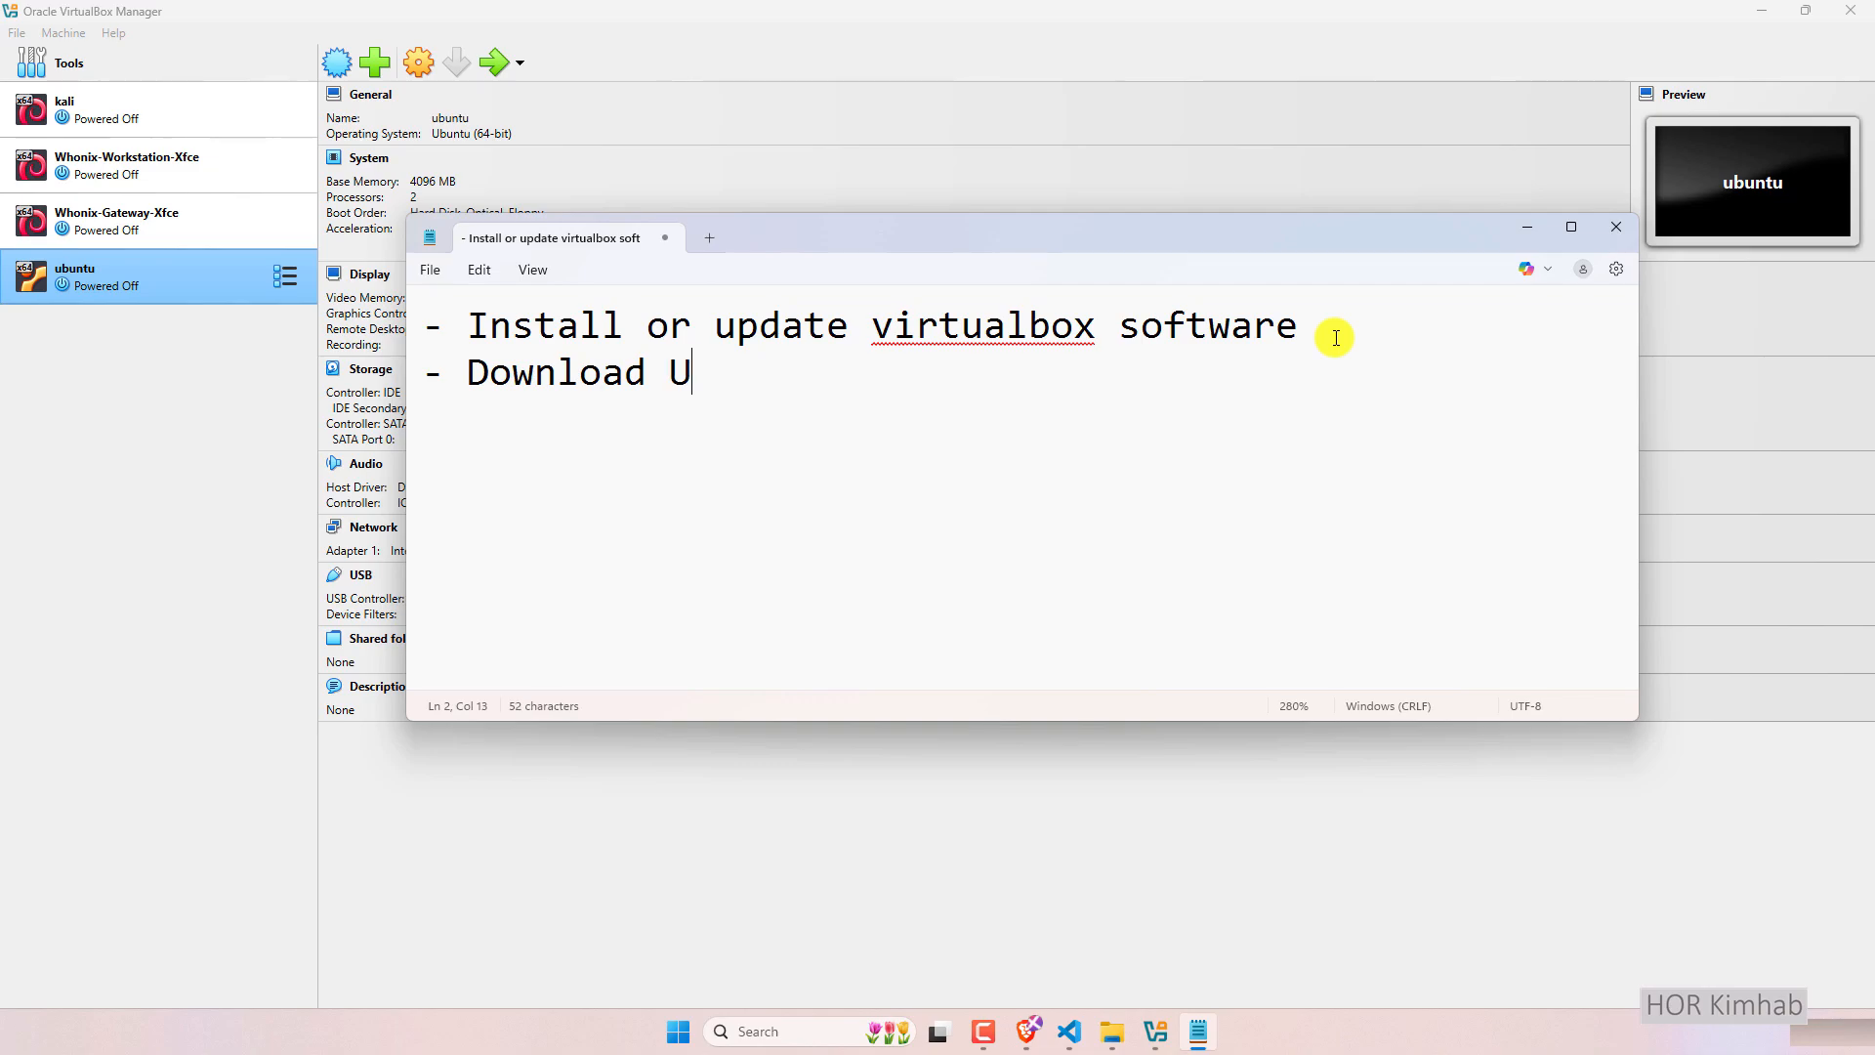
pyautogui.write('buntun')
pyautogui.press('BackSpace')
pyautogui.press('BackSpace')
pyautogui.write('tun Ds')
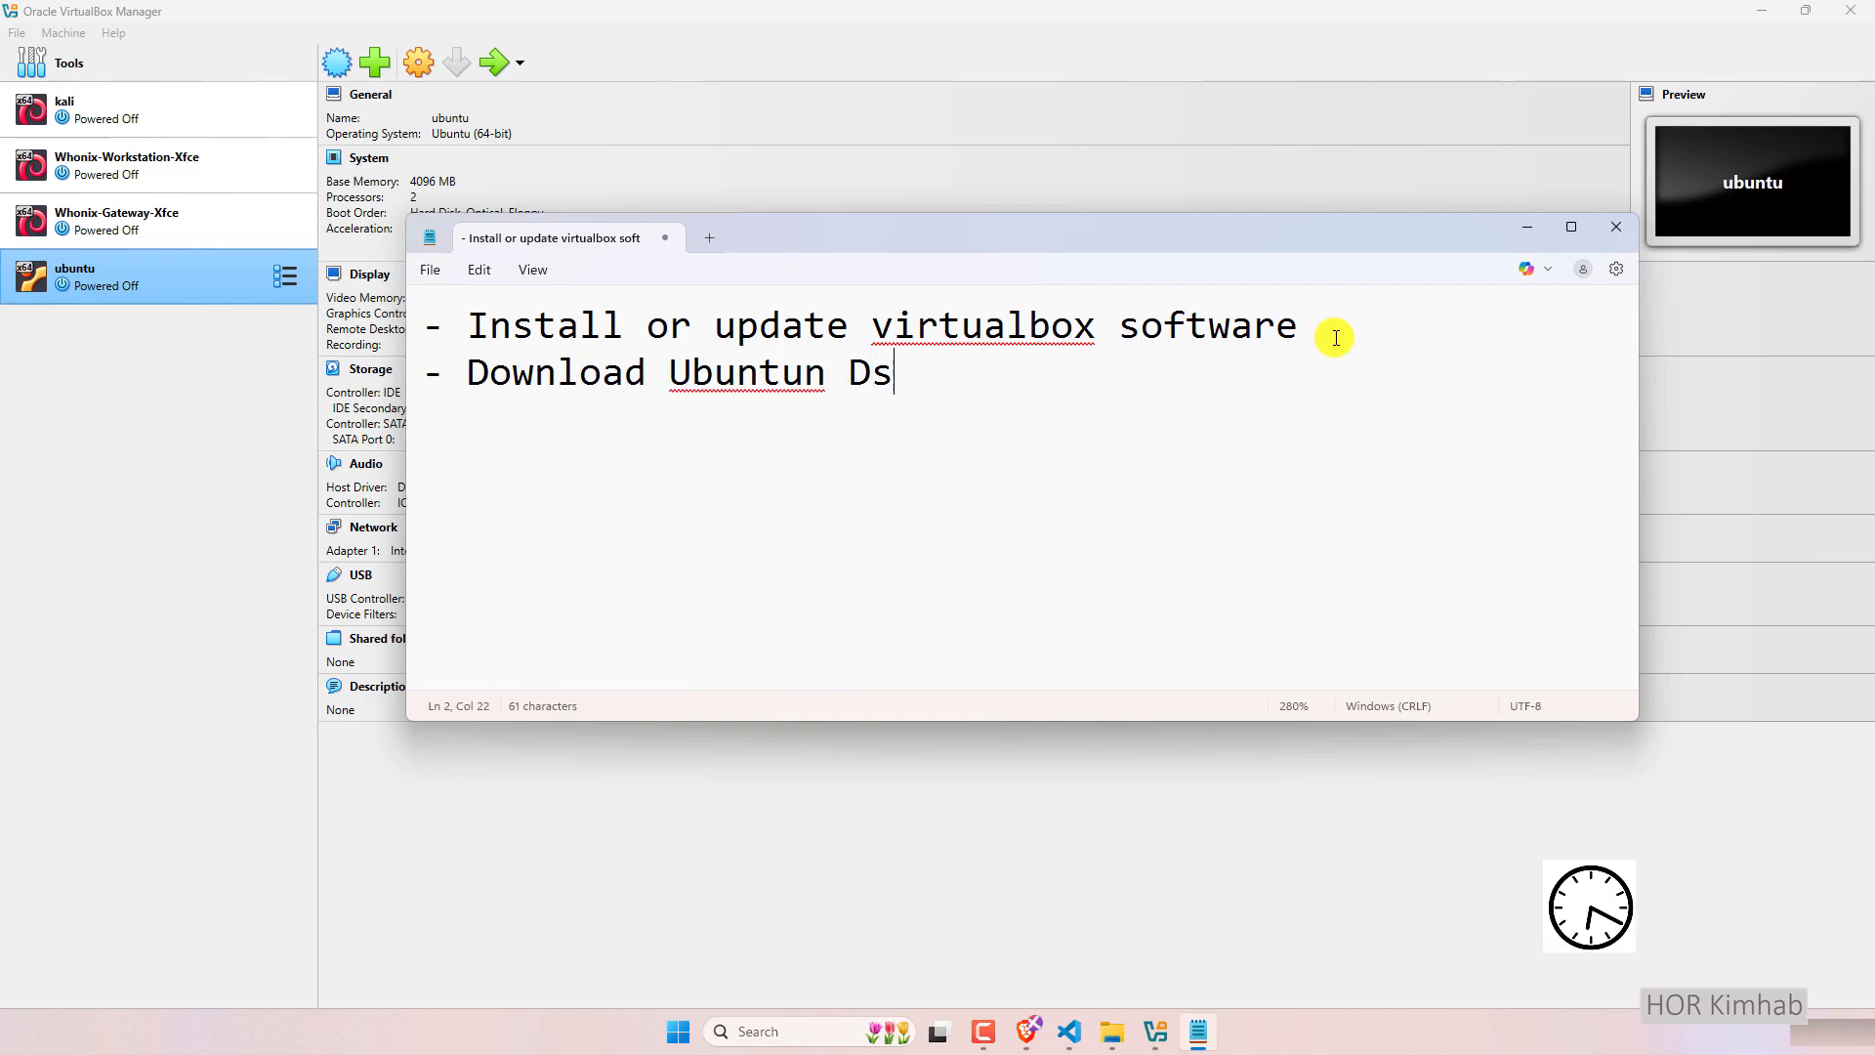
pyautogui.press('BackSpace')
pyautogui.write('esktop ')
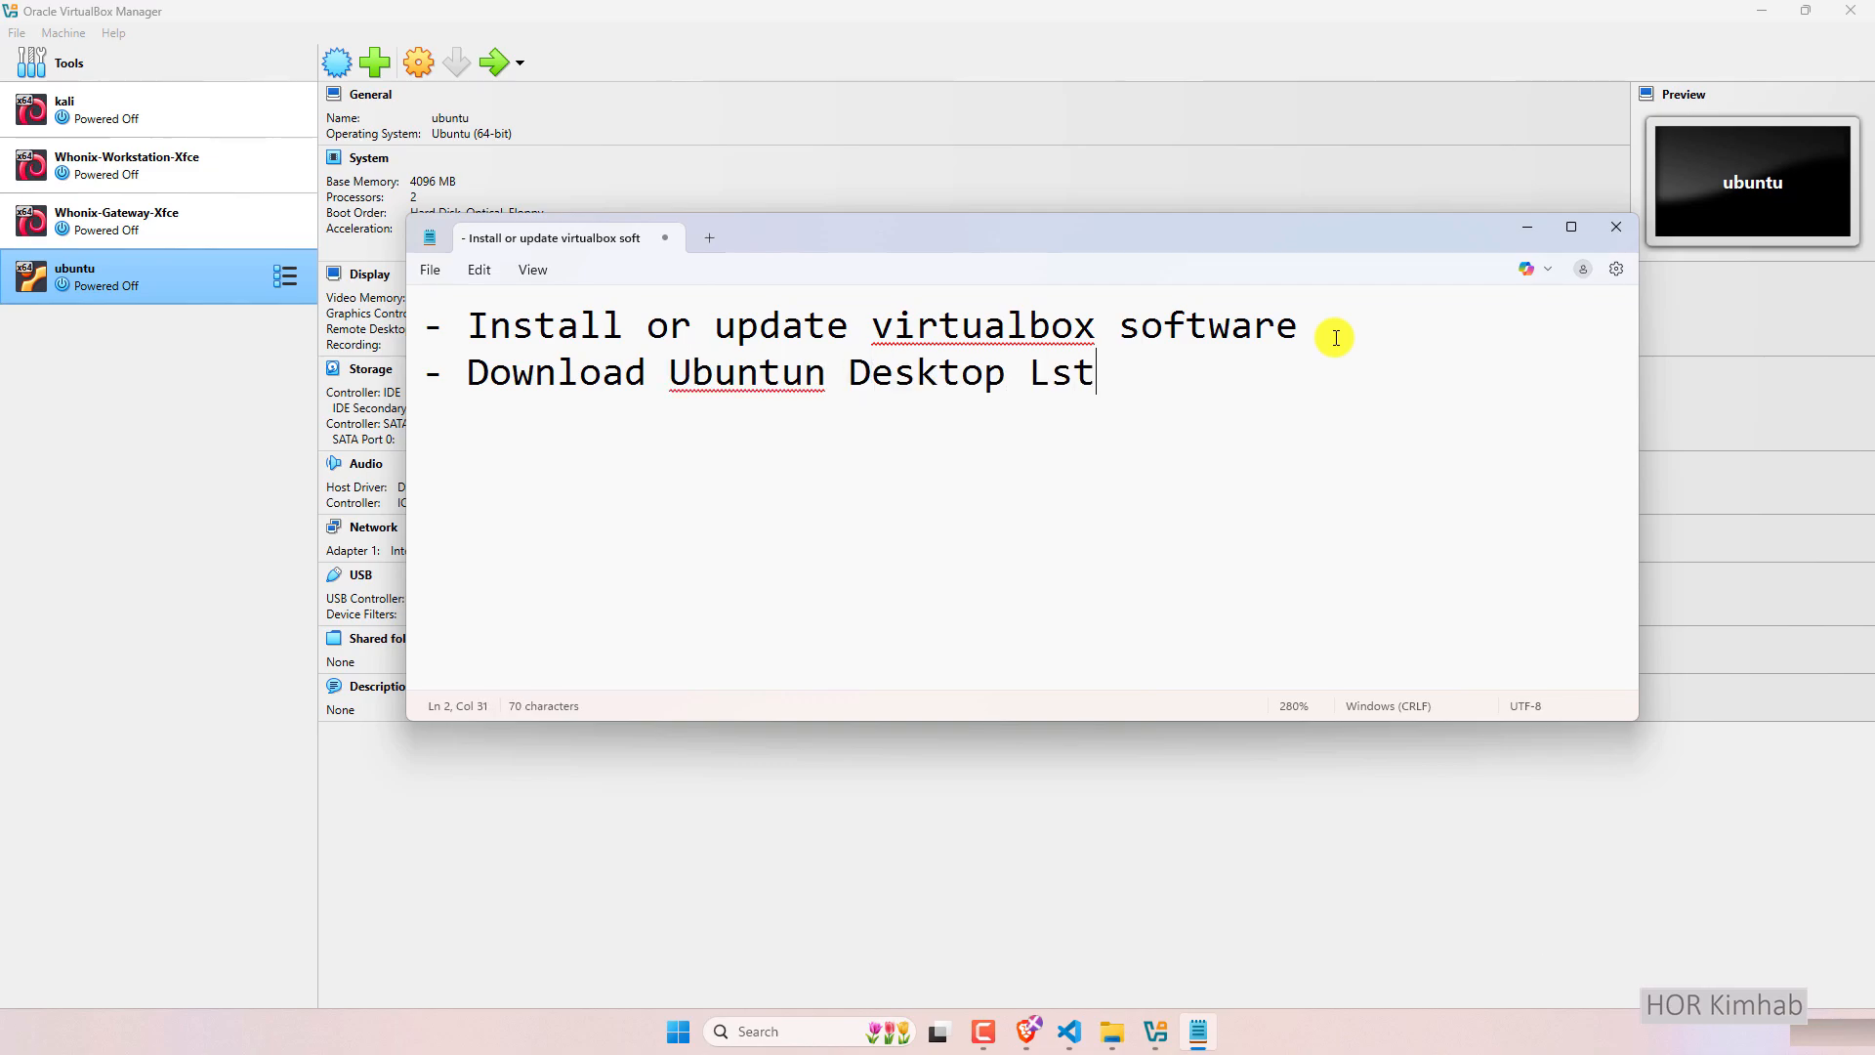
pyautogui.write('Lastest or ')
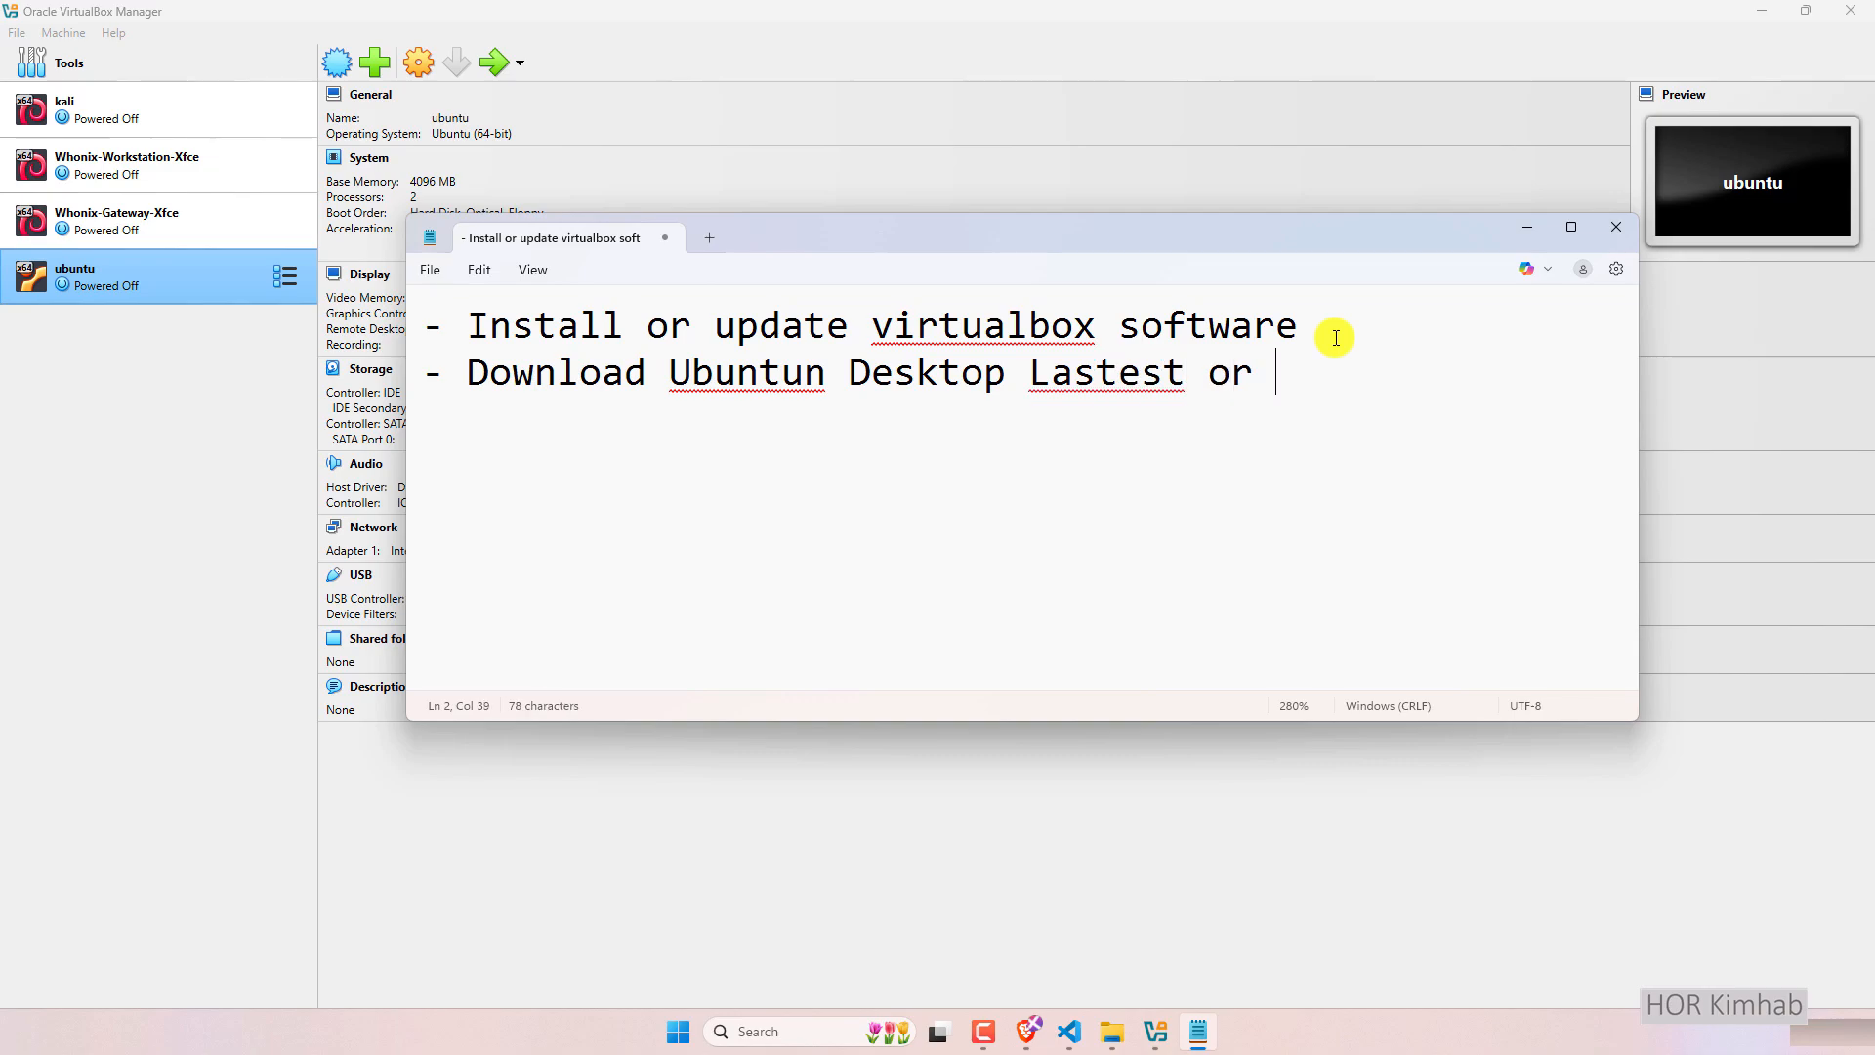
pyautogui.write('version you ')
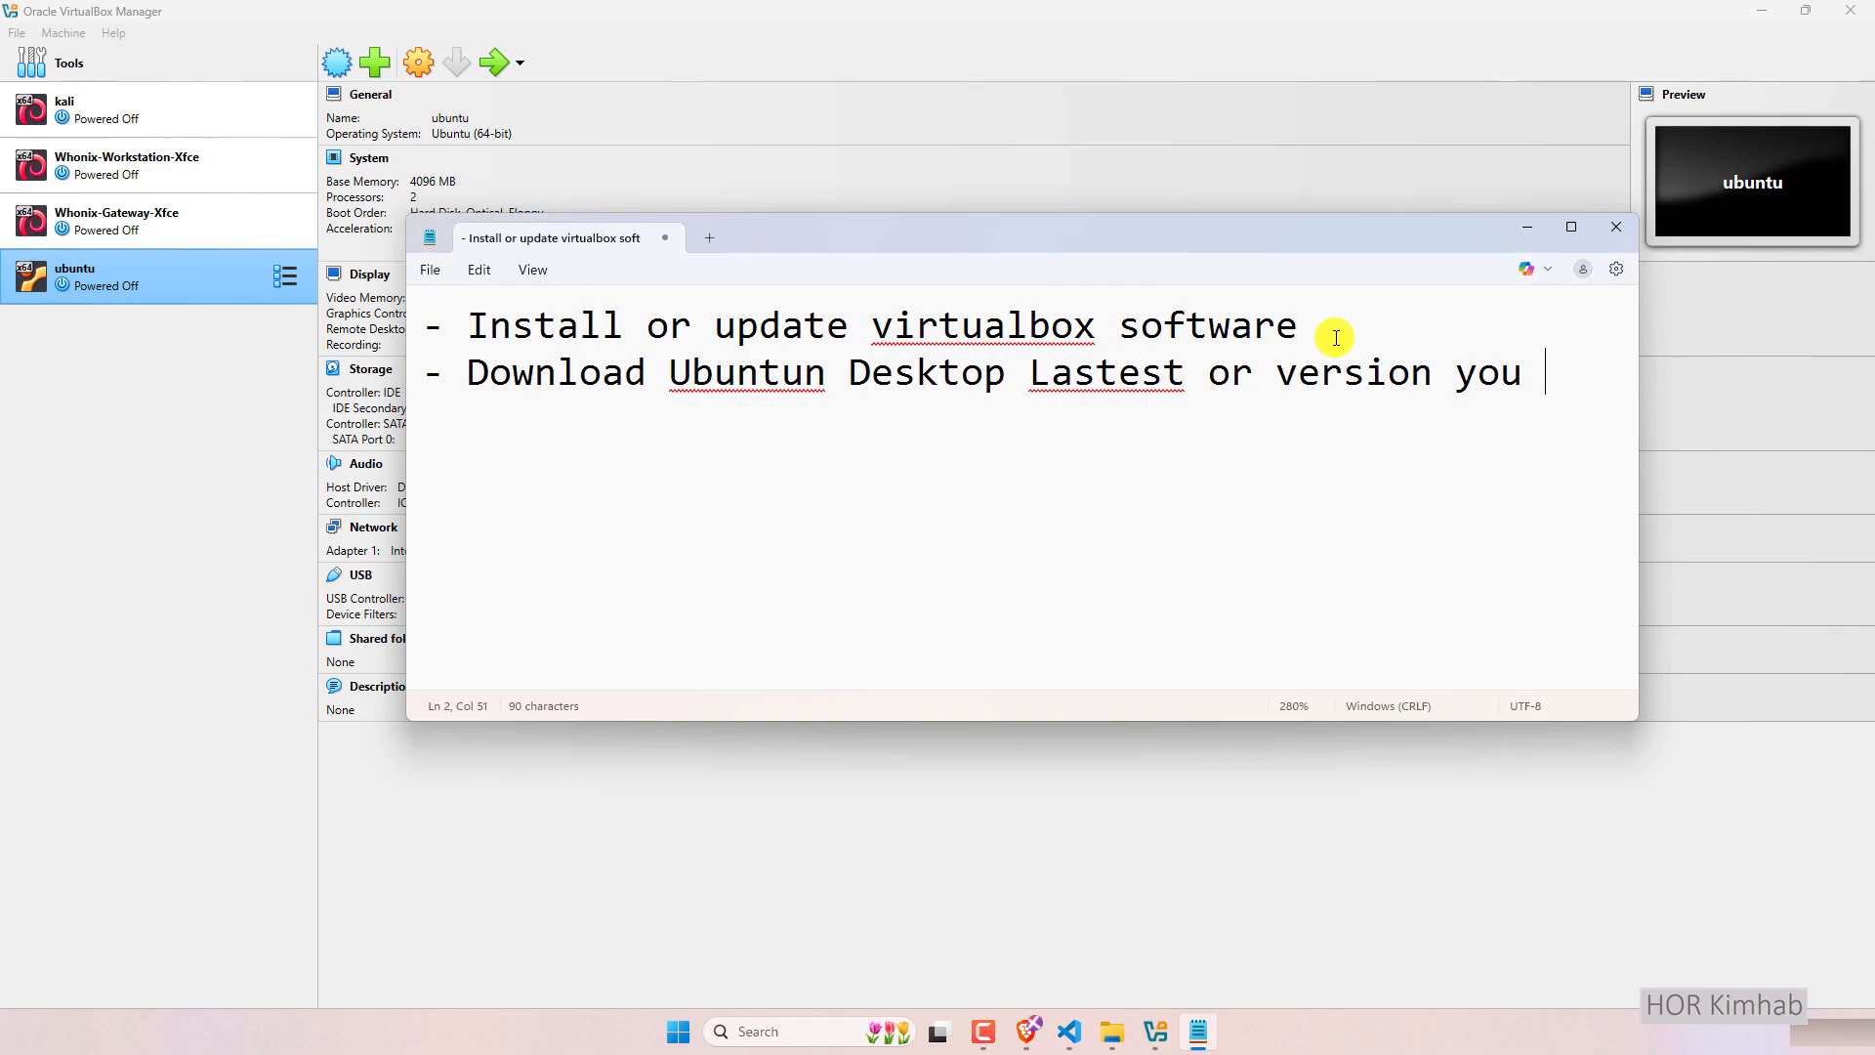
pyautogui.write('prefere')
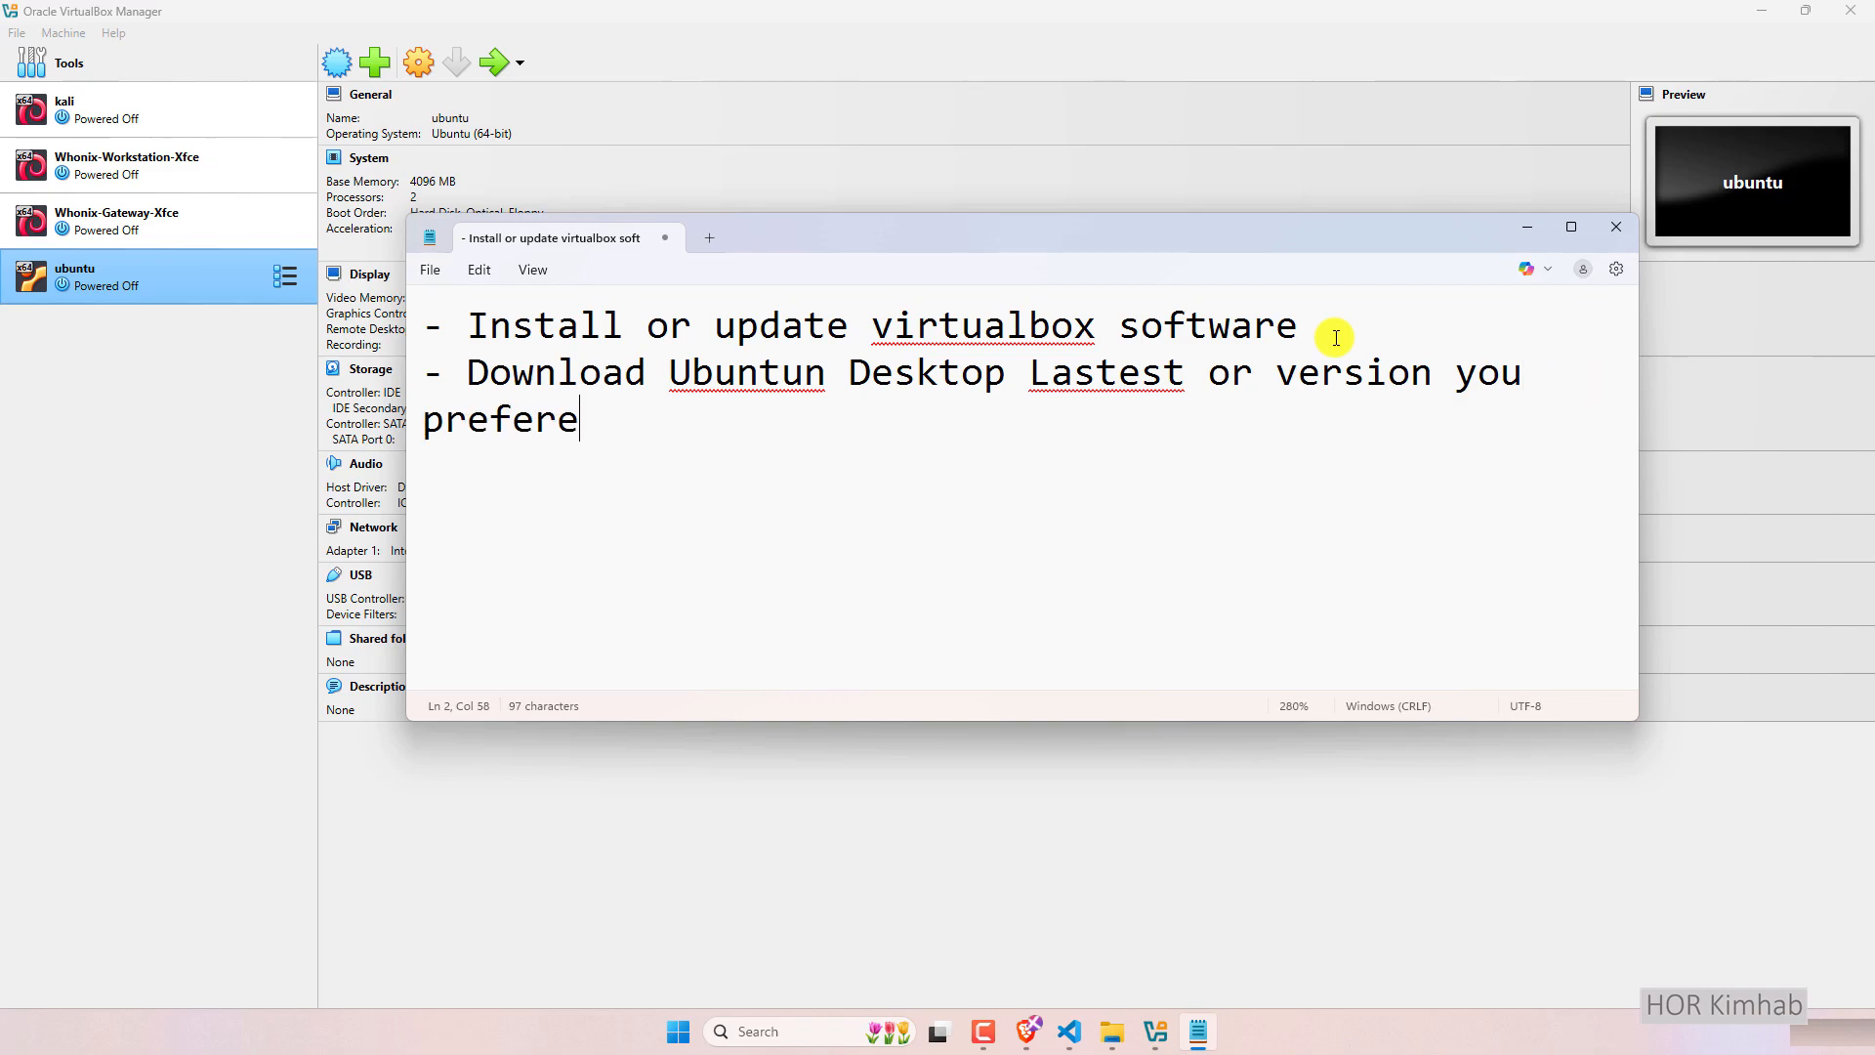
pyautogui.click(1028, 1031)
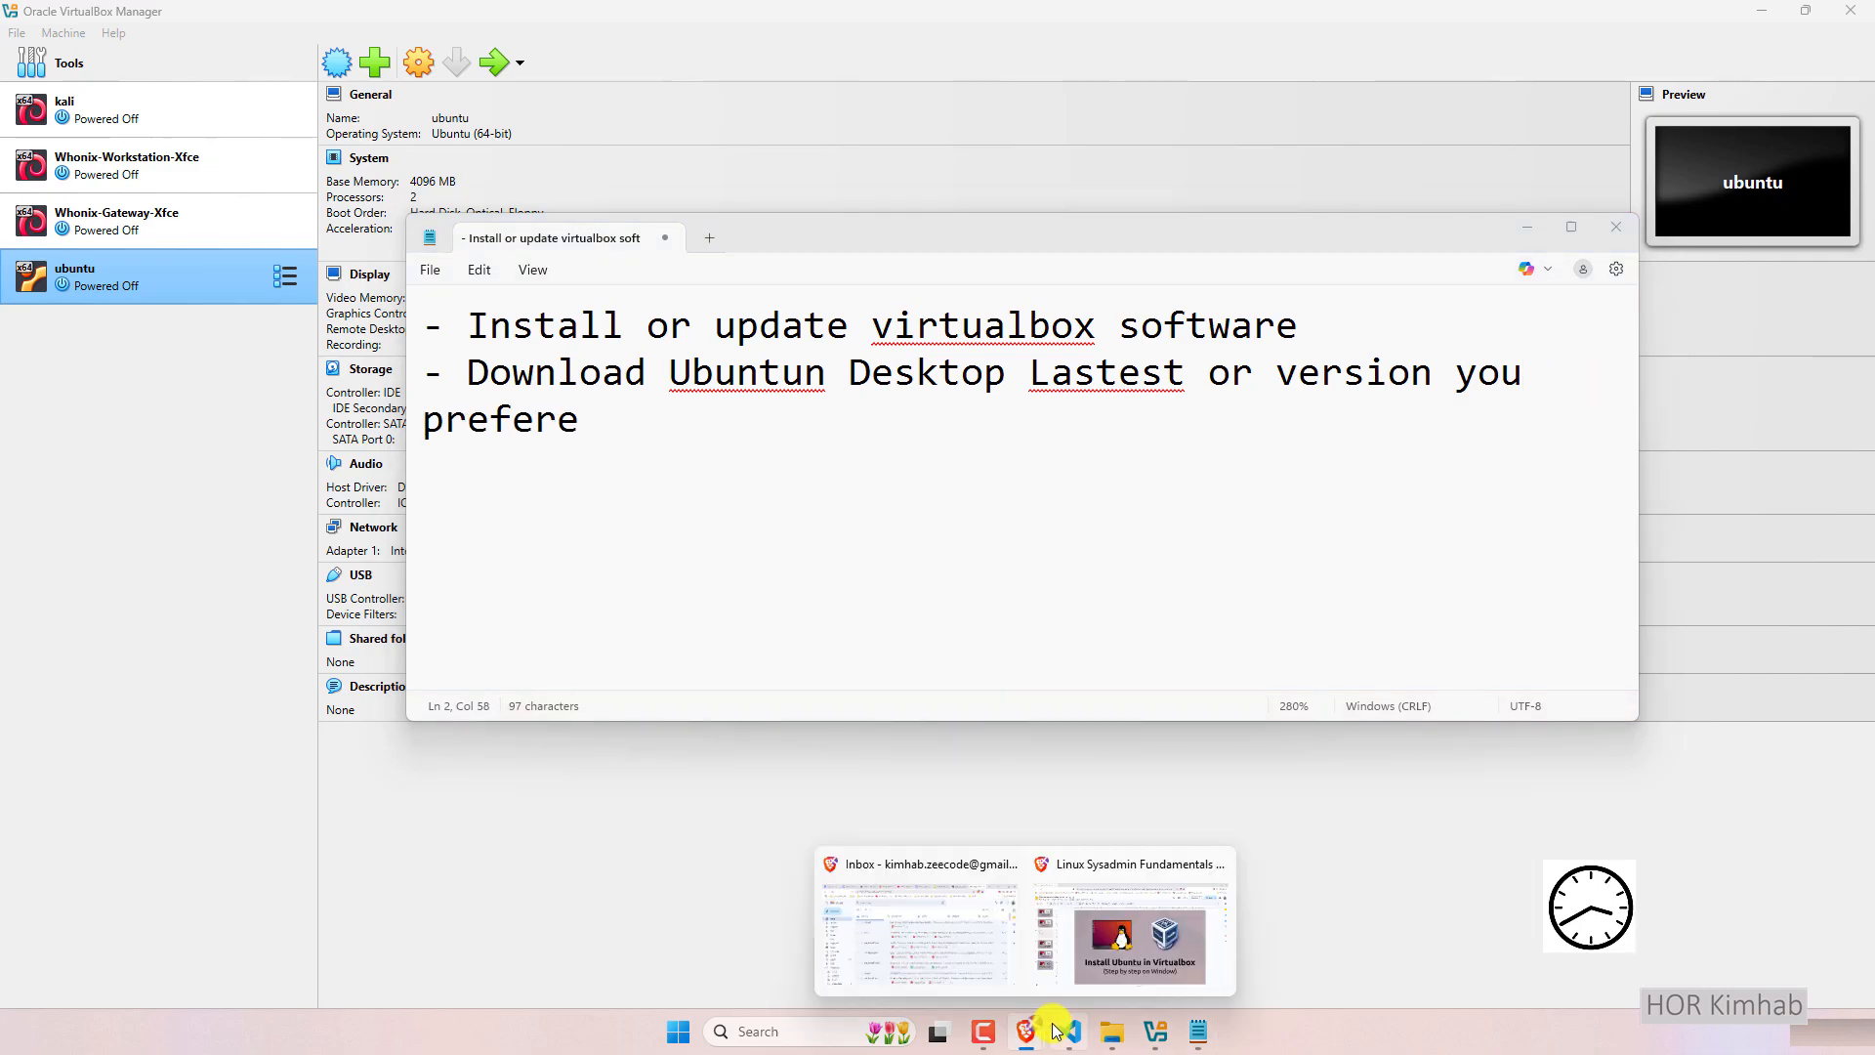
# Search Google for ubuntu in a new Brave tab.
pyautogui.click(1176, 929)
pyautogui.click(259, 19)
pyautogui.write('go')
pyautogui.press('Return')
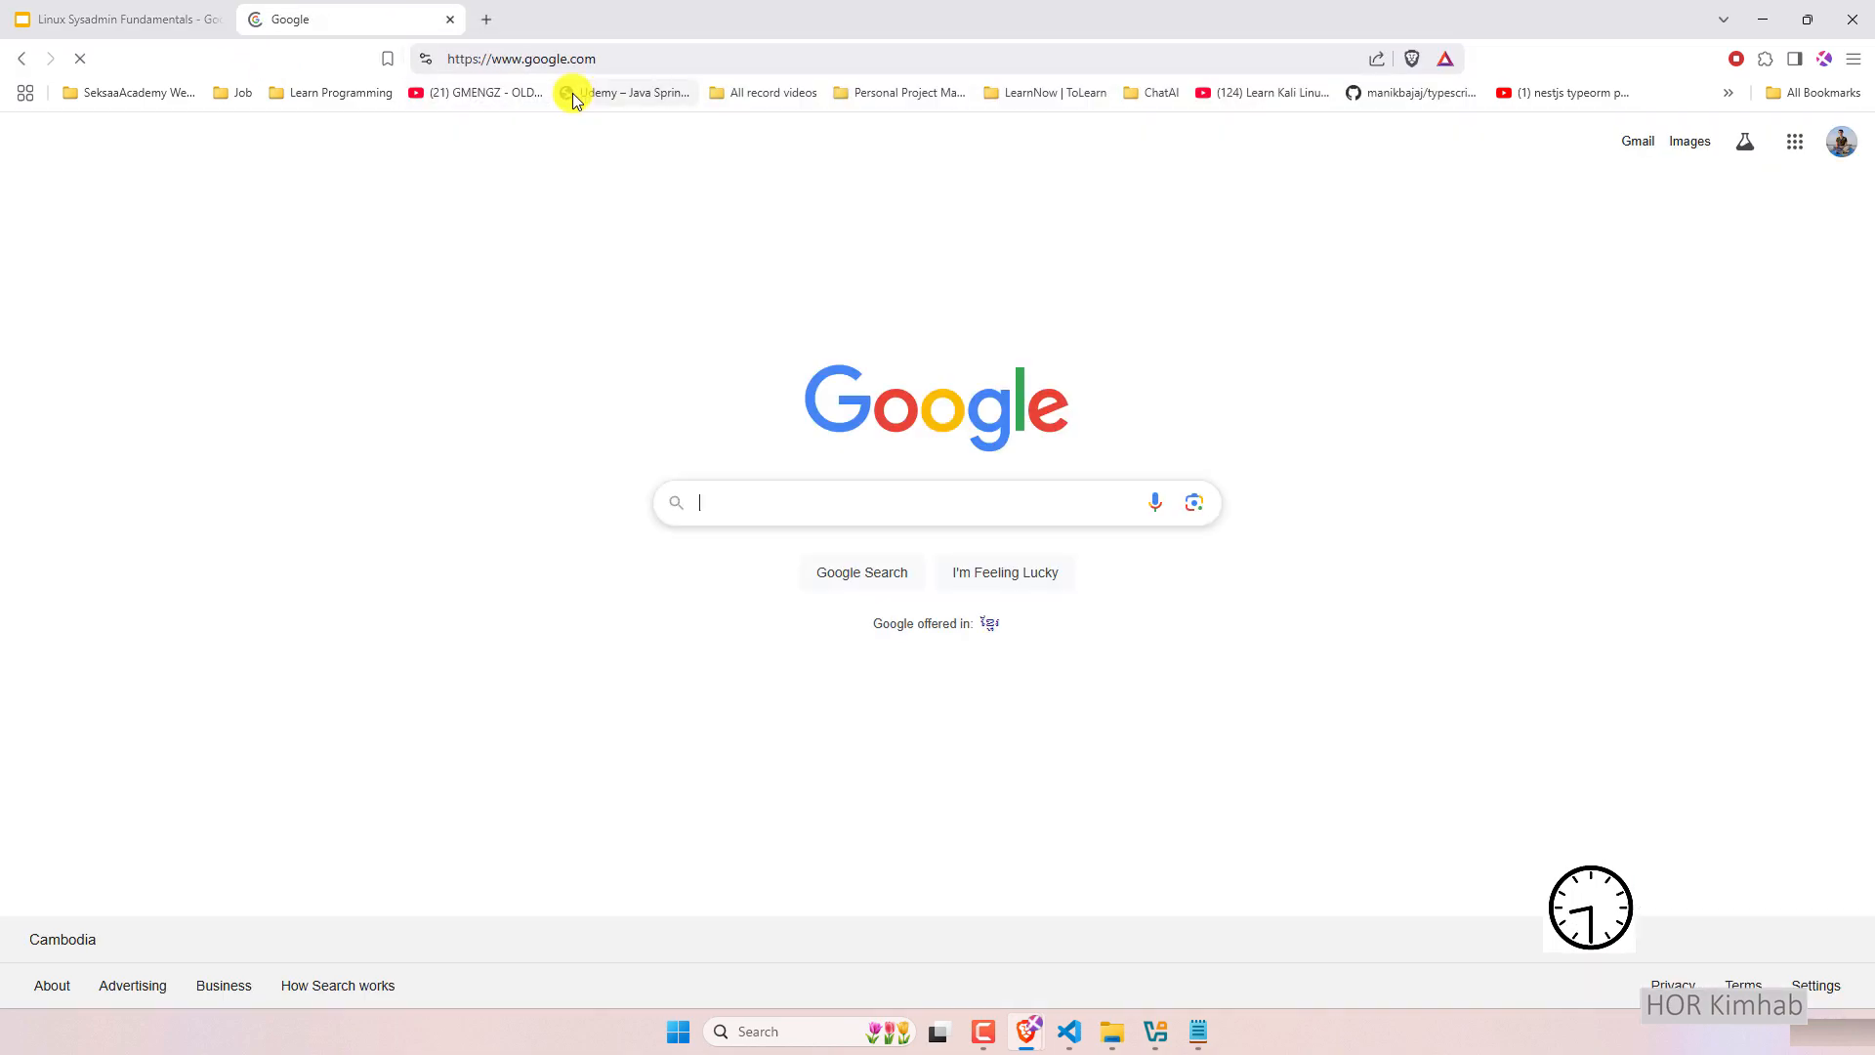
pyautogui.click(723, 500)
pyautogui.write('ubuntu')
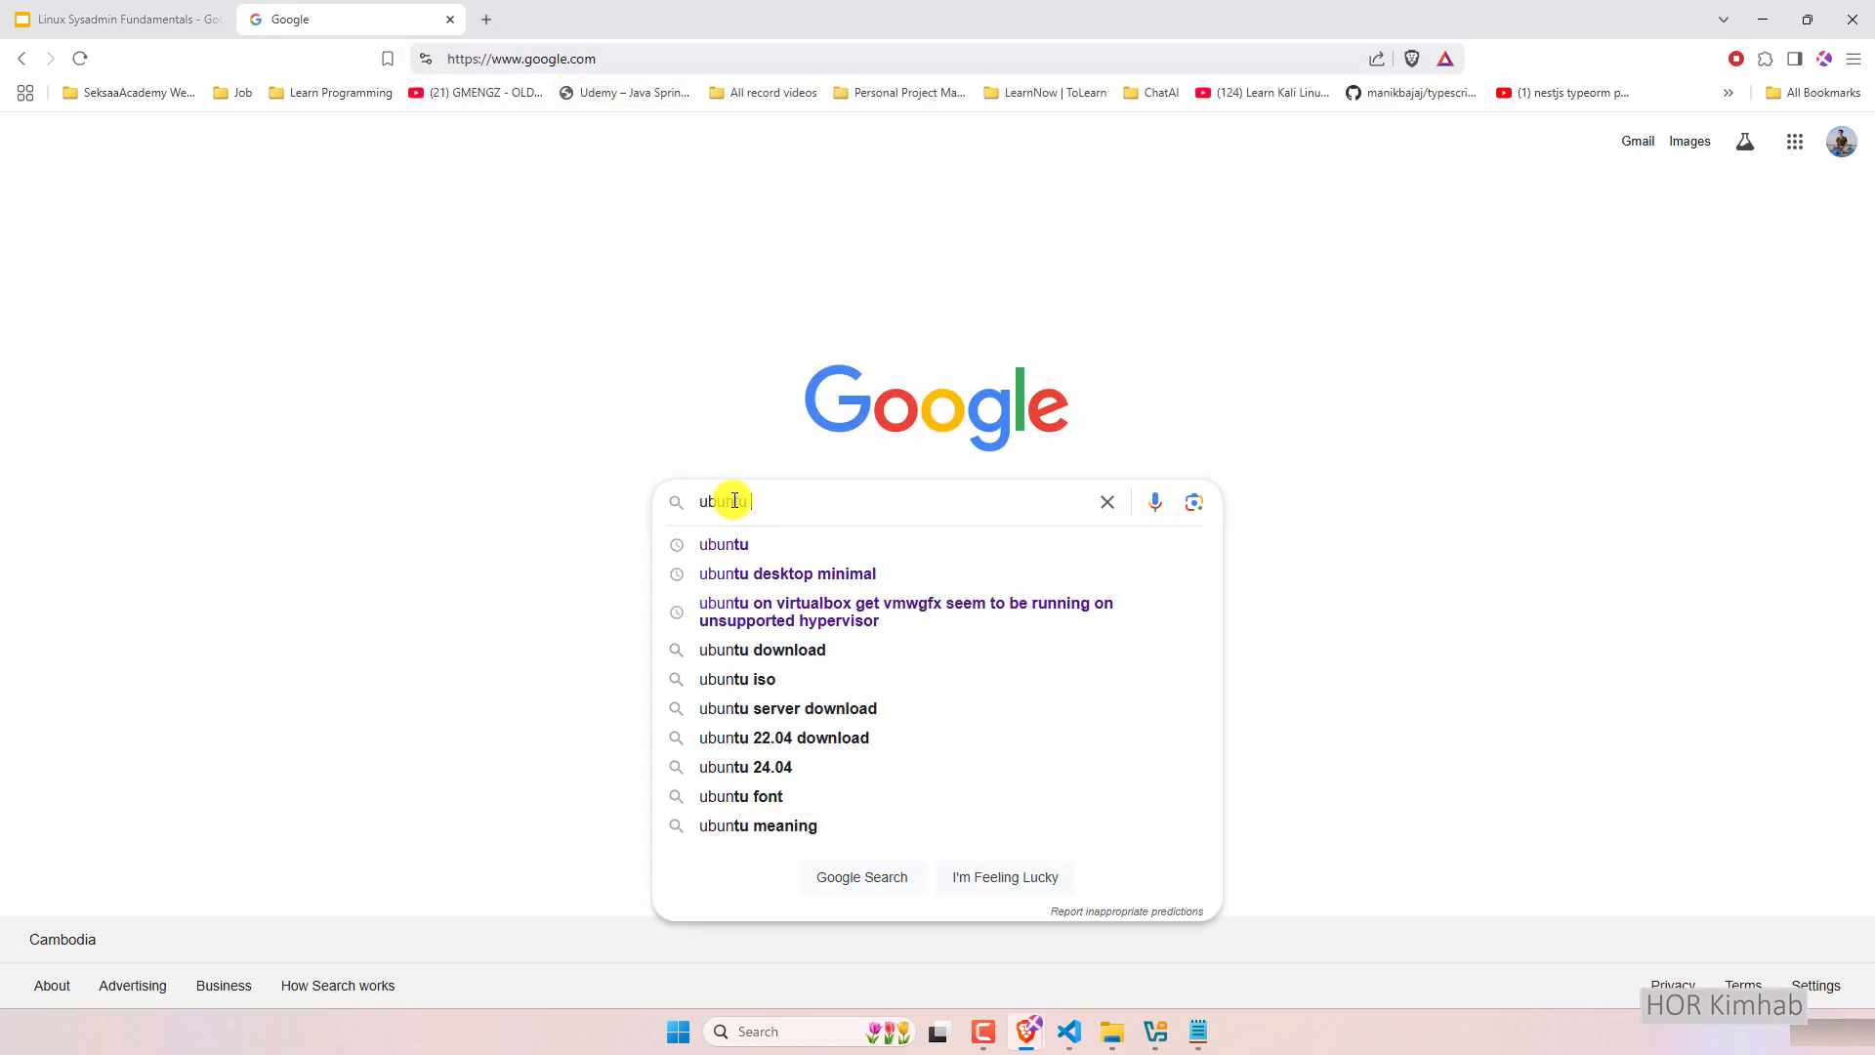
pyautogui.press('Return')
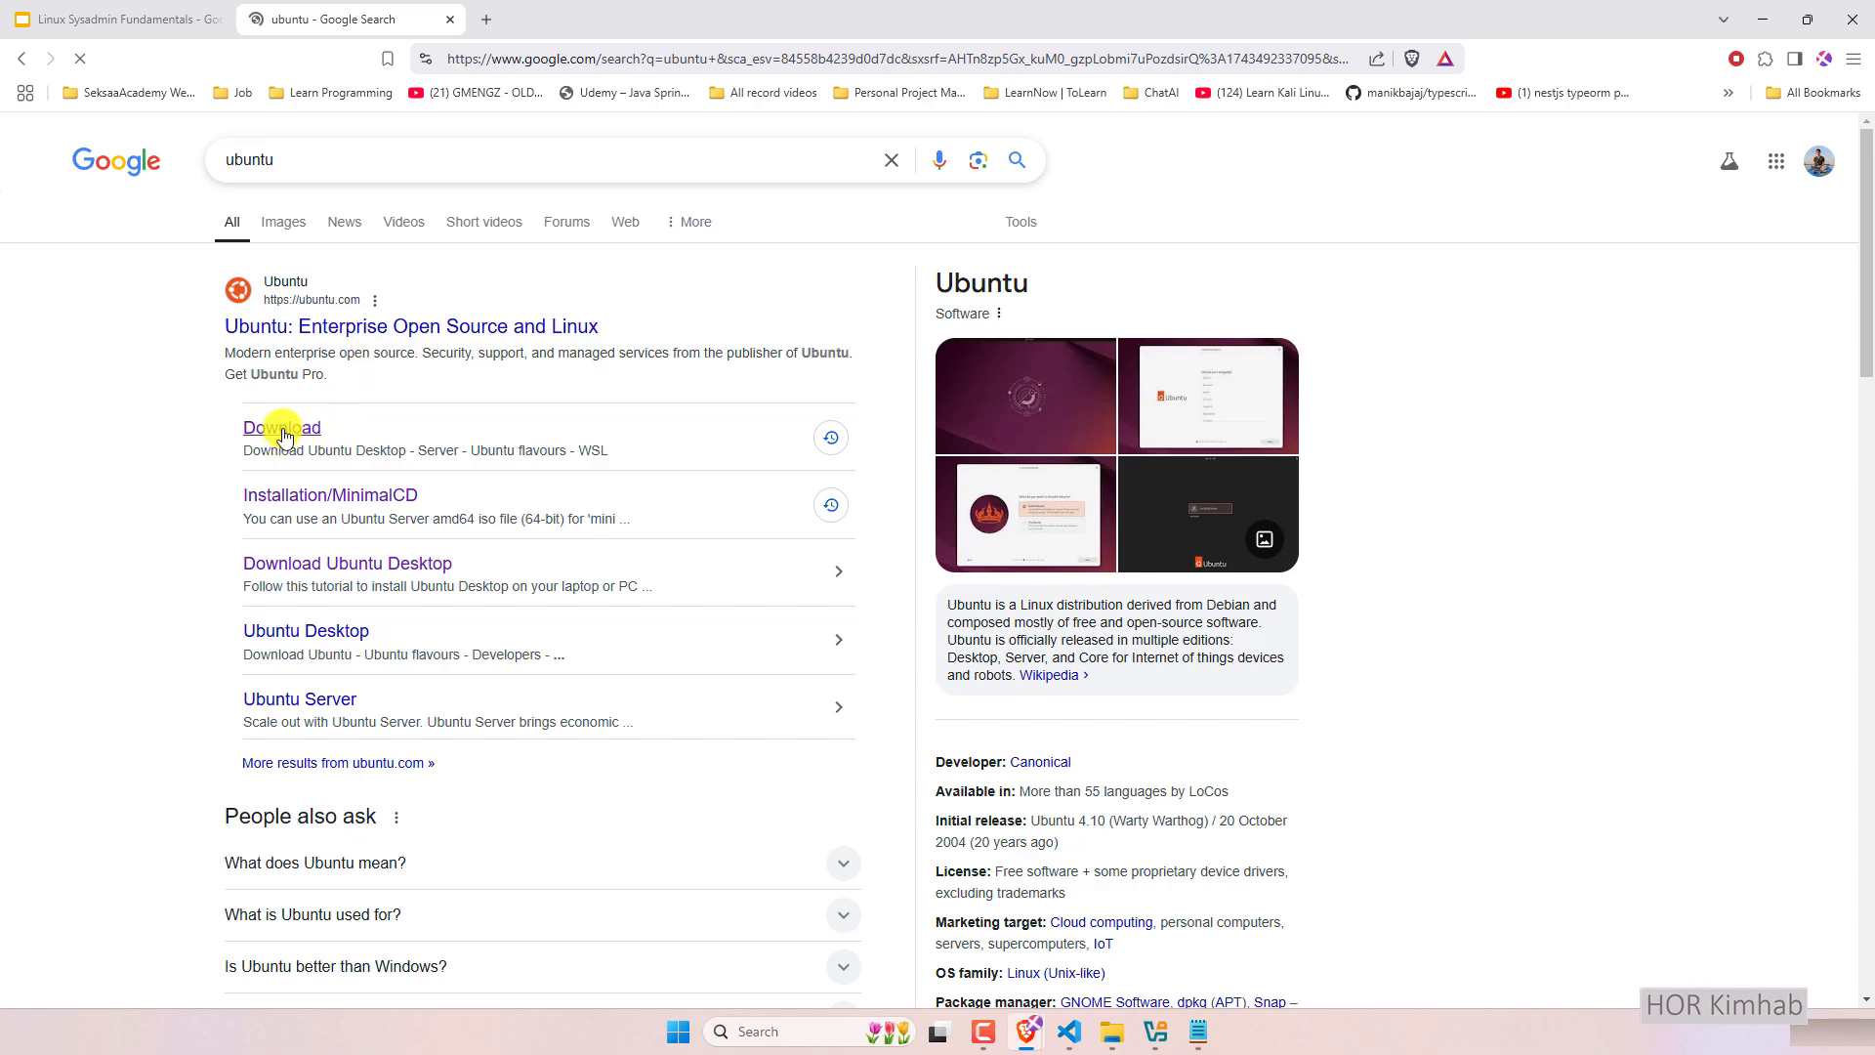
# Open ubuntu.com's Download Ubuntu Desktop page and highlight the Ubuntu 24.04.2 LTS heading.
pyautogui.rightClick(281, 435)
pyautogui.click(288, 445)
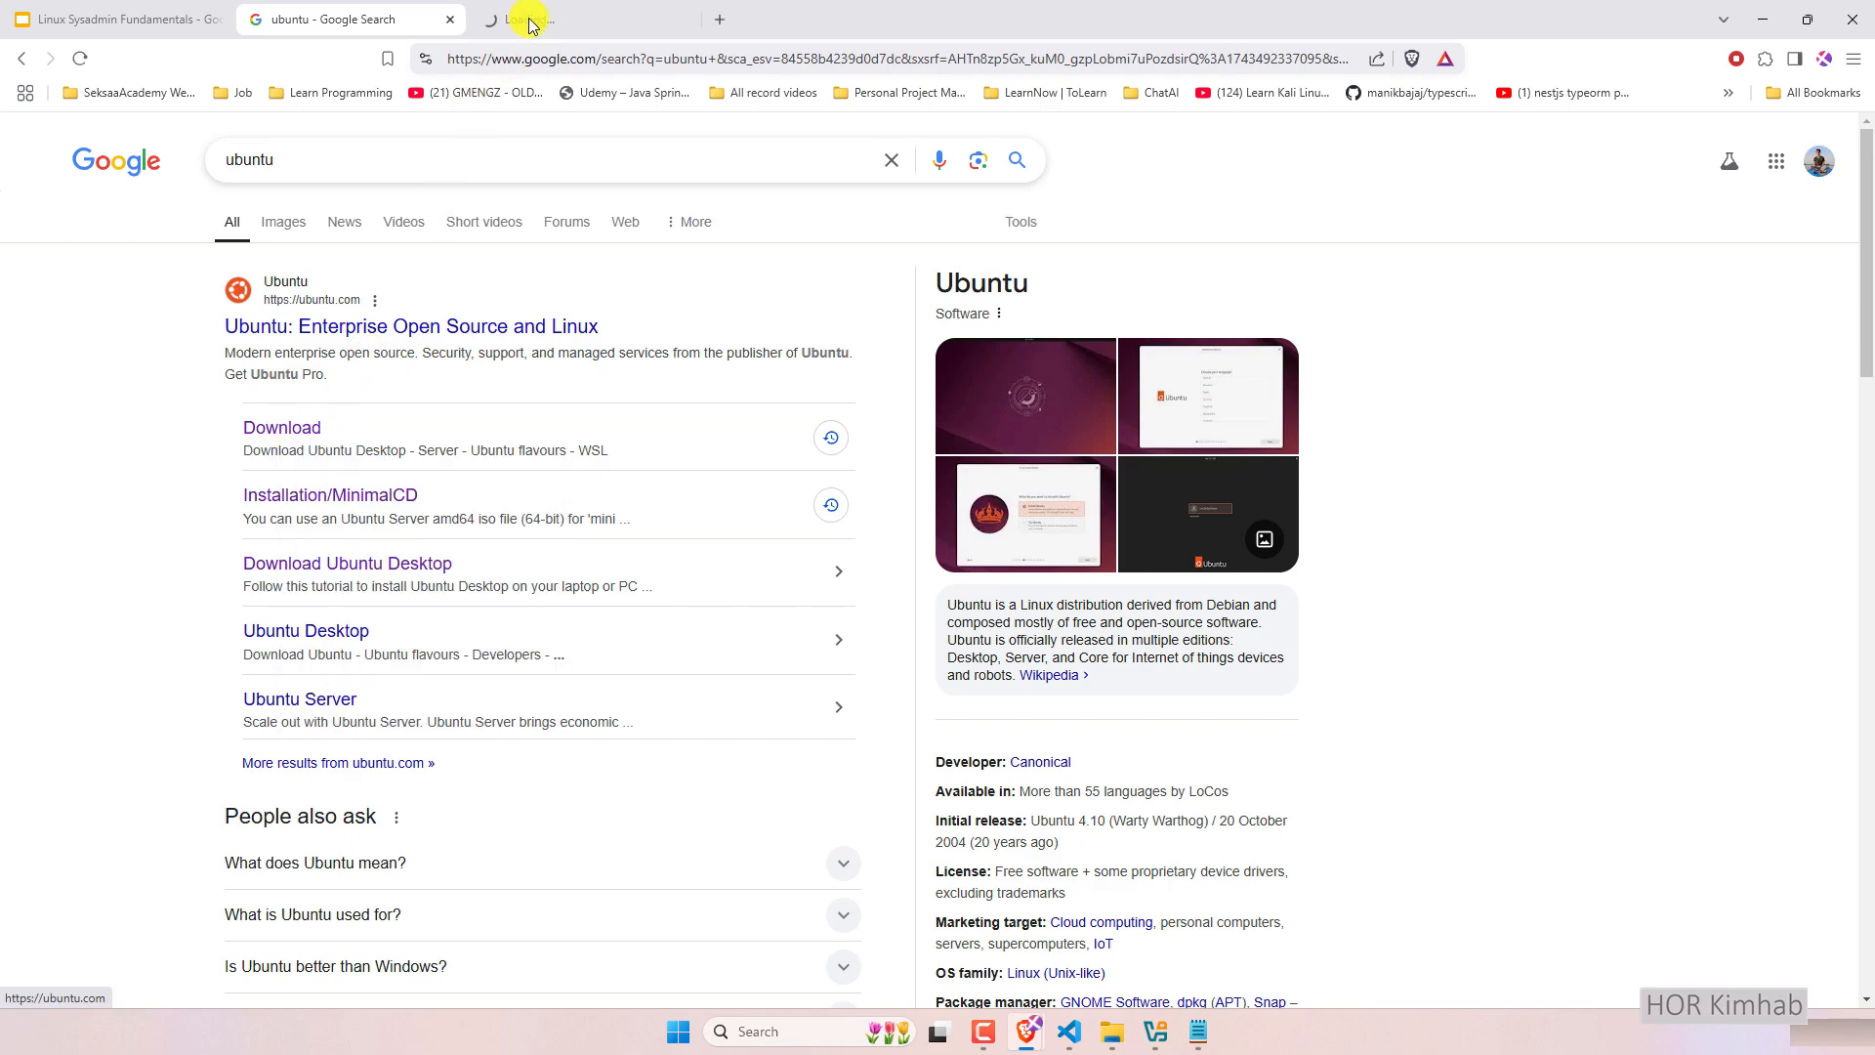
pyautogui.click(529, 21)
pyautogui.scroll(-3, 723, 599)
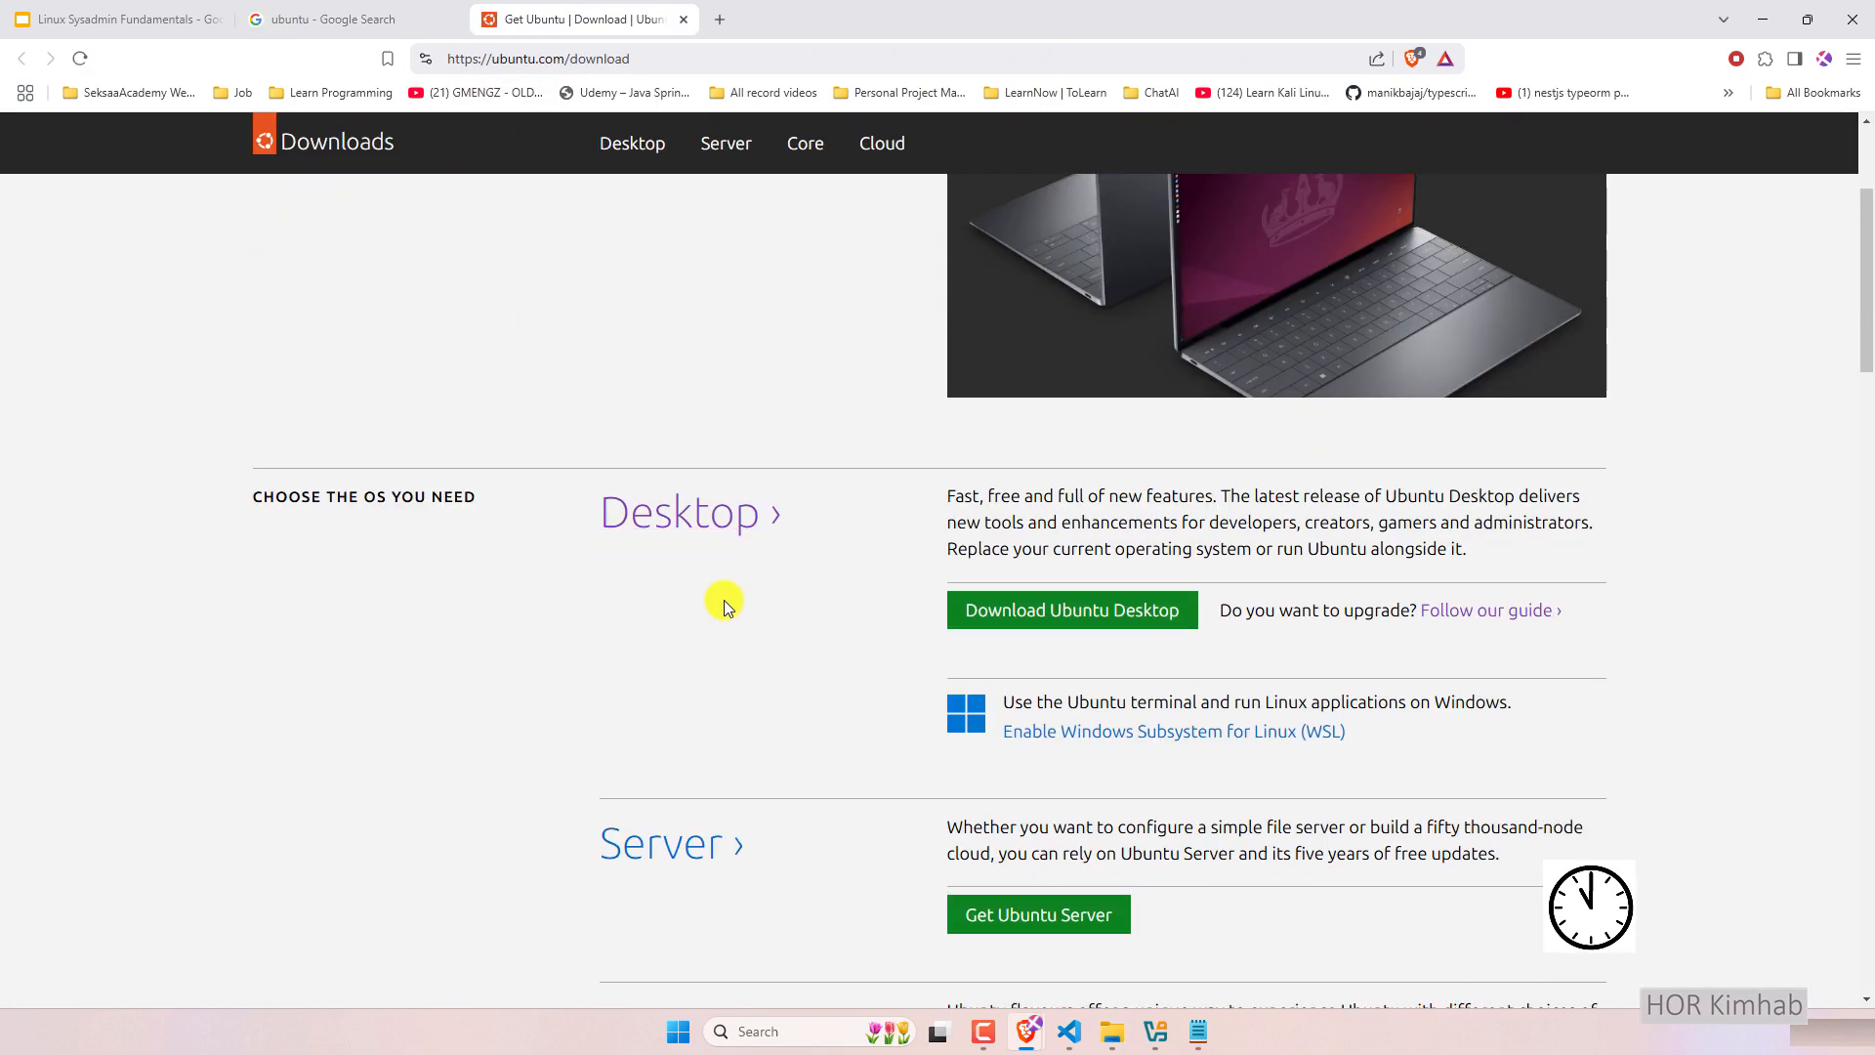
pyautogui.scroll(1, 1079, 615)
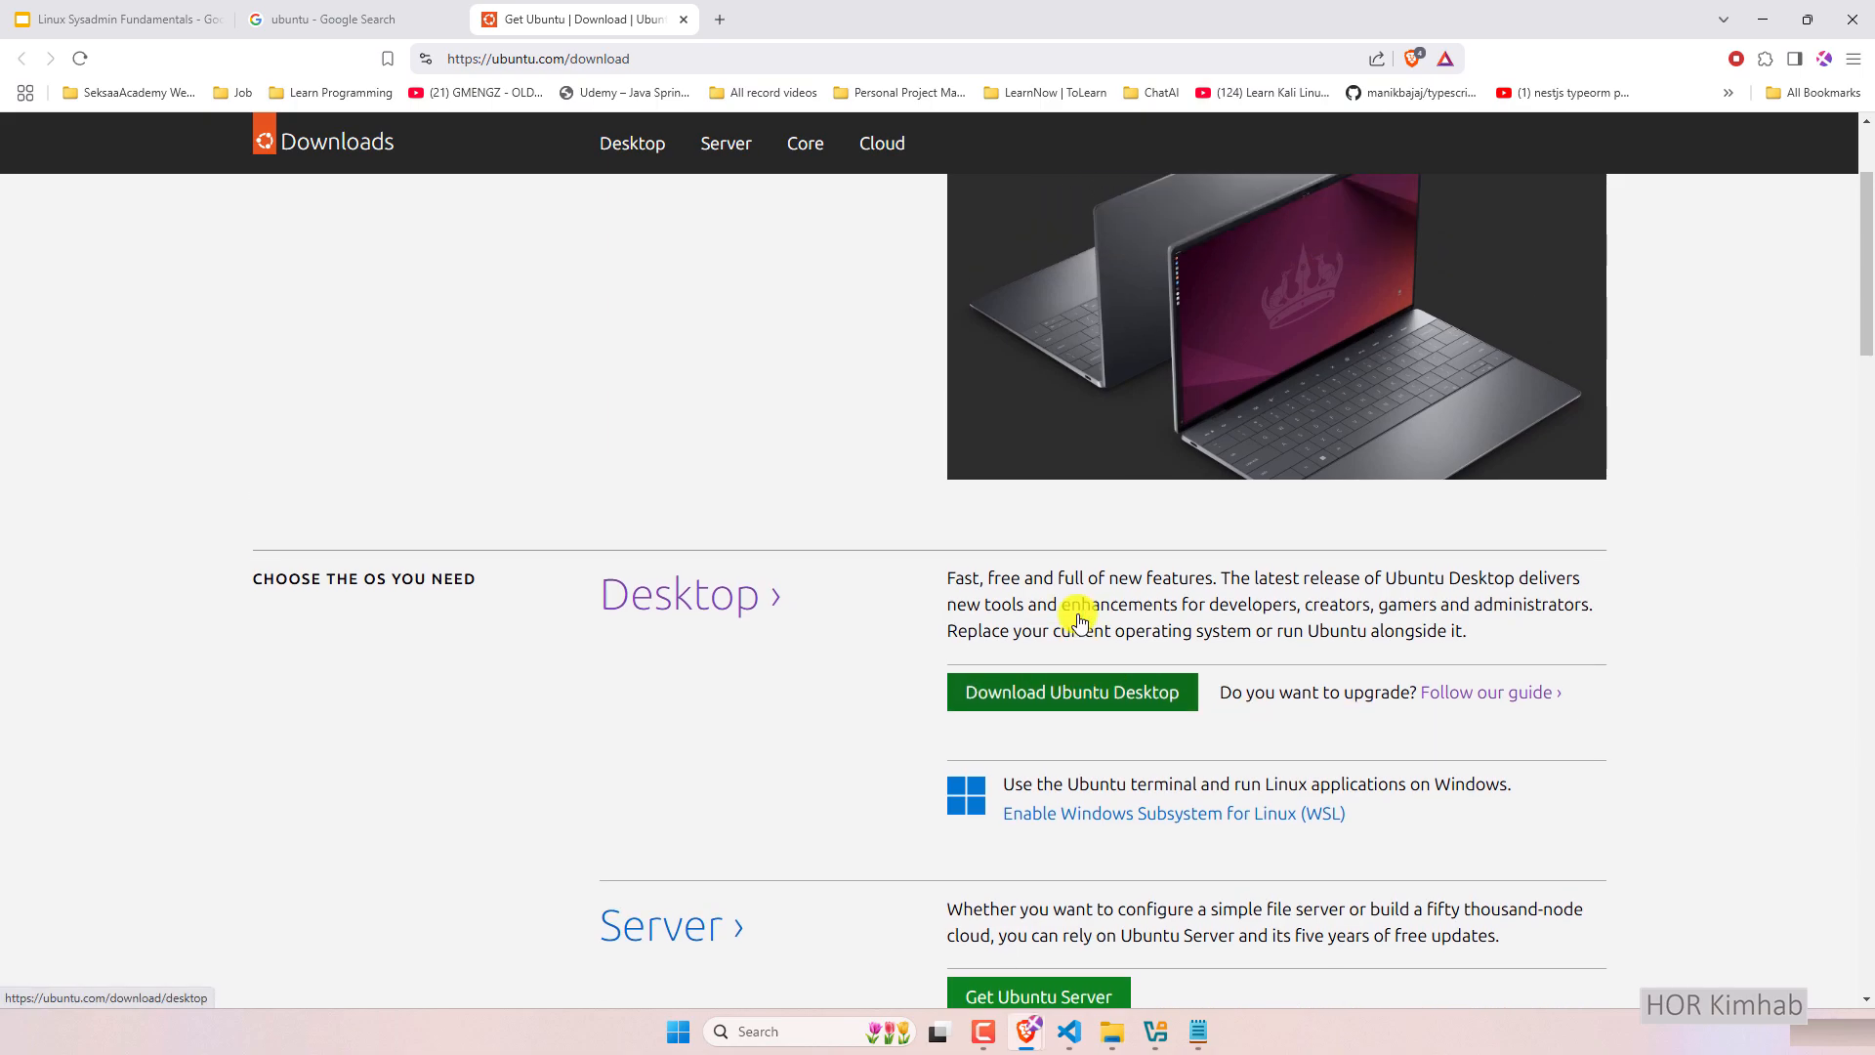
pyautogui.scroll(1, 1080, 615)
pyautogui.scroll(-2, 1082, 615)
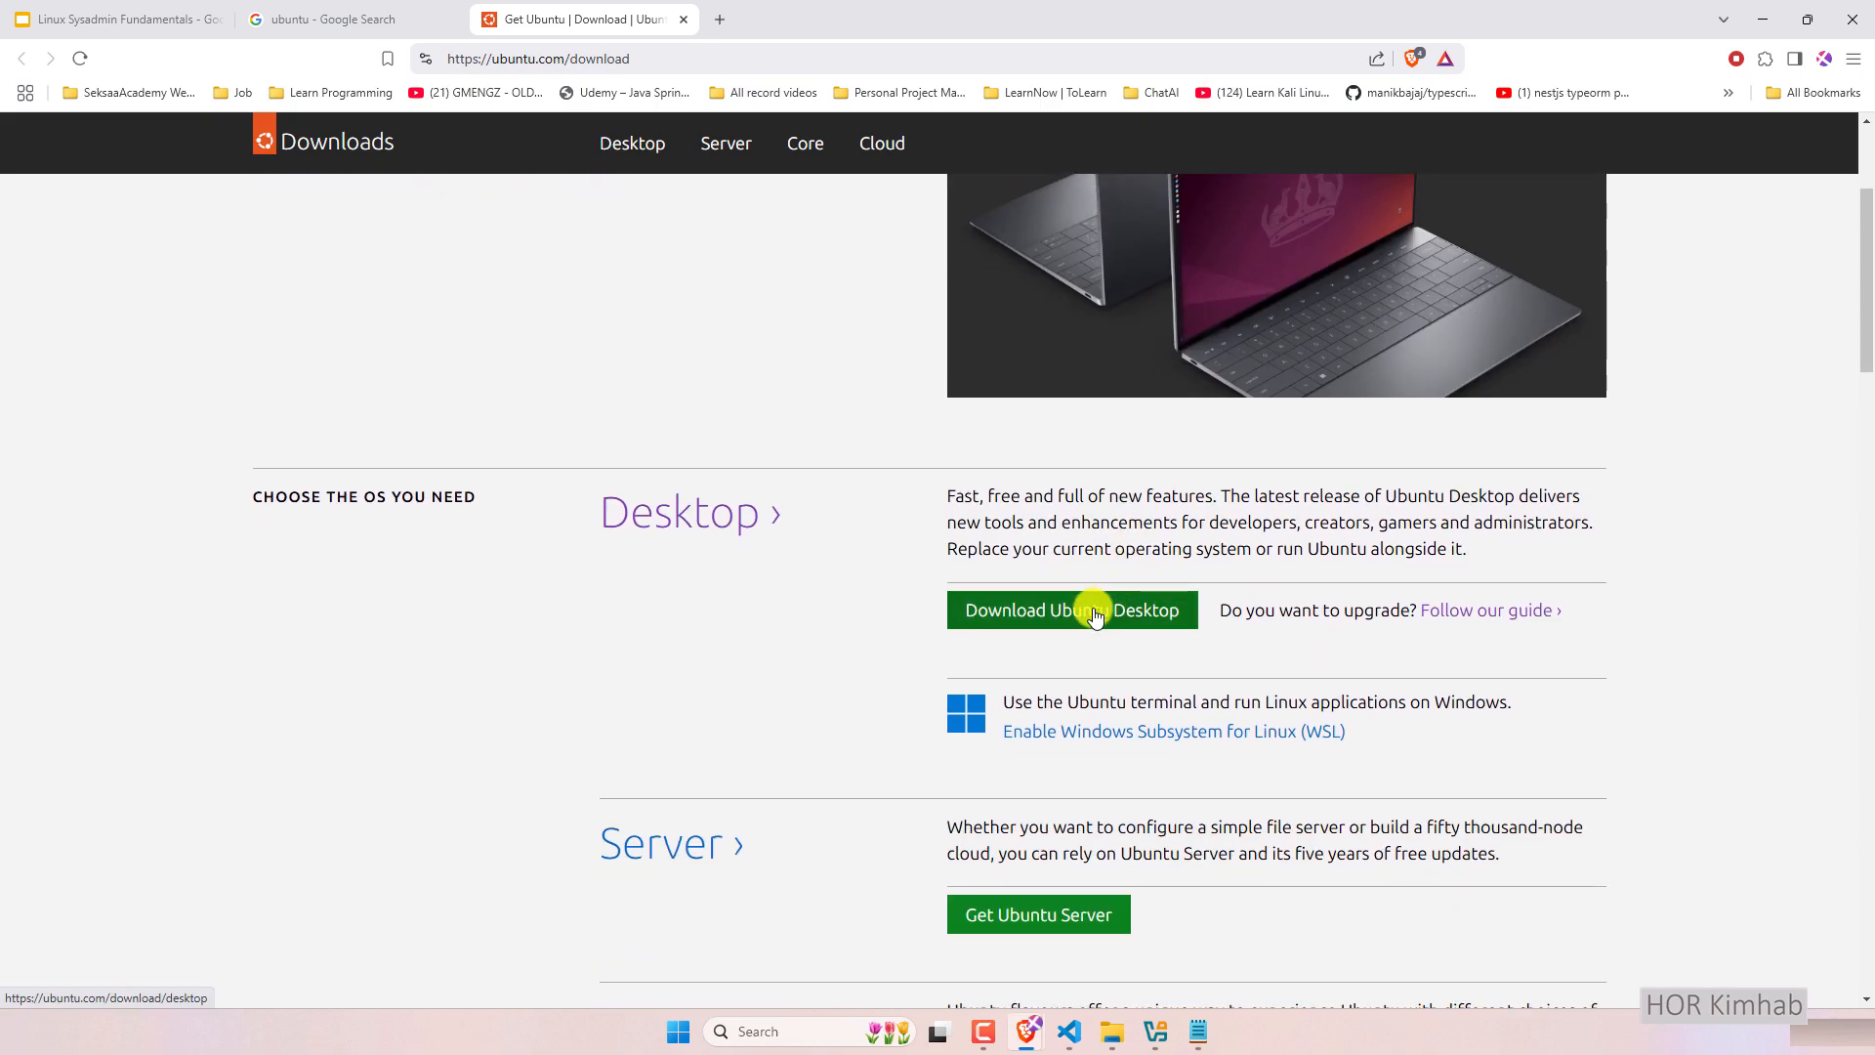
pyautogui.click(1094, 615)
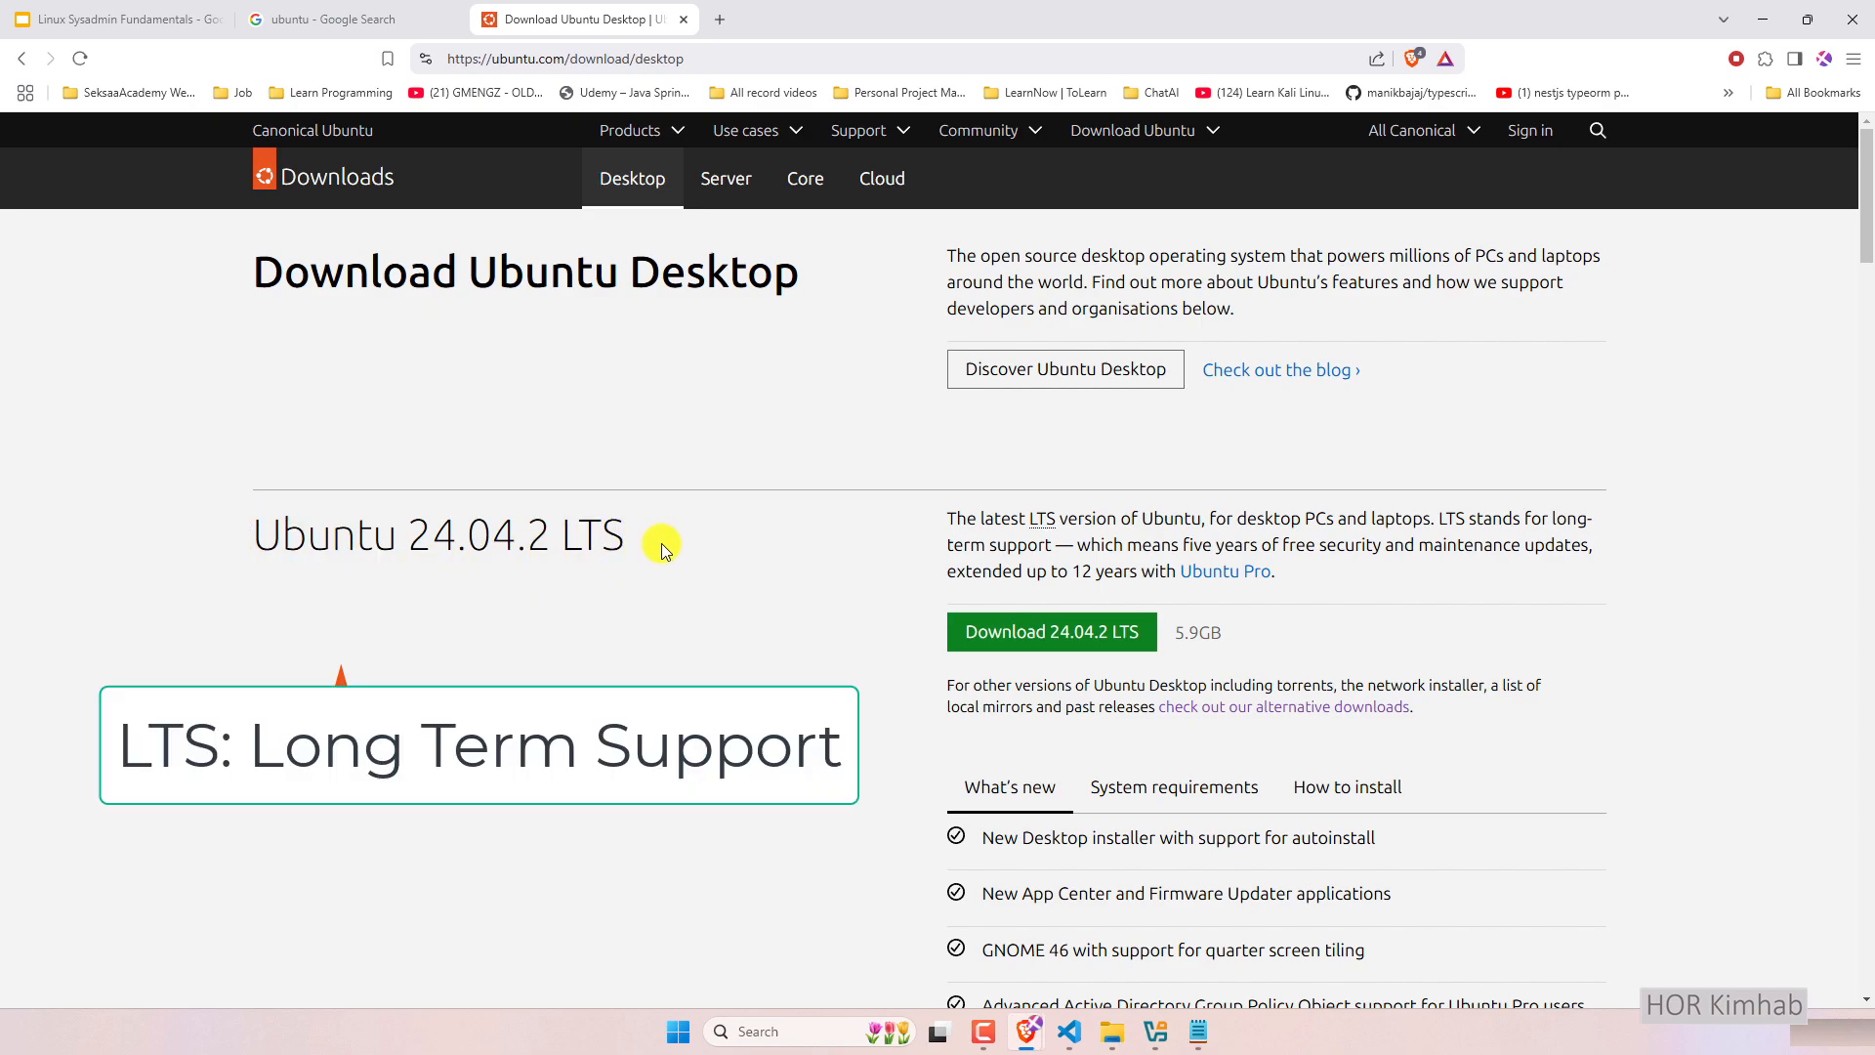
pyautogui.moveTo(417, 543); pyautogui.dragTo(431, 543)
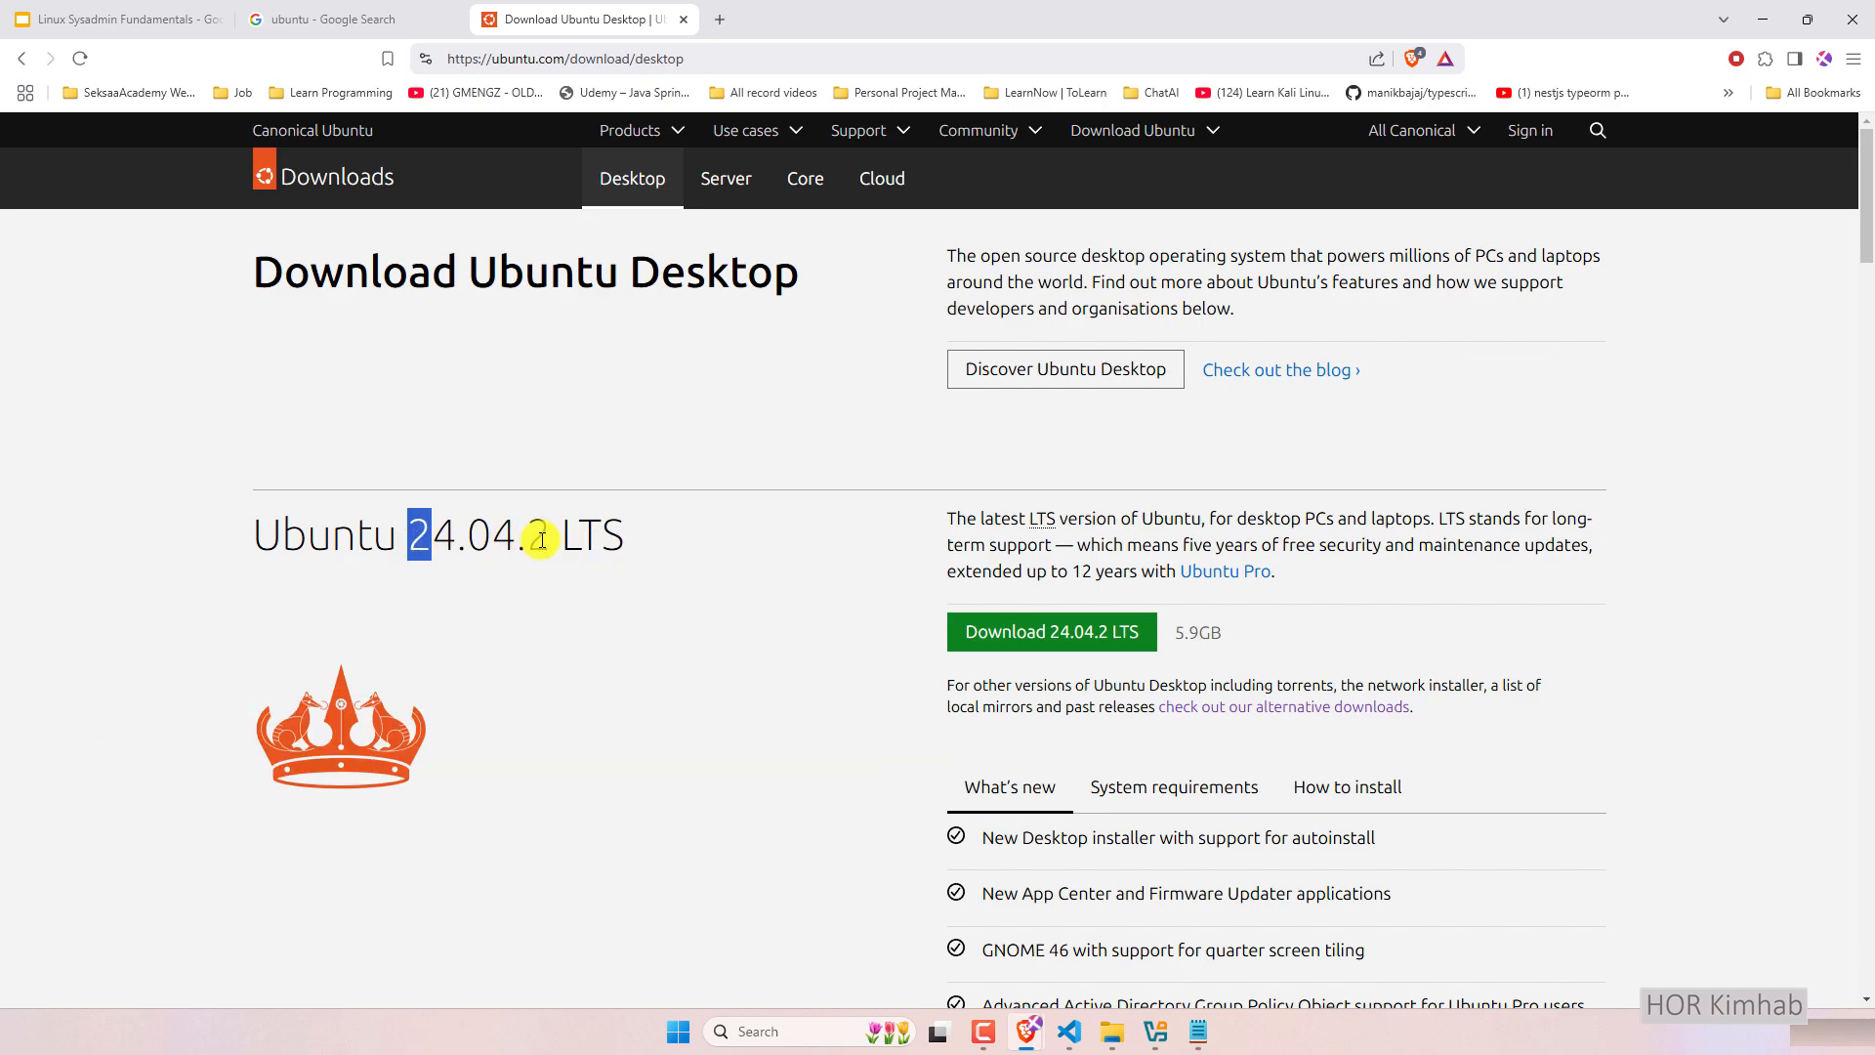
pyautogui.moveTo(636, 537); pyautogui.dragTo(223, 543)
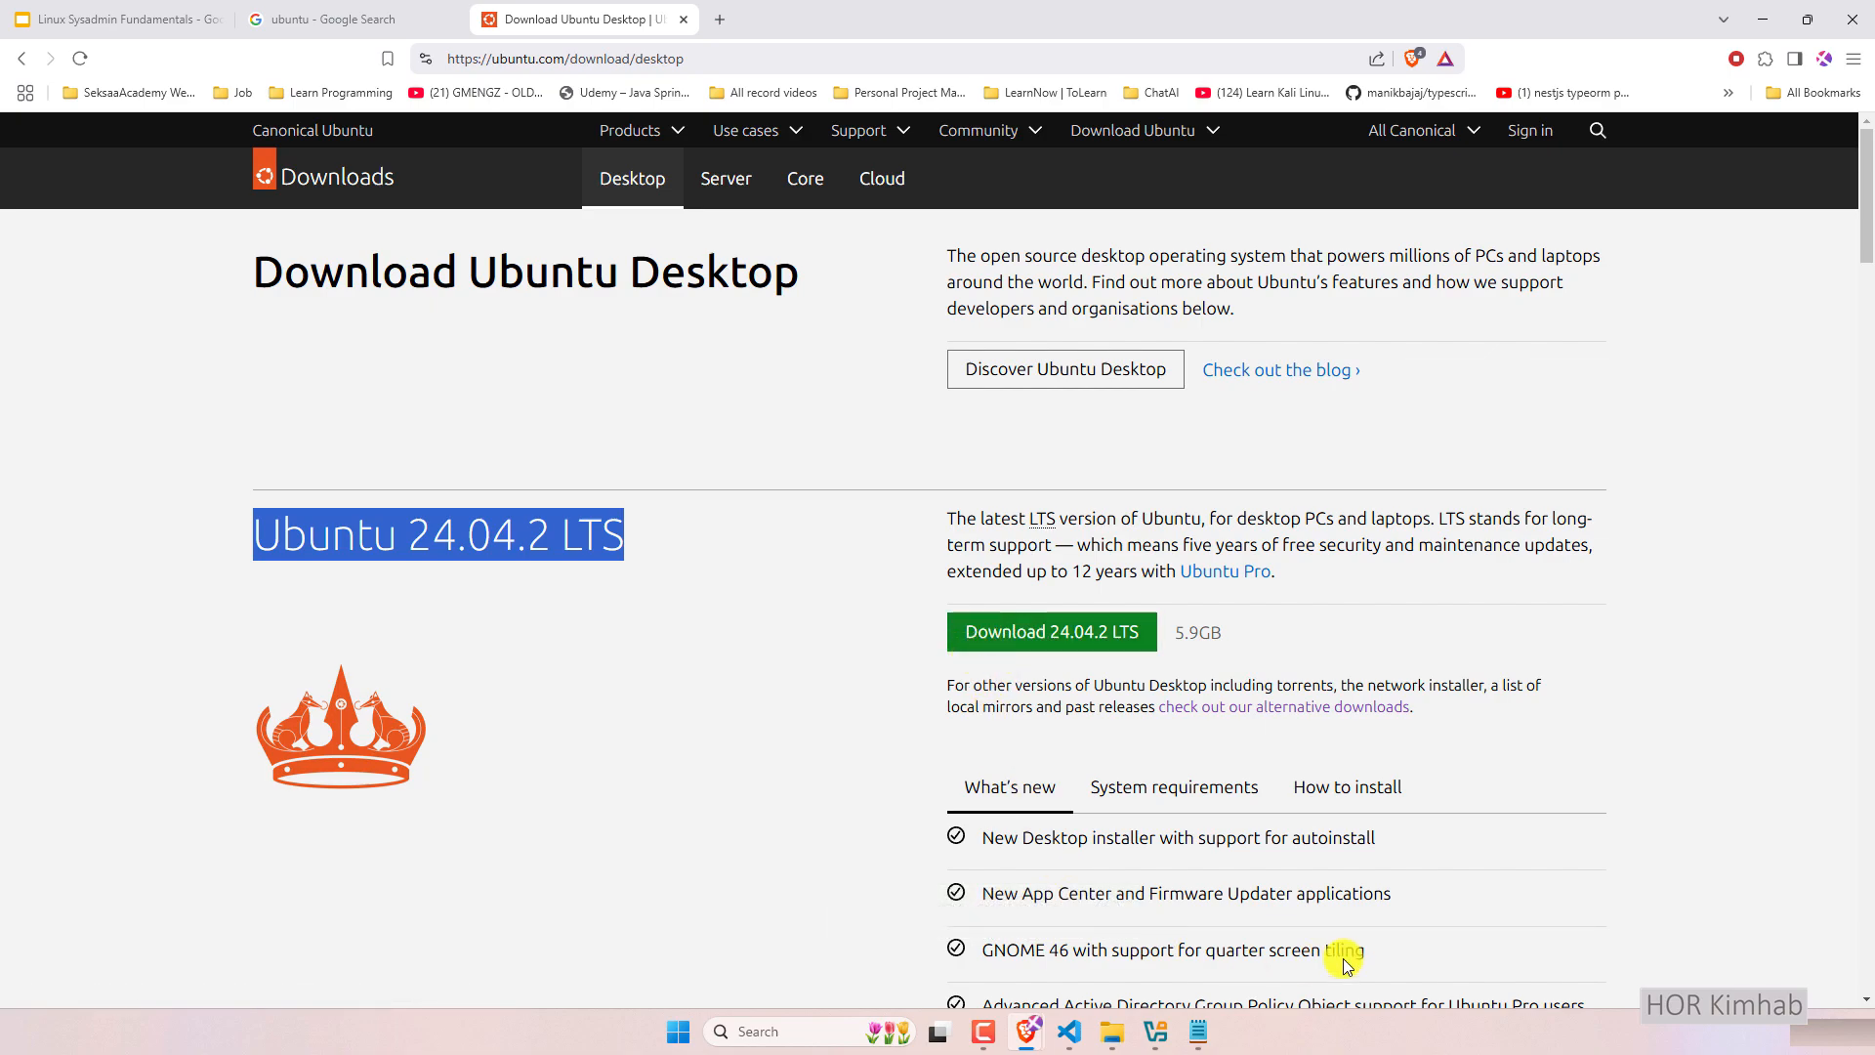
pyautogui.click(1158, 1033)
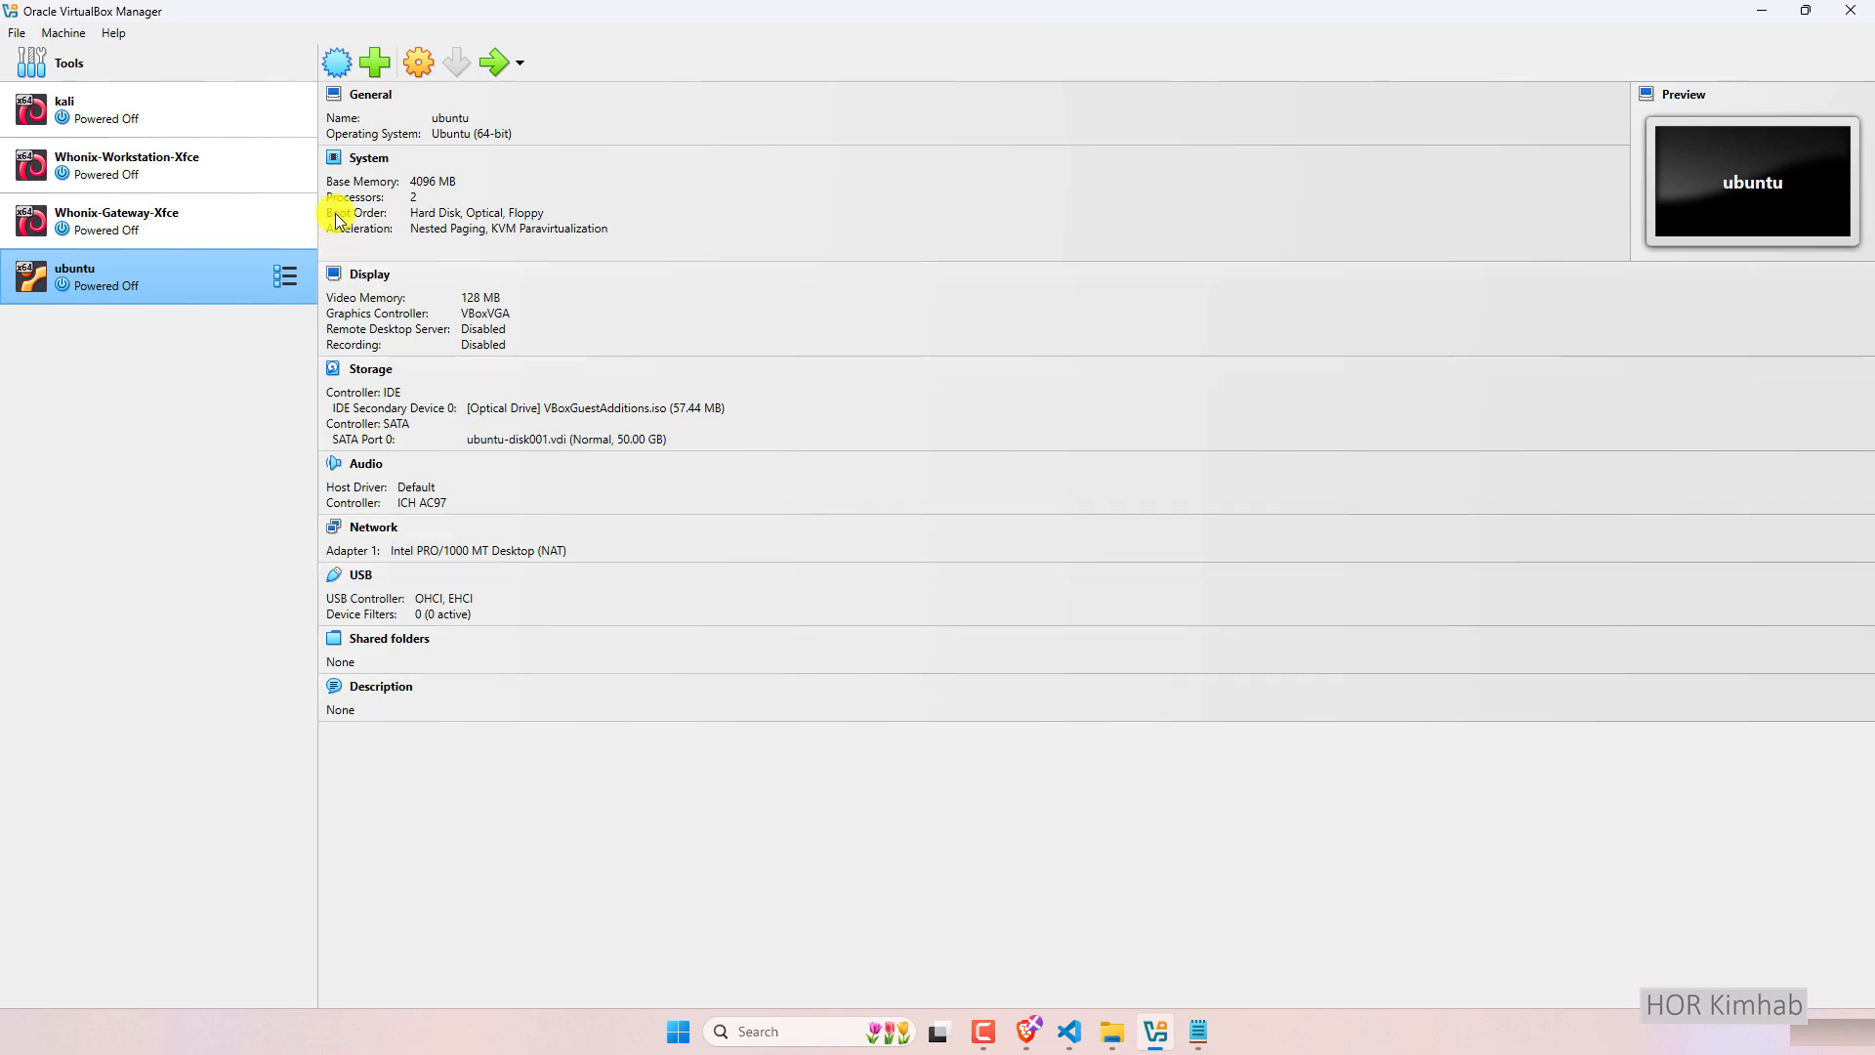
# Open the New virtual machine dialog and briefly check the drives in File Explorer's This PC.
pyautogui.click(340, 61)
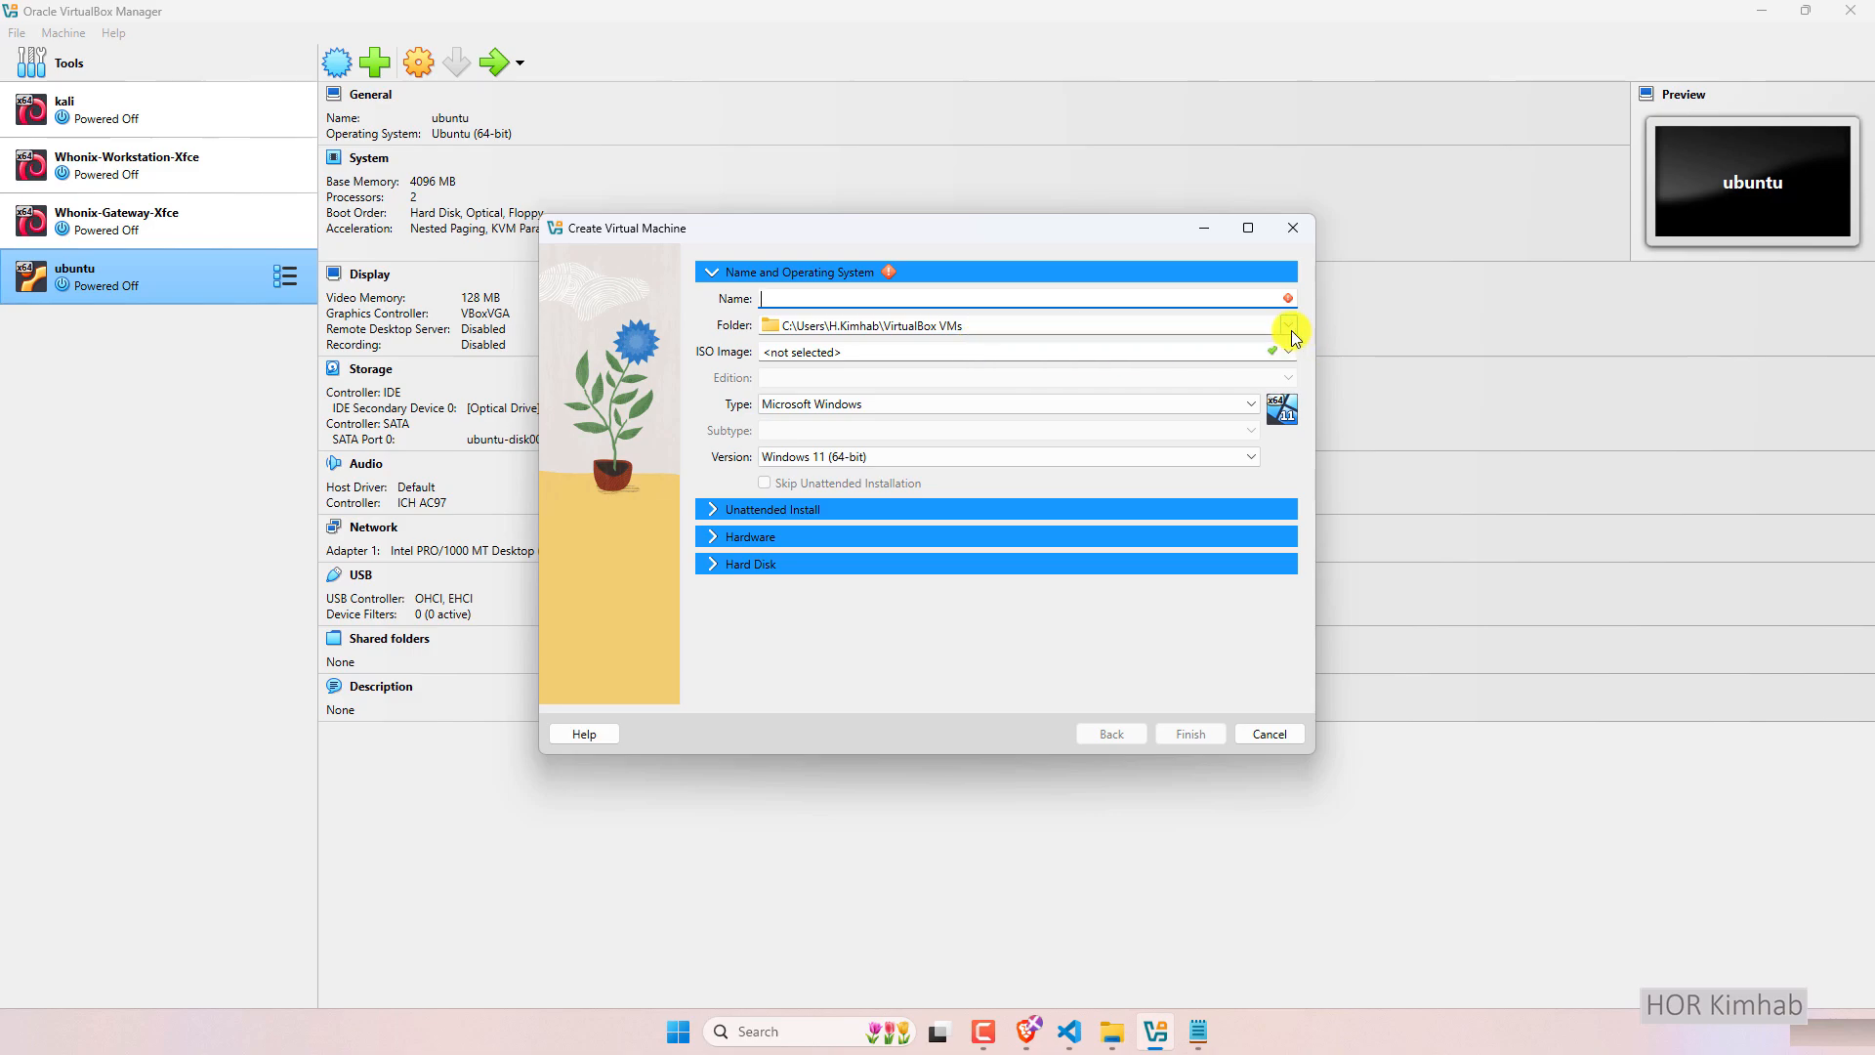
pyautogui.click(633, 904)
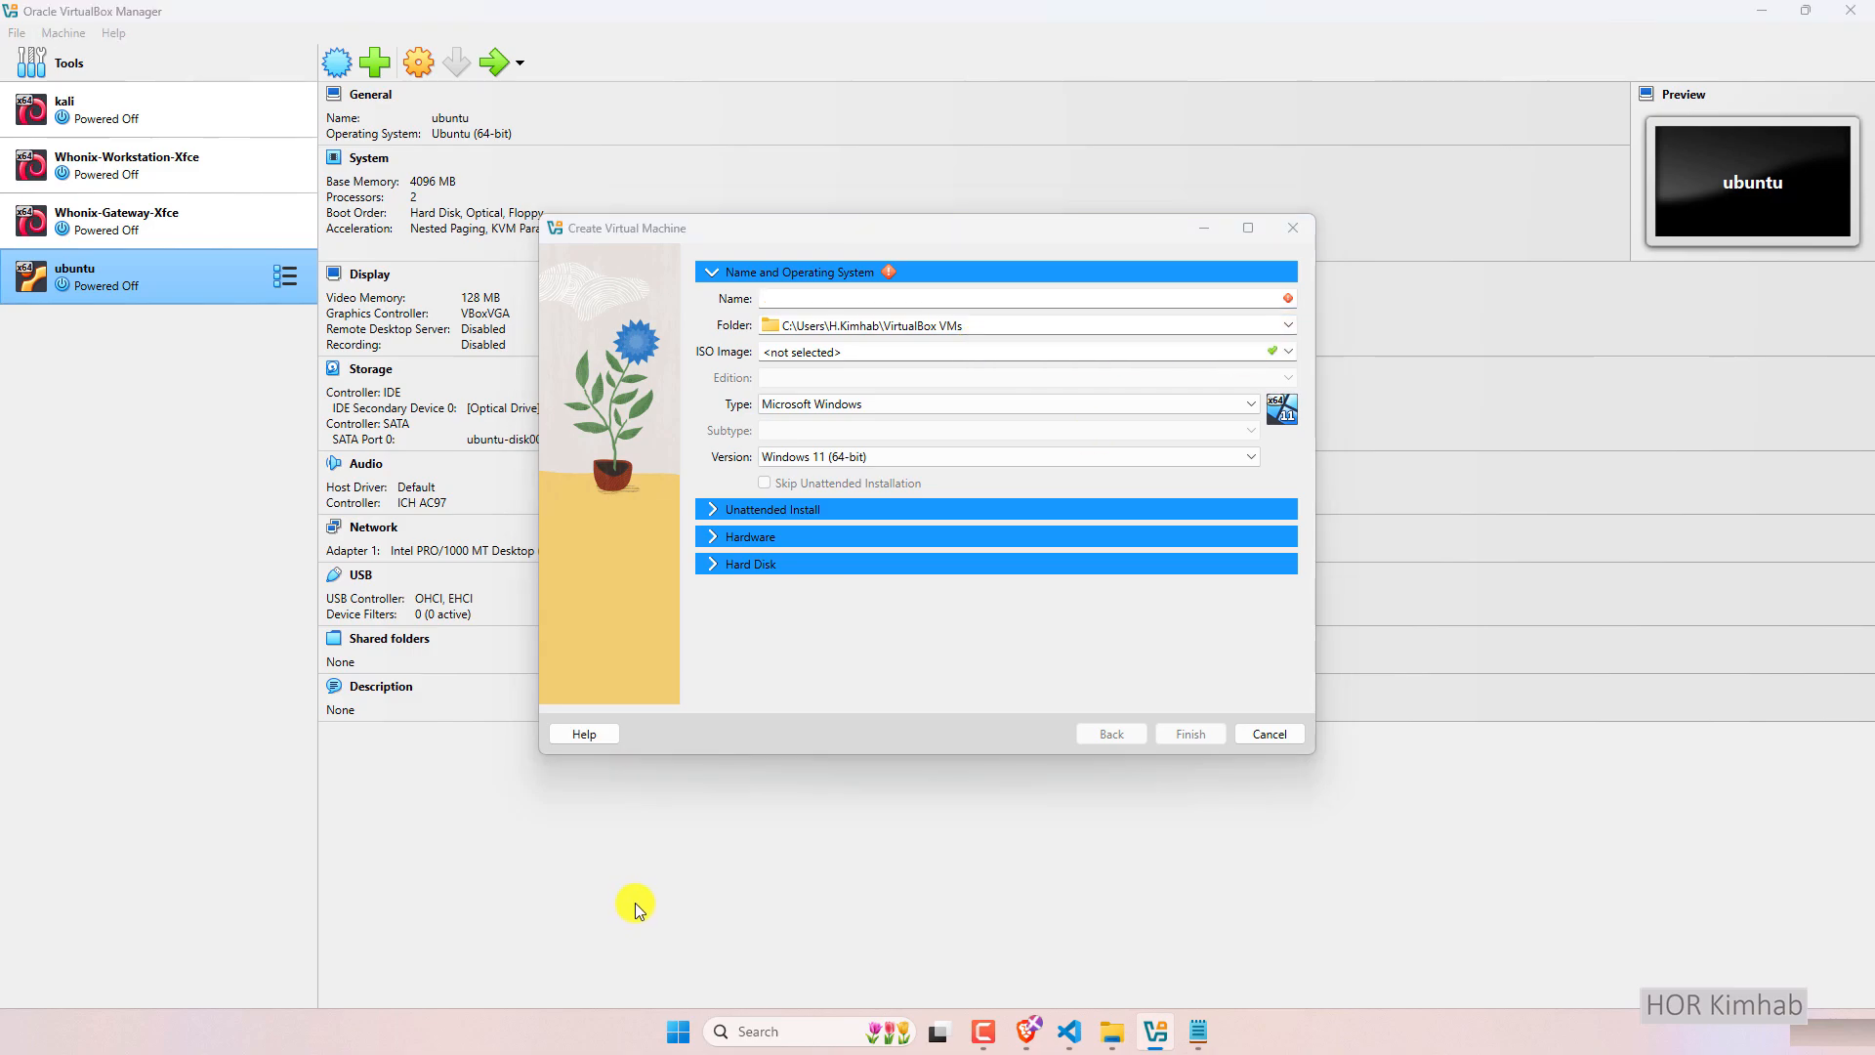
pyautogui.press('super+e')
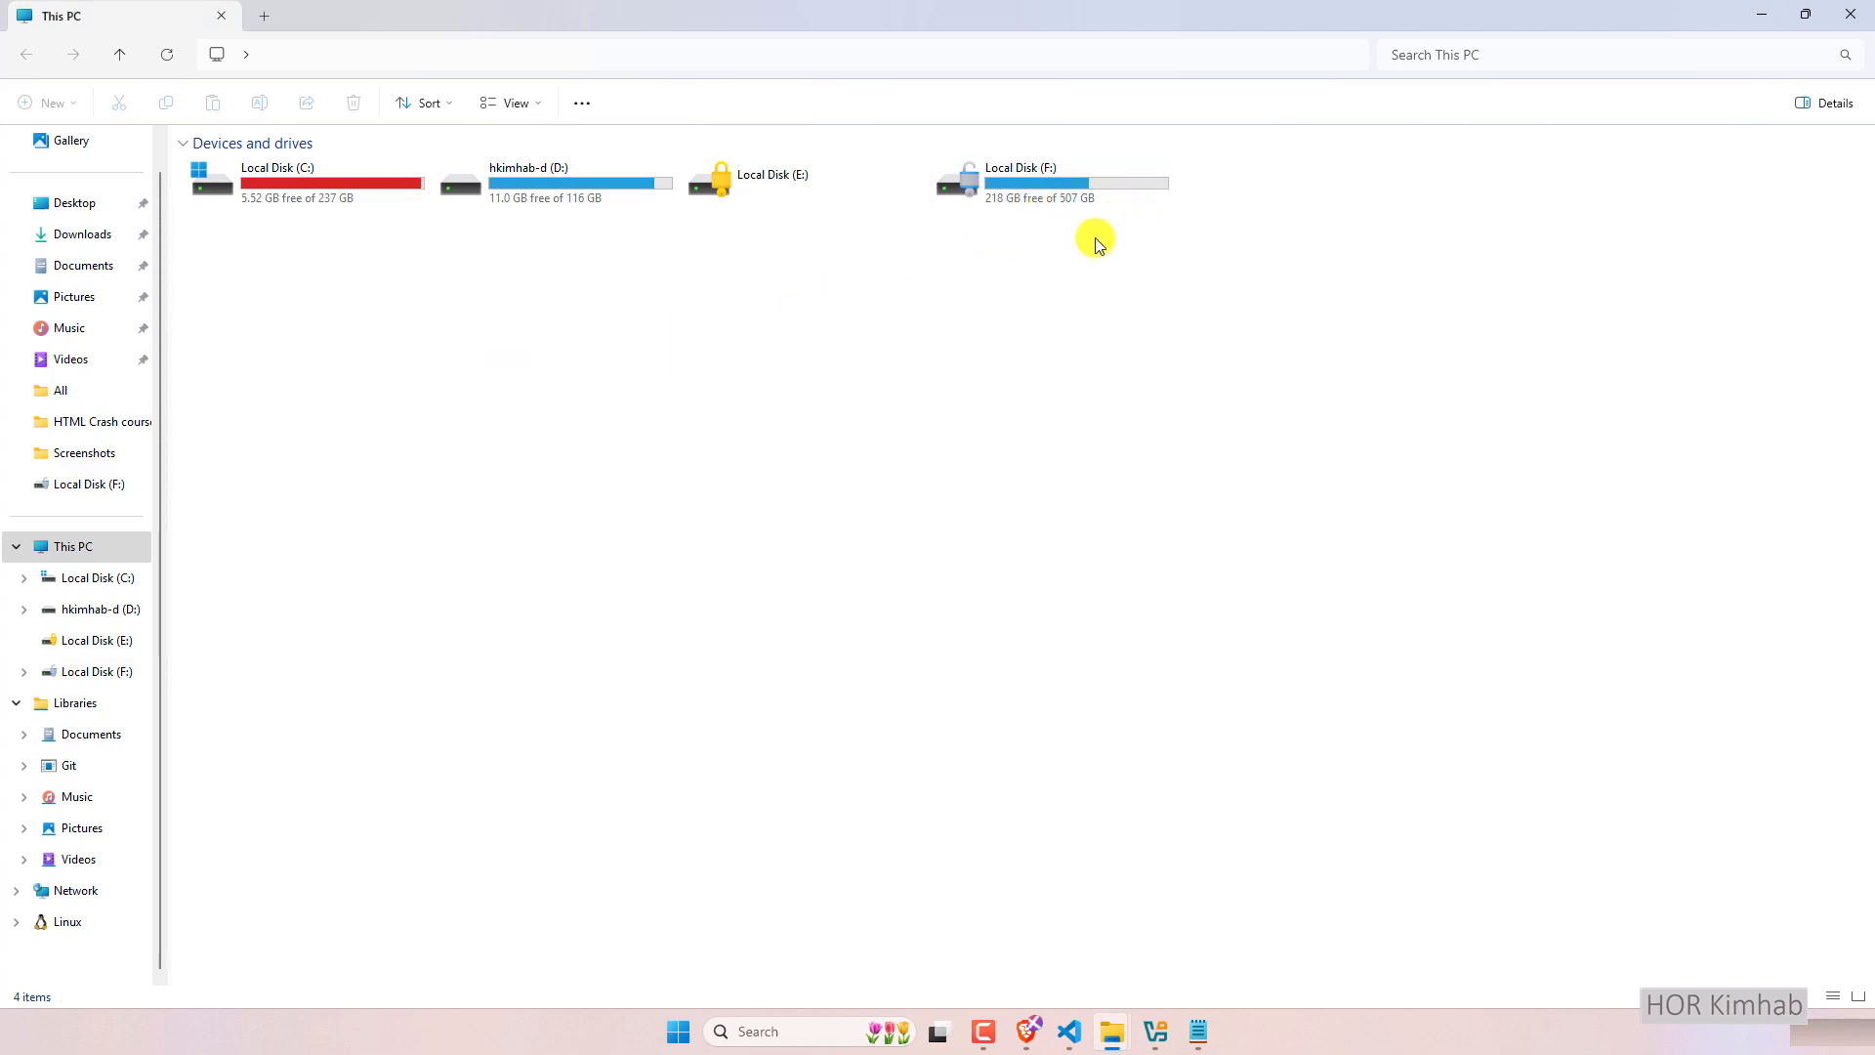
pyautogui.click(1156, 1033)
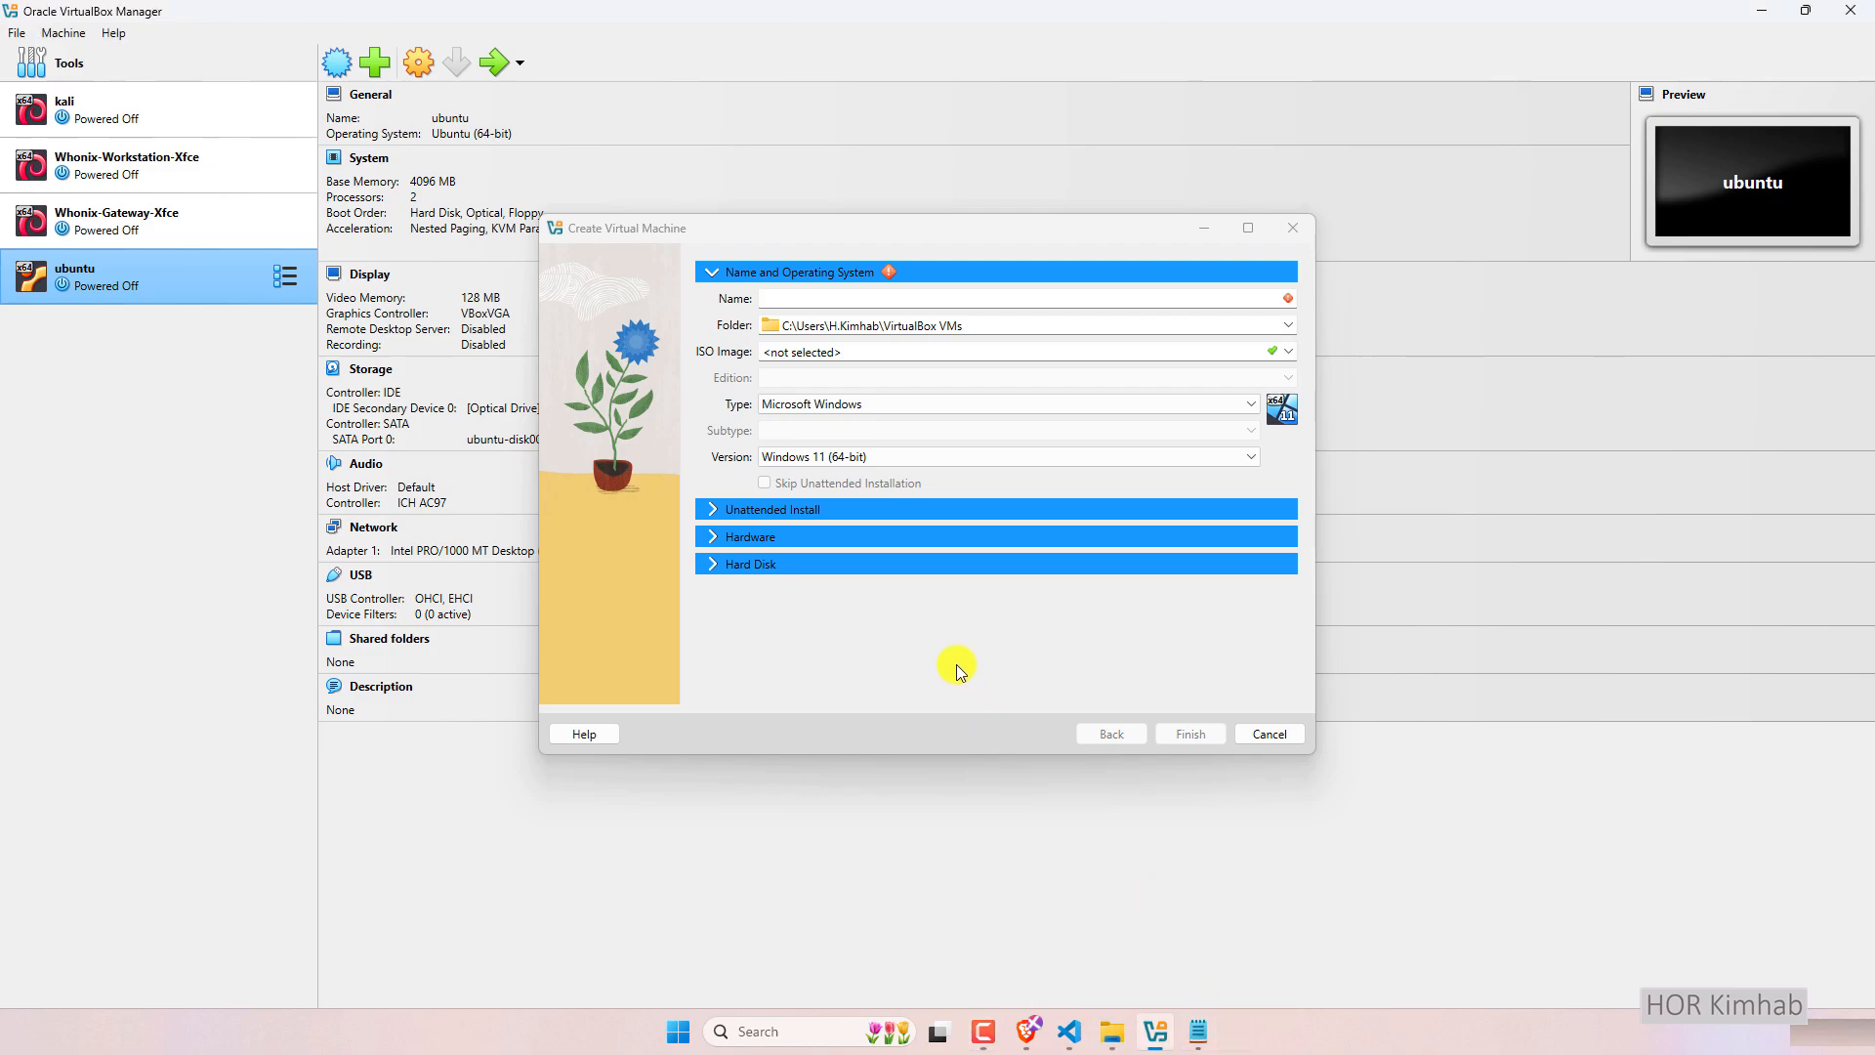
pyautogui.click(1199, 1033)
# Add the note '- I download ubuntu-desktop 24.04.2.iso is already', then go back to VirtualBox.
pyautogui.press('Return')
pyautogui.write('- I dwo')
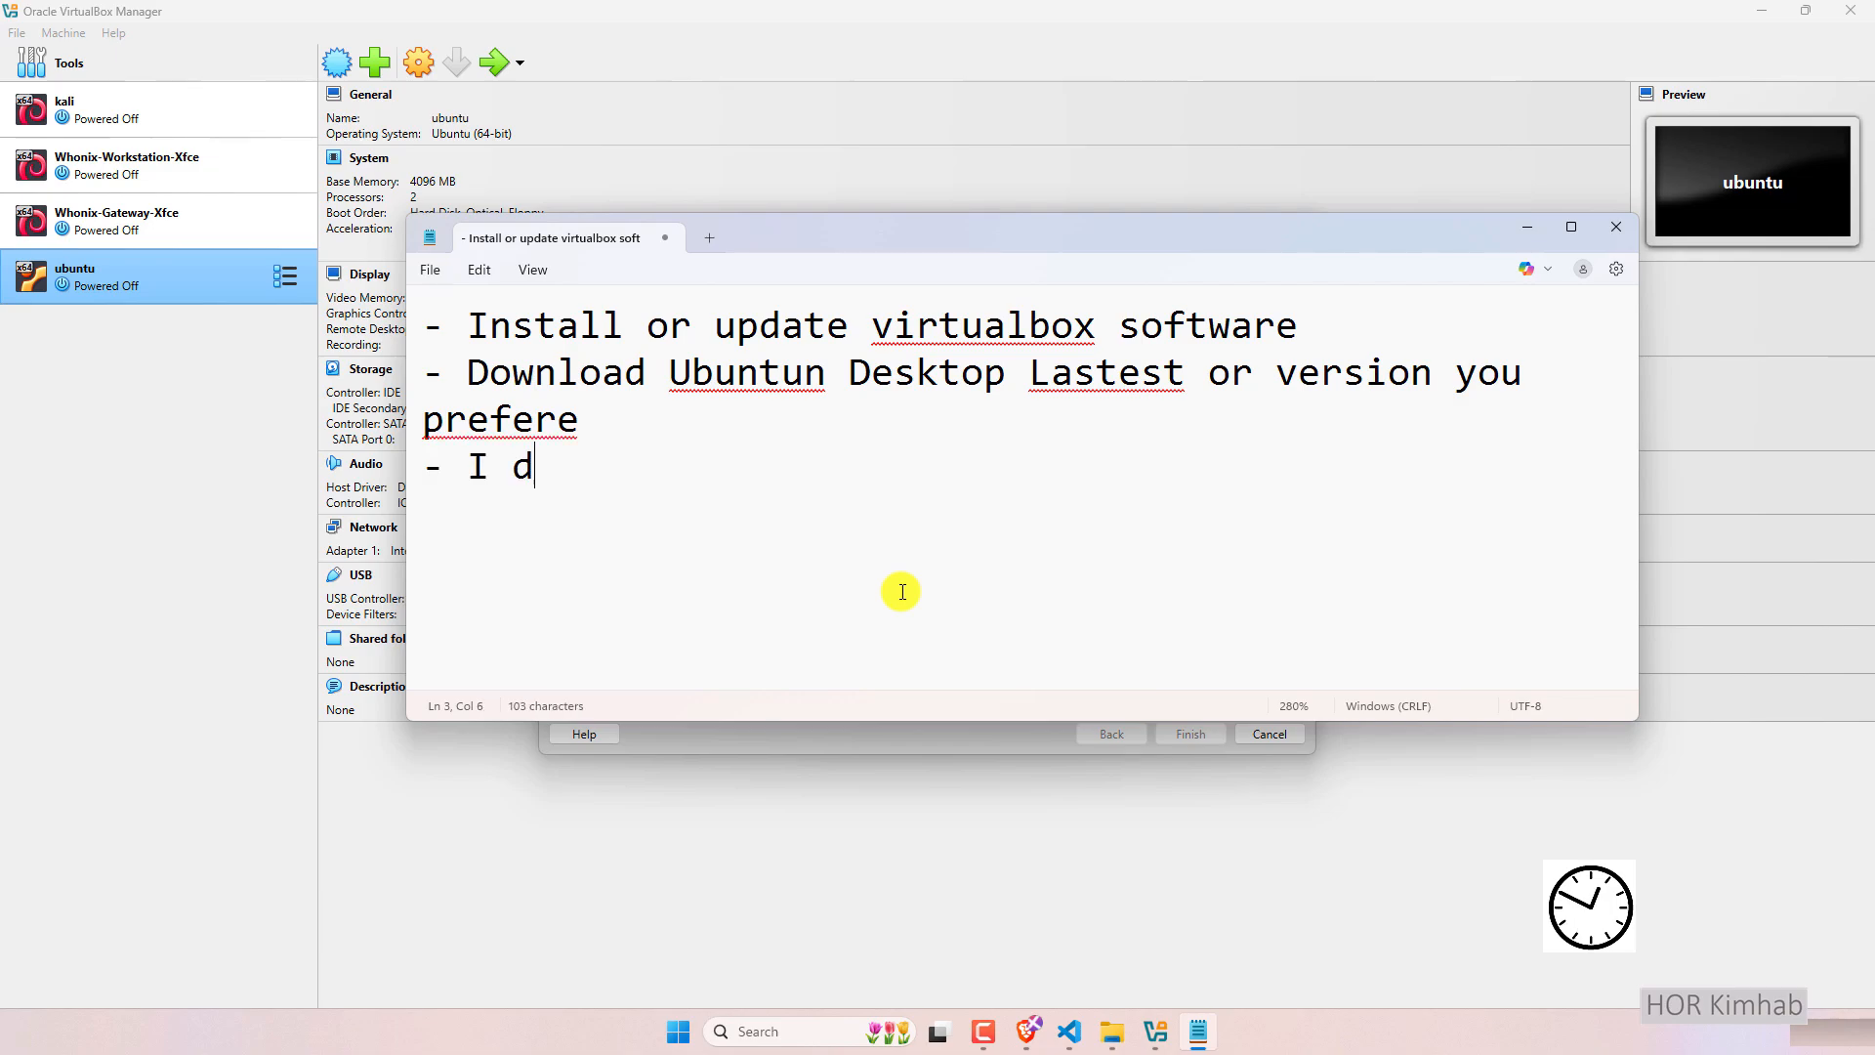
pyautogui.press('BackSpace')
pyautogui.press('BackSpace')
pyautogui.write('ownload ubuntu')
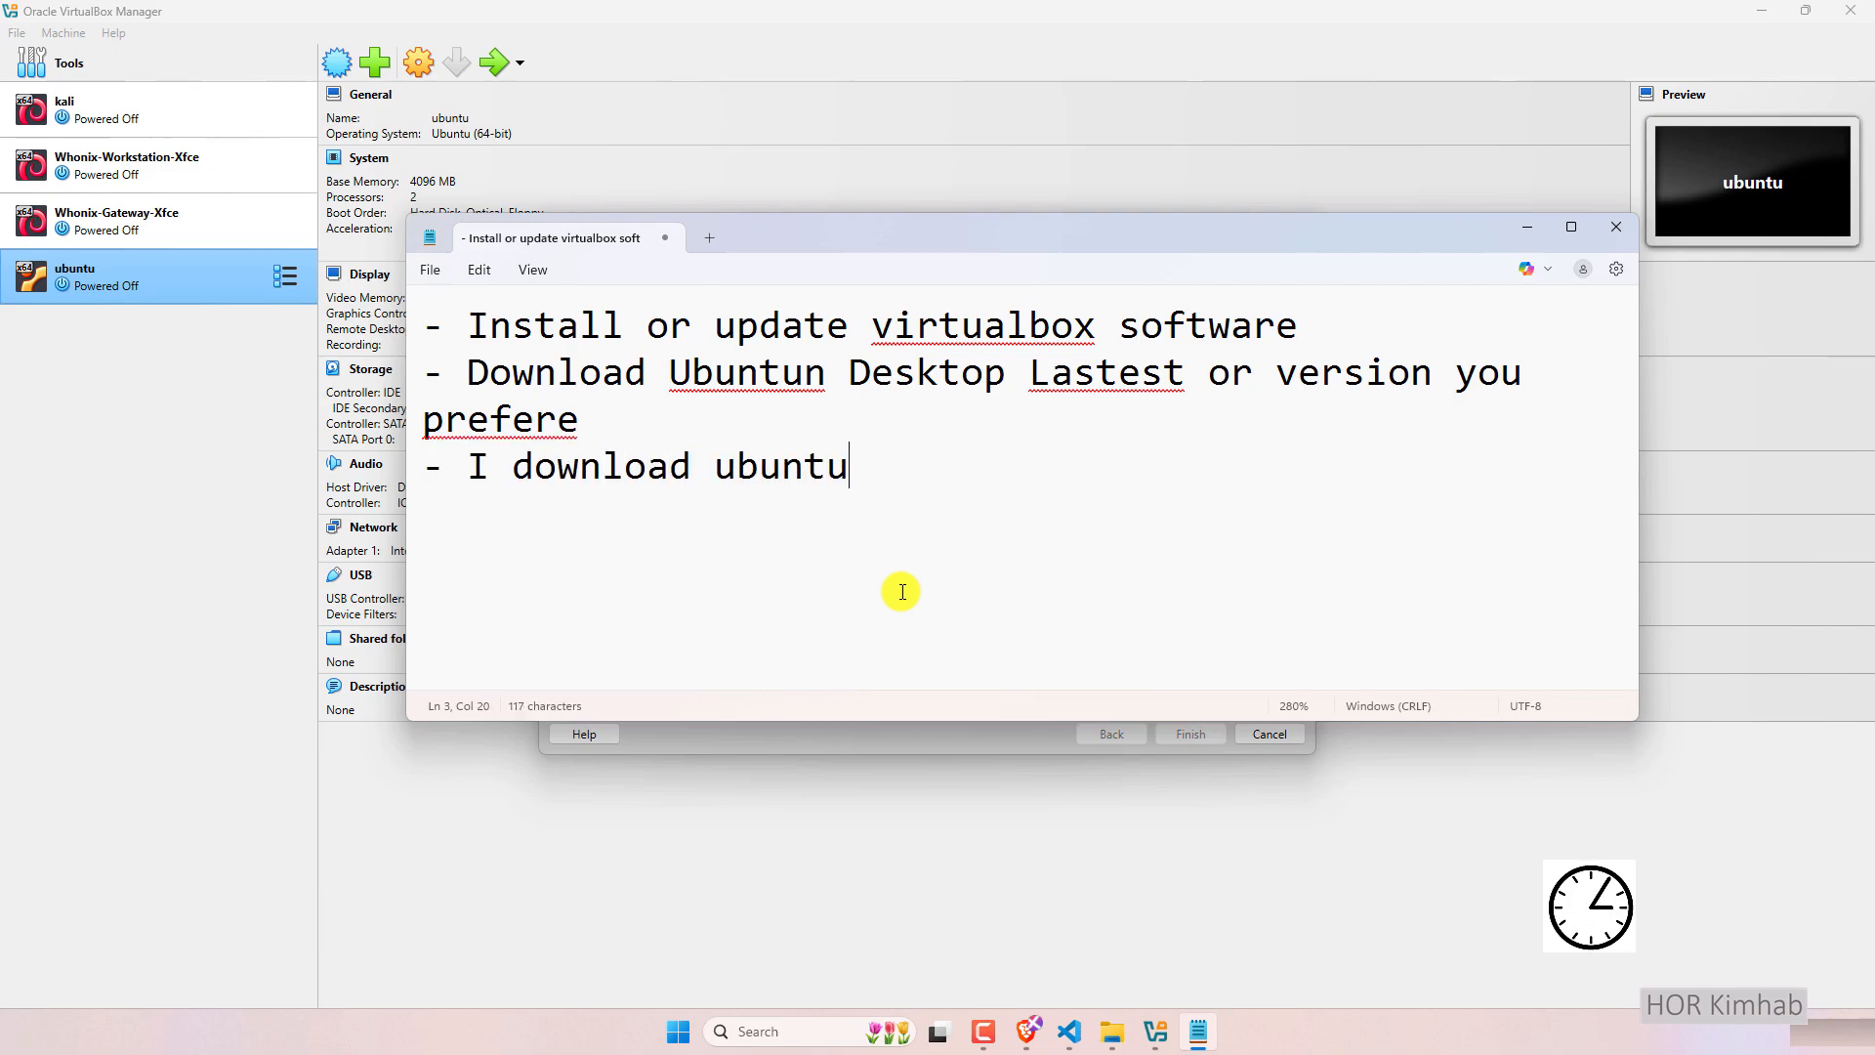
pyautogui.write('-destkt')
pyautogui.press('BackSpace')
pyautogui.press('BackSpace')
pyautogui.press('BackSpace')
pyautogui.write('ktop')
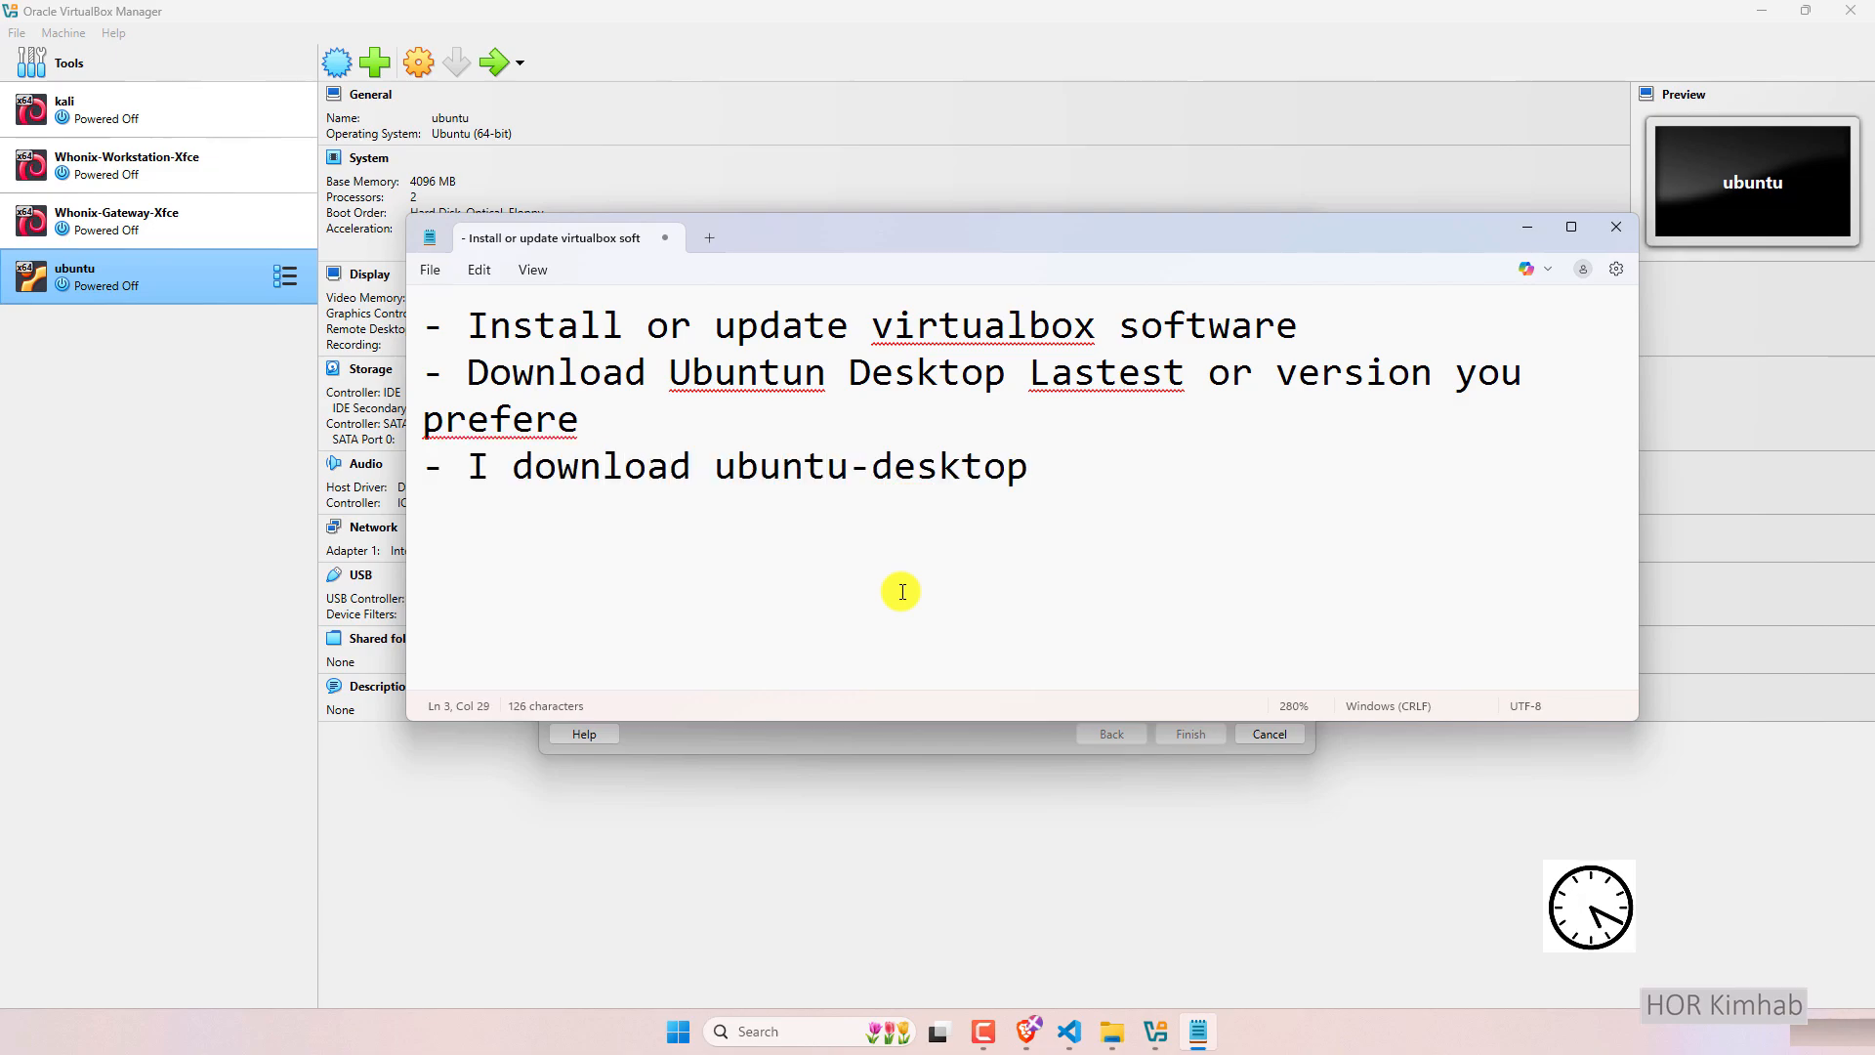
pyautogui.write(' 24.04.2.iso is already')
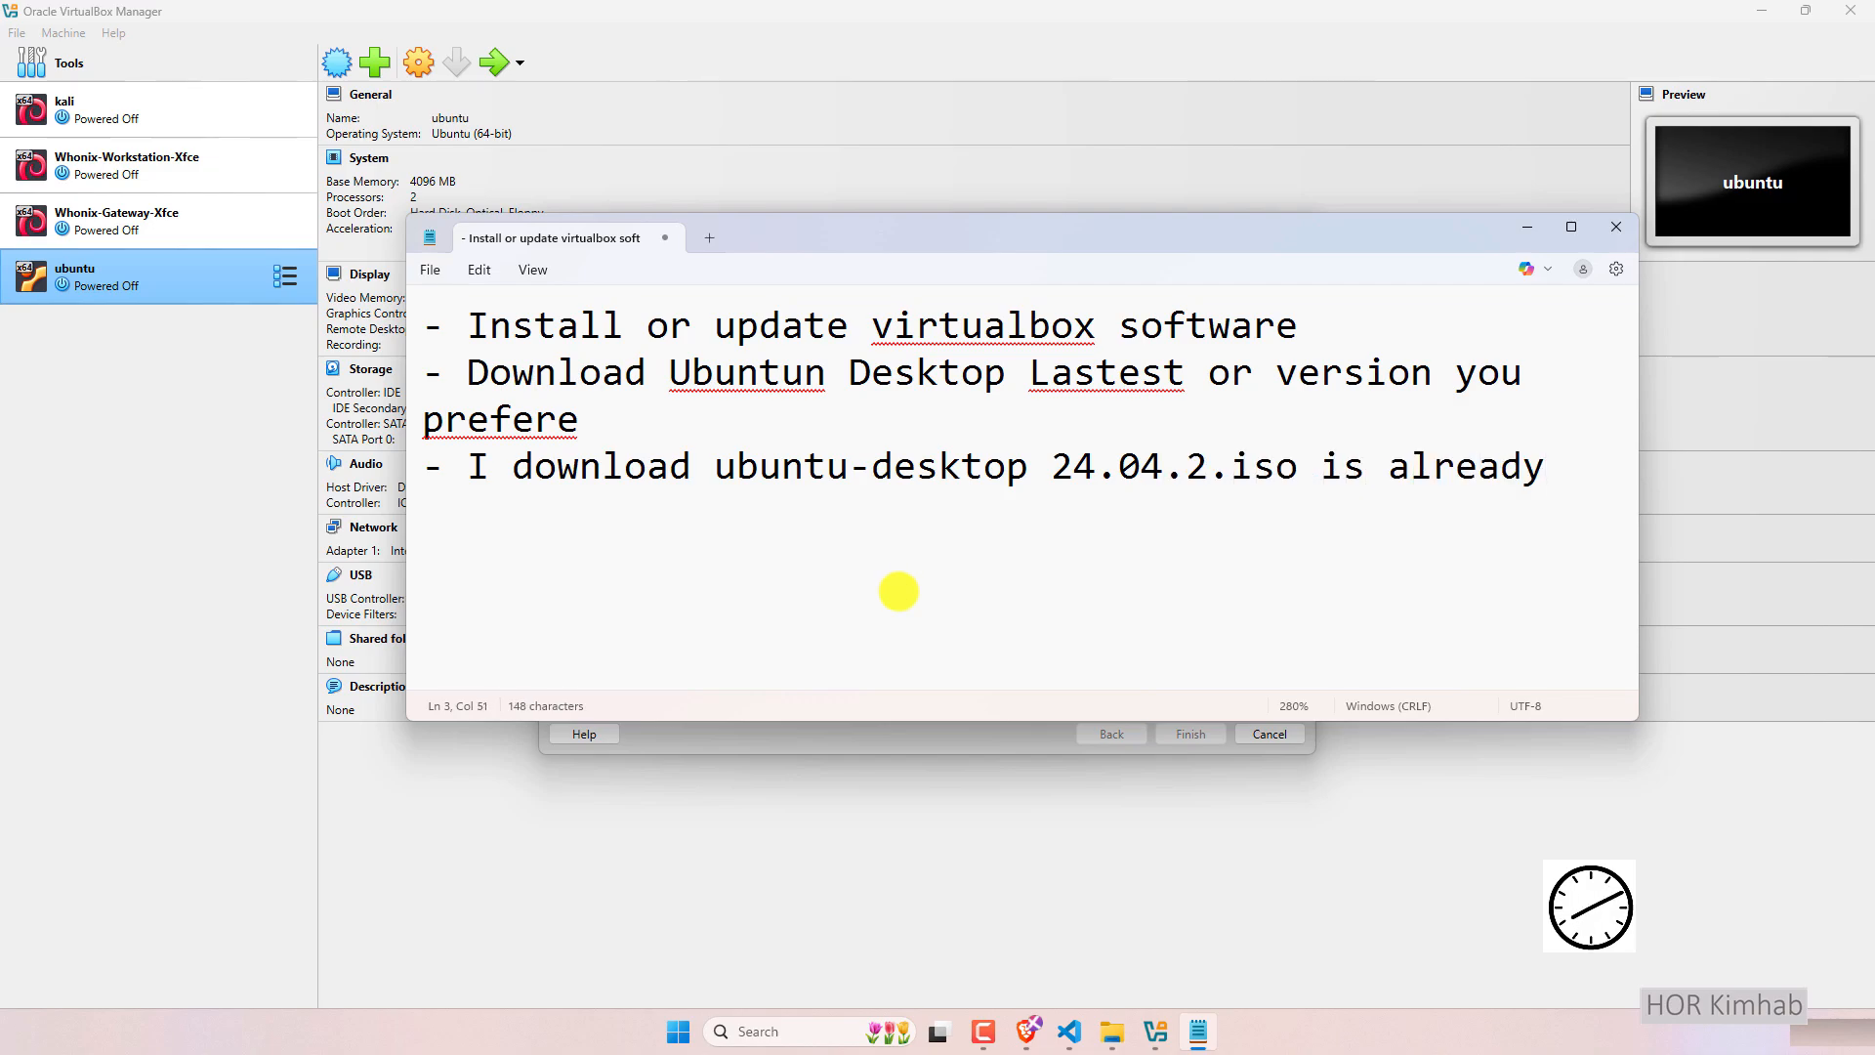
pyautogui.hotkey('alt', 'Tab')
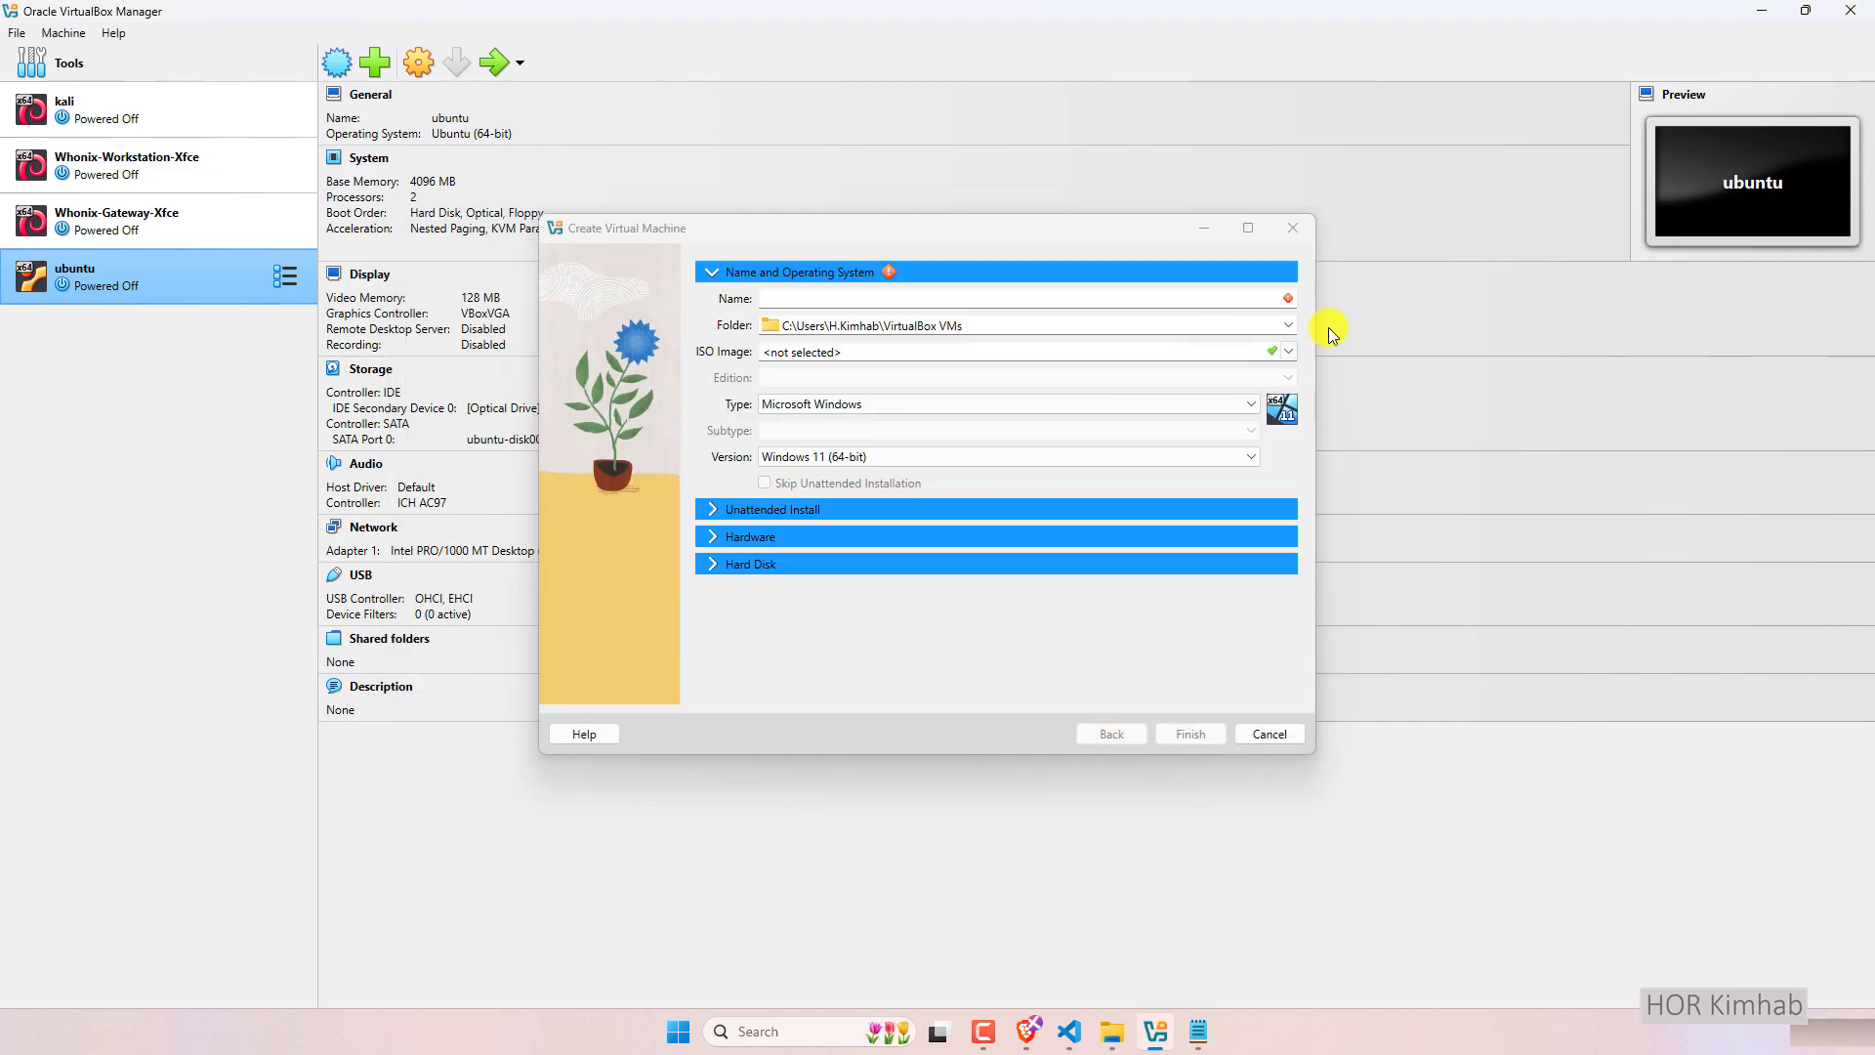
# Name the machine ubuntu-2 and browse to F:\VirutalBox for its storage folder.
pyautogui.click(996, 304)
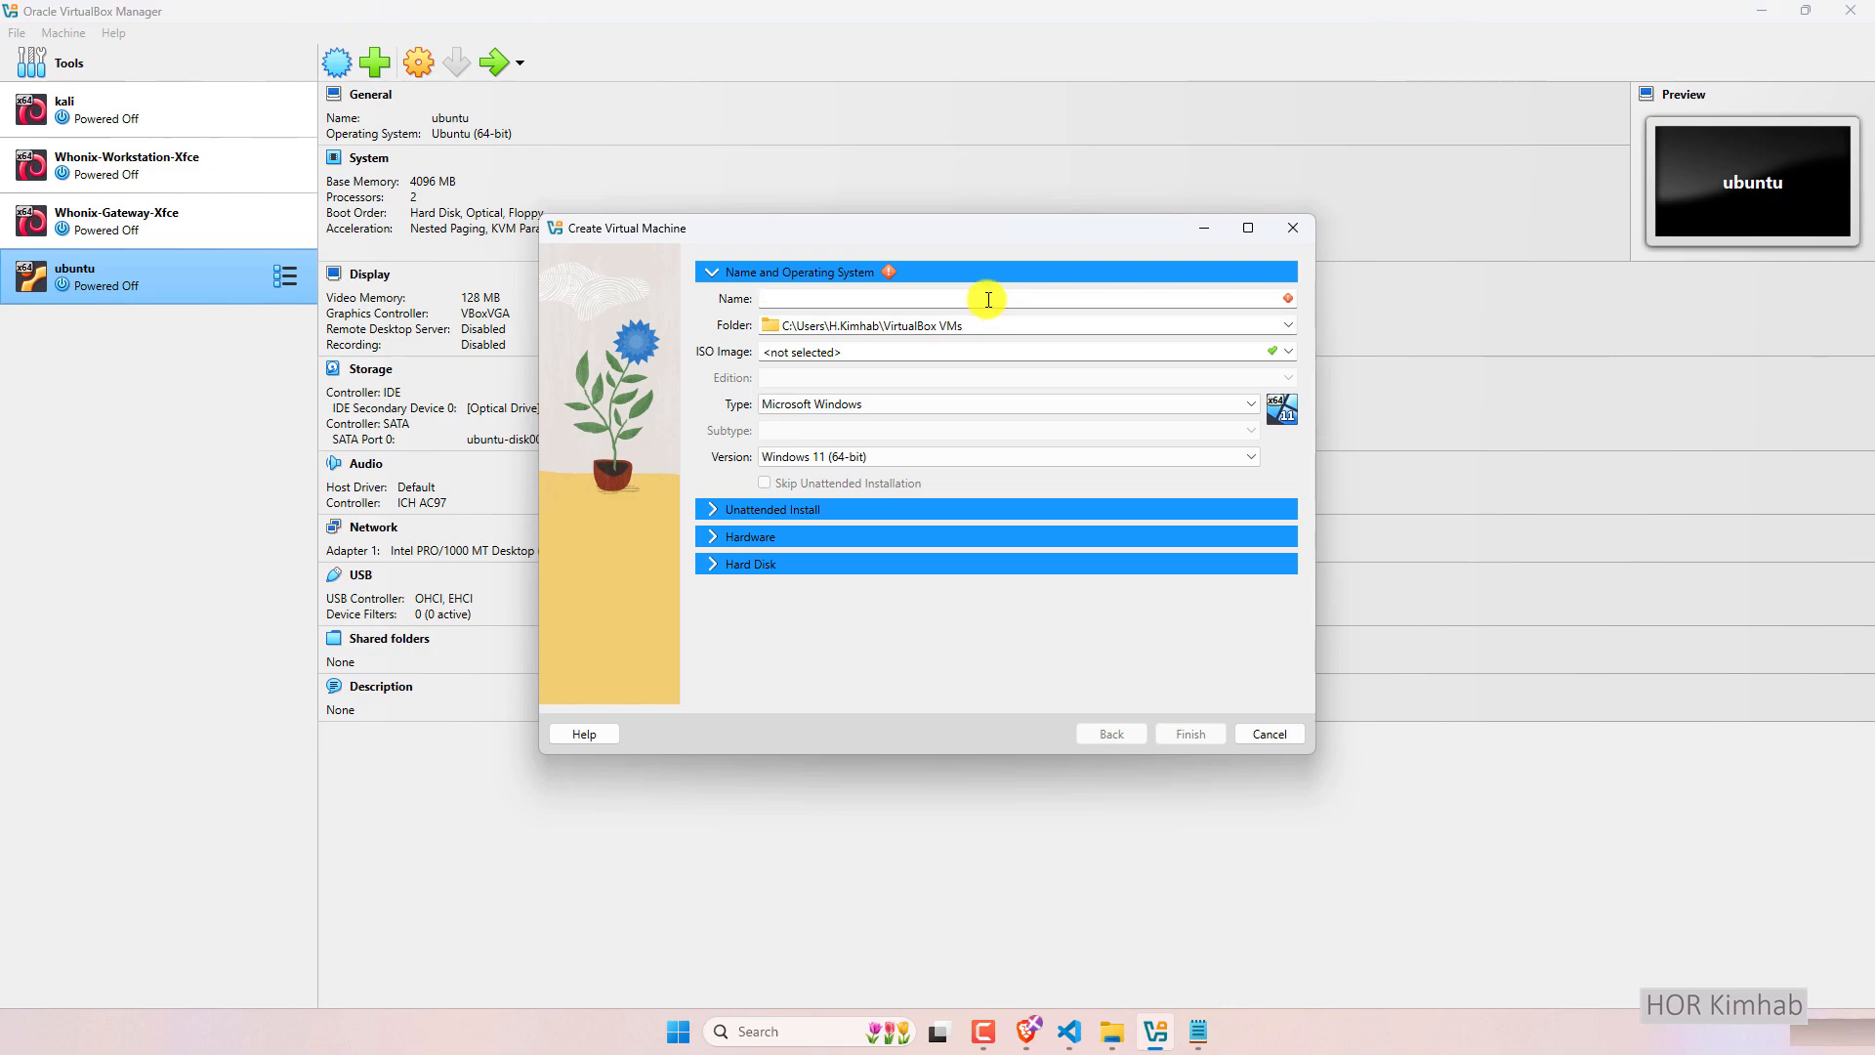
pyautogui.write('ubuntu-2')
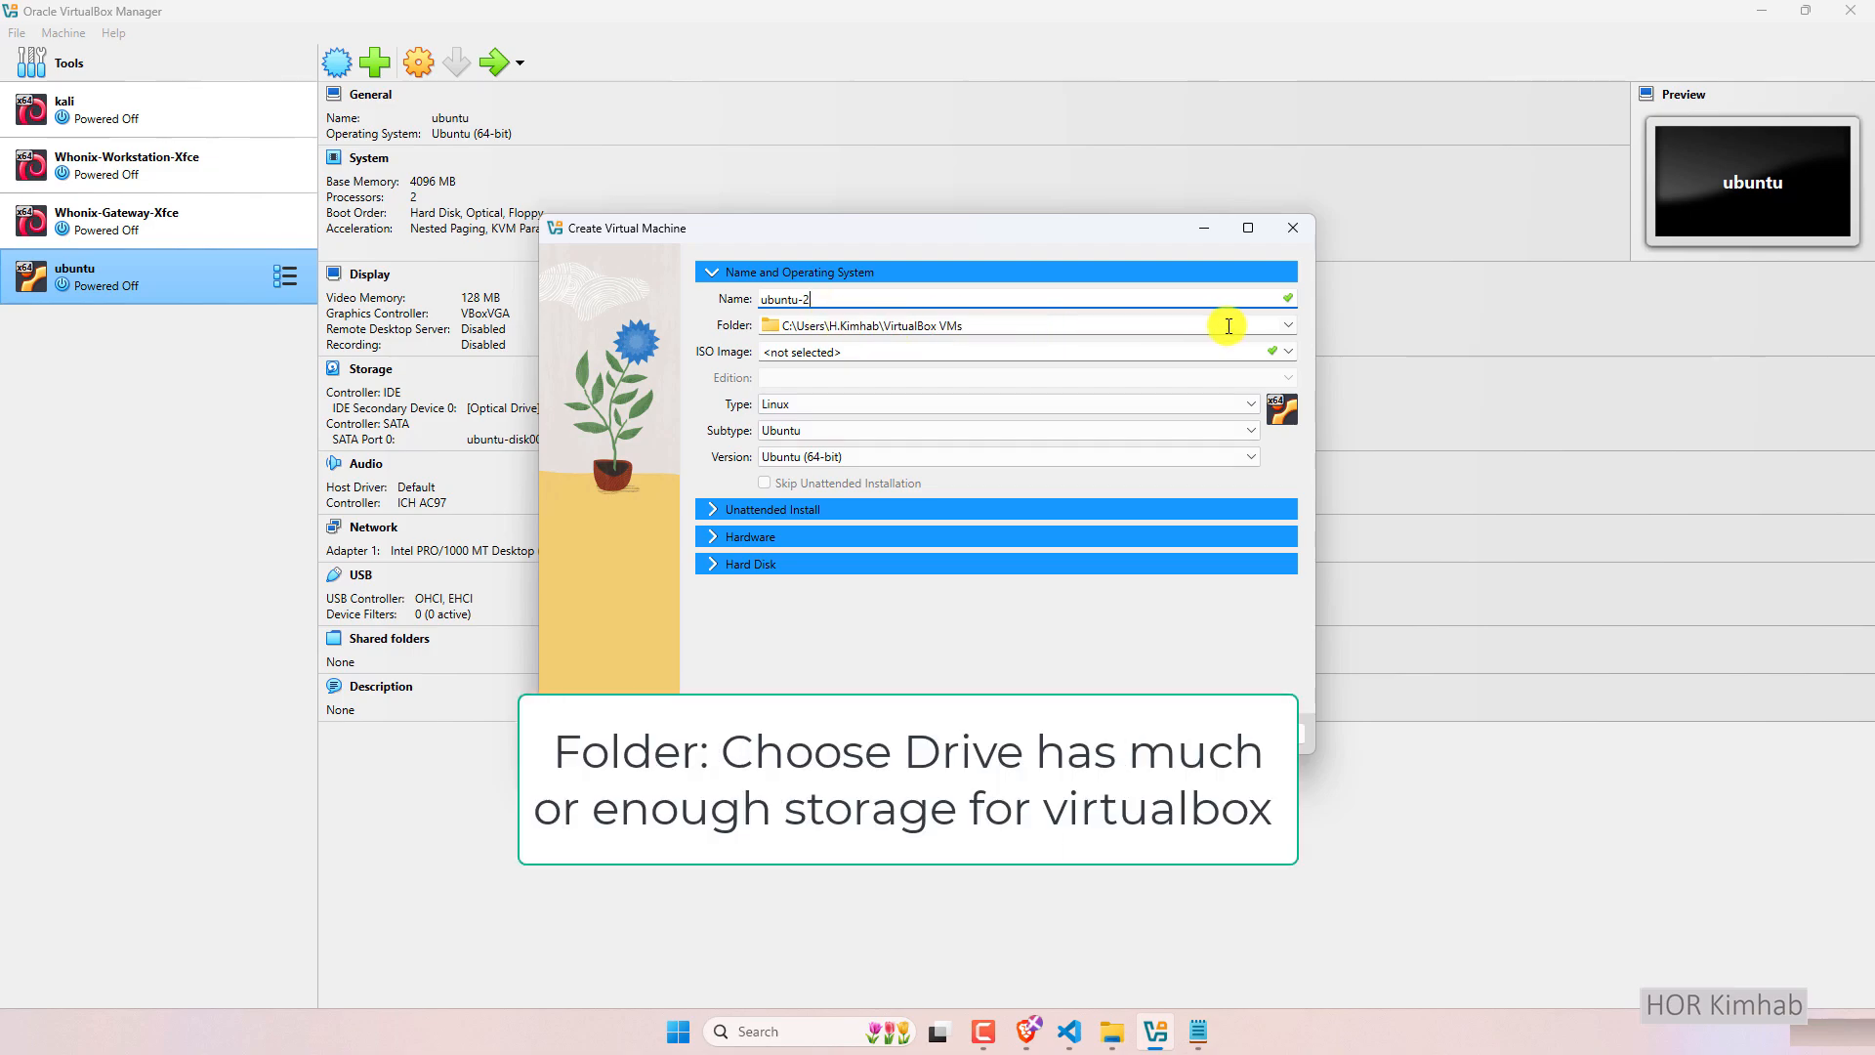
pyautogui.click(1291, 326)
pyautogui.click(970, 359)
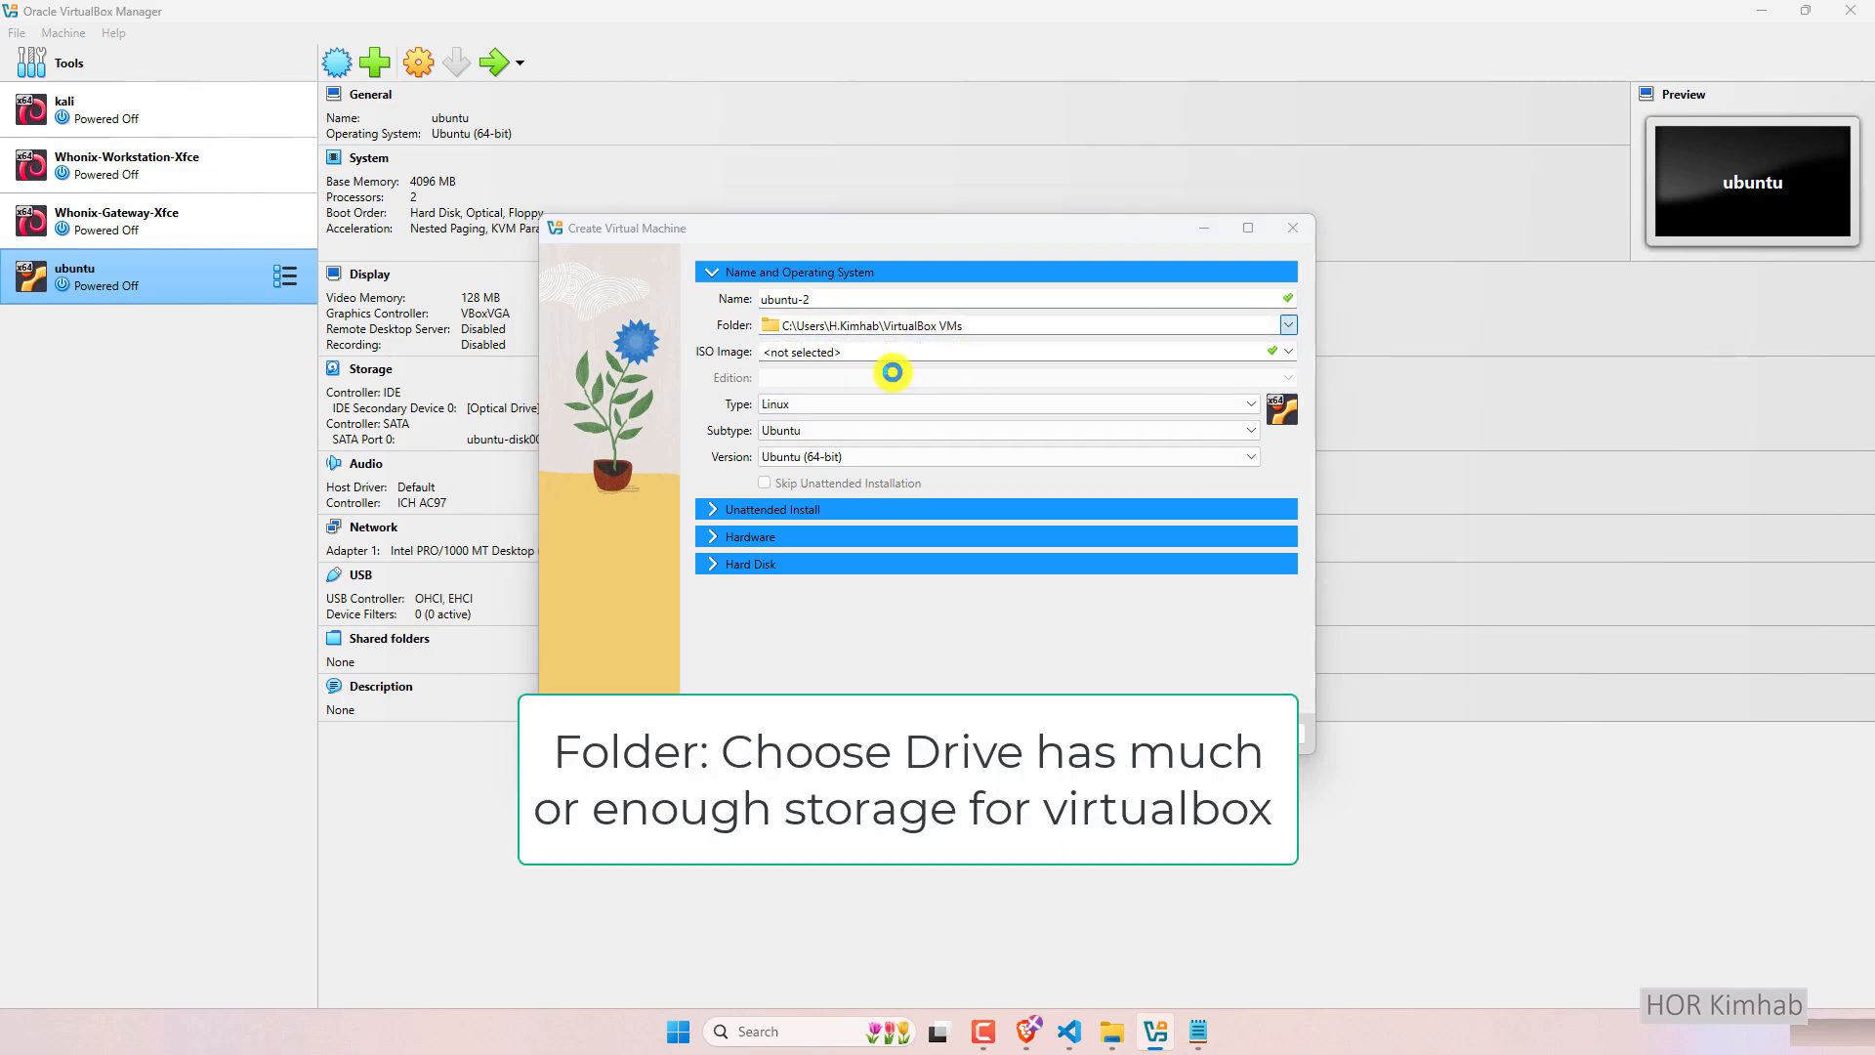
pyautogui.scroll(-5, 625, 527)
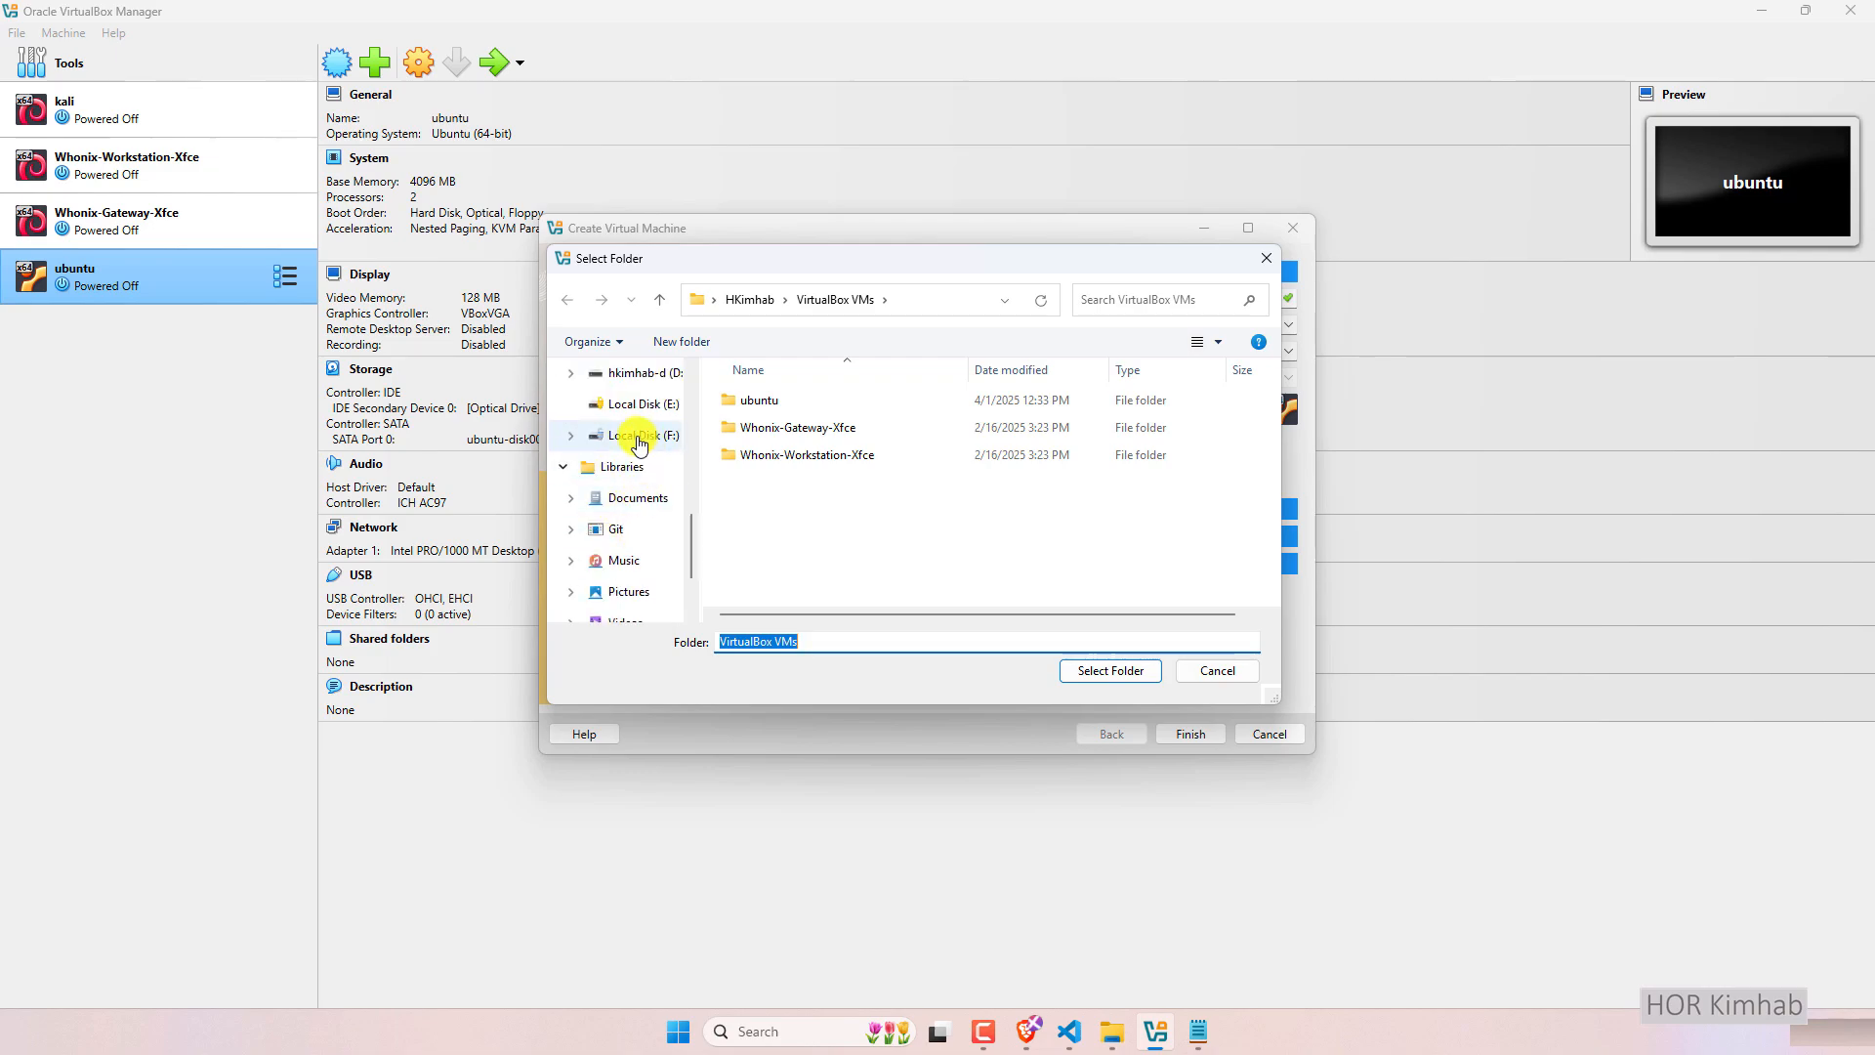
pyautogui.click(639, 436)
pyautogui.scroll(-5, 916, 502)
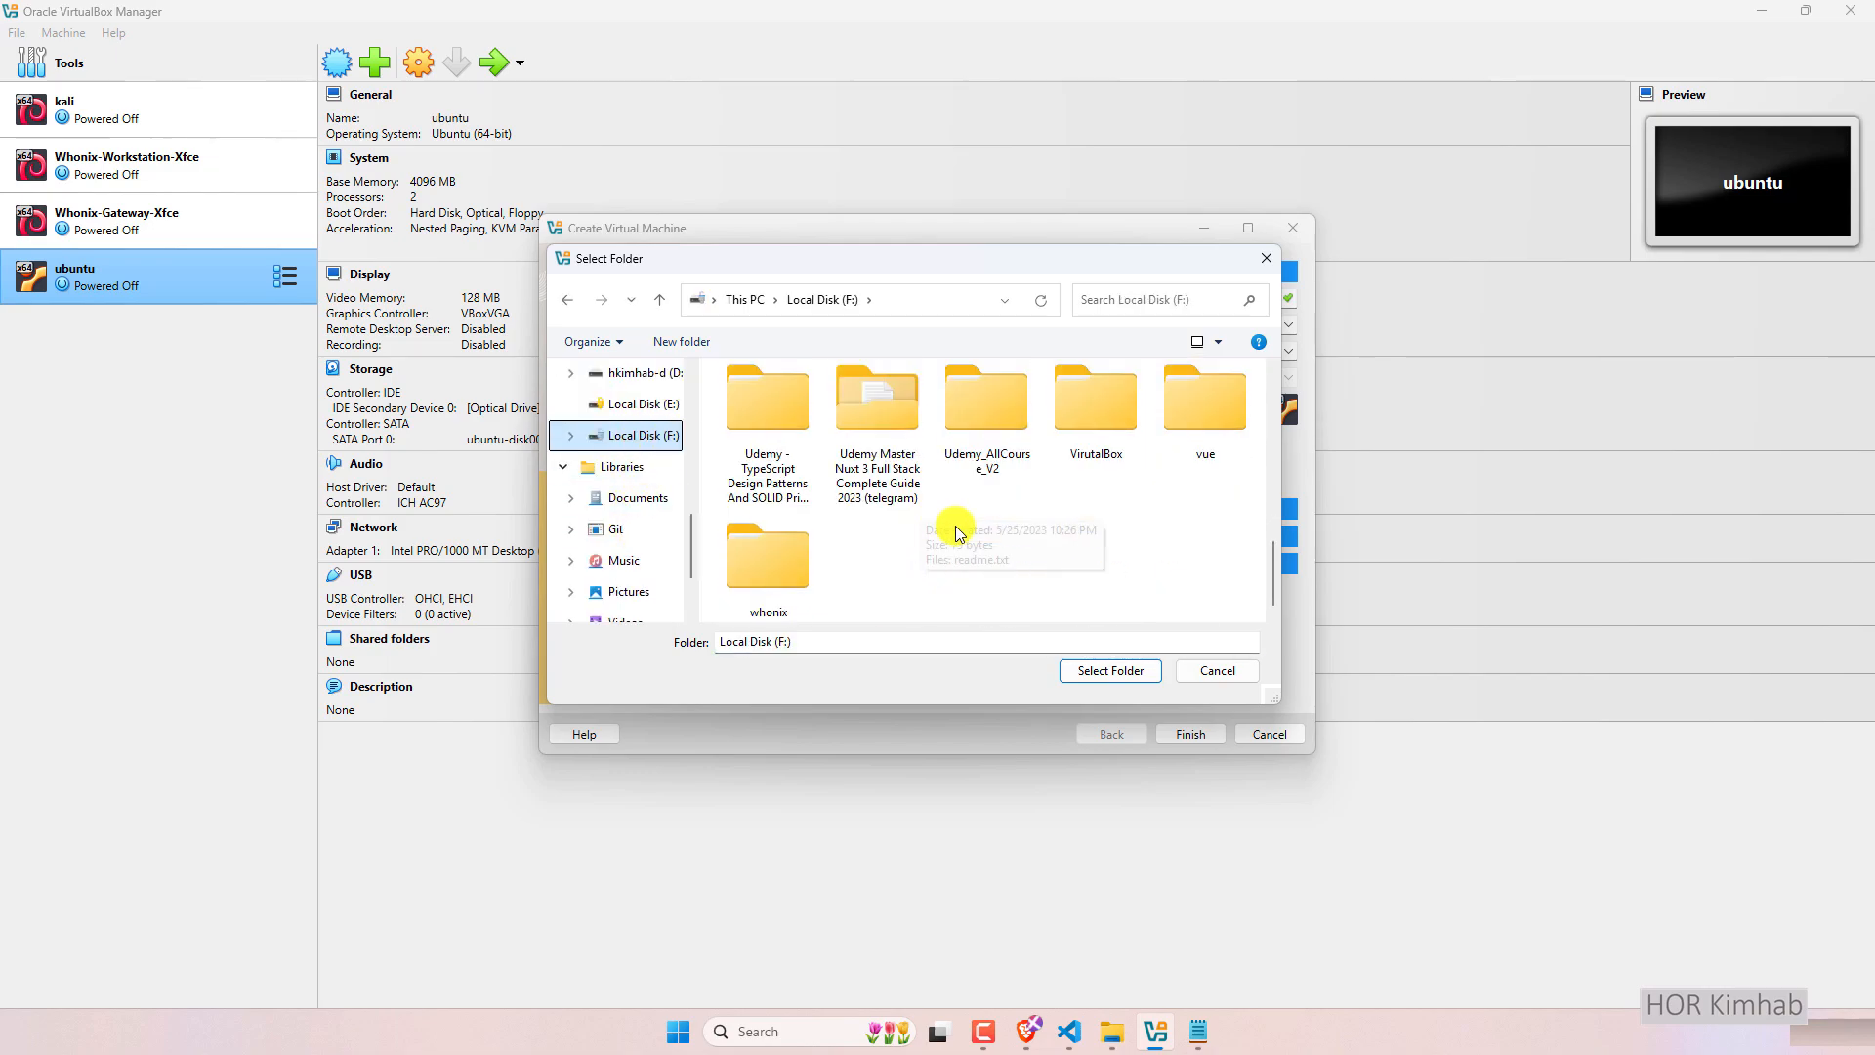
pyautogui.doubleClick(1097, 411)
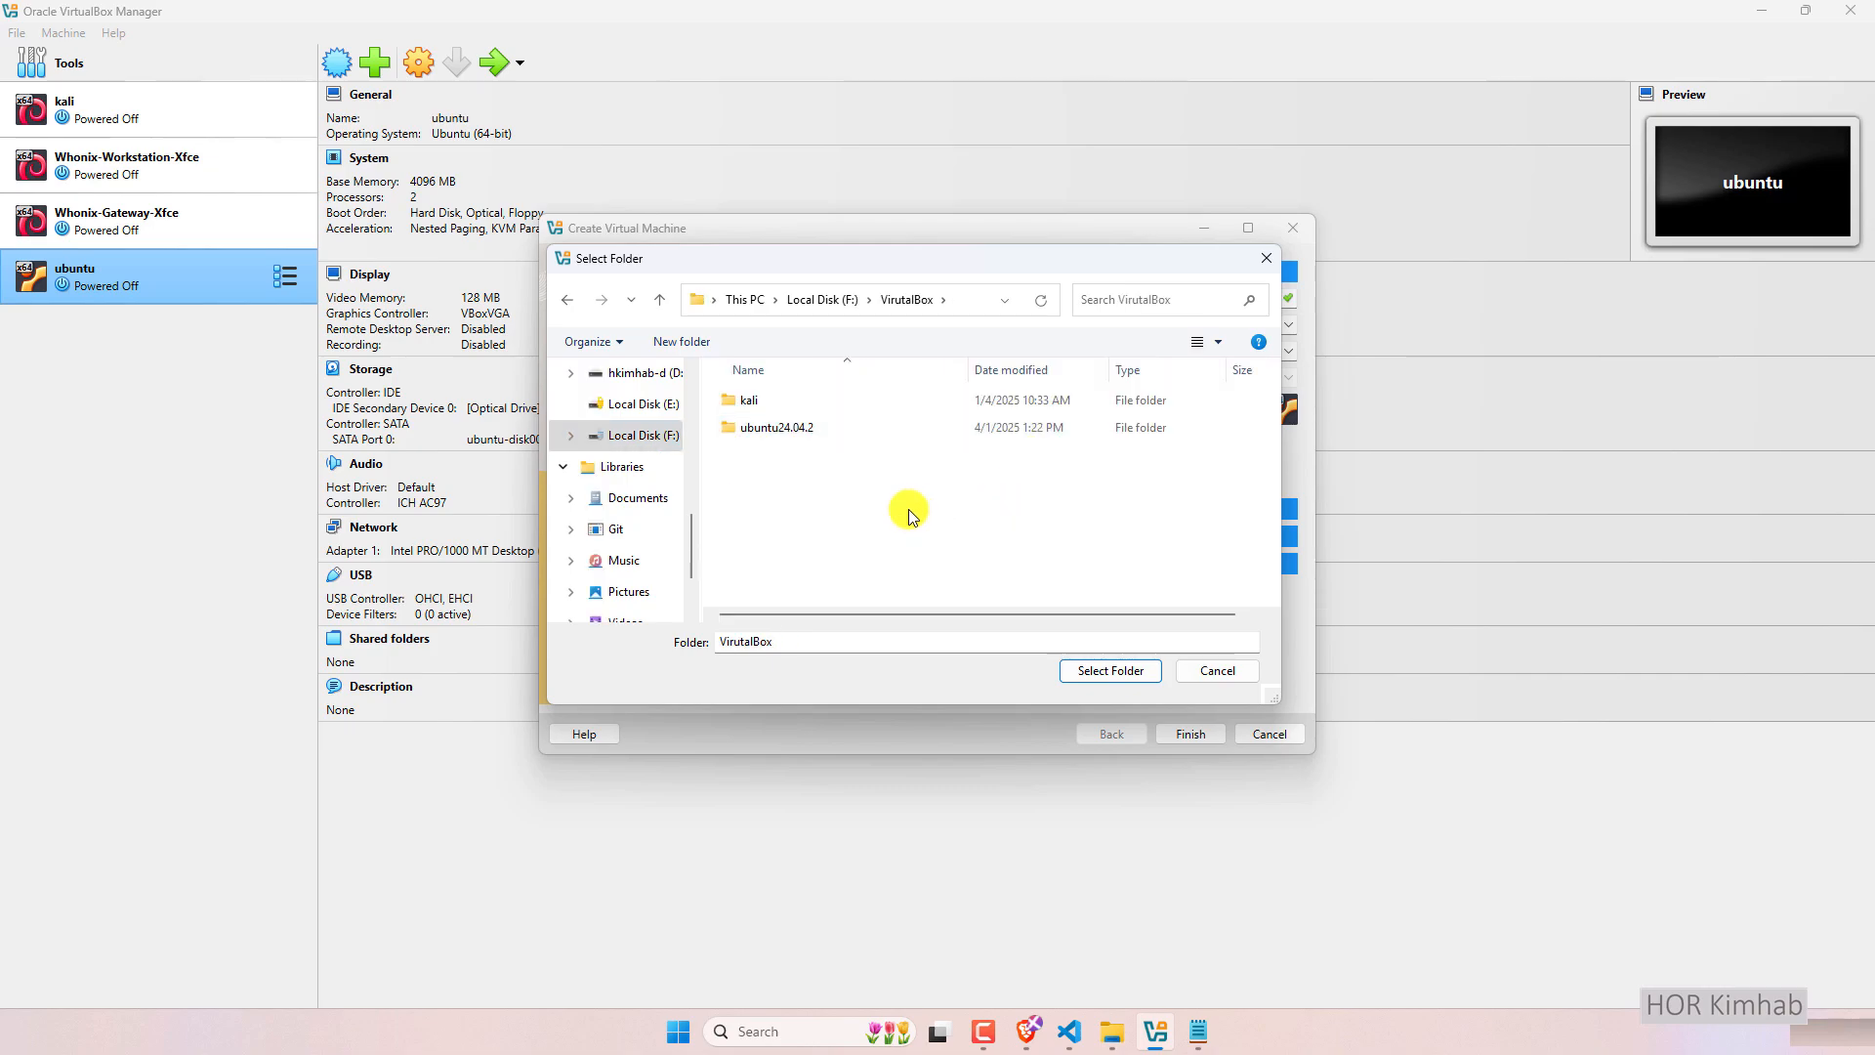
# Create the folder ubuntu24.04.2-2 there and select it as the machine folder.
pyautogui.hotkey('ctrl', 'shift', 'n')
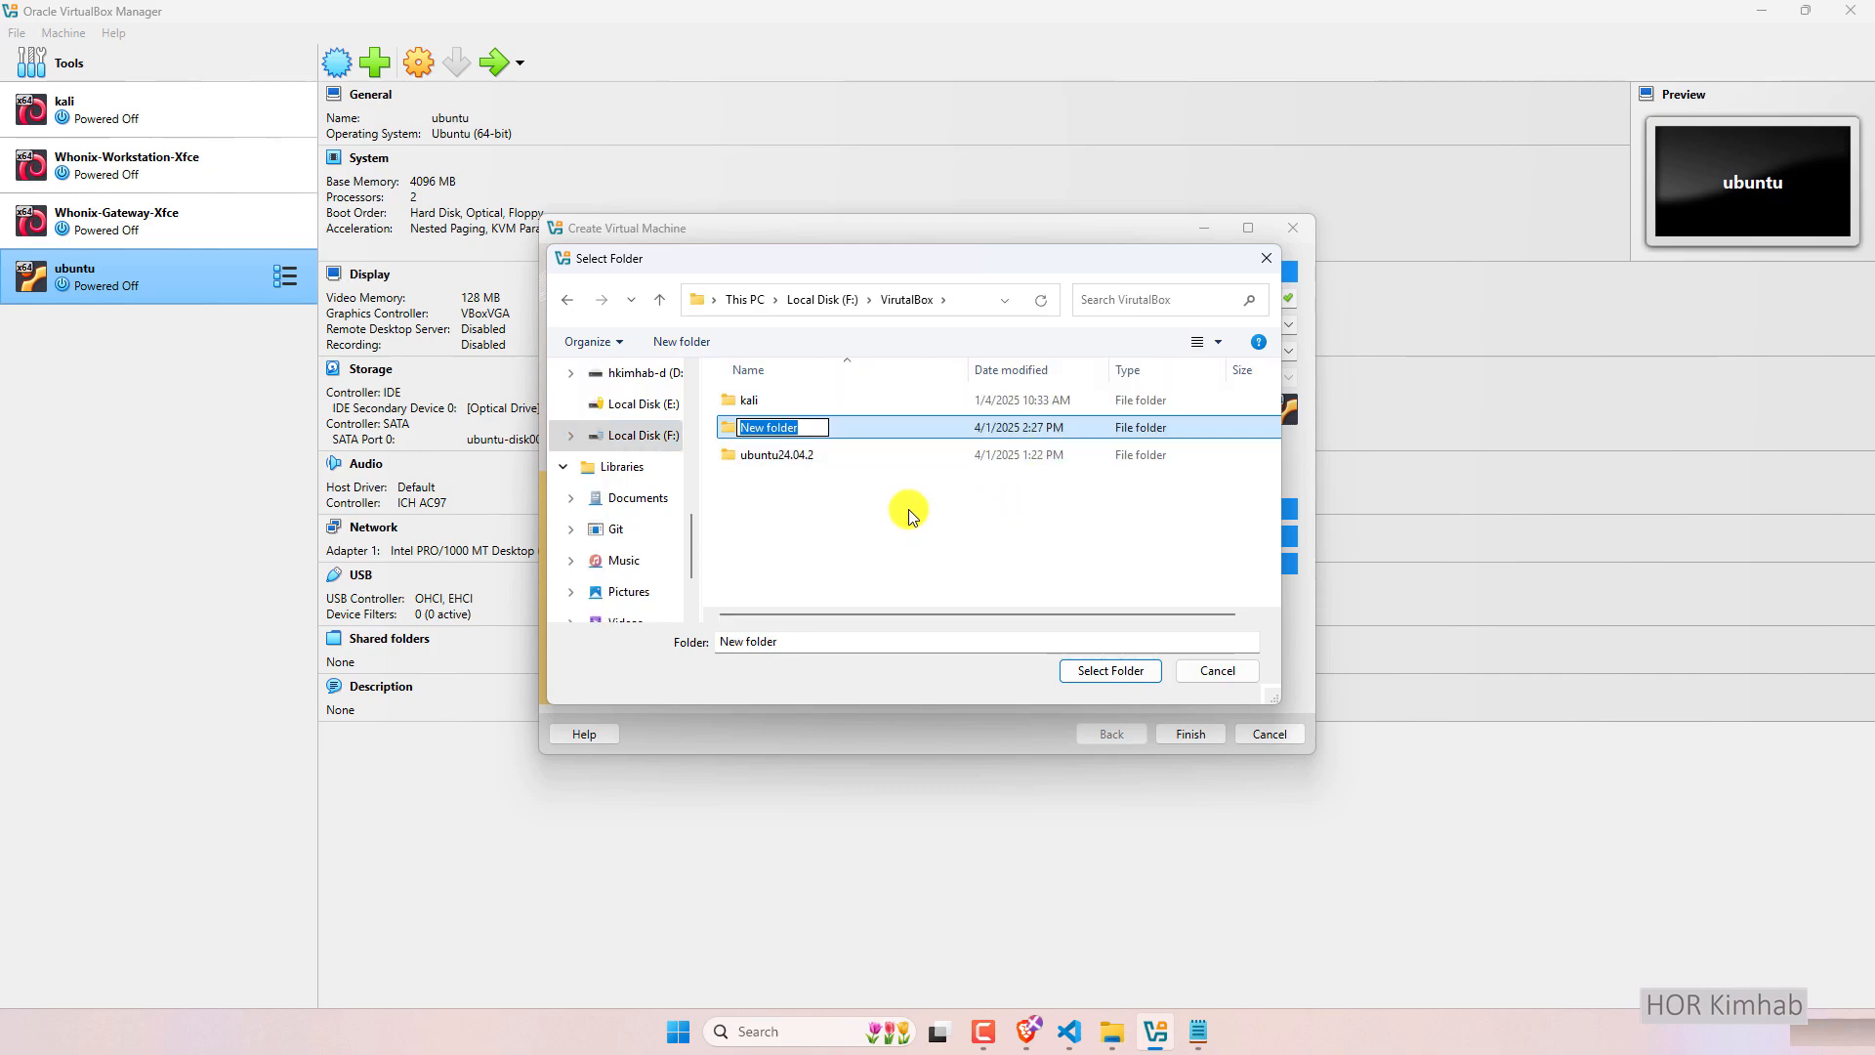
pyautogui.write('but')
pyautogui.write('u')
pyautogui.write('bunt')
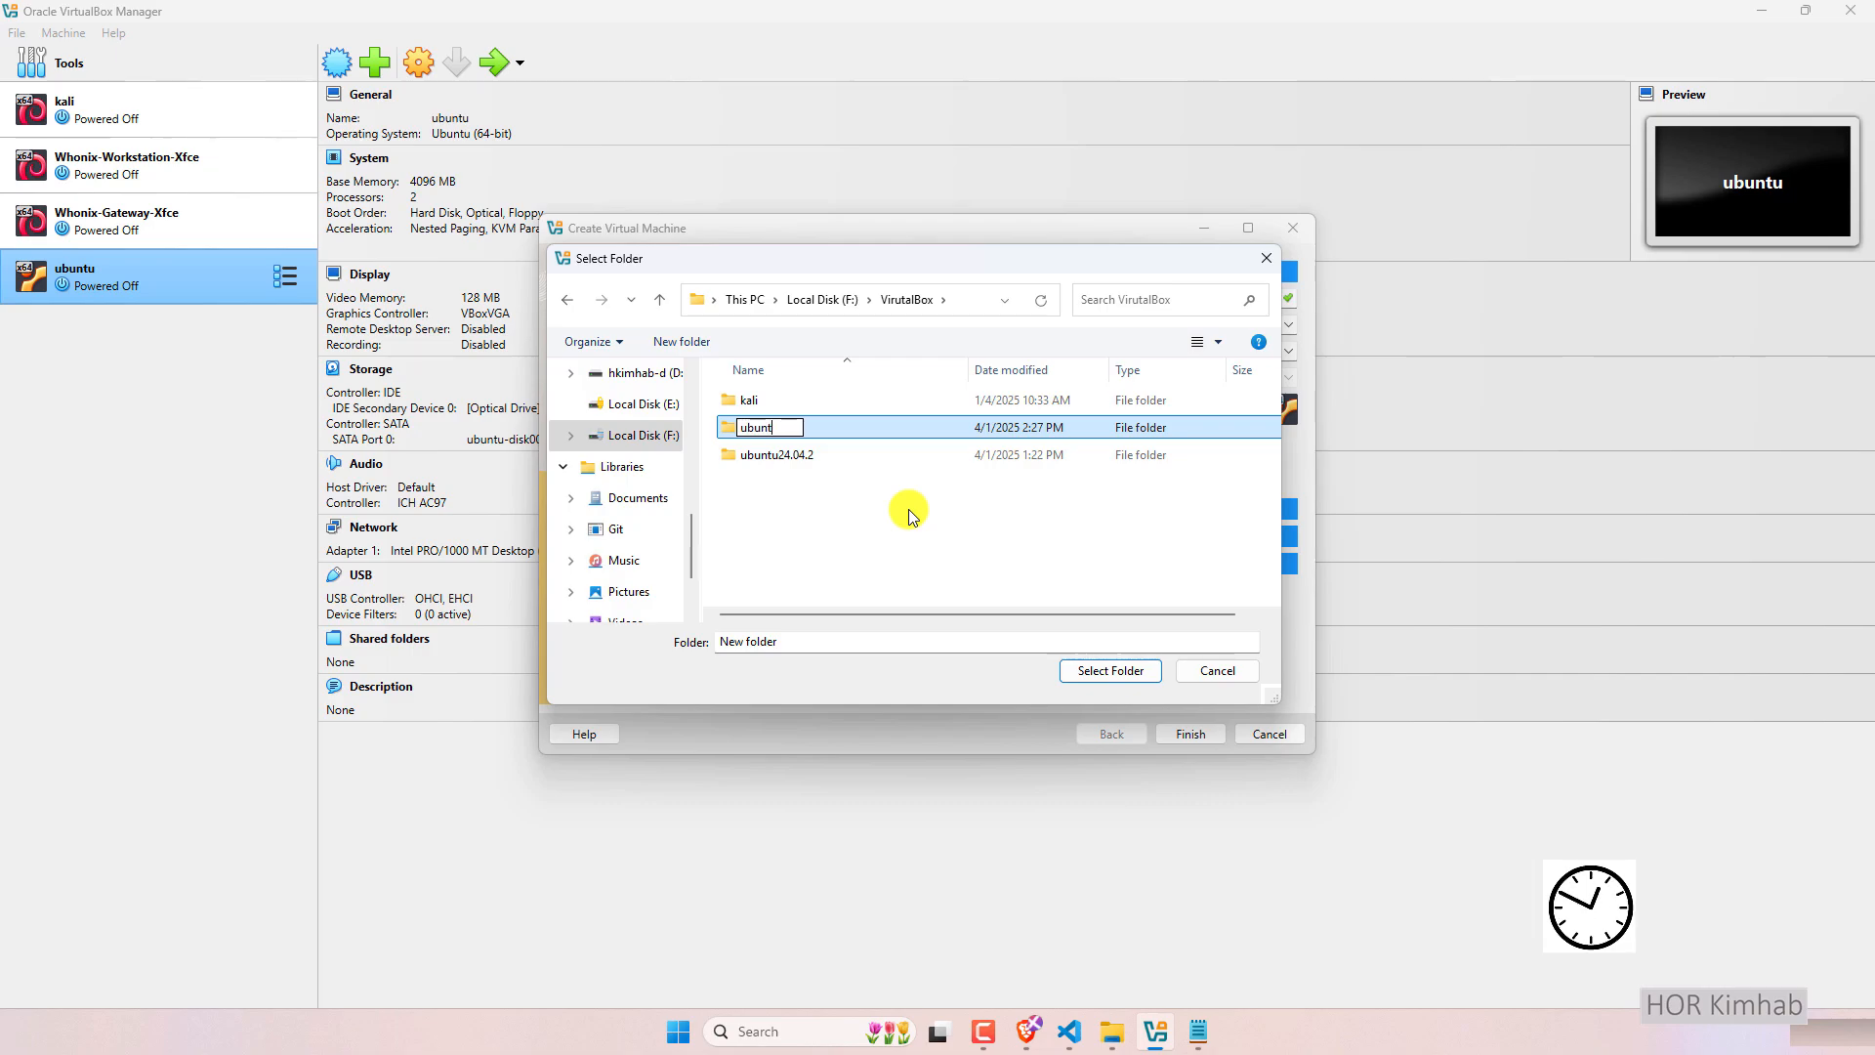
pyautogui.write('24')
pyautogui.press('BackSpace')
pyautogui.press('BackSpace')
pyautogui.press('BackSpace')
pyautogui.press('BackSpace')
pyautogui.write('ntu24.04.2-2')
pyautogui.press('Return')
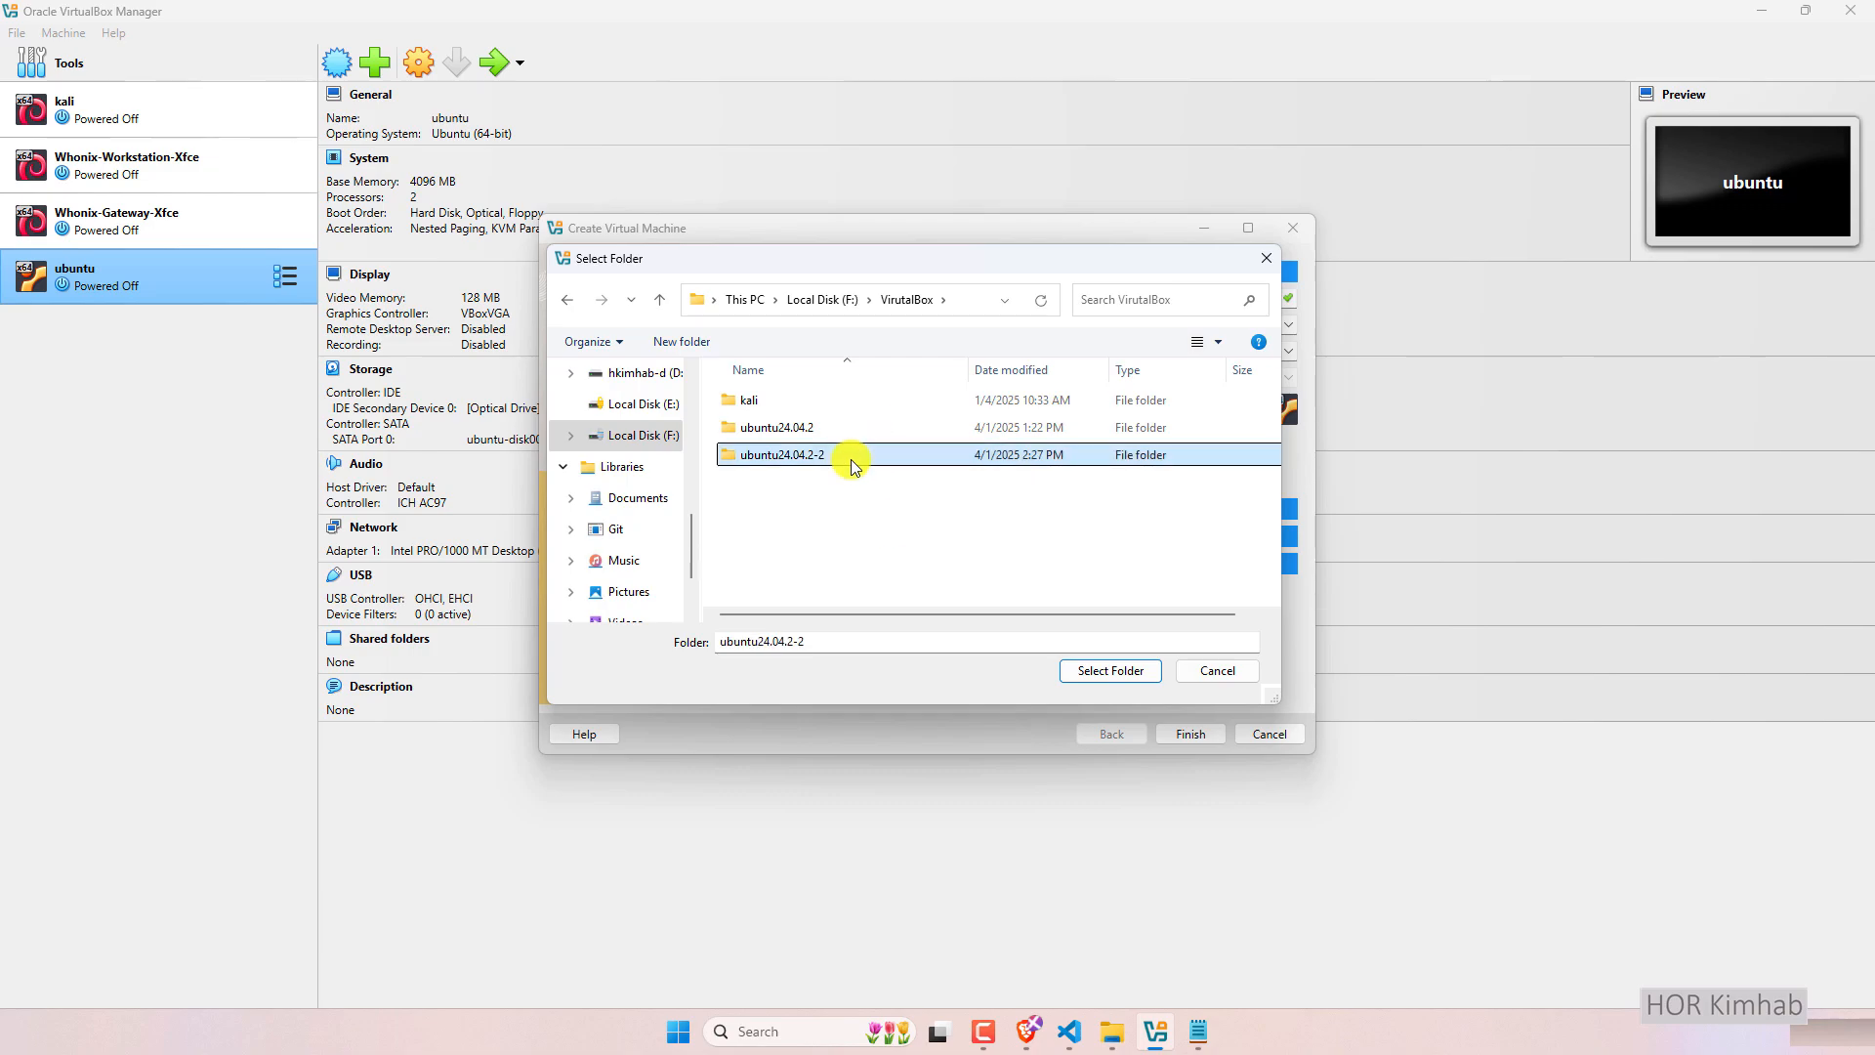
pyautogui.click(1109, 671)
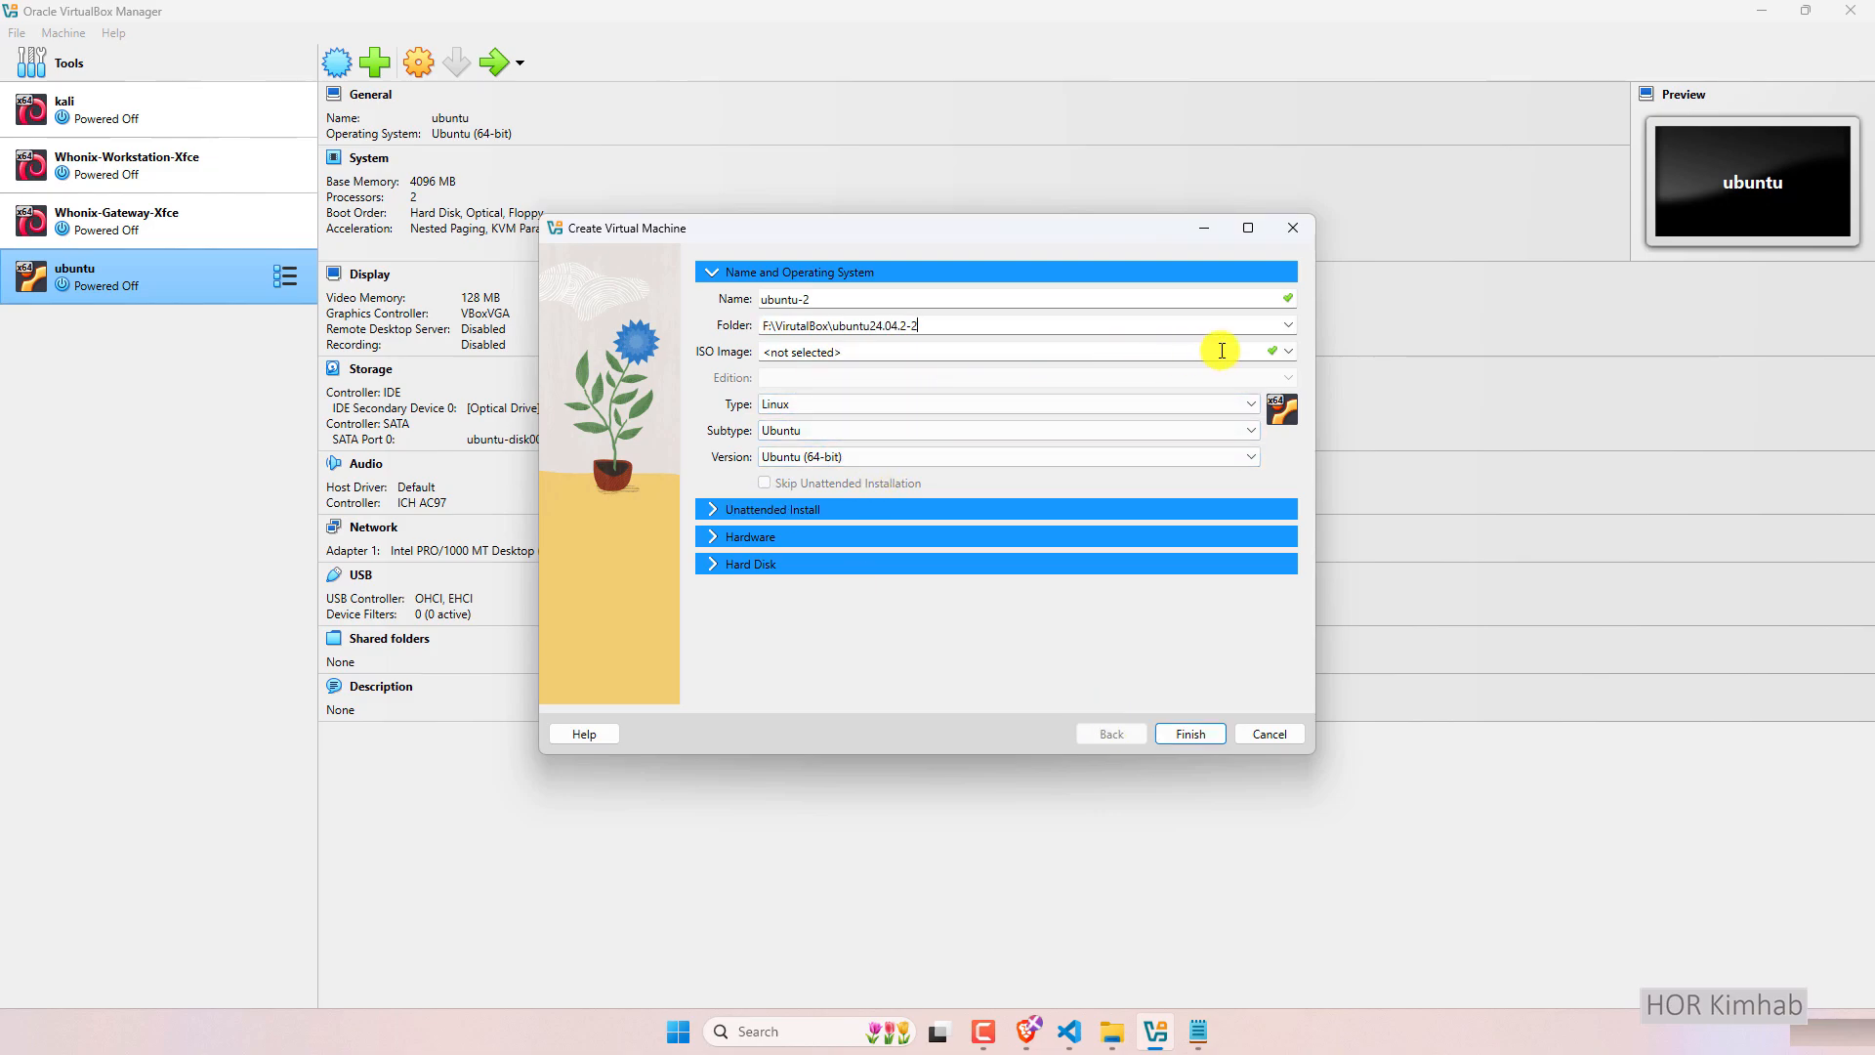
# Choose ubuntu-24.04.2-desktop-amd64.iso as the machine's installer ISO image.
pyautogui.click(1289, 351)
pyautogui.click(910, 389)
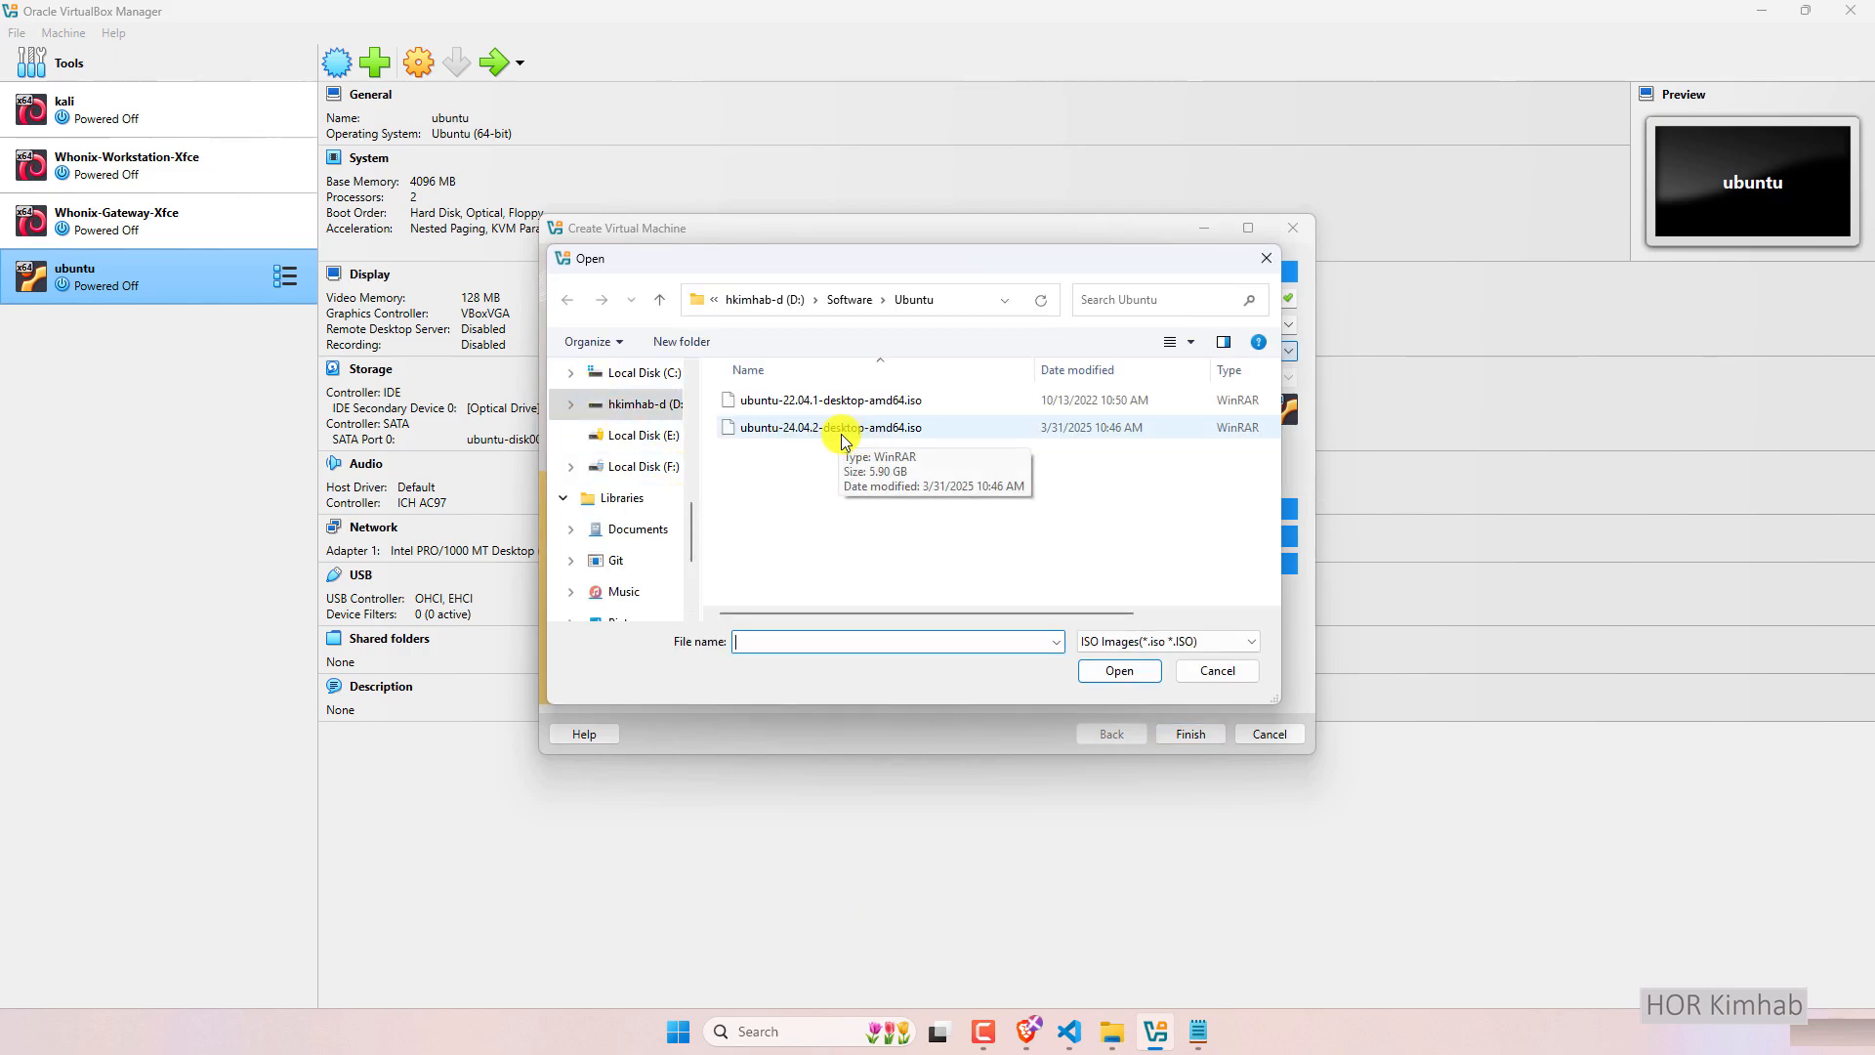
pyautogui.click(884, 430)
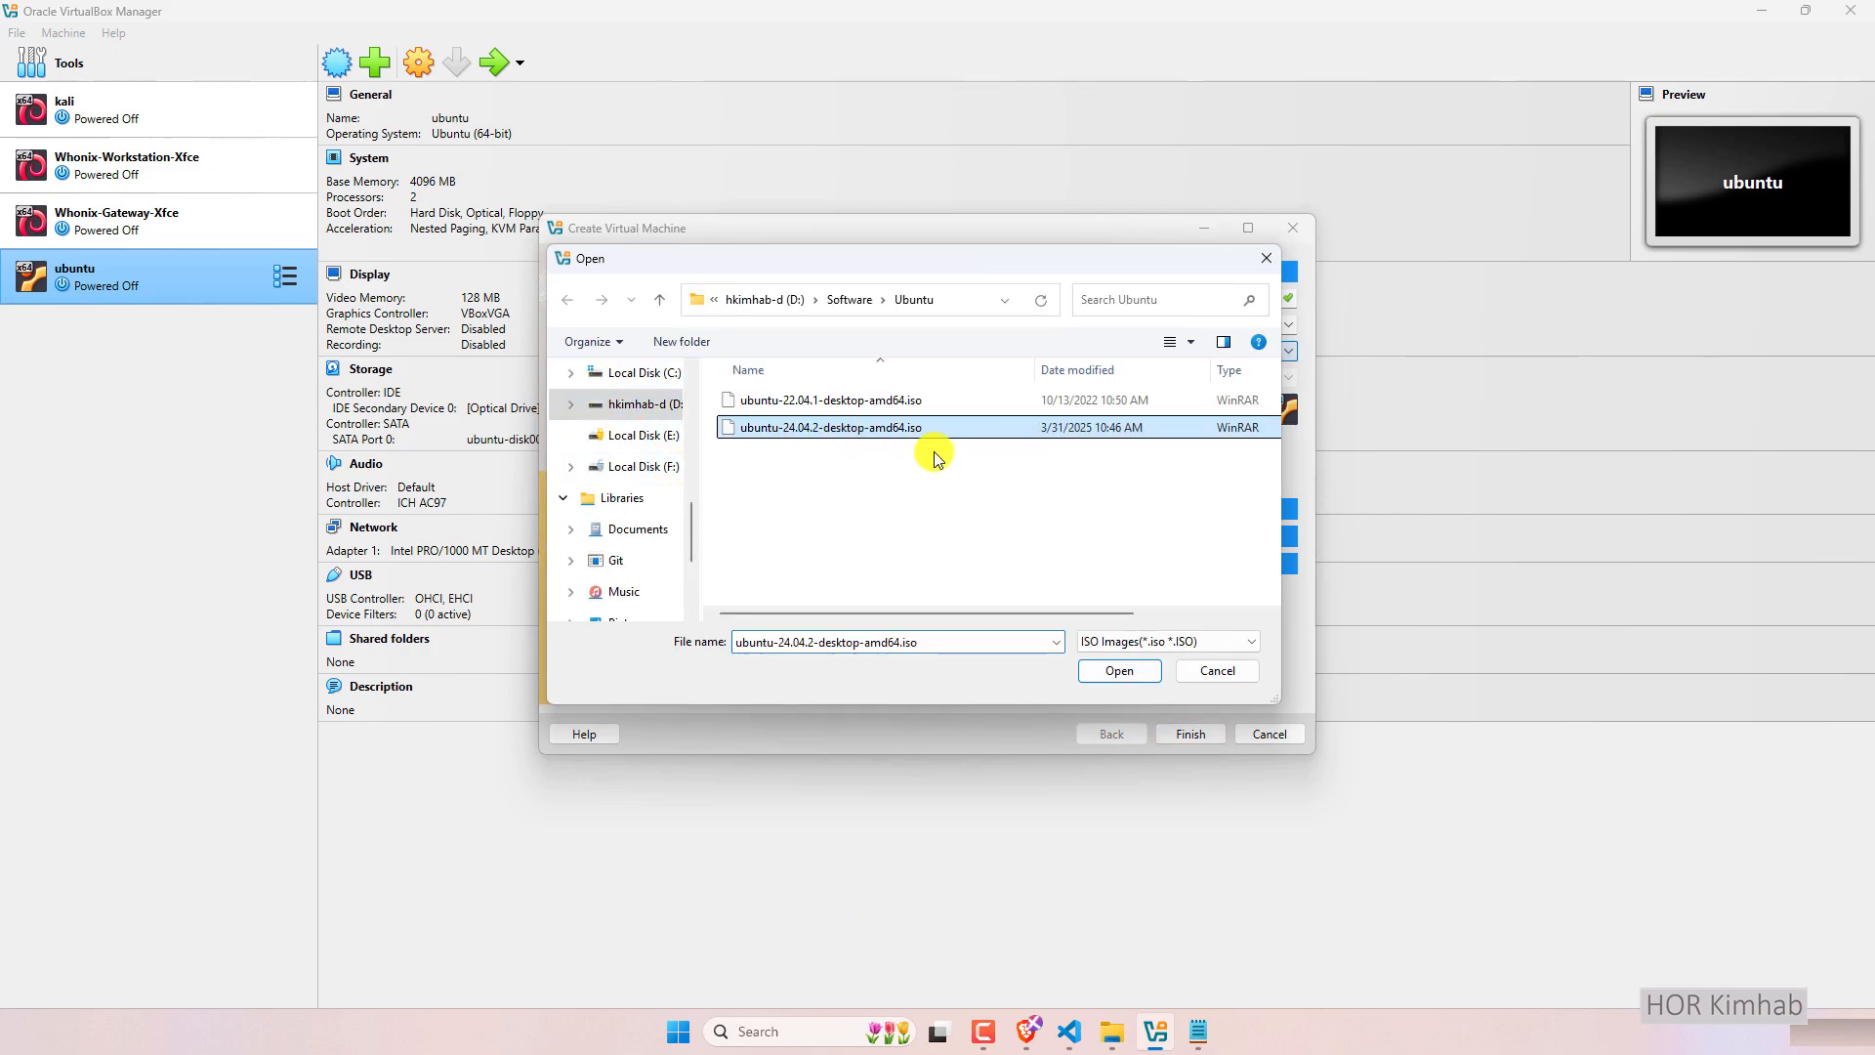
pyautogui.click(1116, 670)
# In Unattended Install, enter the new ten-character password in both Password and Repeat Password.
pyautogui.click(795, 510)
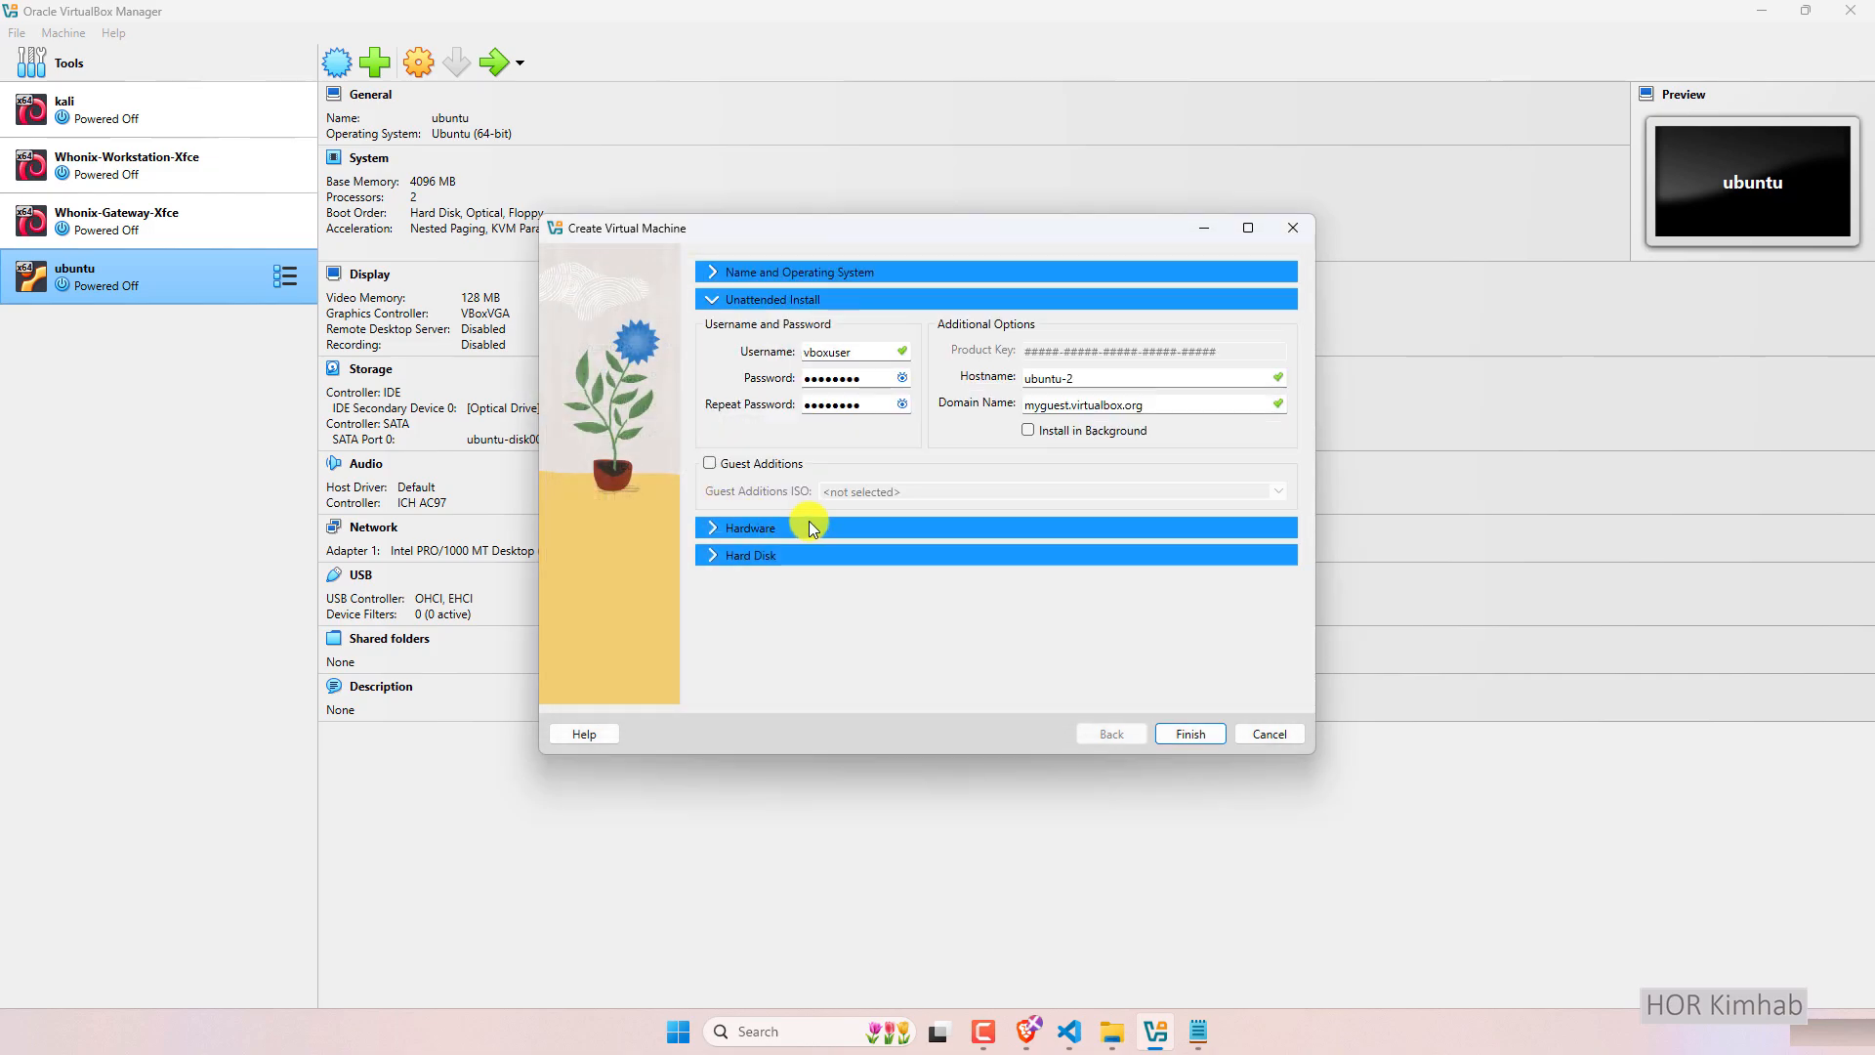
pyautogui.click(901, 378)
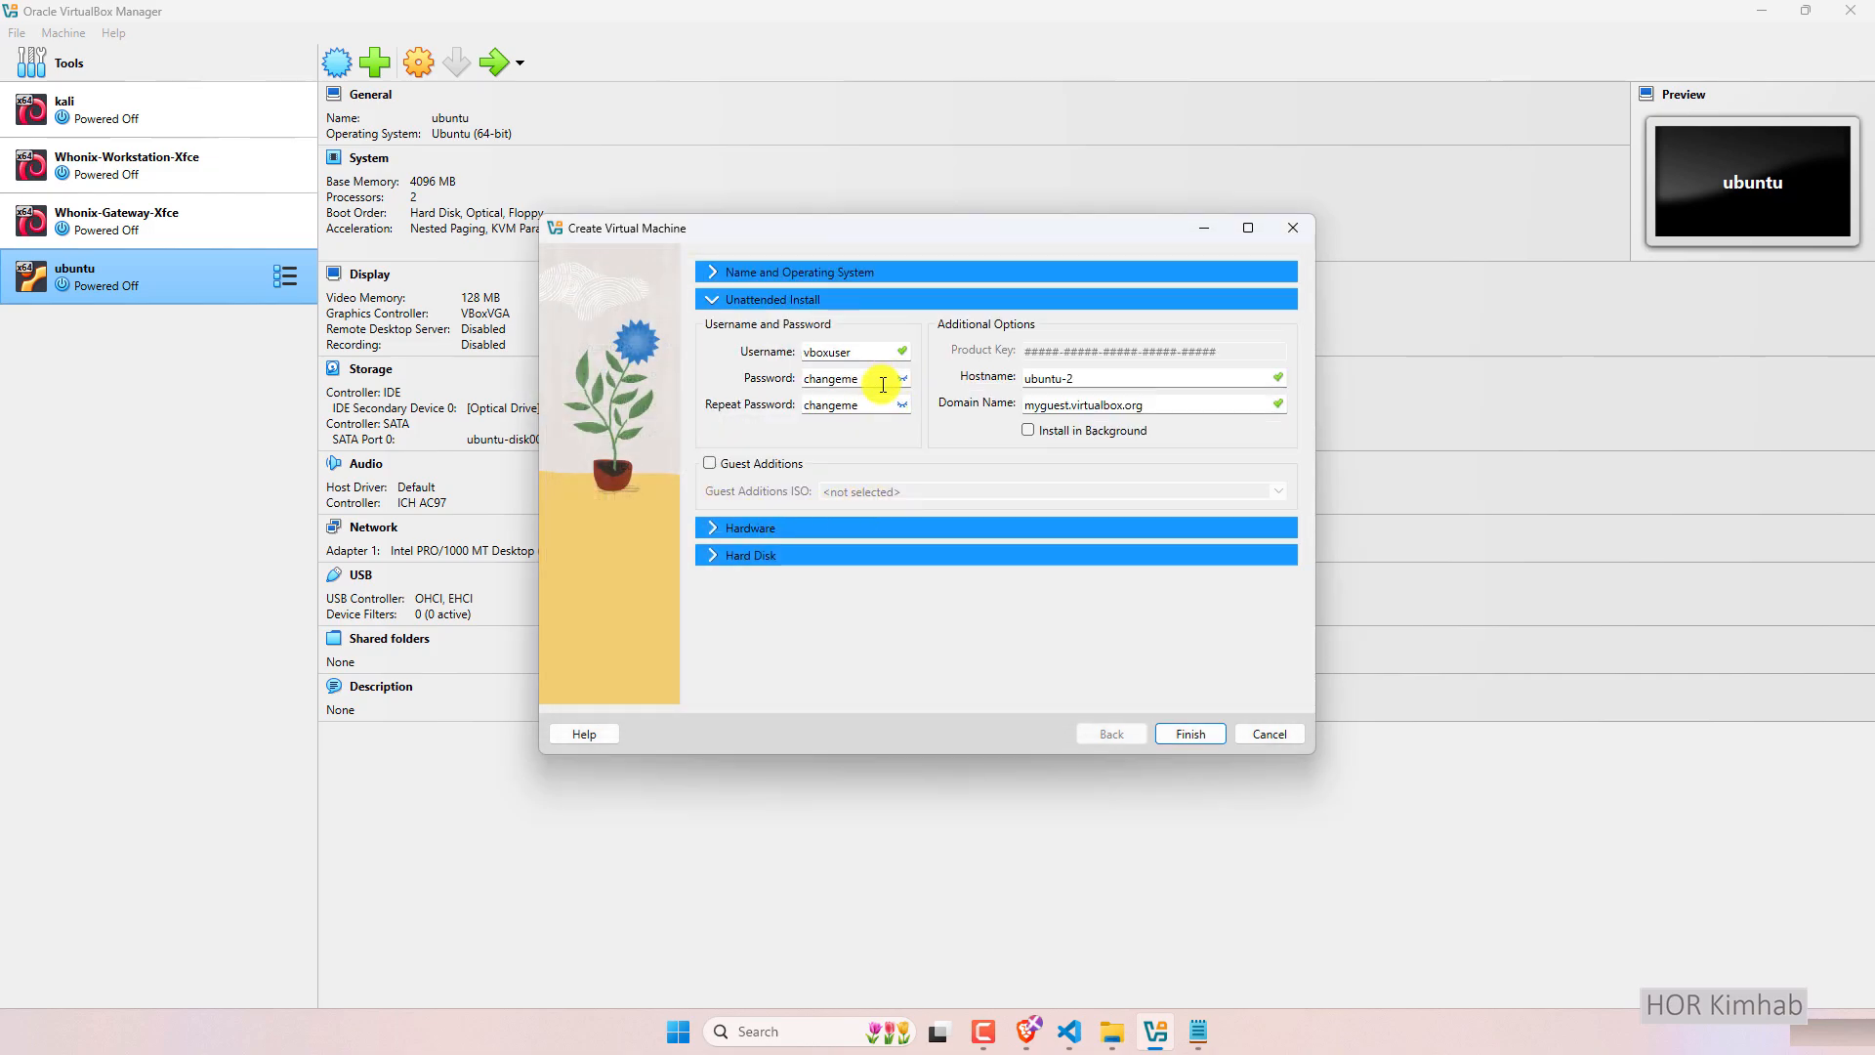
pyautogui.moveTo(864, 351); pyautogui.dragTo(736, 362)
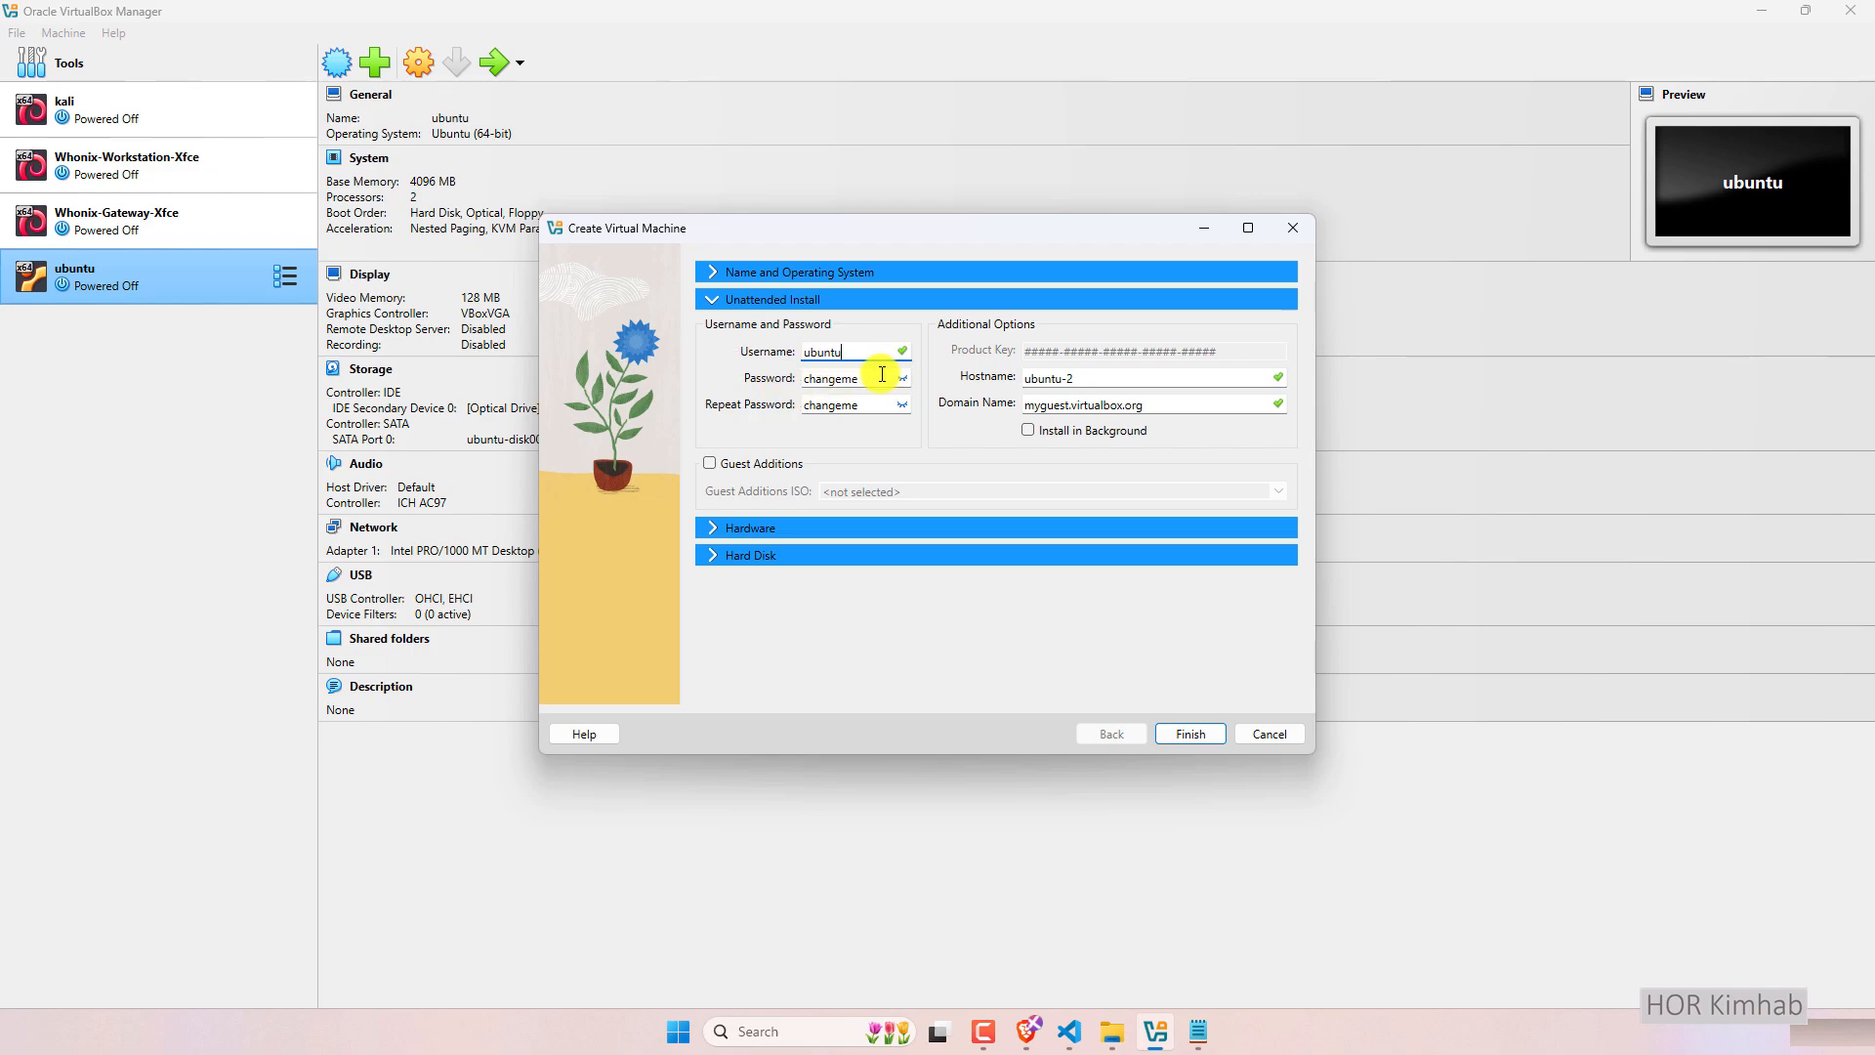
pyautogui.moveTo(874, 378); pyautogui.dragTo(769, 372)
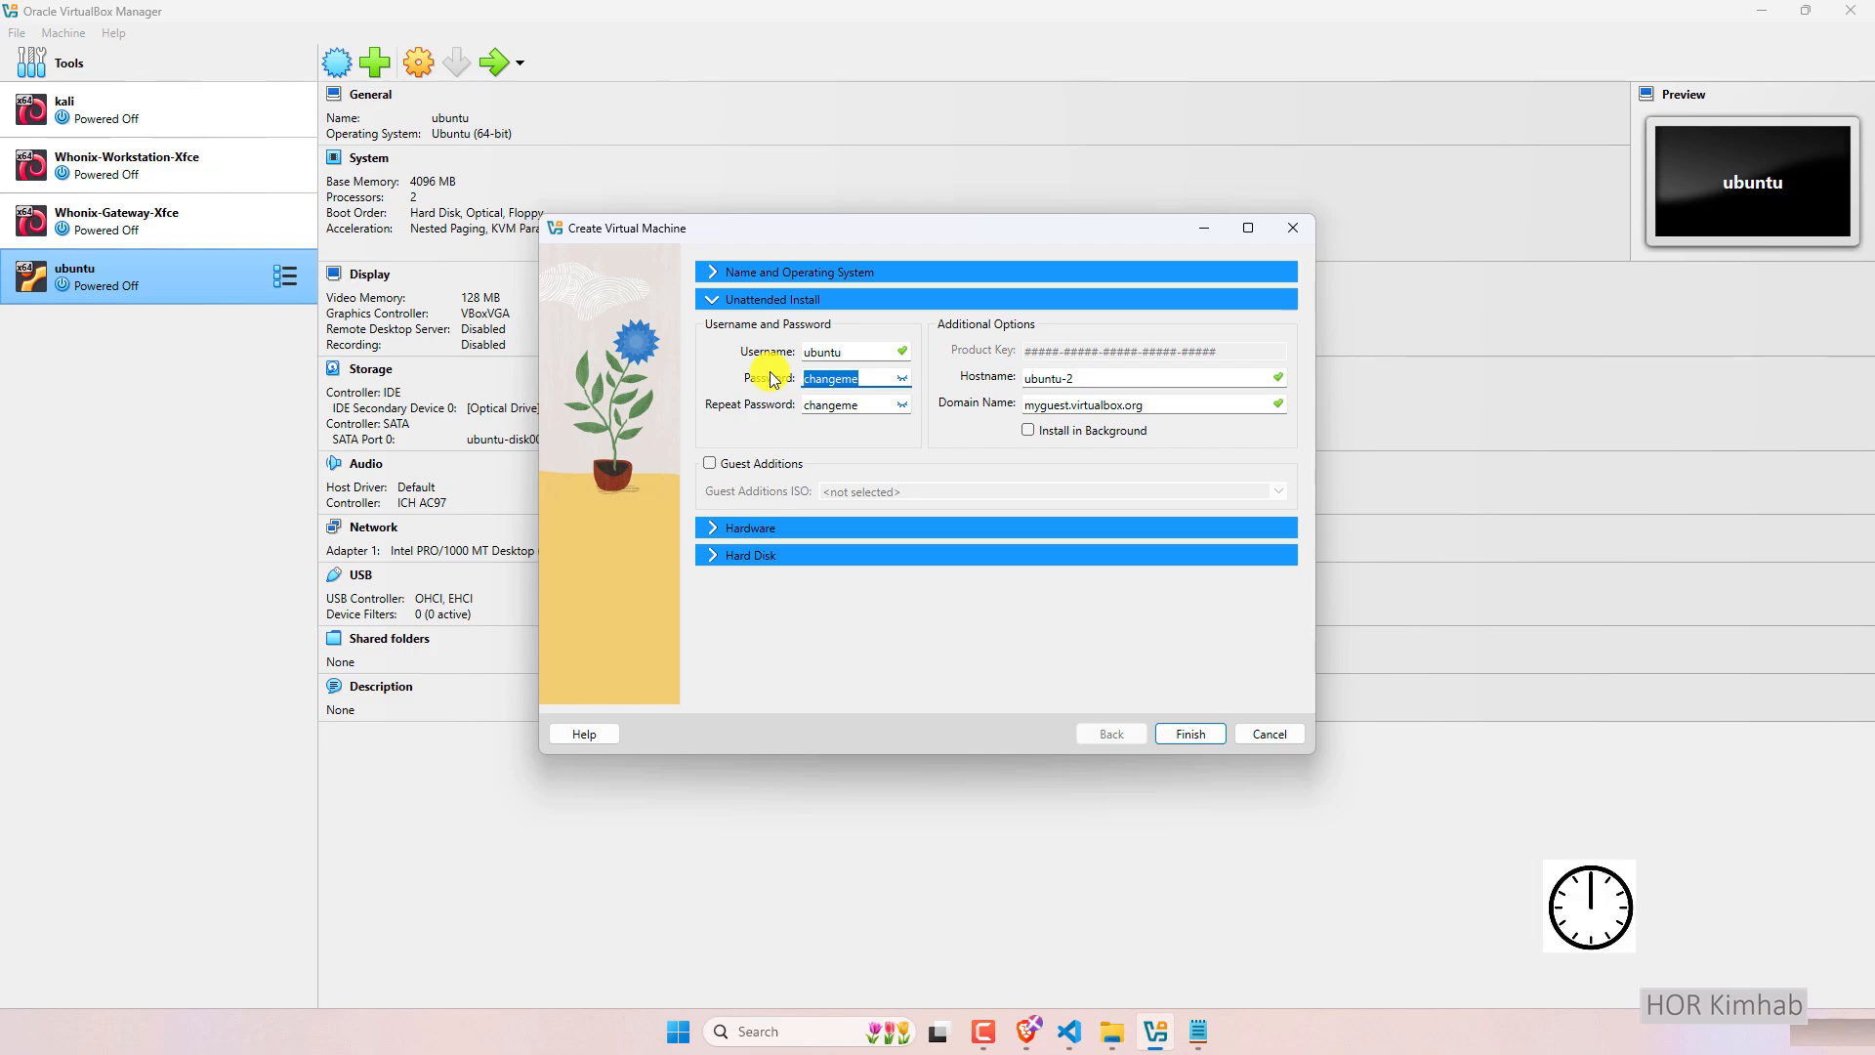
pyautogui.click(901, 378)
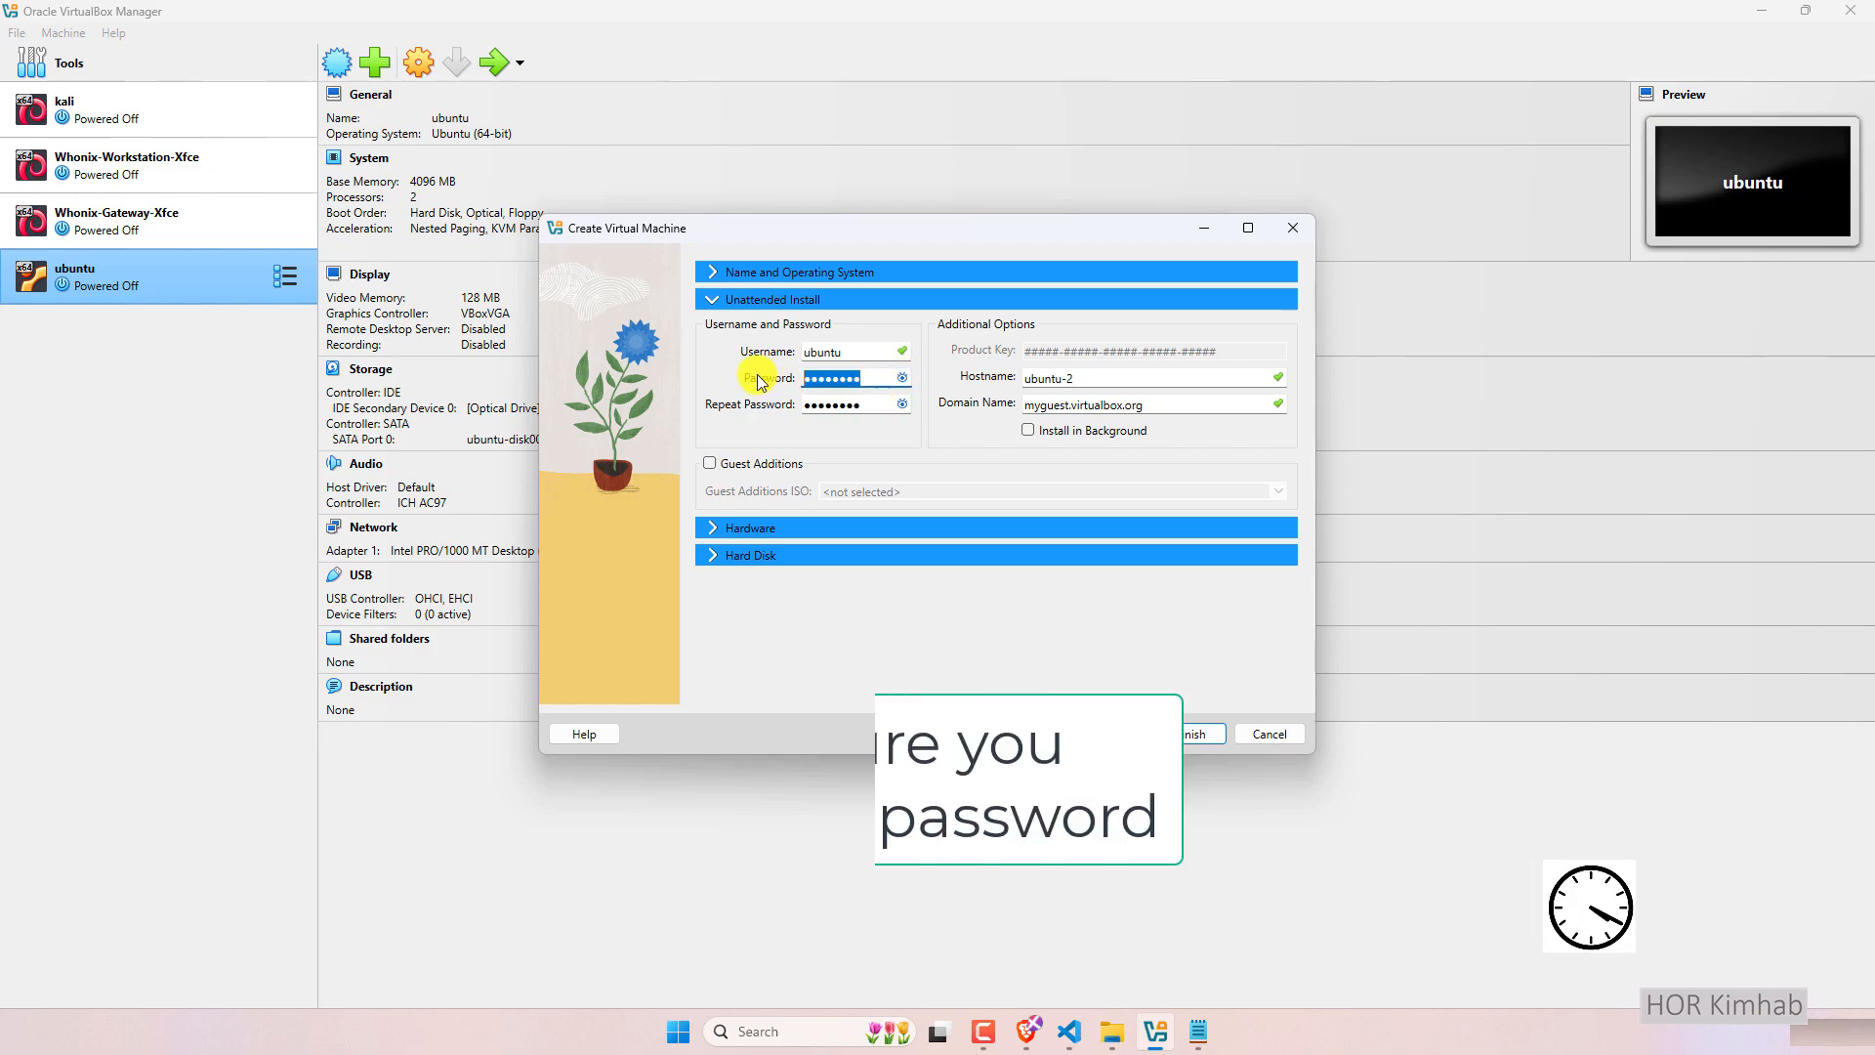
pyautogui.press('BackSpace')
pyautogui.write('••••')
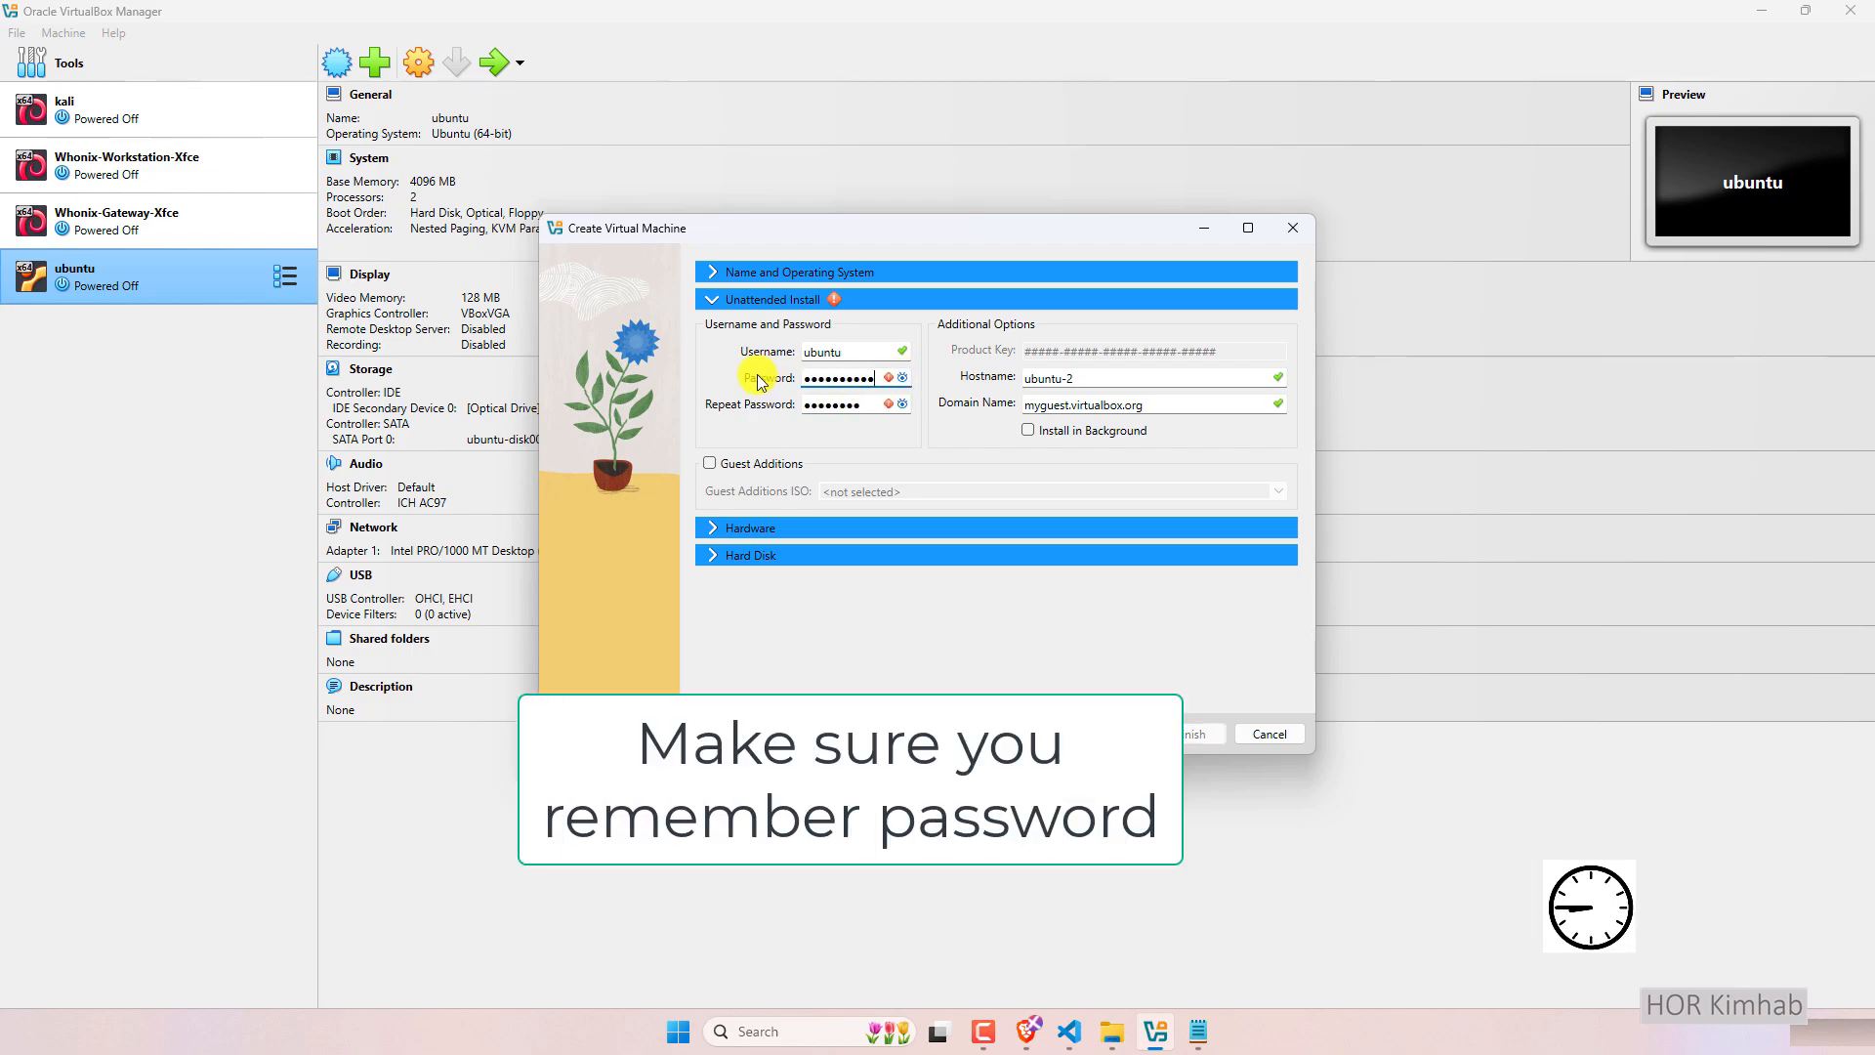
pyautogui.press('BackSpace')
pyautogui.press('BackSpace')
pyautogui.press('BackSpace')
pyautogui.press('BackSpace')
pyautogui.press('BackSpace')
pyautogui.press('BackSpace')
pyautogui.press('BackSpace')
pyautogui.press('BackSpace')
pyautogui.press('BackSpace')
pyautogui.press('BackSpace')
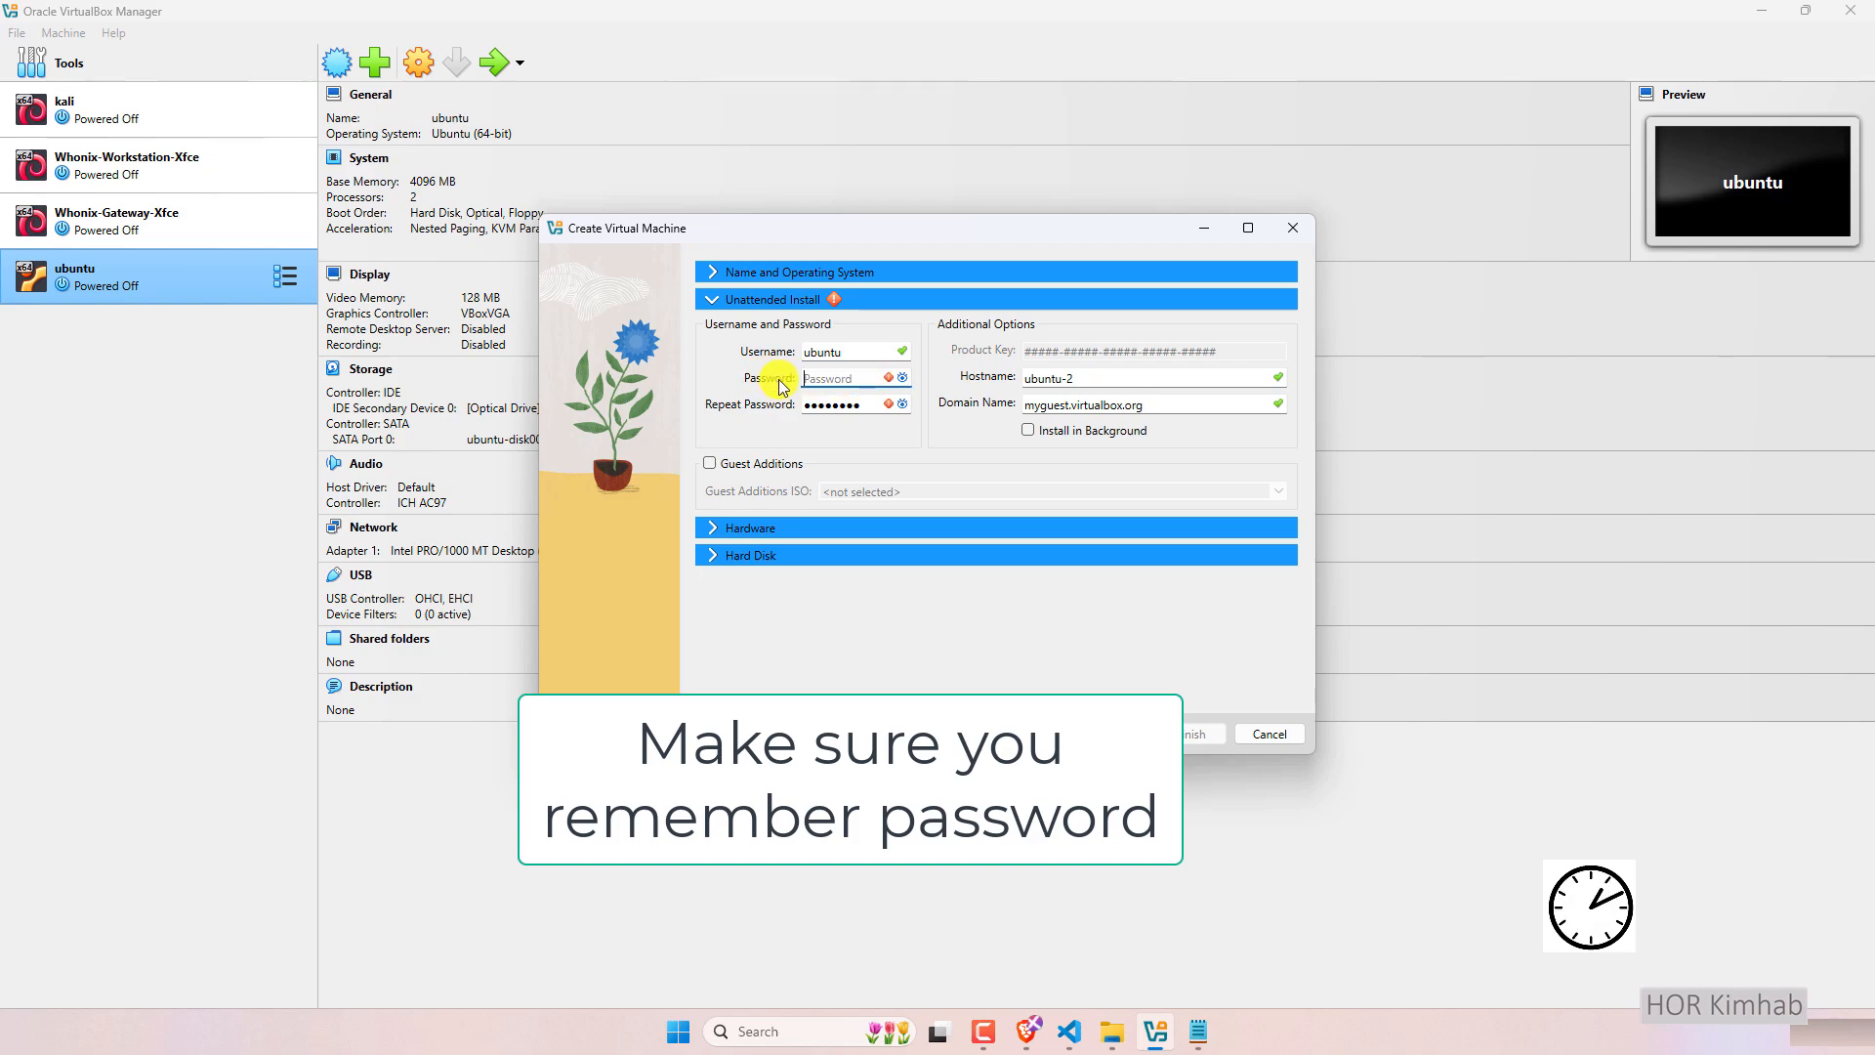
pyautogui.moveTo(876, 403); pyautogui.dragTo(752, 402)
pyautogui.write('••••••••••')
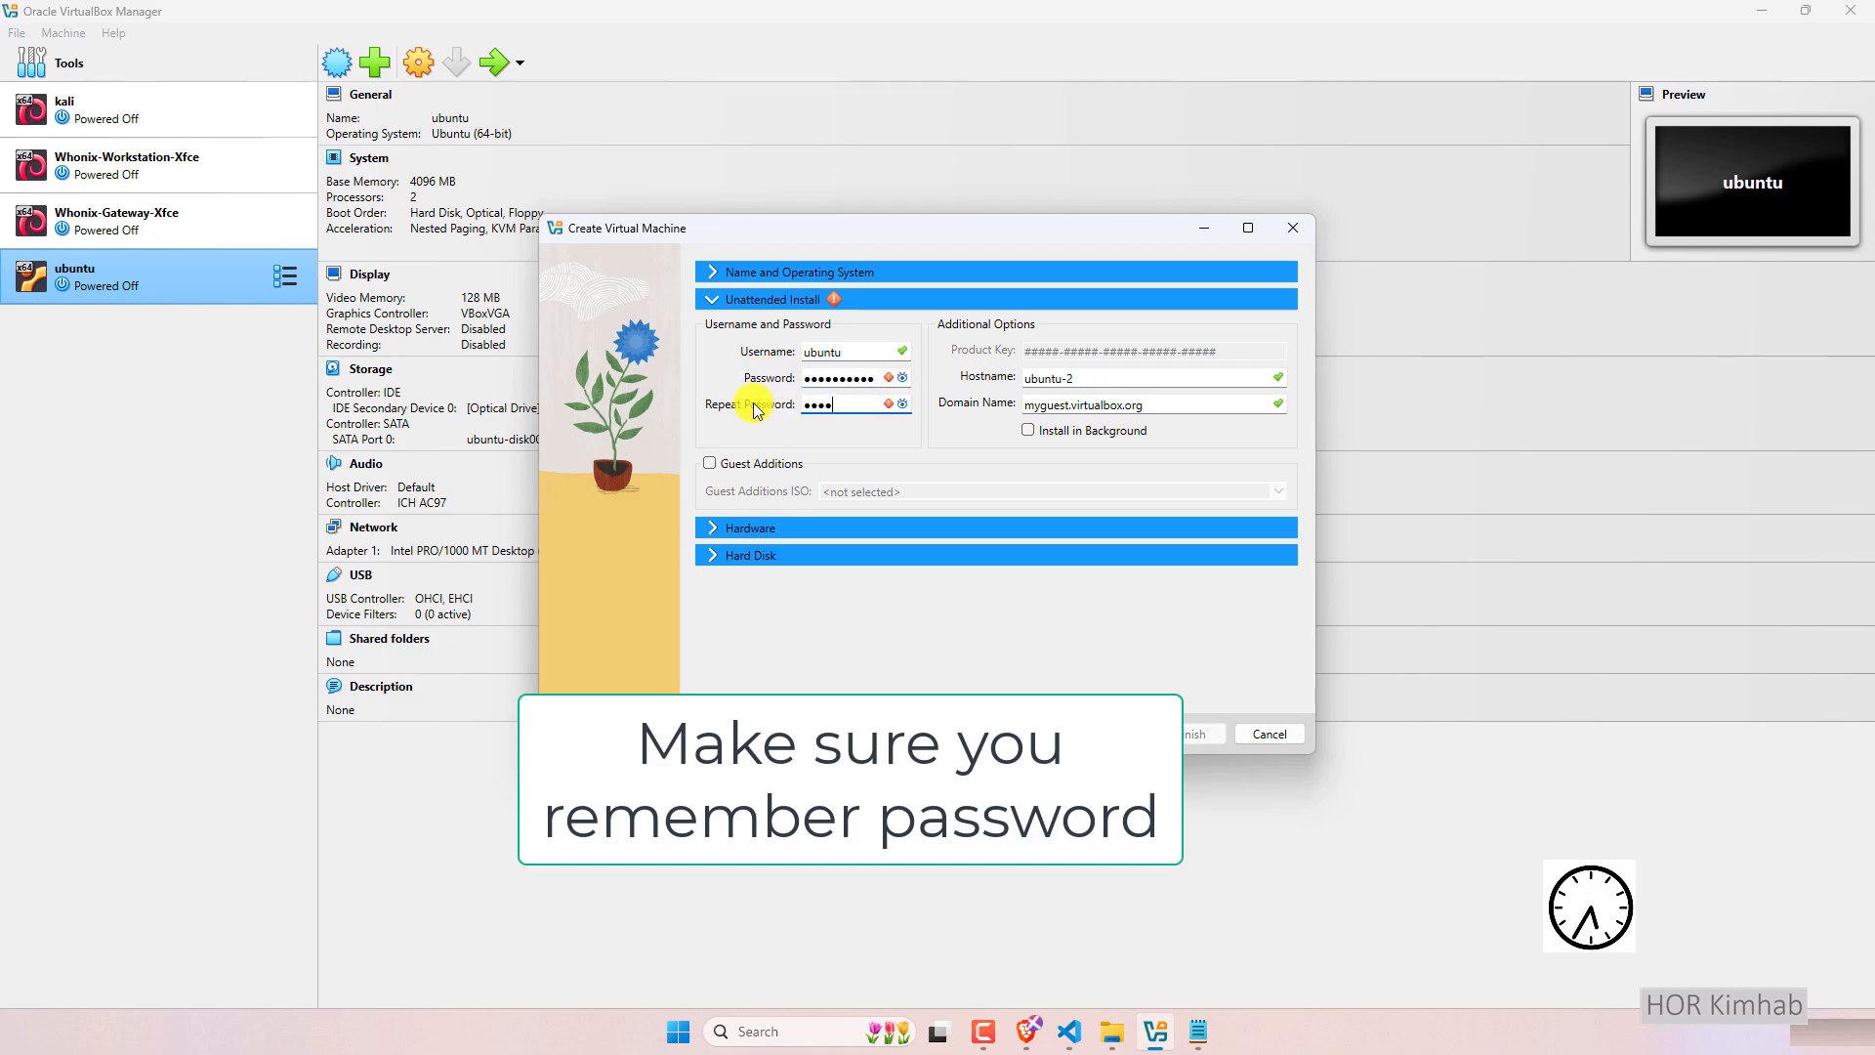
# Change the unattended install hostname to ubuntu.
pyautogui.click(1104, 378)
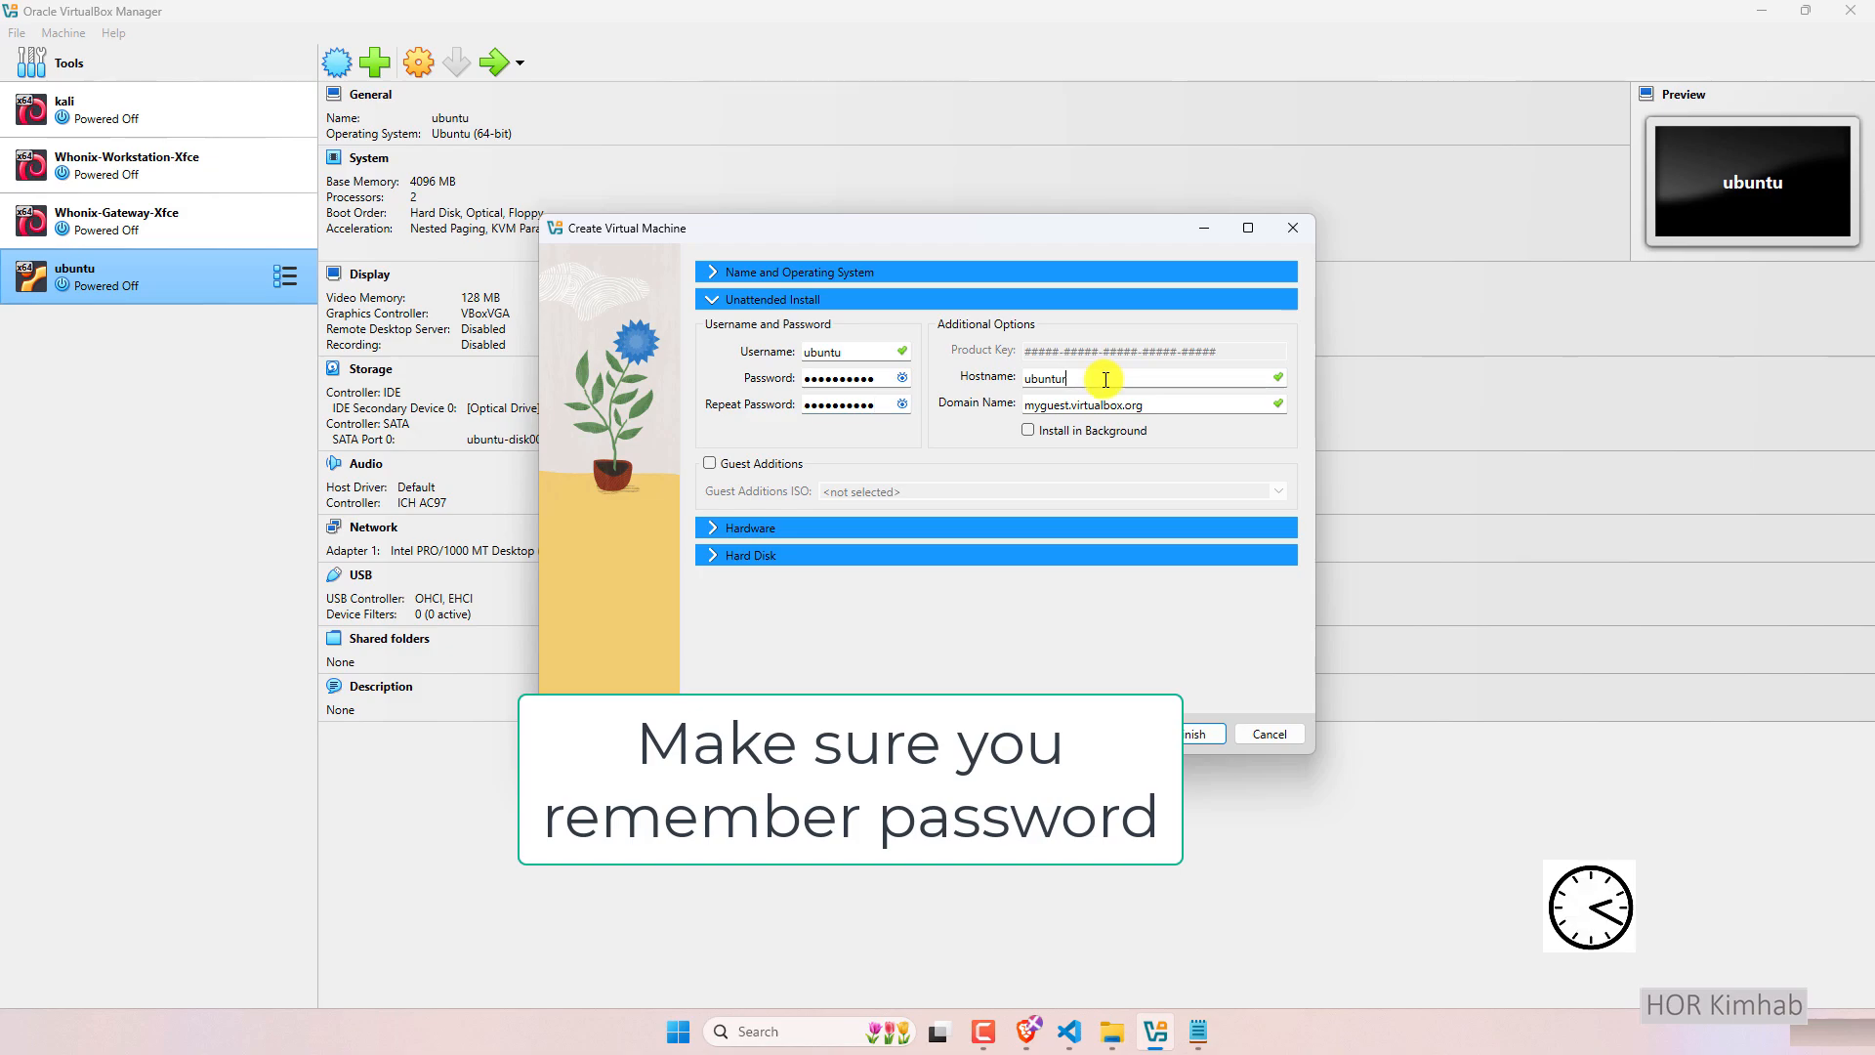
pyautogui.press('BackSpace')
pyautogui.press('BackSpace')
pyautogui.press('BackSpace')
pyautogui.press('BackSpace')
pyautogui.press('BackSpace')
pyautogui.press('BackSpace')
pyautogui.press('BackSpace')
pyautogui.write('root')
pyautogui.moveTo(1050, 381); pyautogui.dragTo(1024, 373)
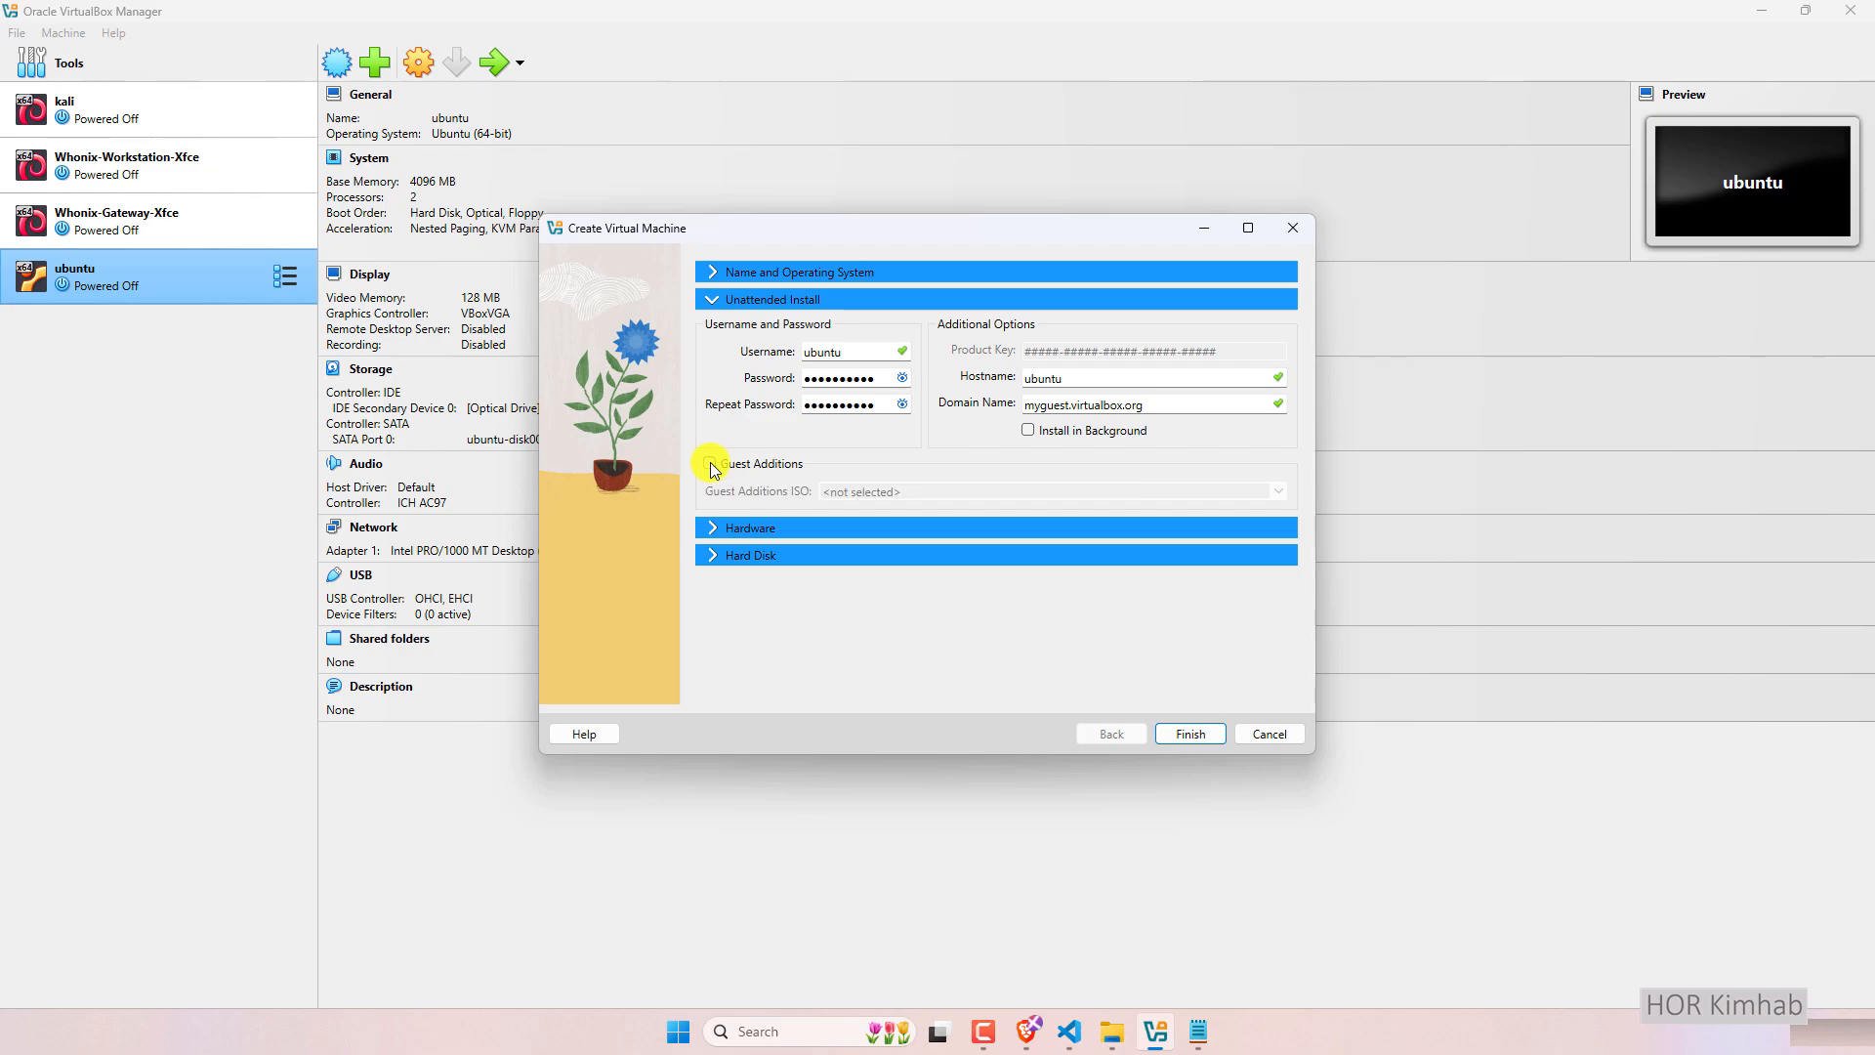
# Enable Guest Additions and browse to C:\Program Files\Oracle for the ISO.
pyautogui.click(710, 464)
pyautogui.click(1272, 491)
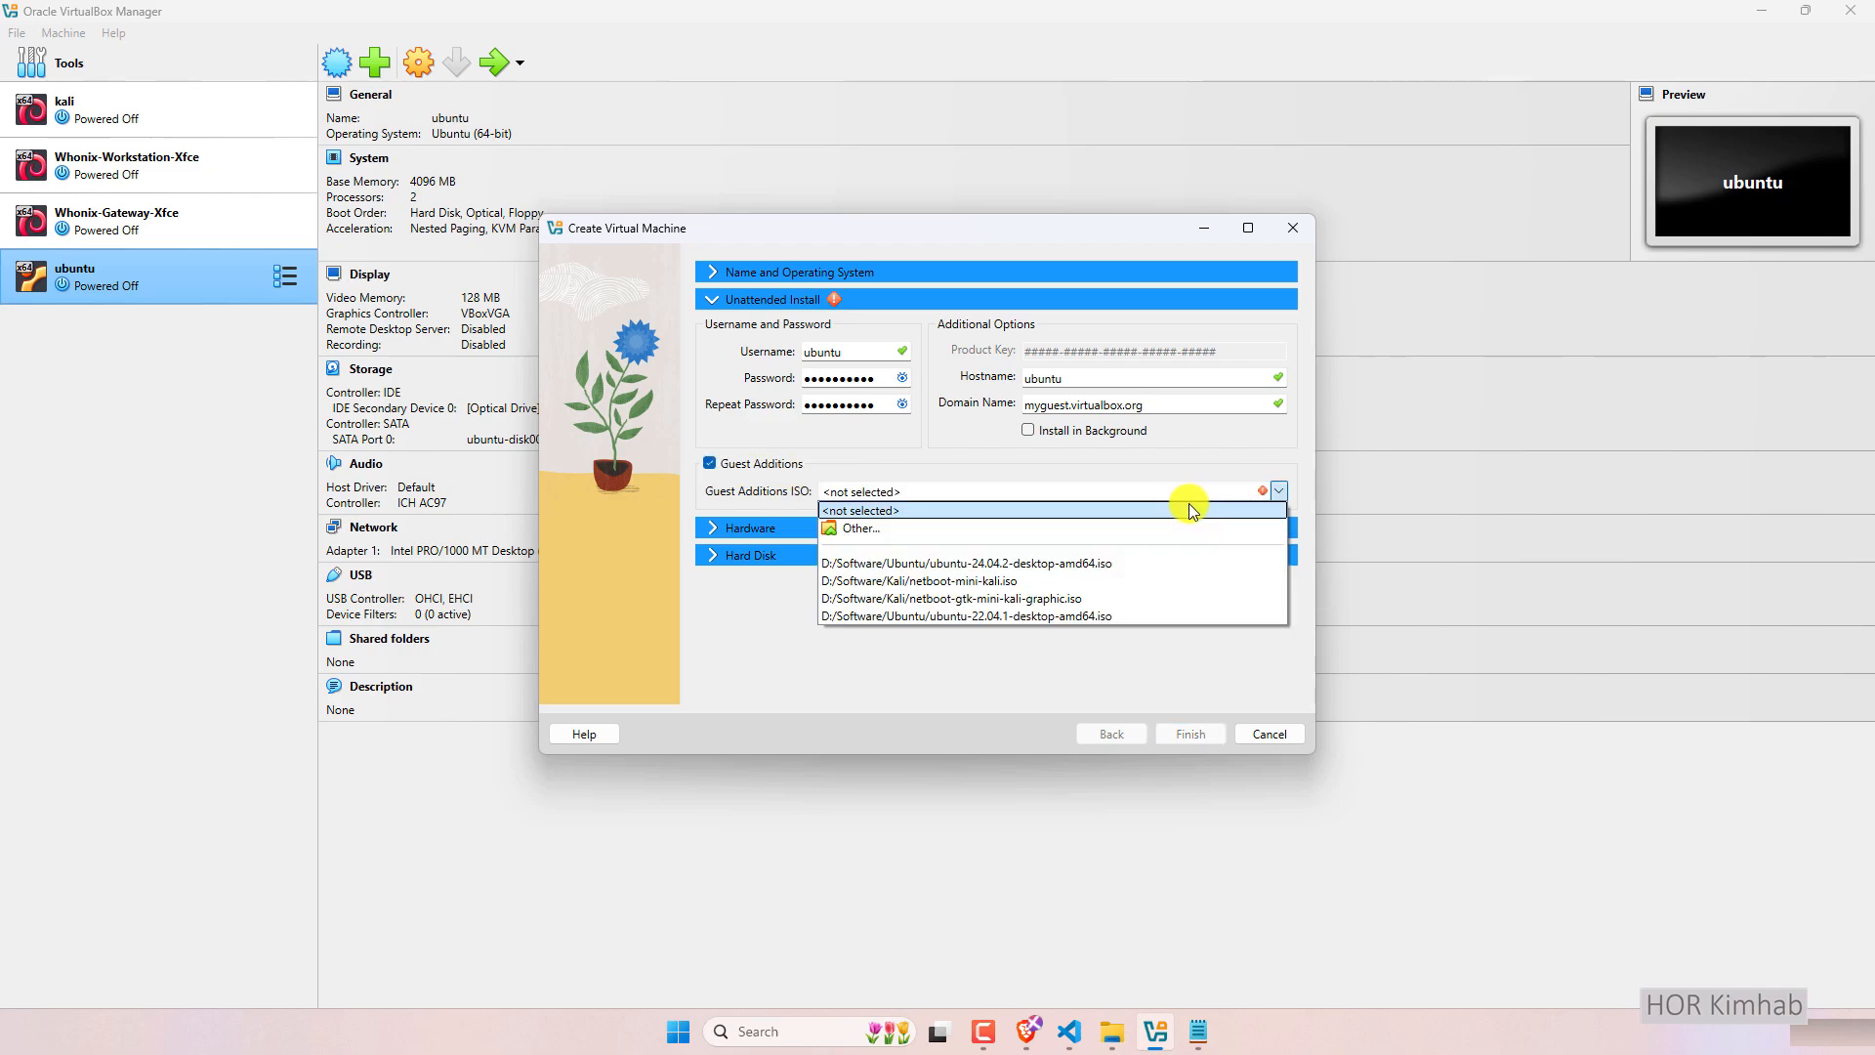
pyautogui.click(1026, 533)
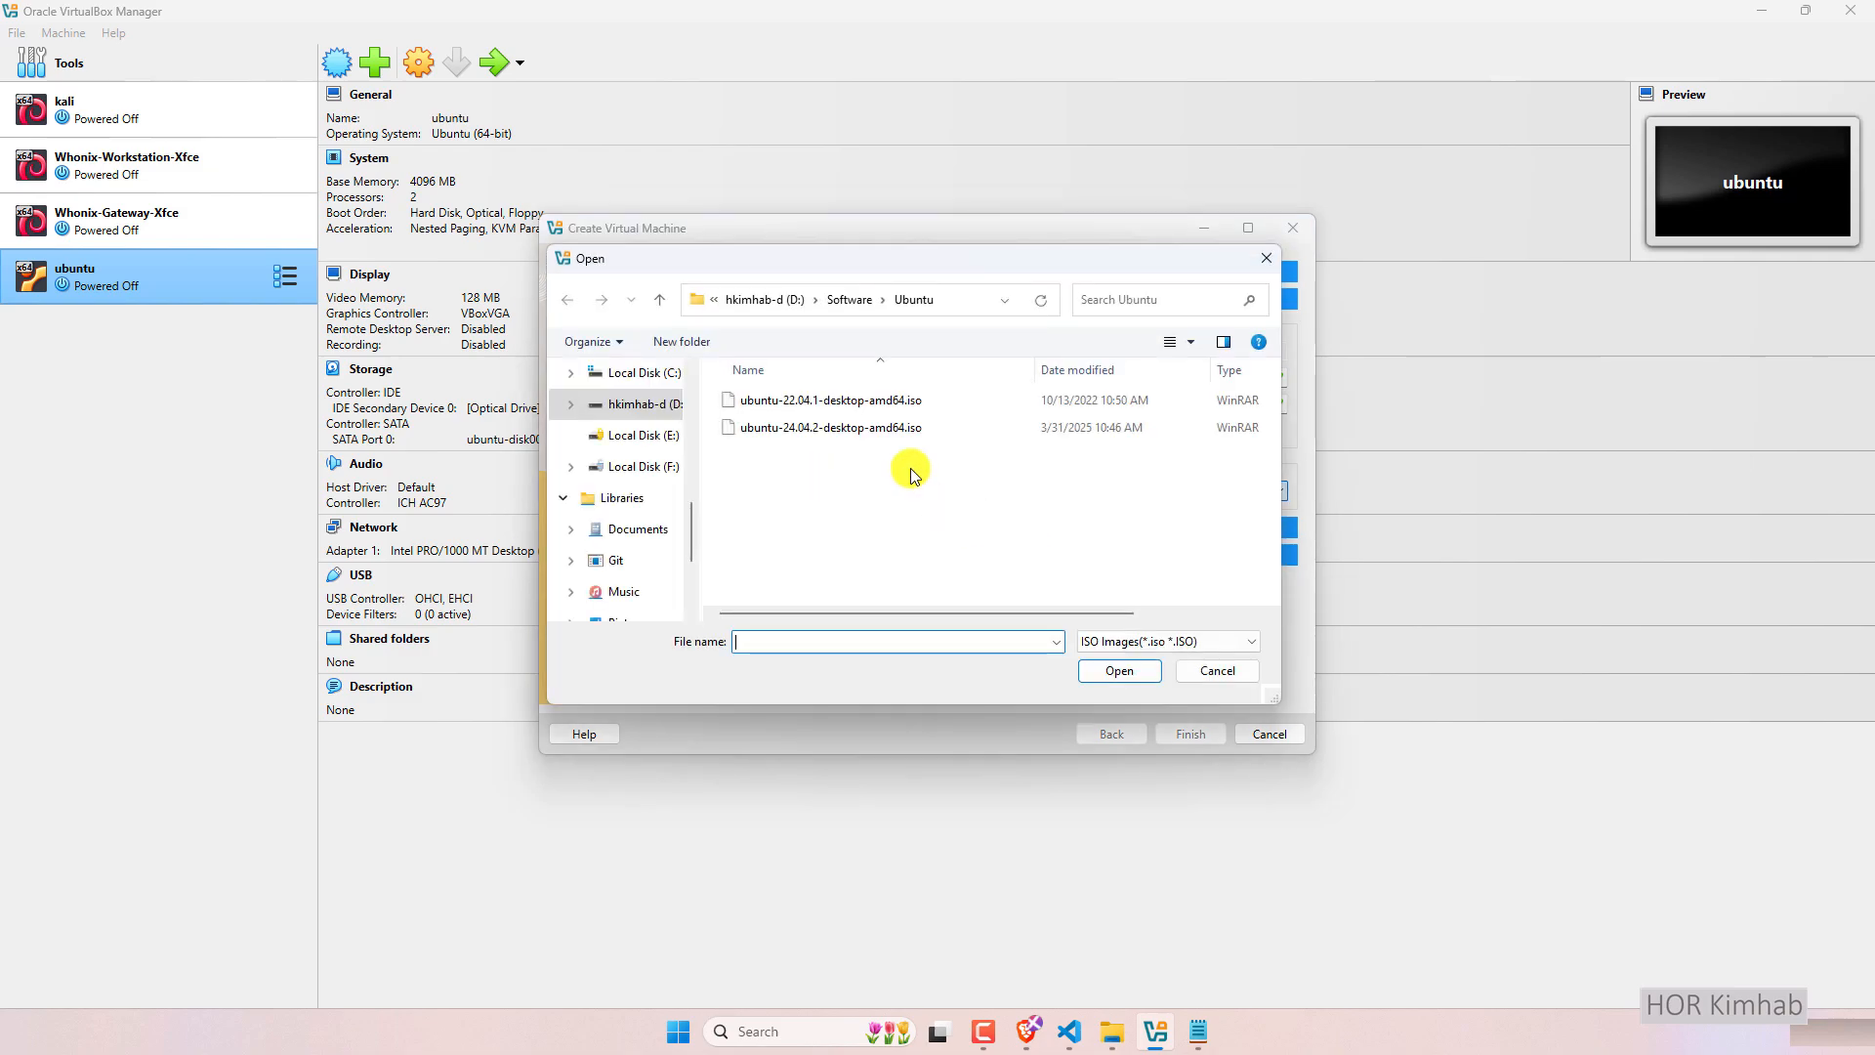
pyautogui.scroll(1, 645, 444)
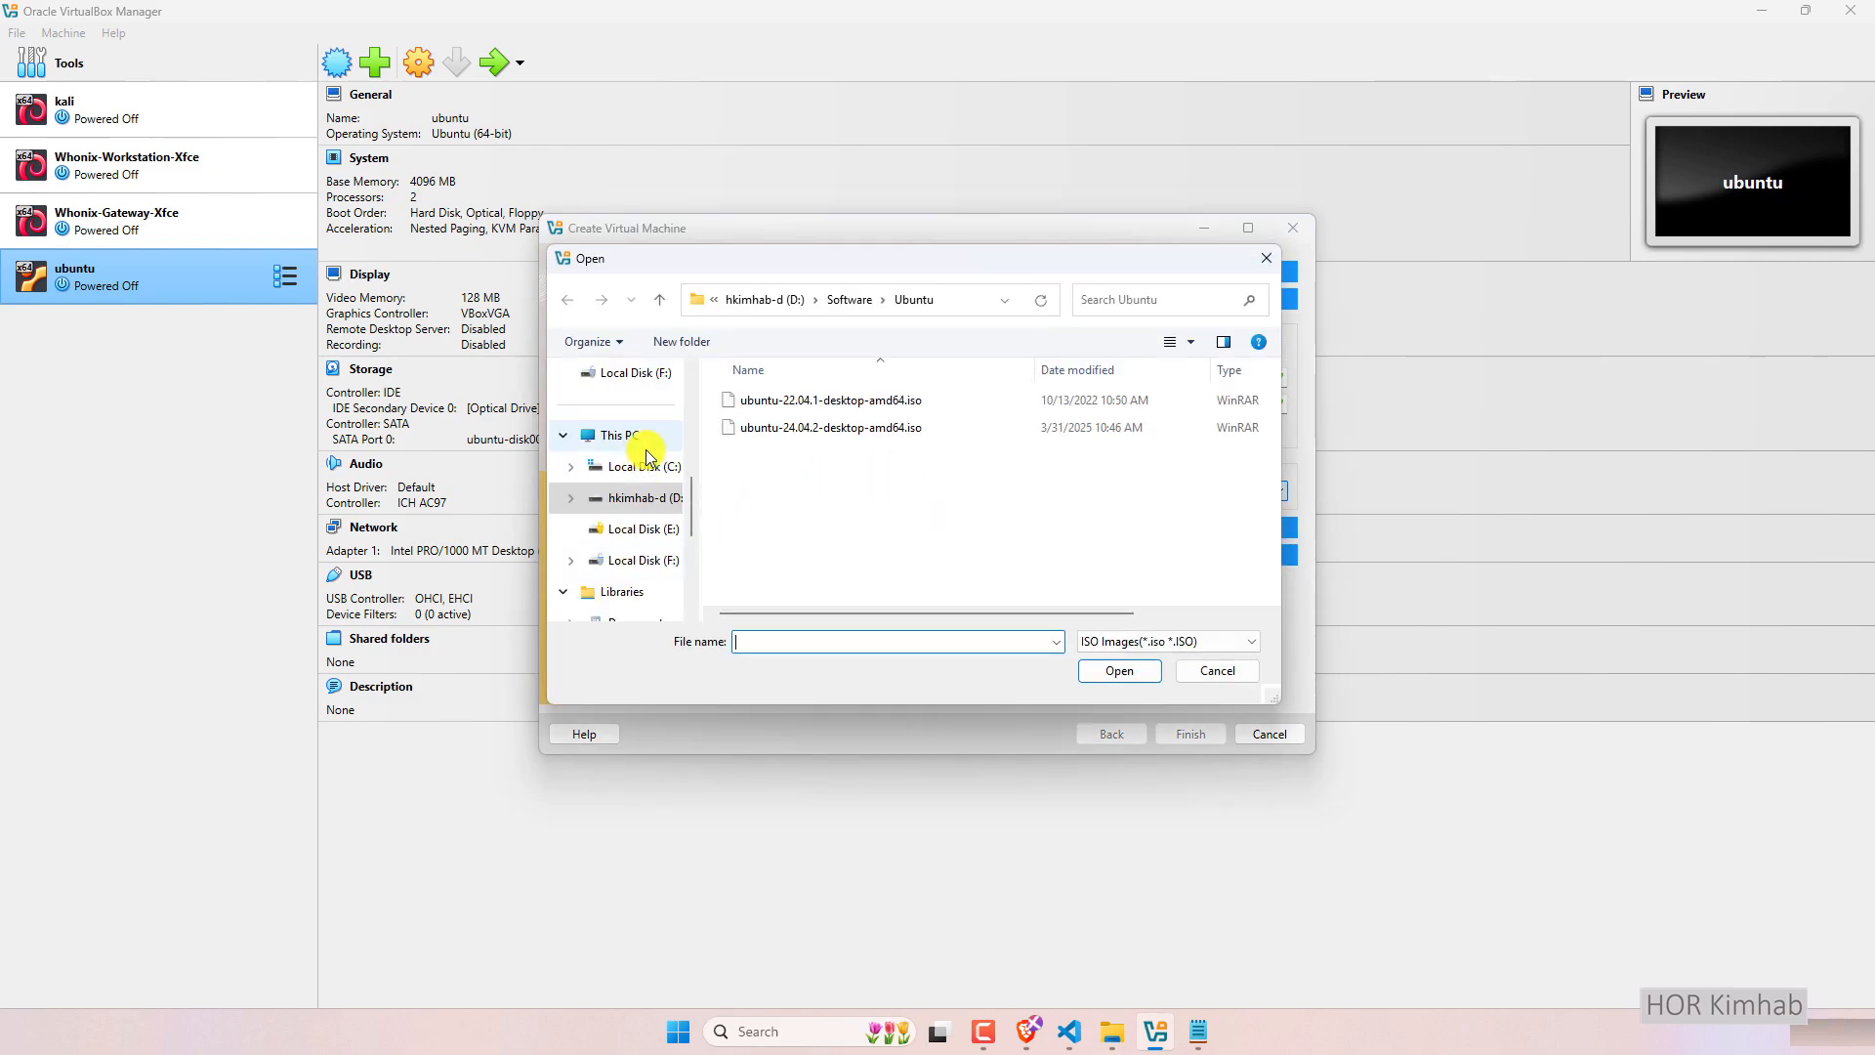
pyautogui.click(674, 467)
pyautogui.scroll(-2, 815, 483)
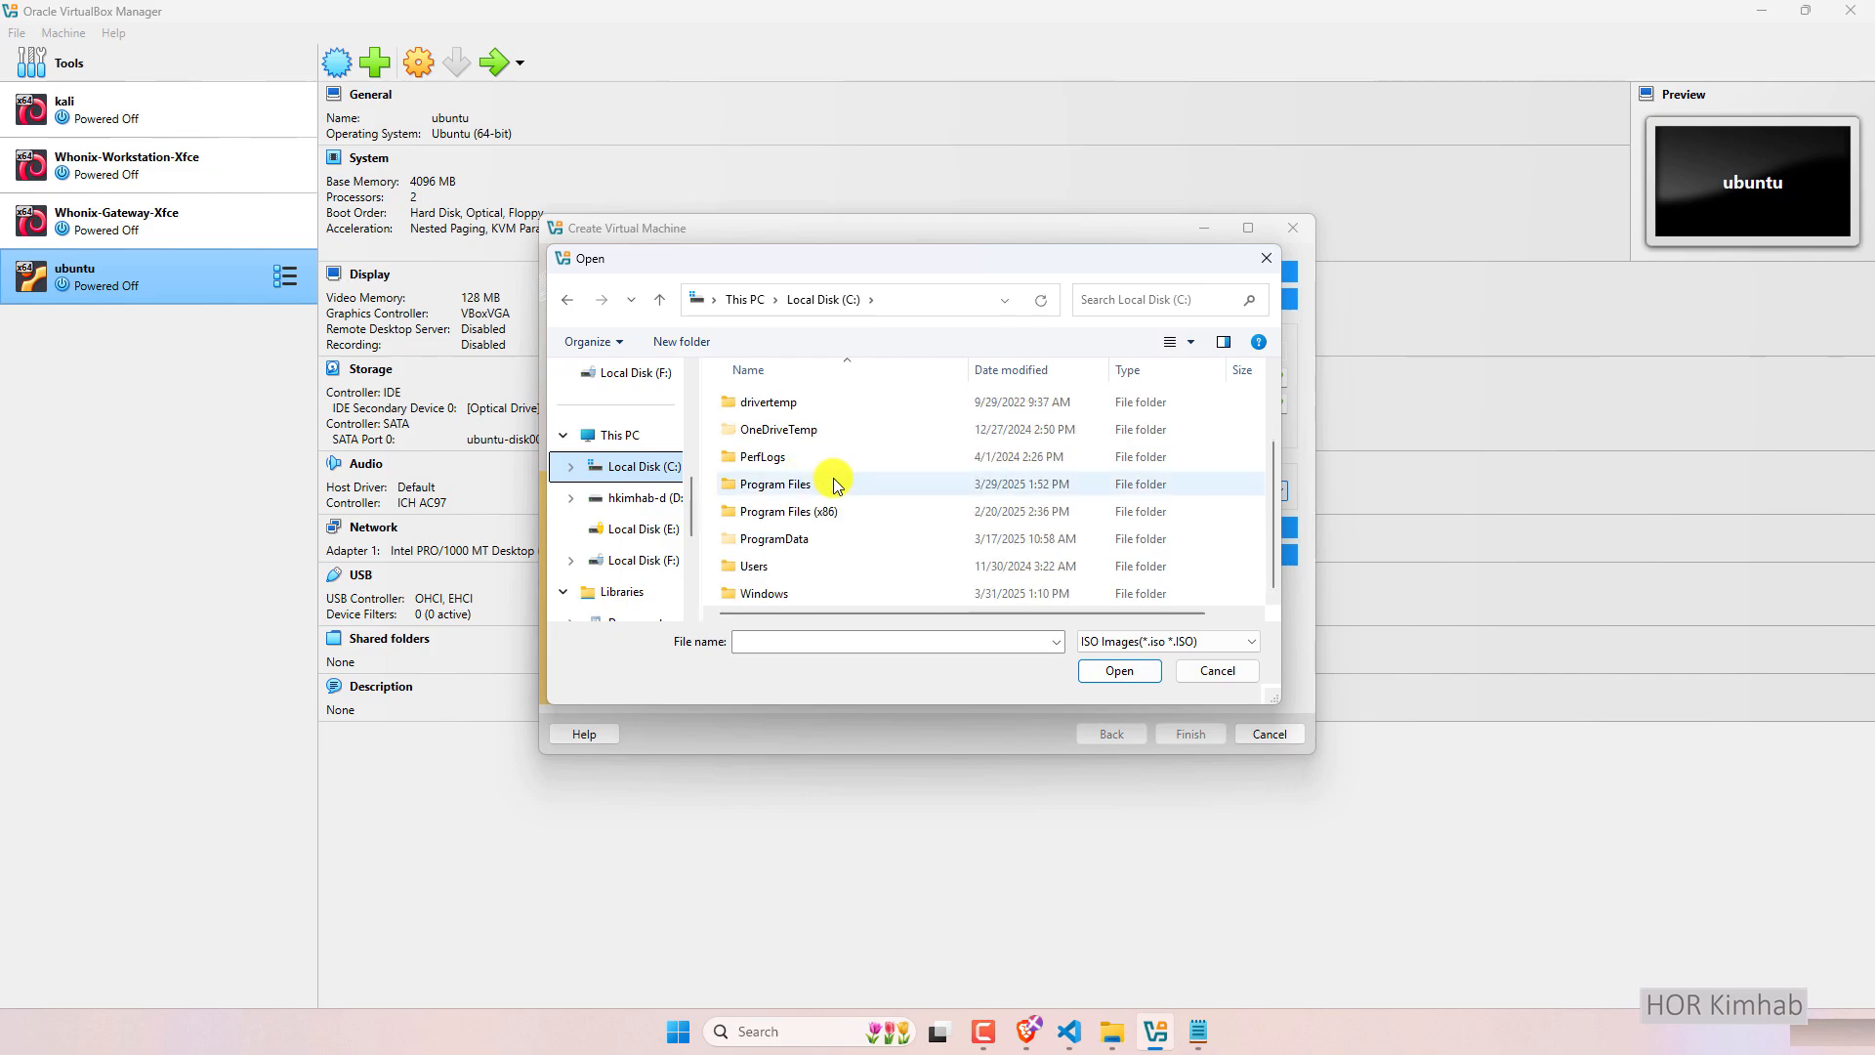
pyautogui.doubleClick(808, 485)
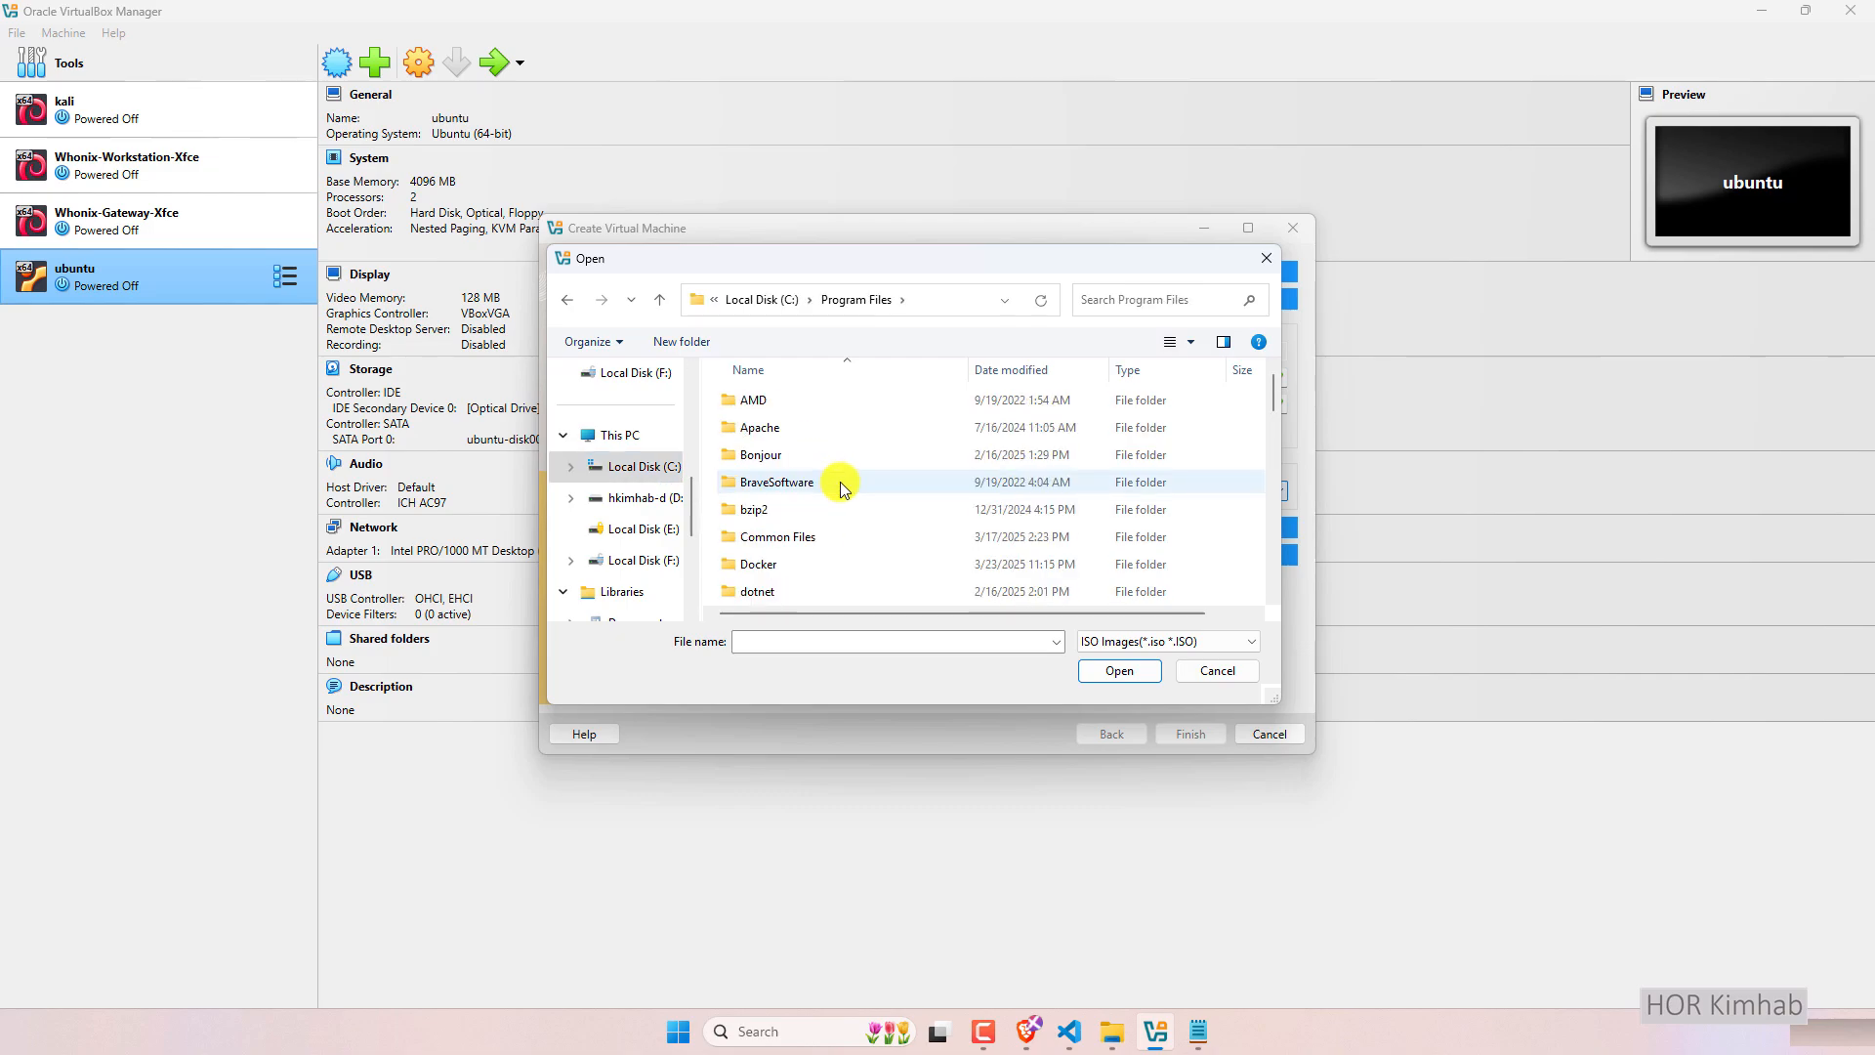
pyautogui.scroll(-5, 842, 488)
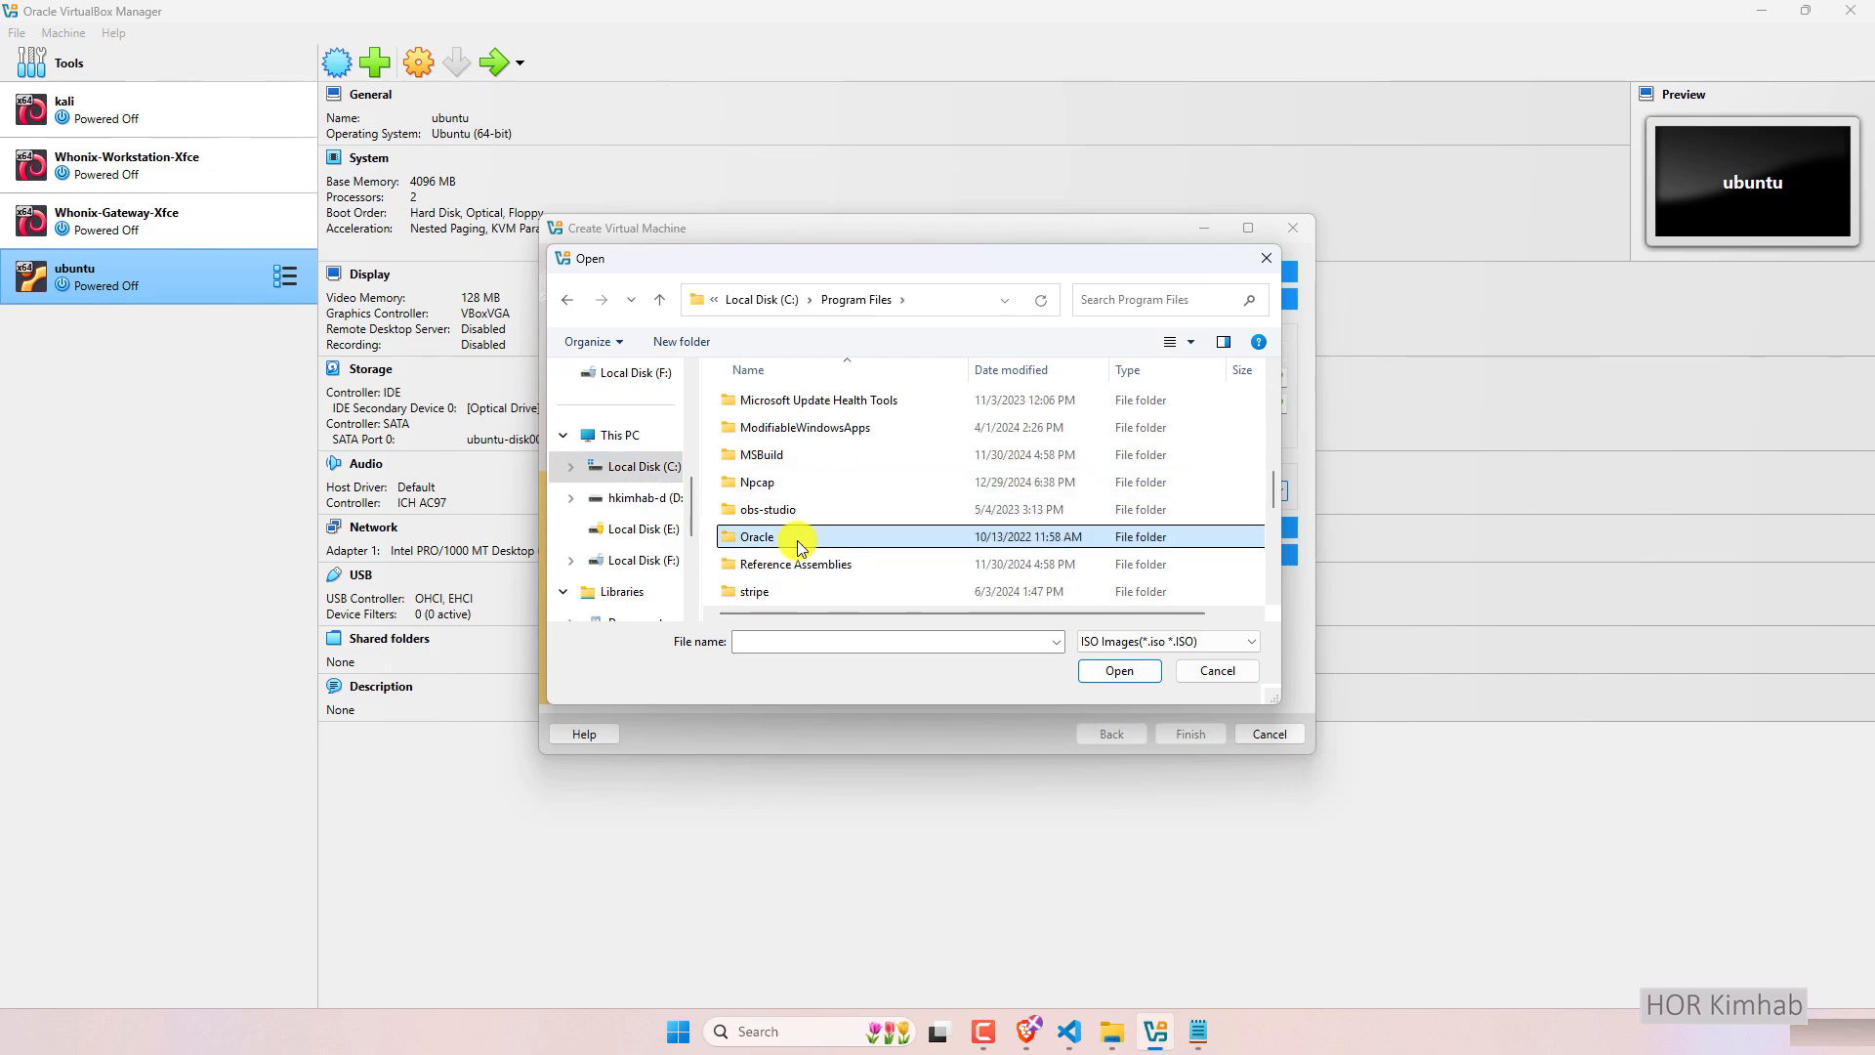
pyautogui.doubleClick(756, 536)
# Select VBoxGuestAdditions.iso from the VirtualBox folder as the Guest Additions image.
pyautogui.click(779, 403)
pyautogui.doubleClick(779, 403)
pyautogui.scroll(-5, 850, 459)
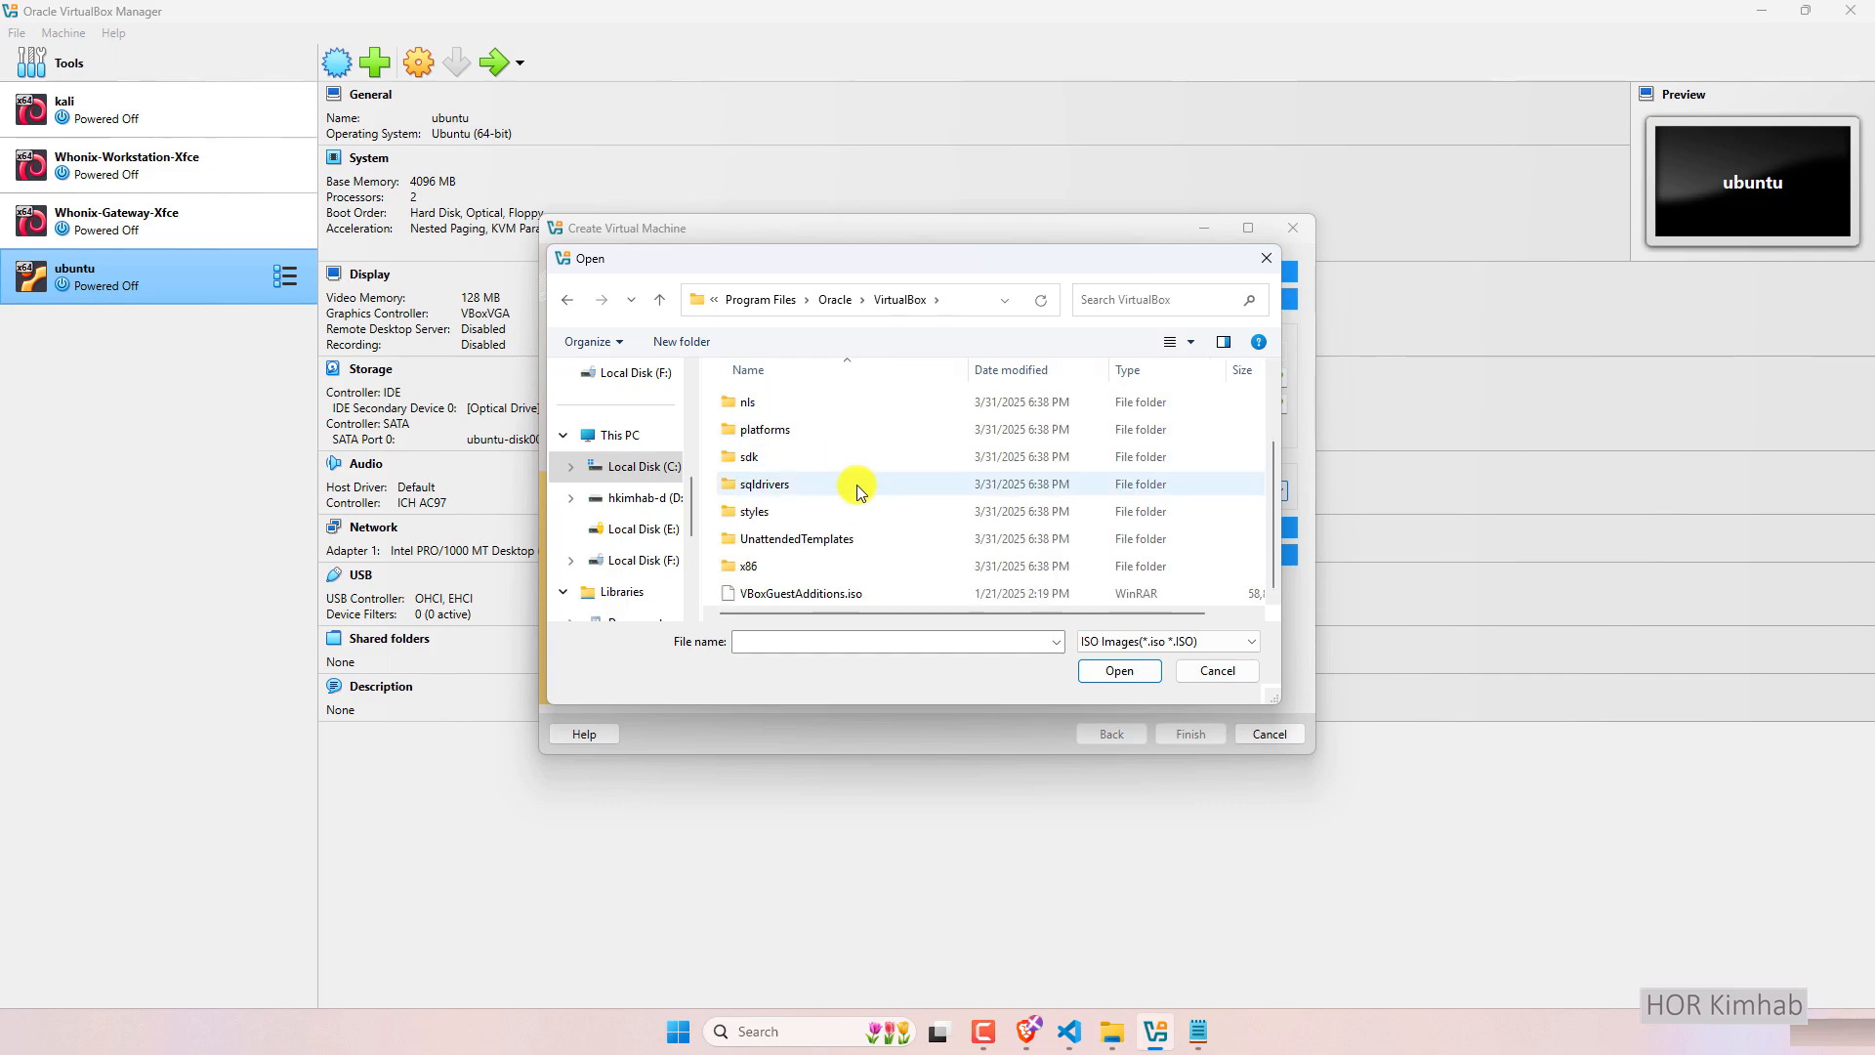
pyautogui.click(816, 595)
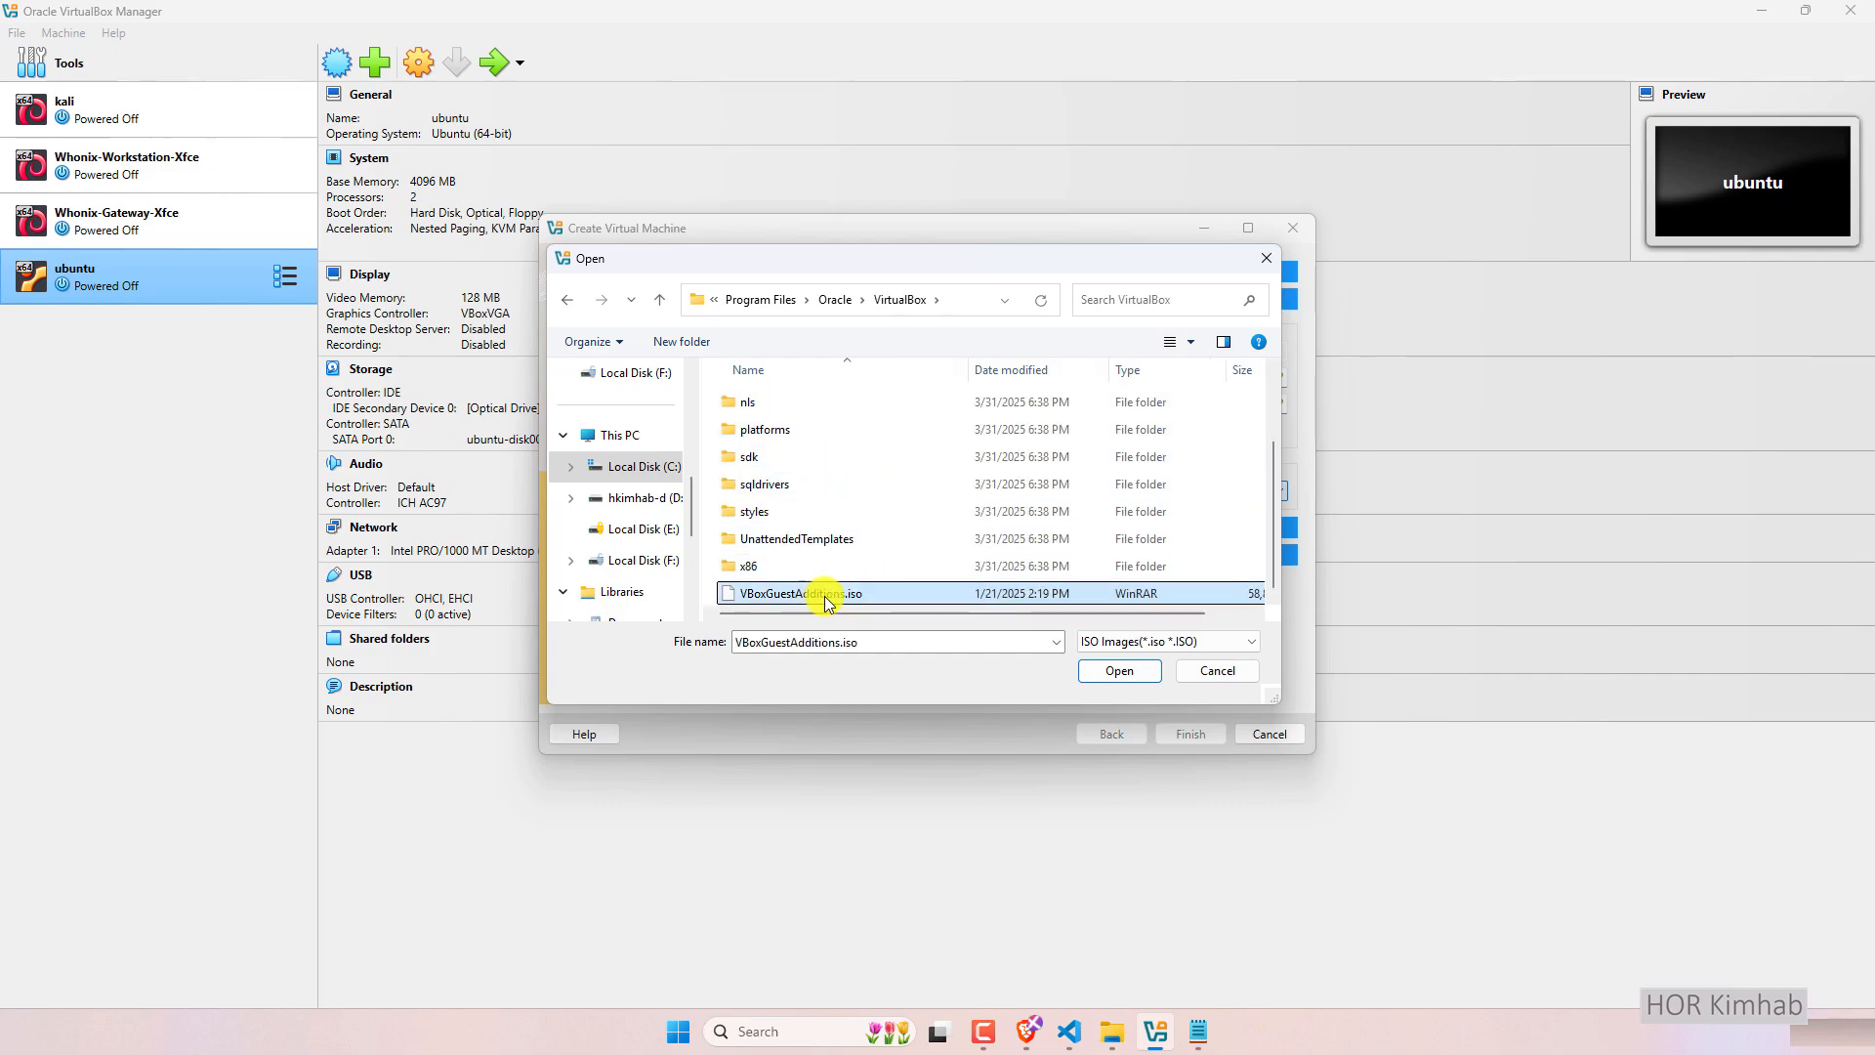
pyautogui.click(1119, 670)
pyautogui.click(713, 527)
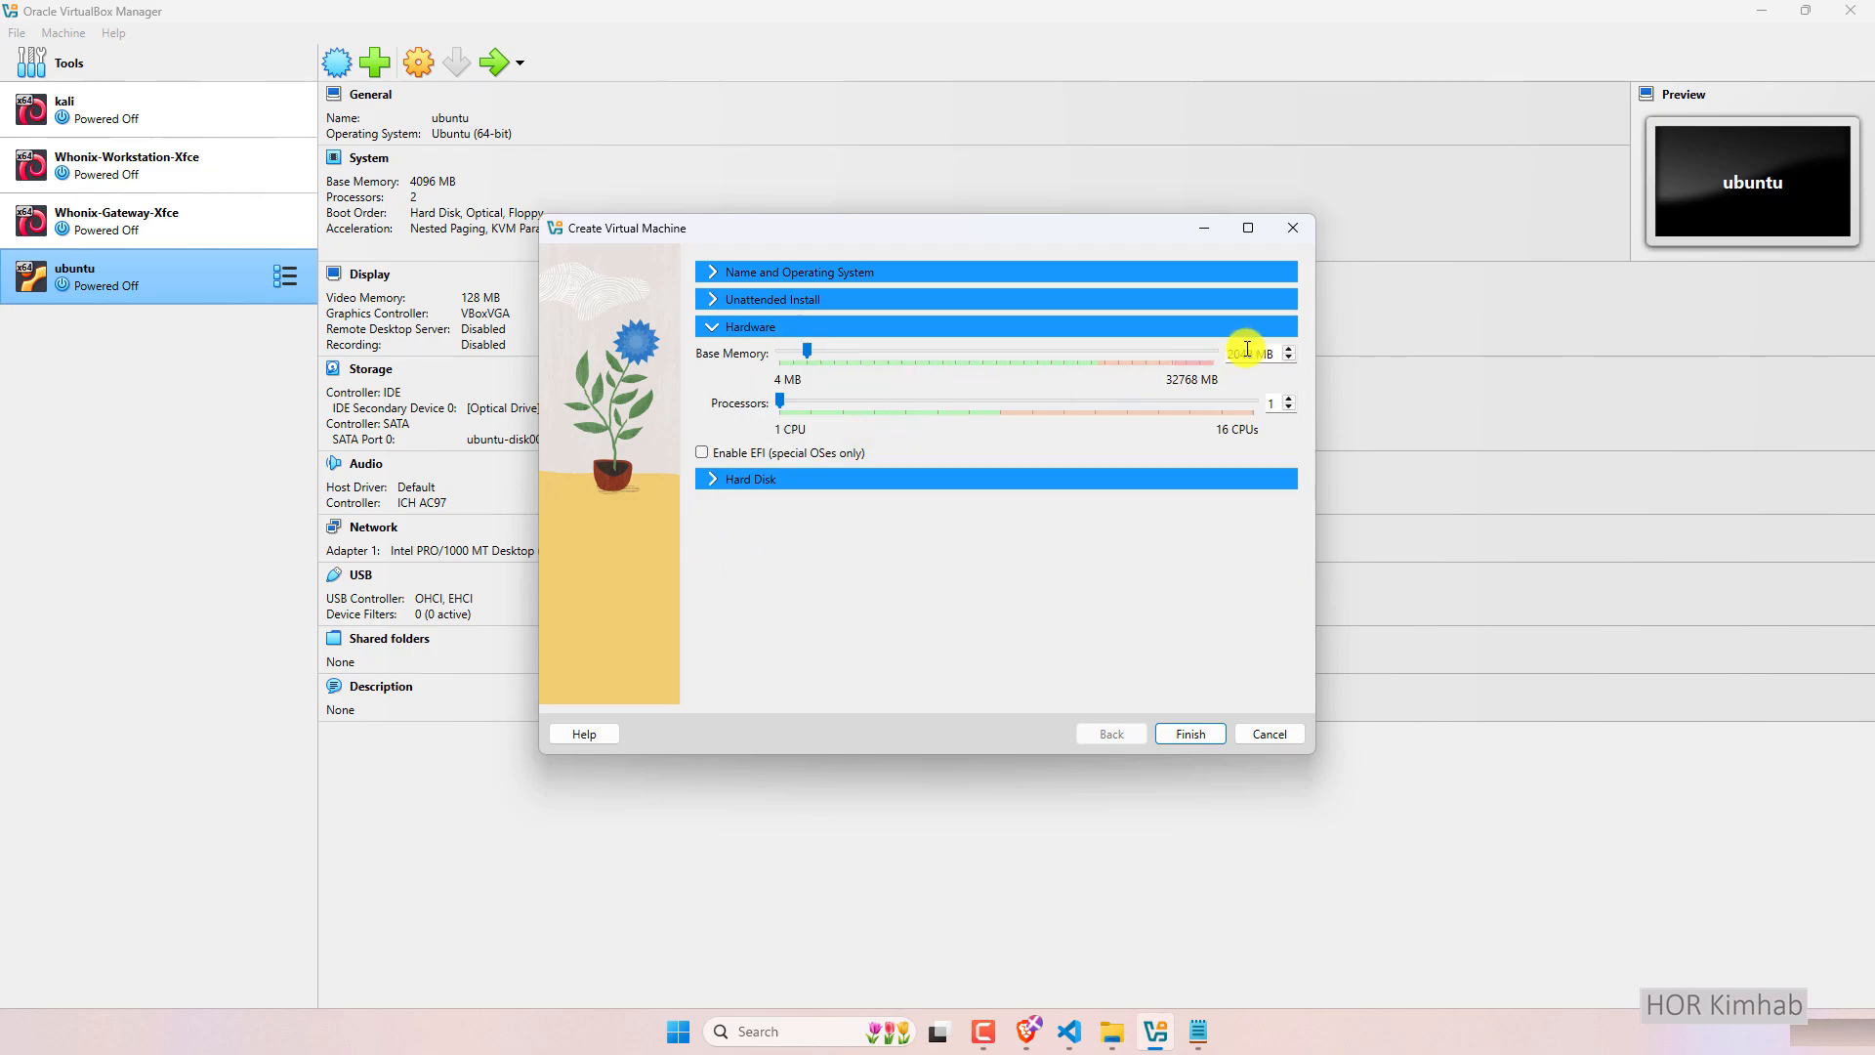
# Select the Base Memory value so it can be changed to 4096 MB.
pyautogui.moveTo(1253, 356); pyautogui.dragTo(1222, 350)
# Change the new virtual hard disk from 25 GB to 50 GB and make it a VMDK file.
pyautogui.click(720, 480)
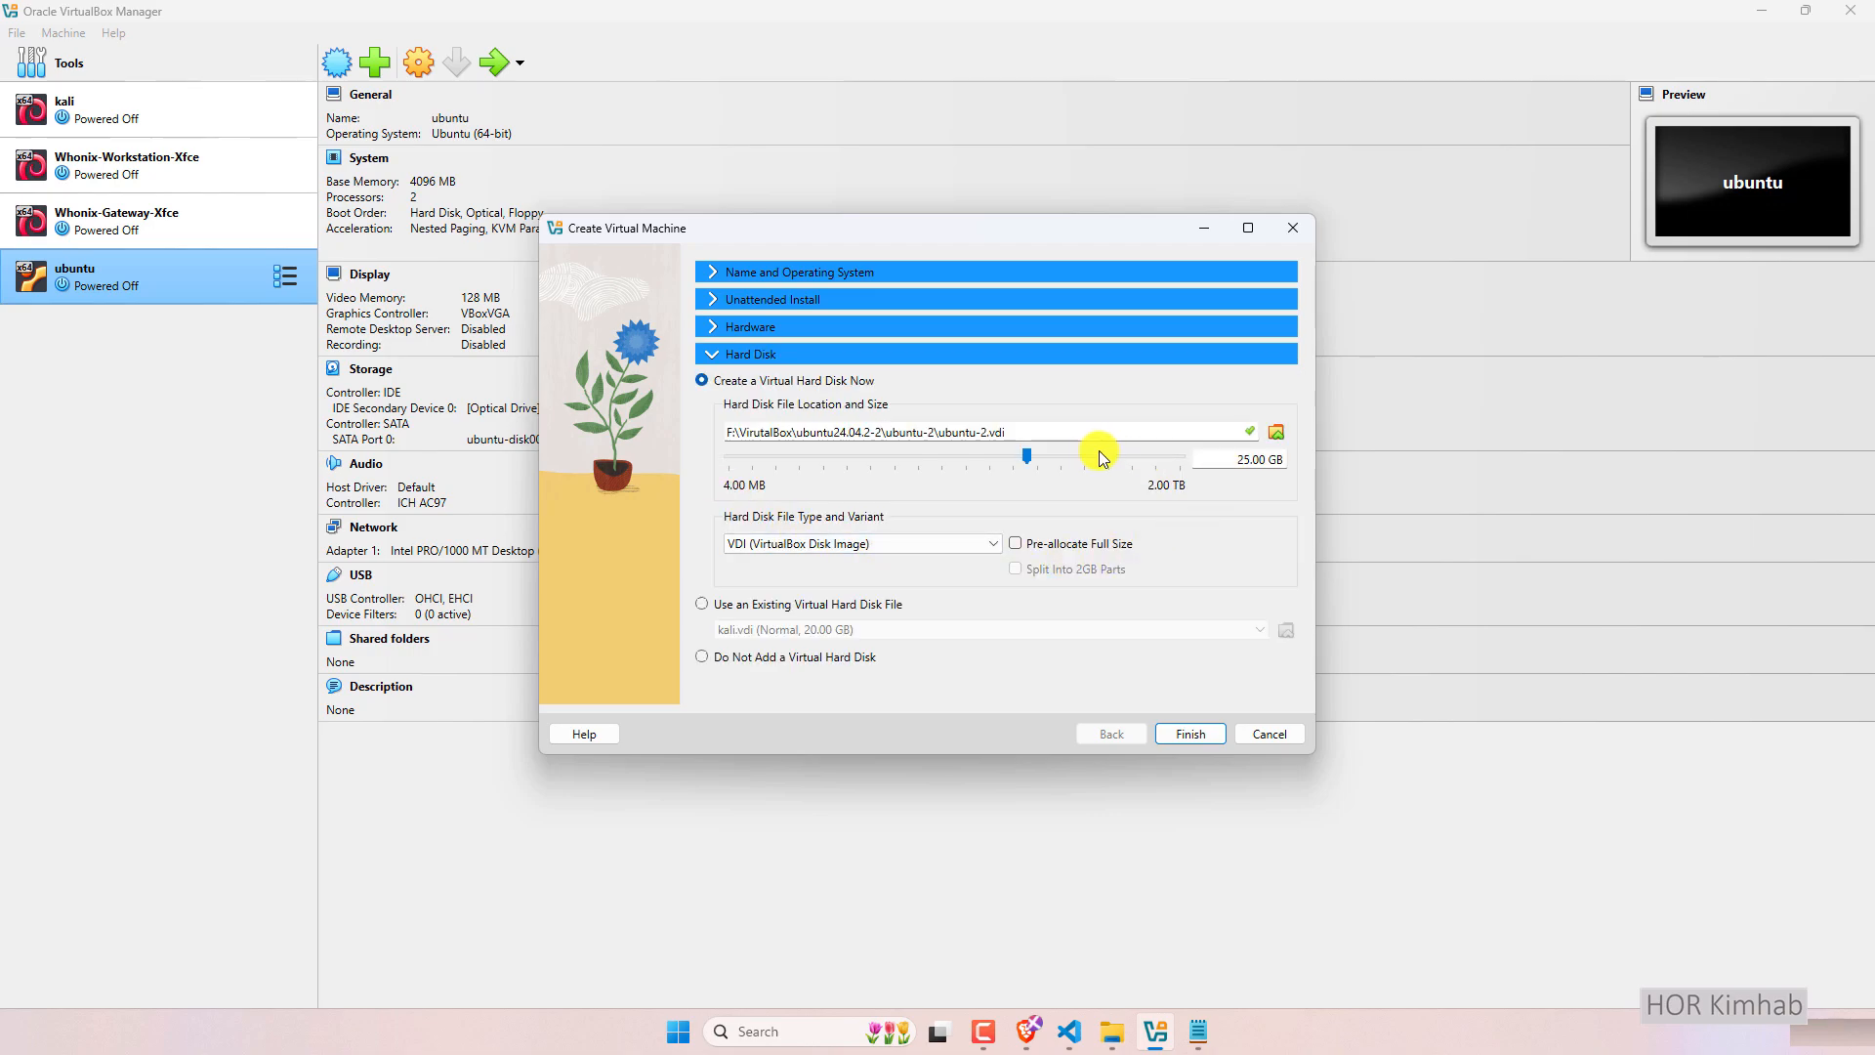
pyautogui.moveTo(1207, 457); pyautogui.dragTo(1269, 466)
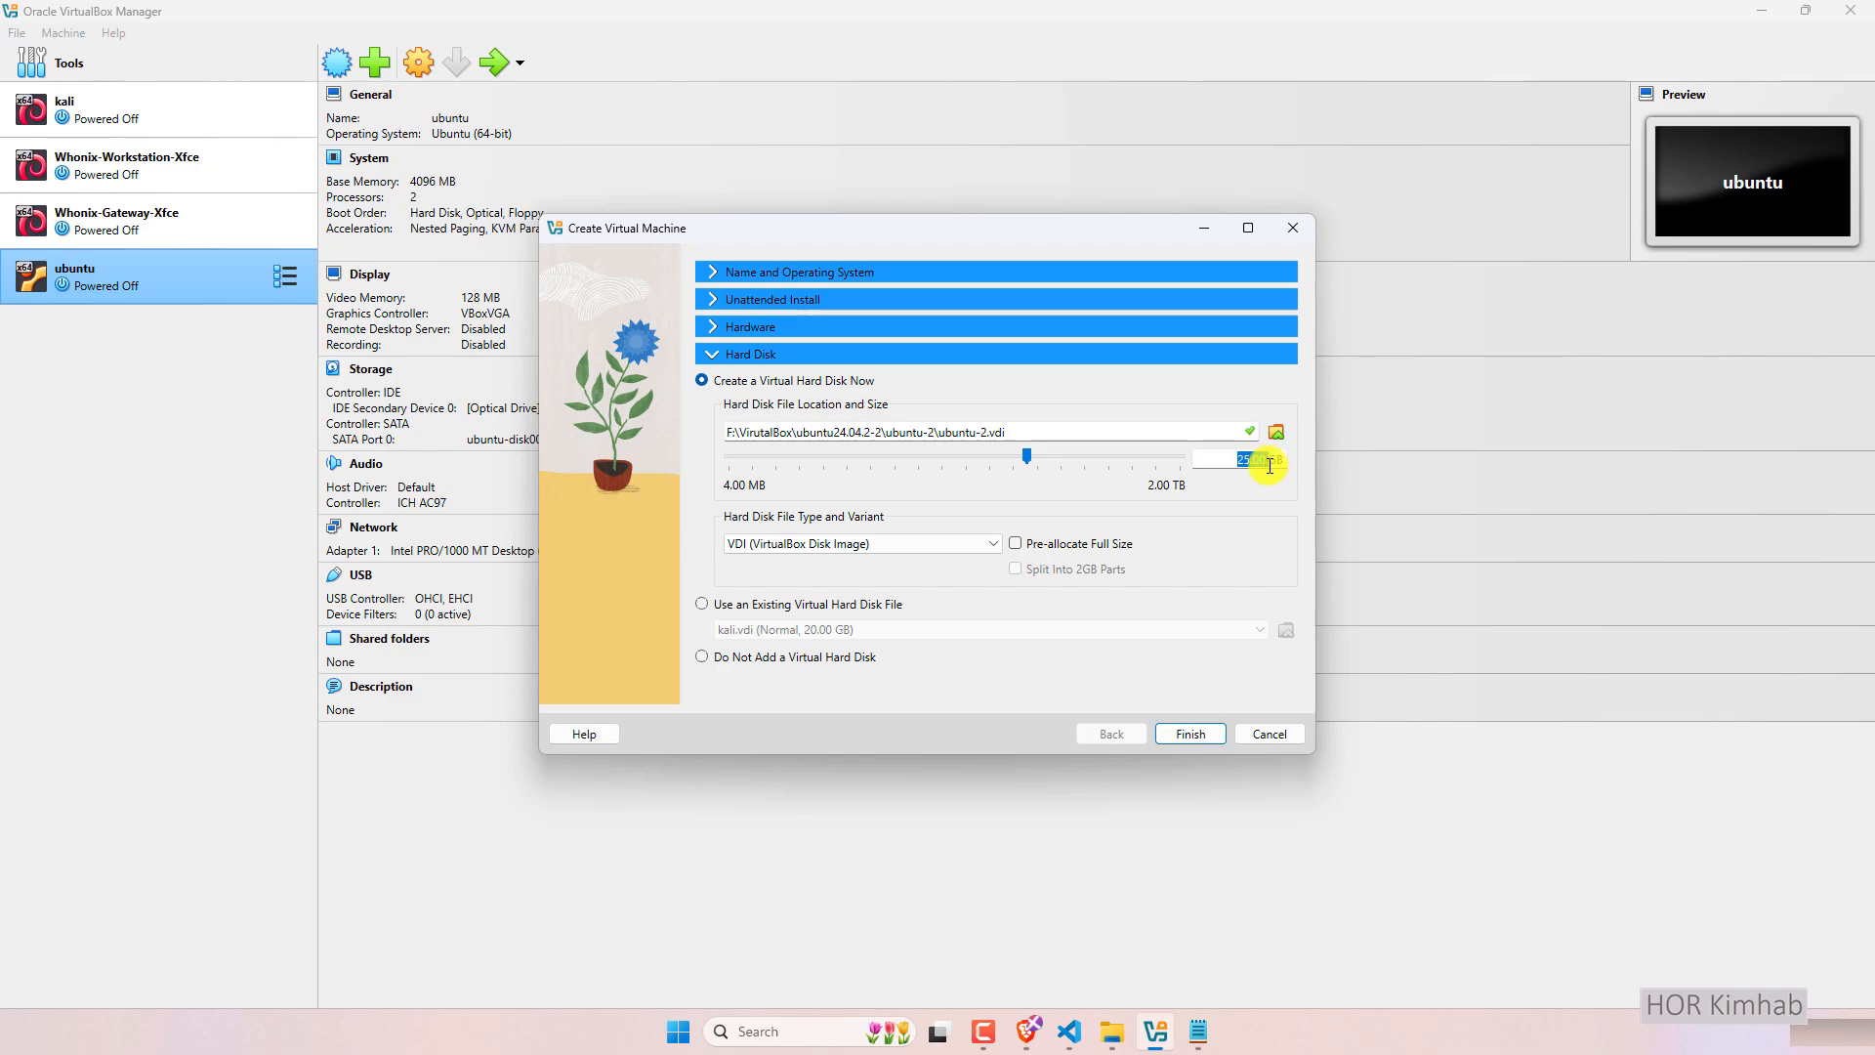
pyautogui.press('BackSpace')
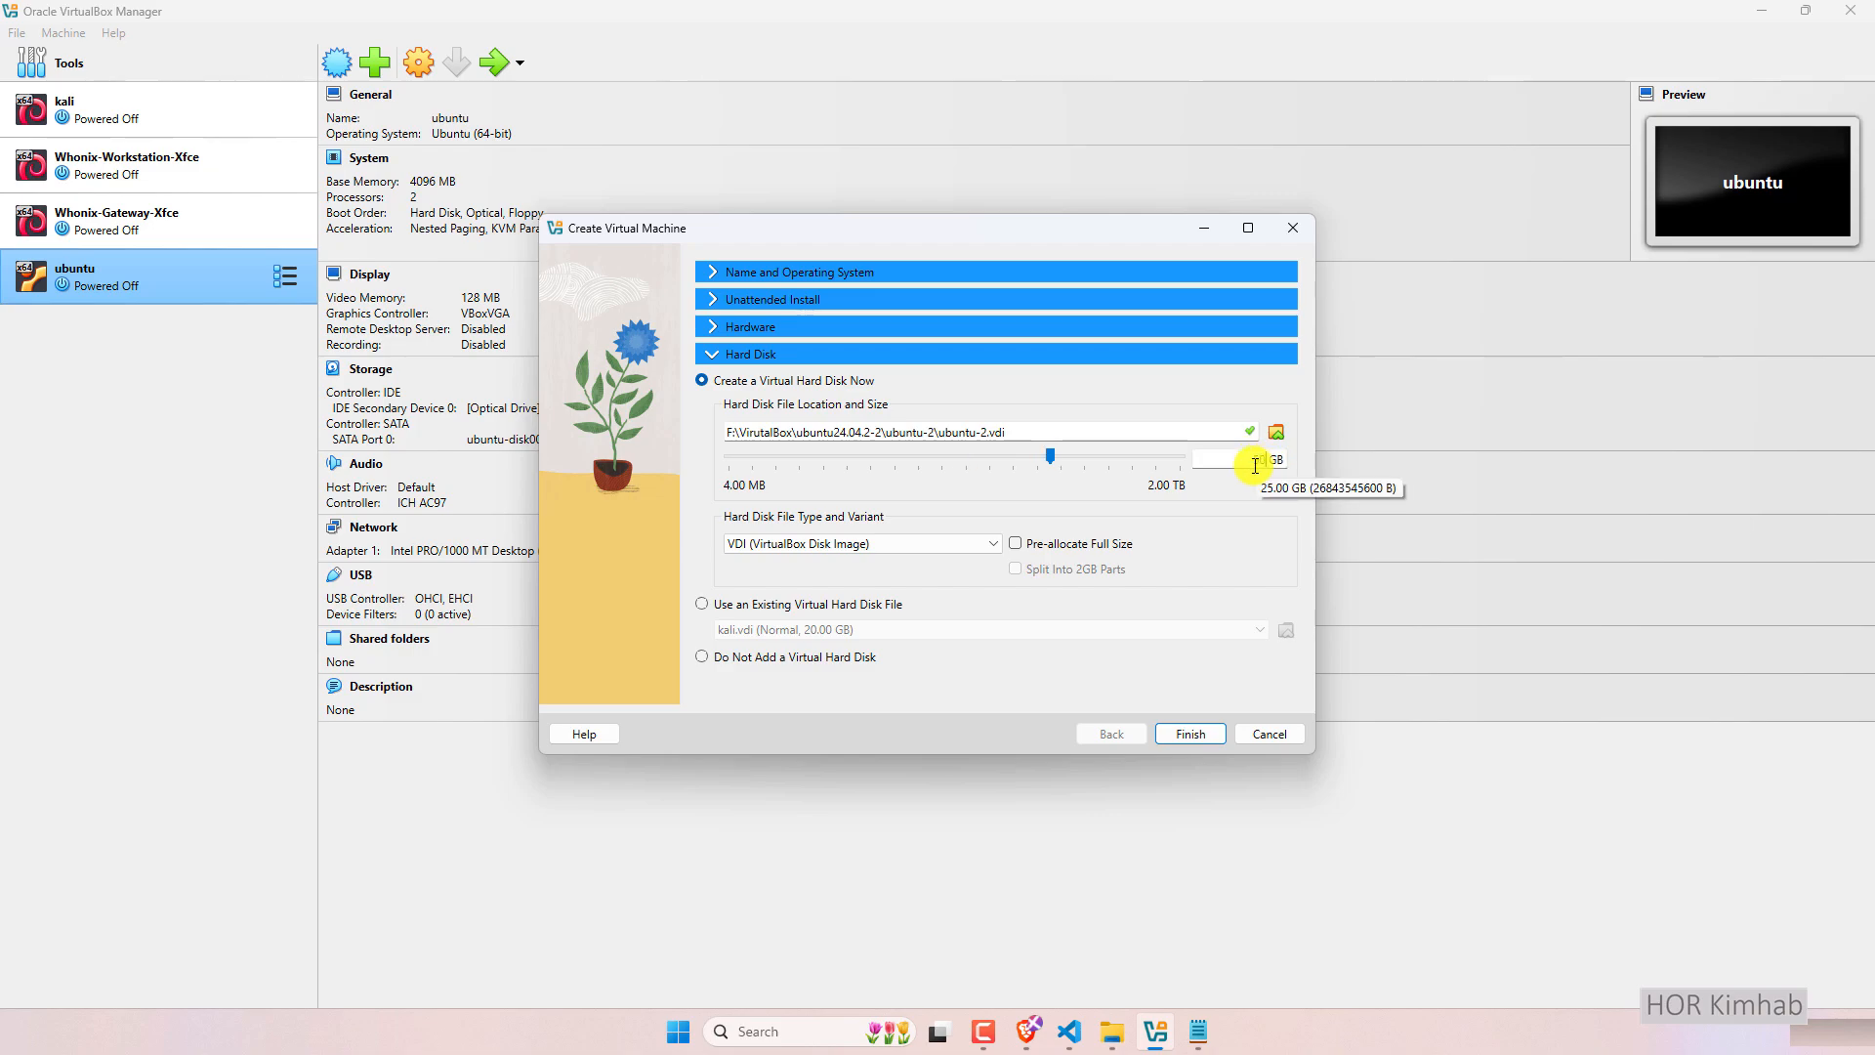
pyautogui.click(875, 544)
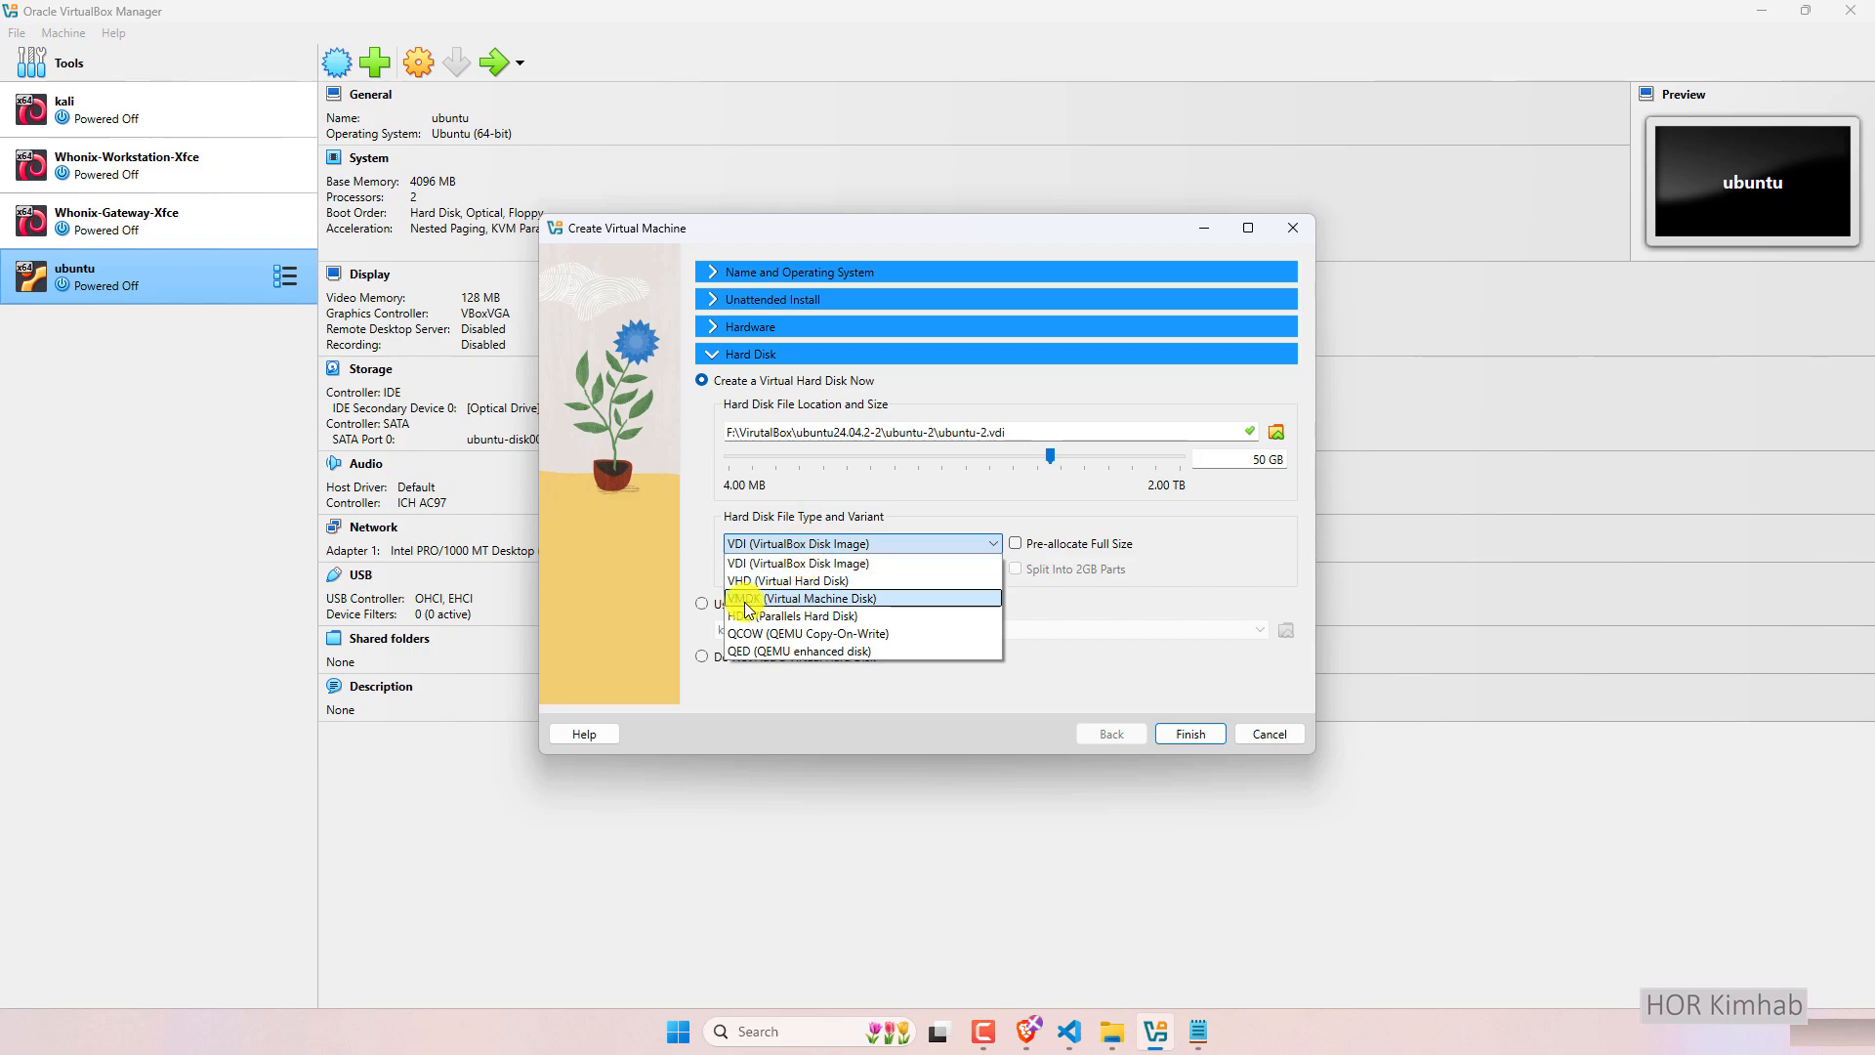
pyautogui.click(787, 599)
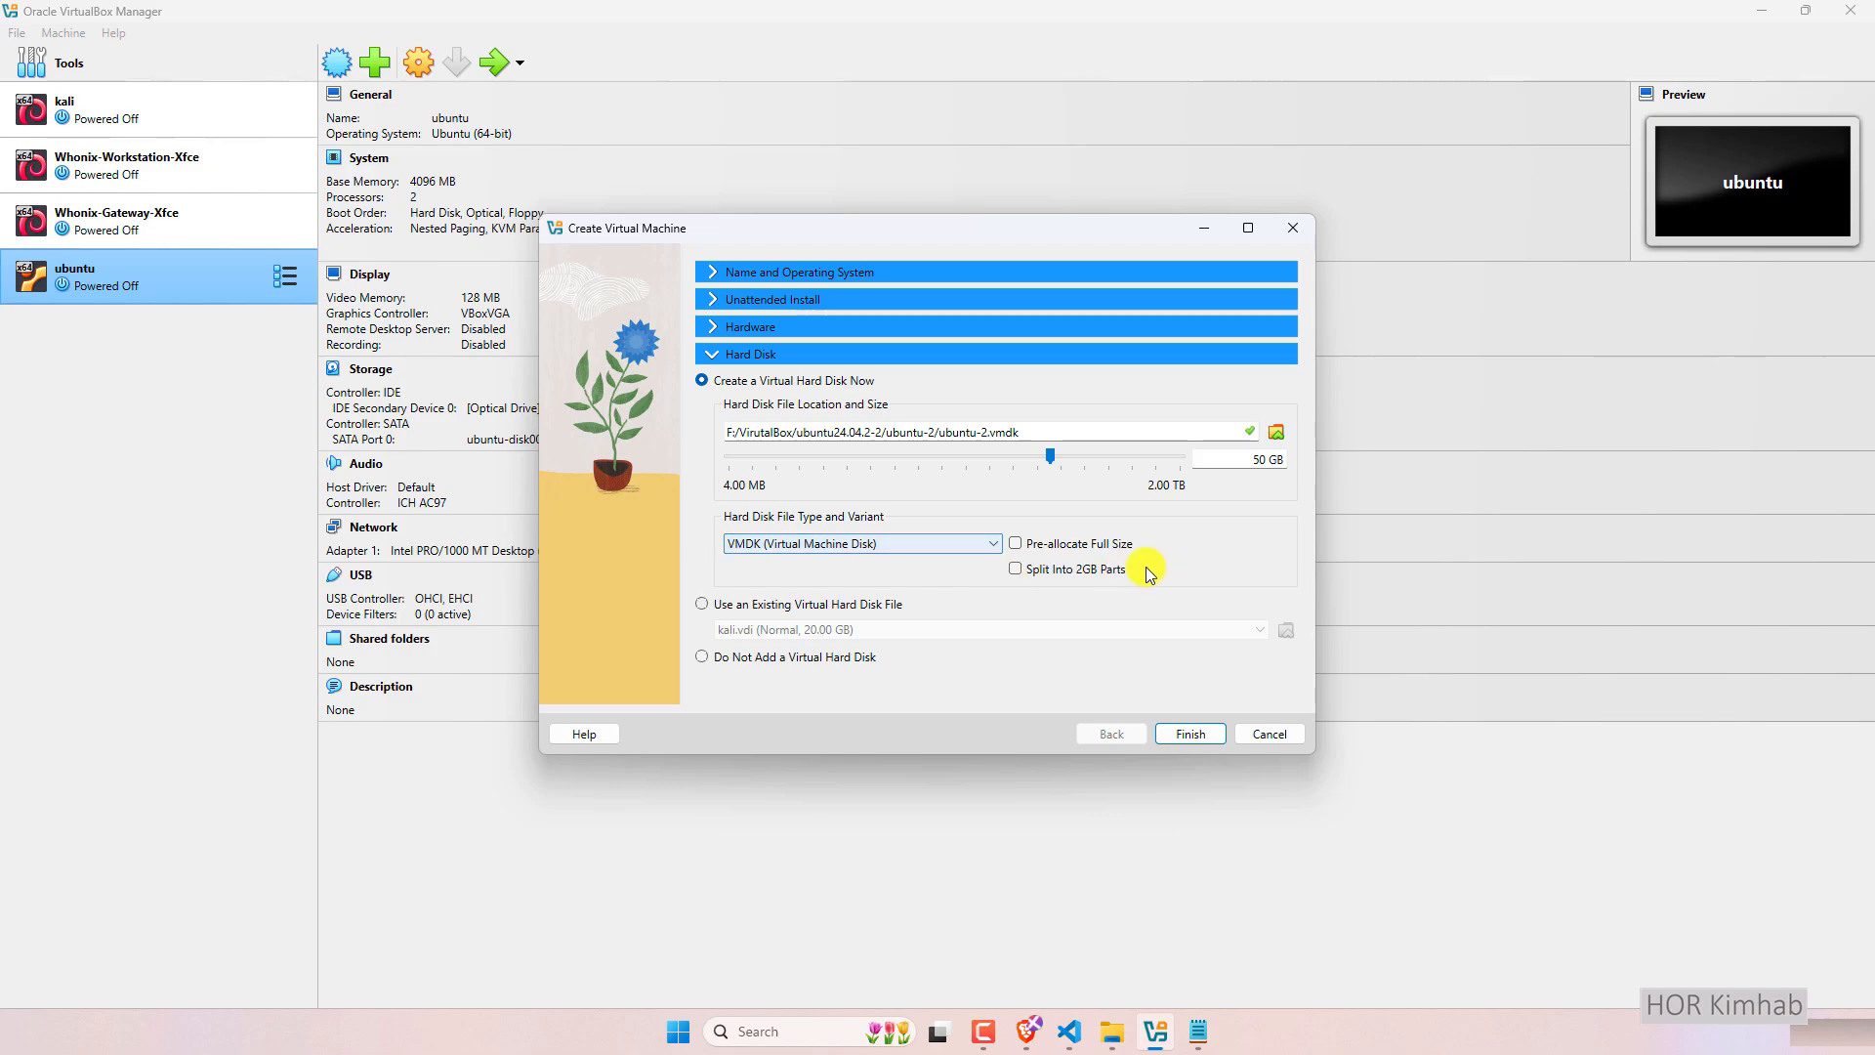
# Finish creating ubuntu-2 and boot it with Ubuntu (safe graphics) from the GRUB menu.
pyautogui.click(1192, 735)
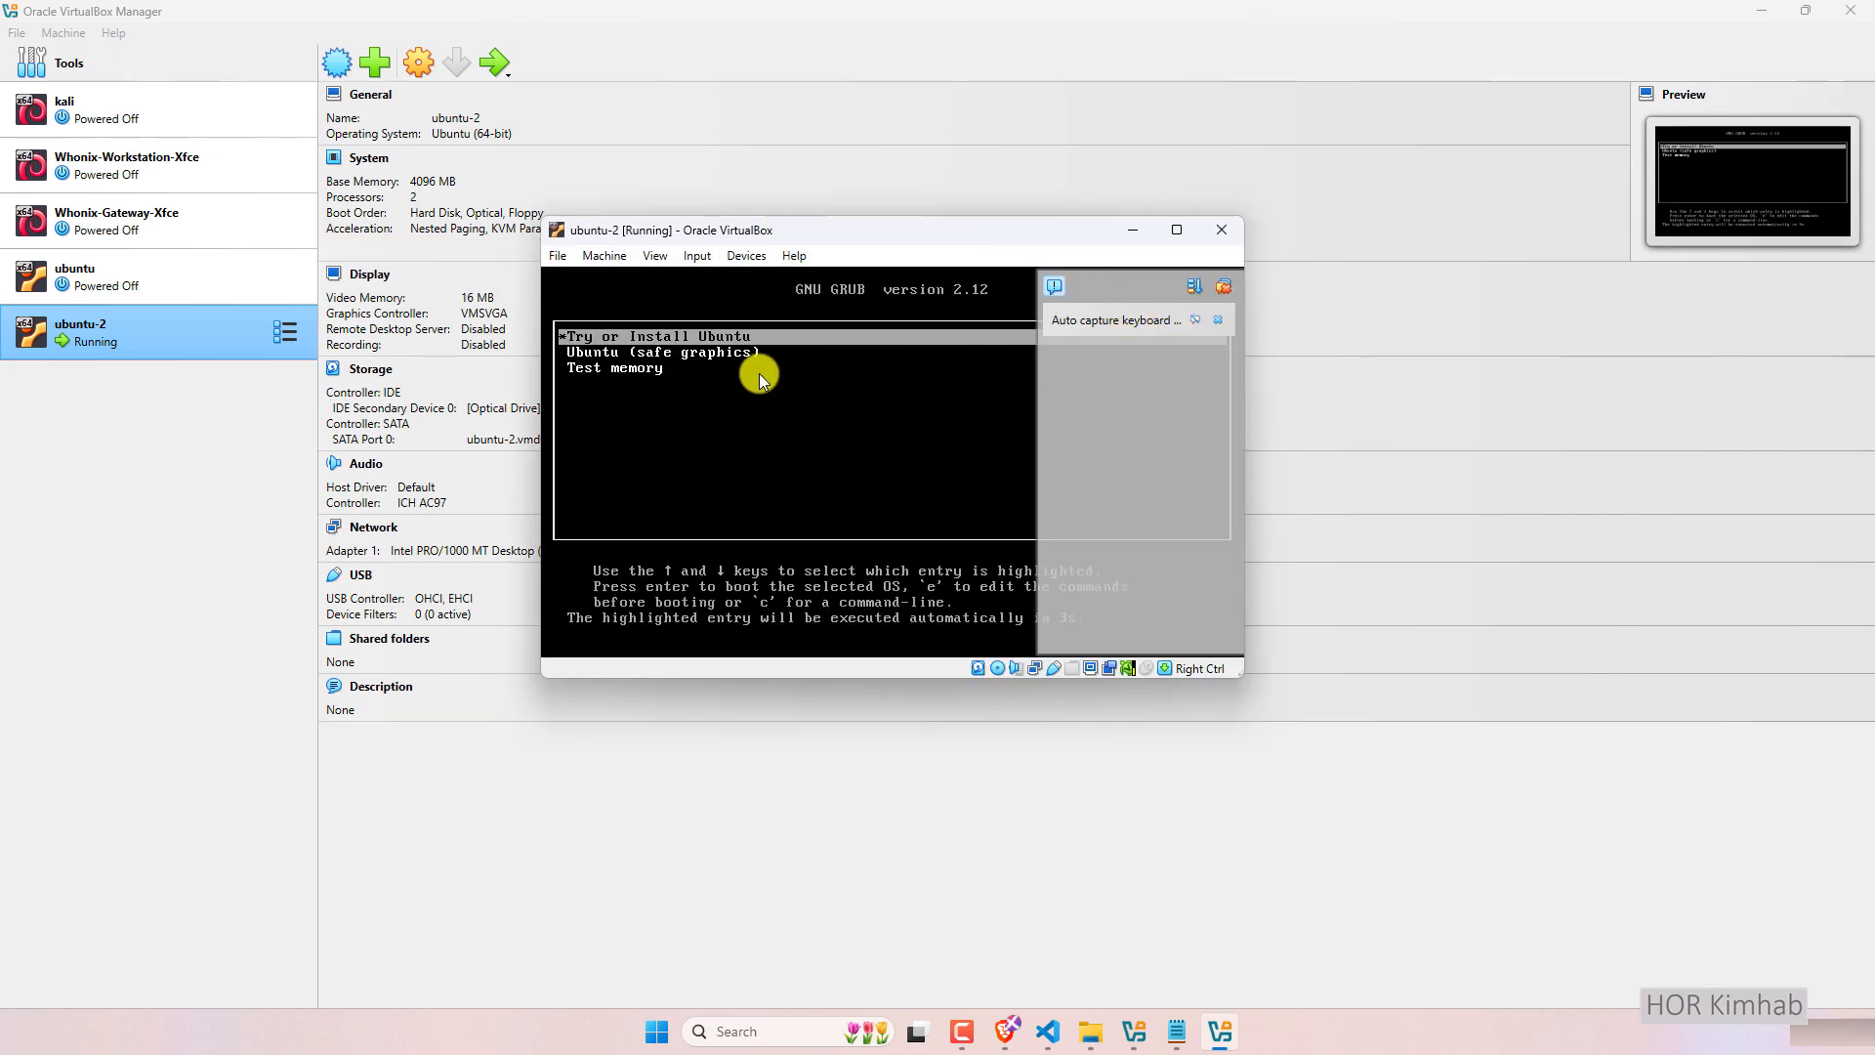
pyautogui.press('Down')
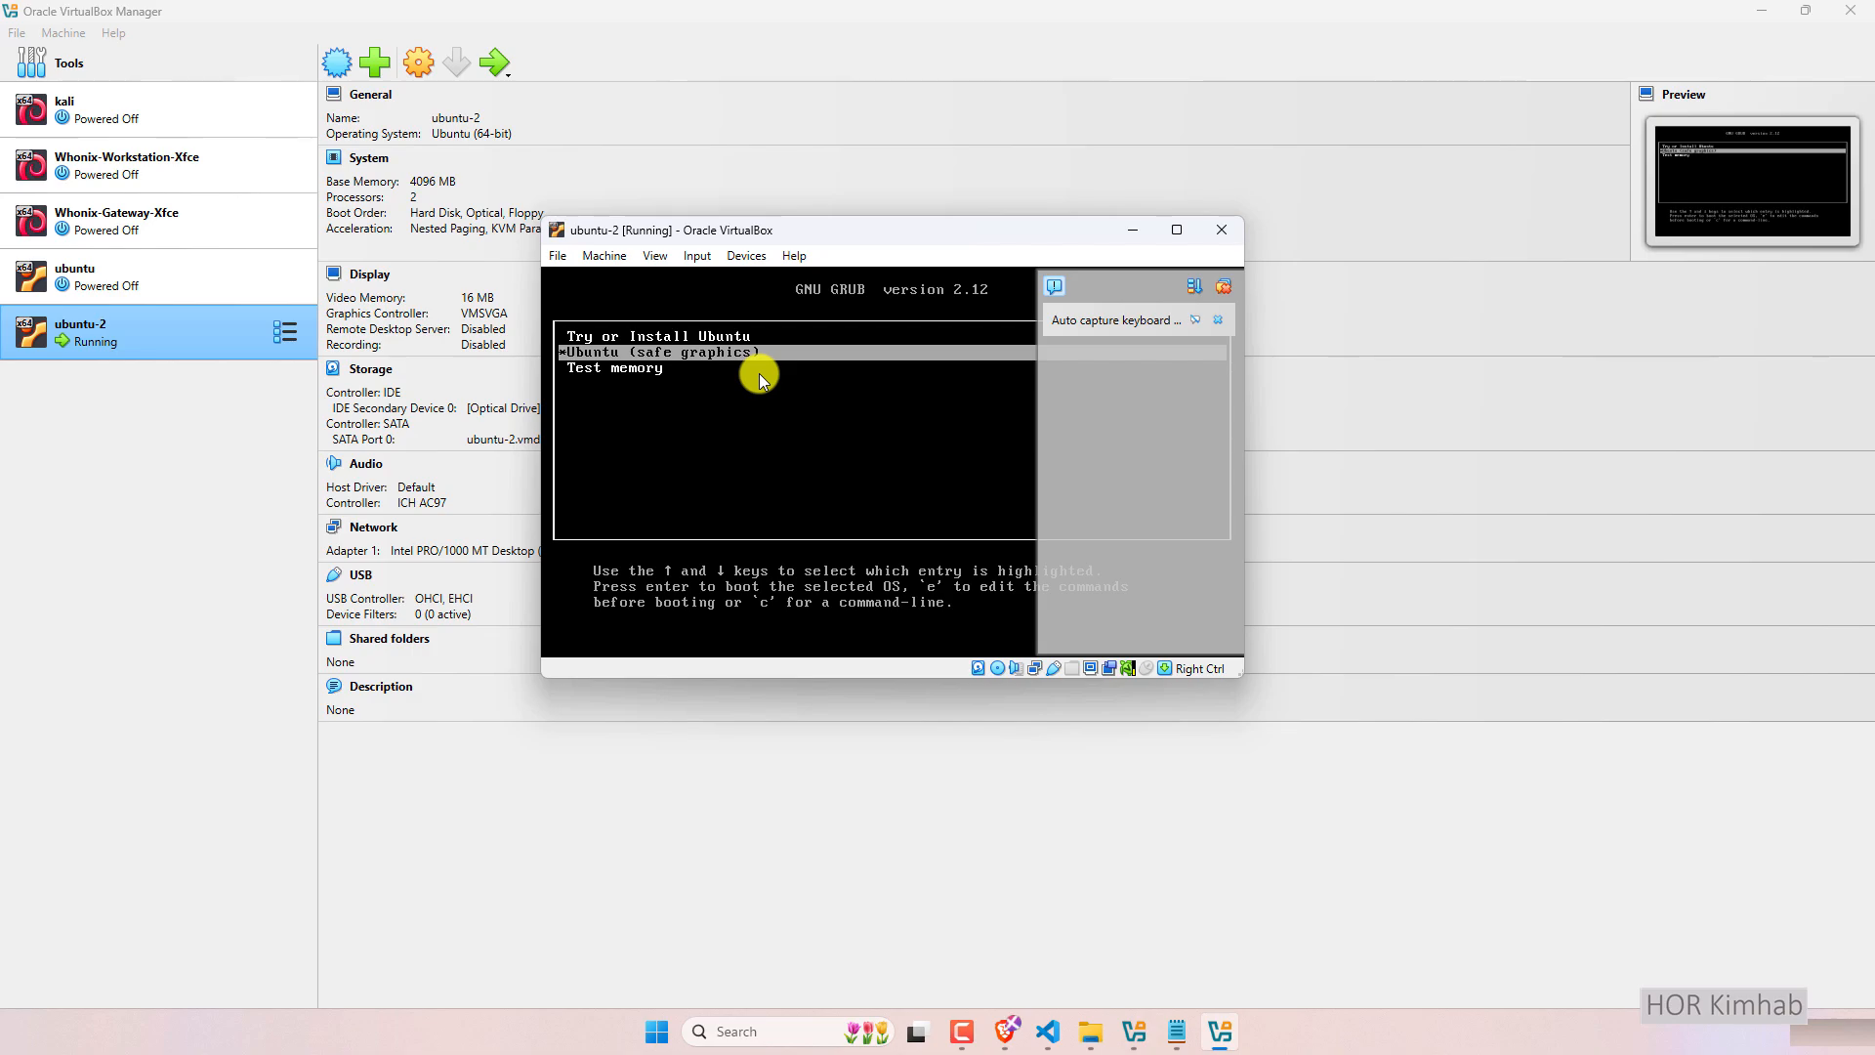
pyautogui.press('Return')
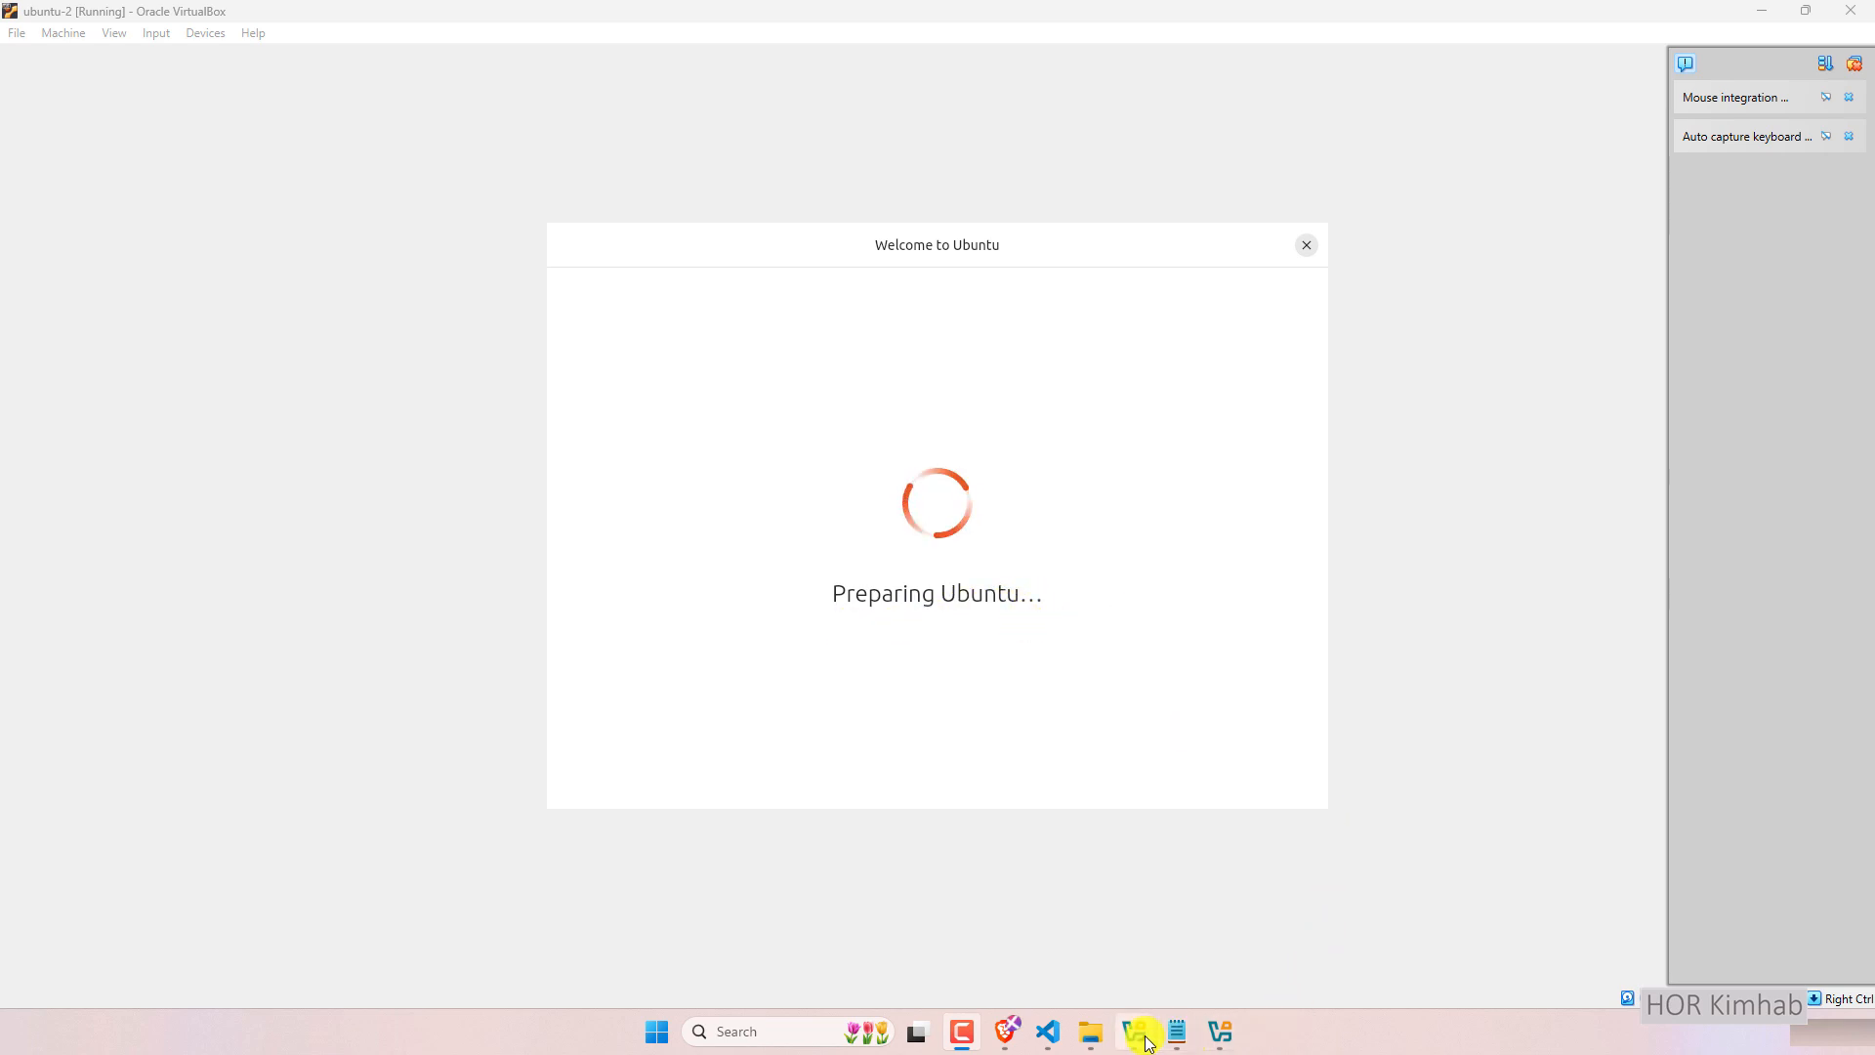
# Review ubuntu-2's settings in the VirtualBox Manager and close them with OK.
pyautogui.moveTo(1136, 1030)
pyautogui.click(1145, 946)
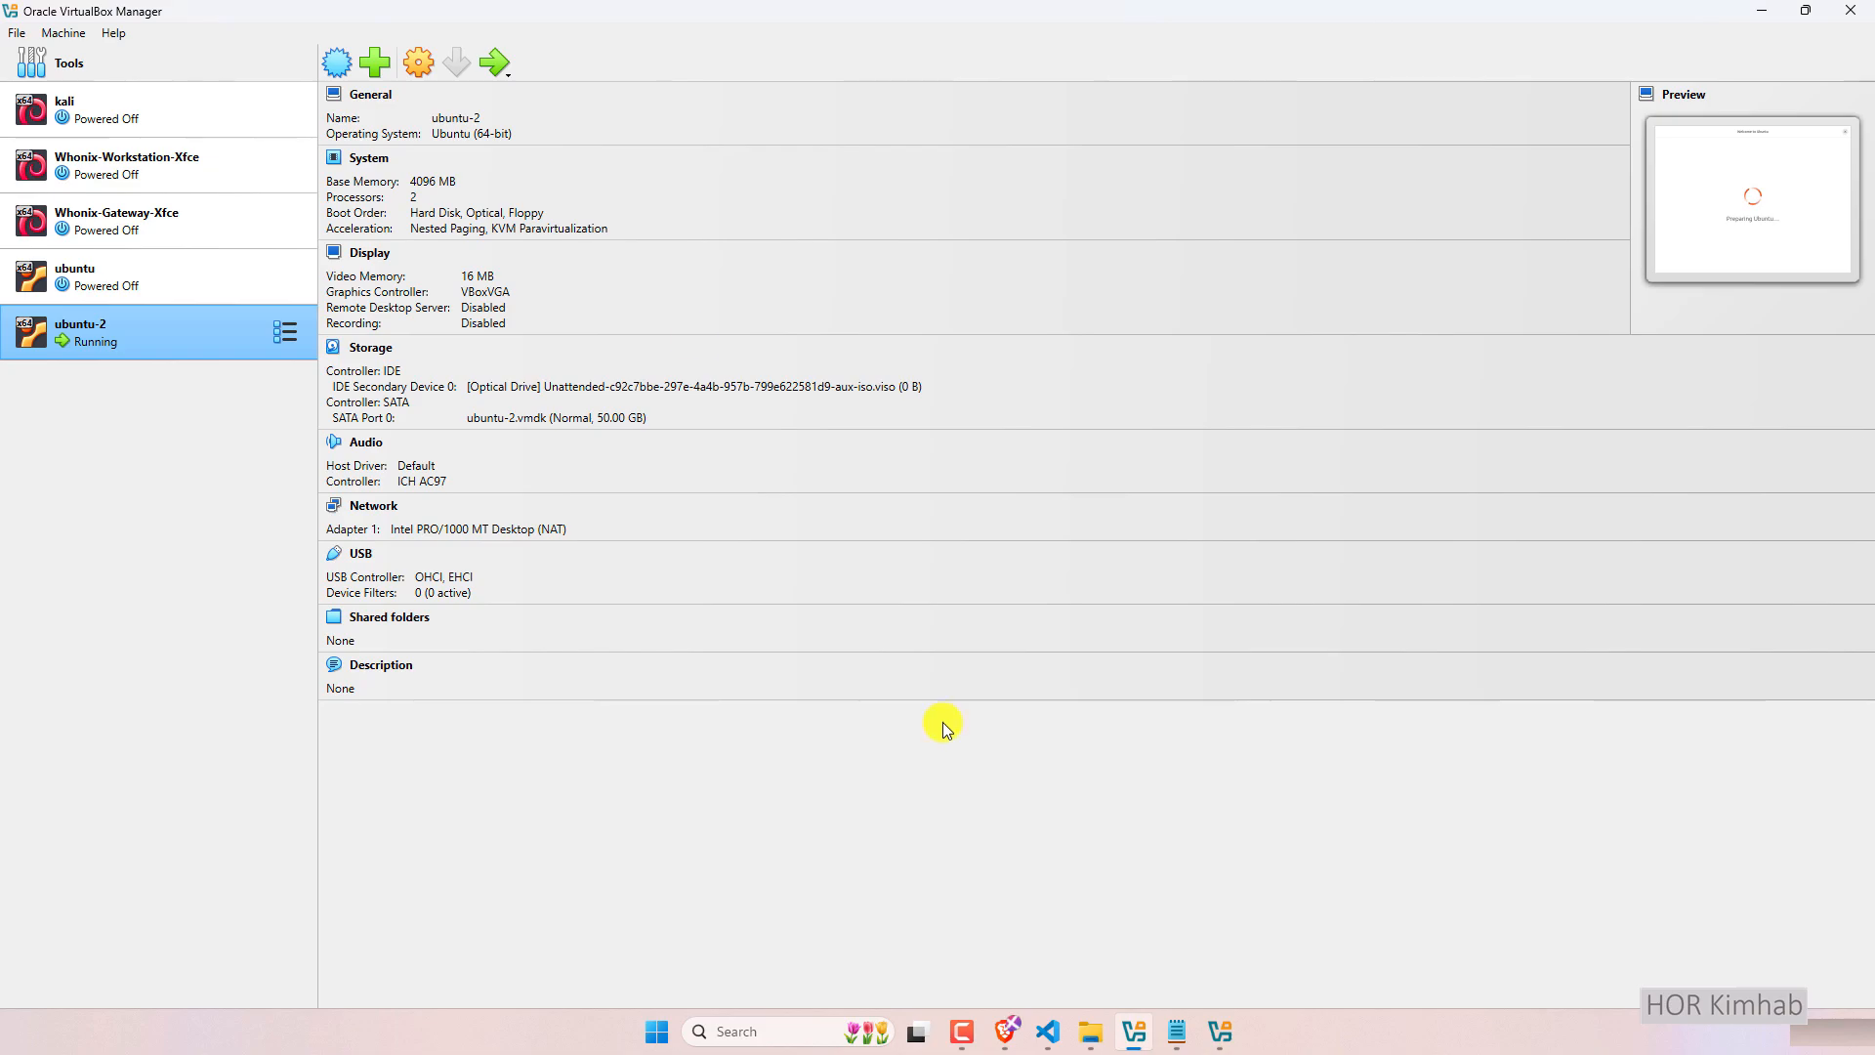
pyautogui.click(414, 63)
pyautogui.scroll(-2, 981, 517)
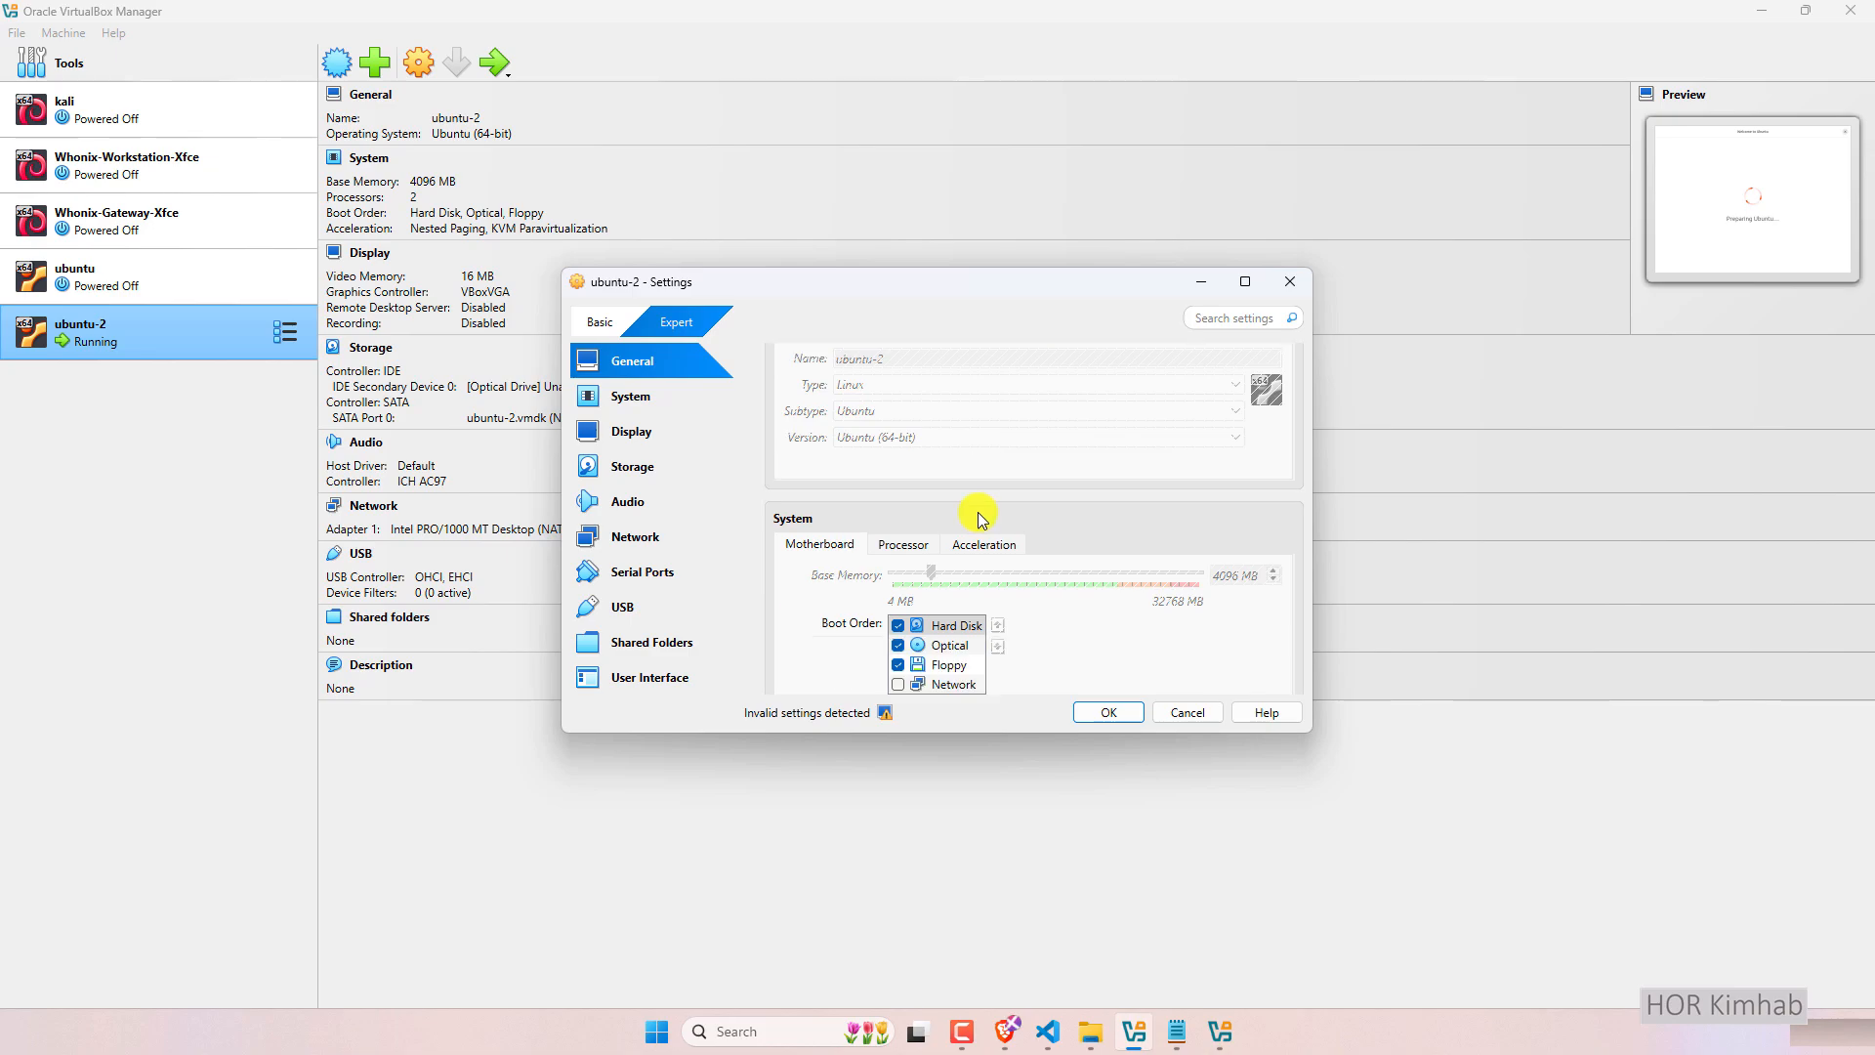
pyautogui.scroll(-3, 976, 513)
pyautogui.scroll(-2, 840, 449)
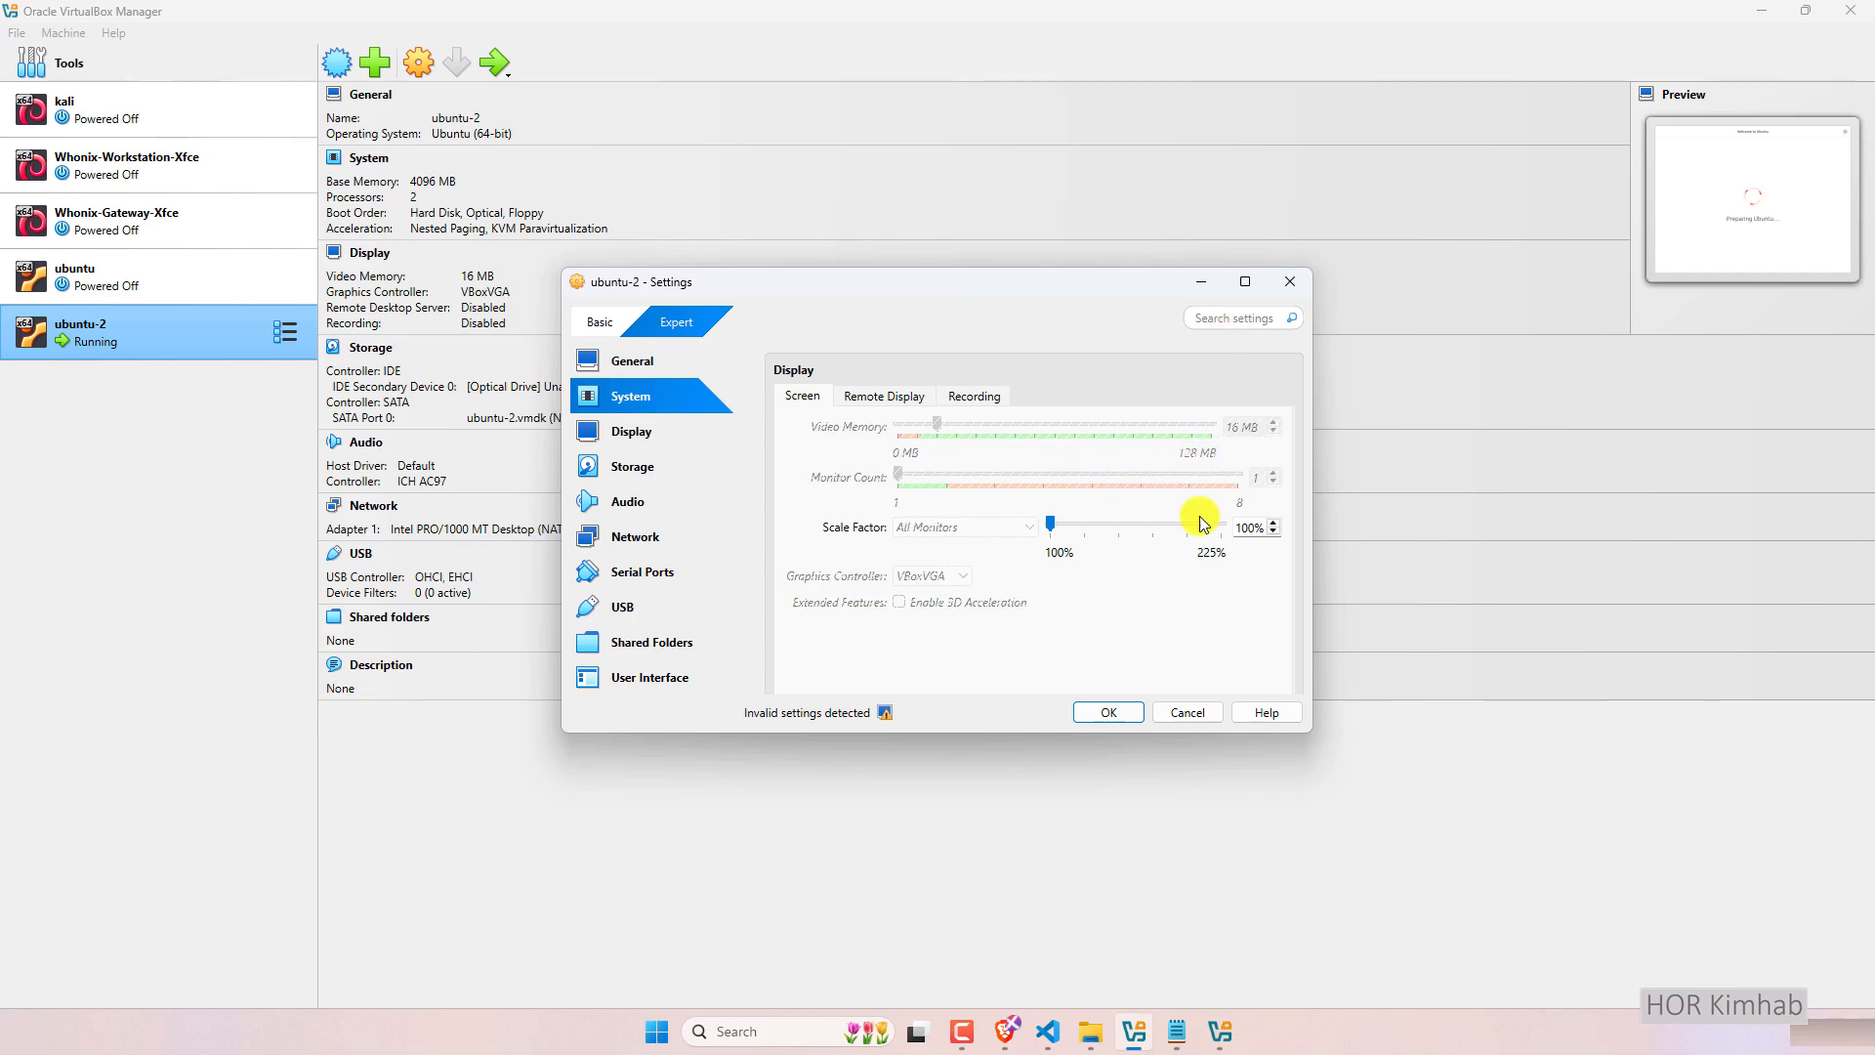
pyautogui.click(1111, 713)
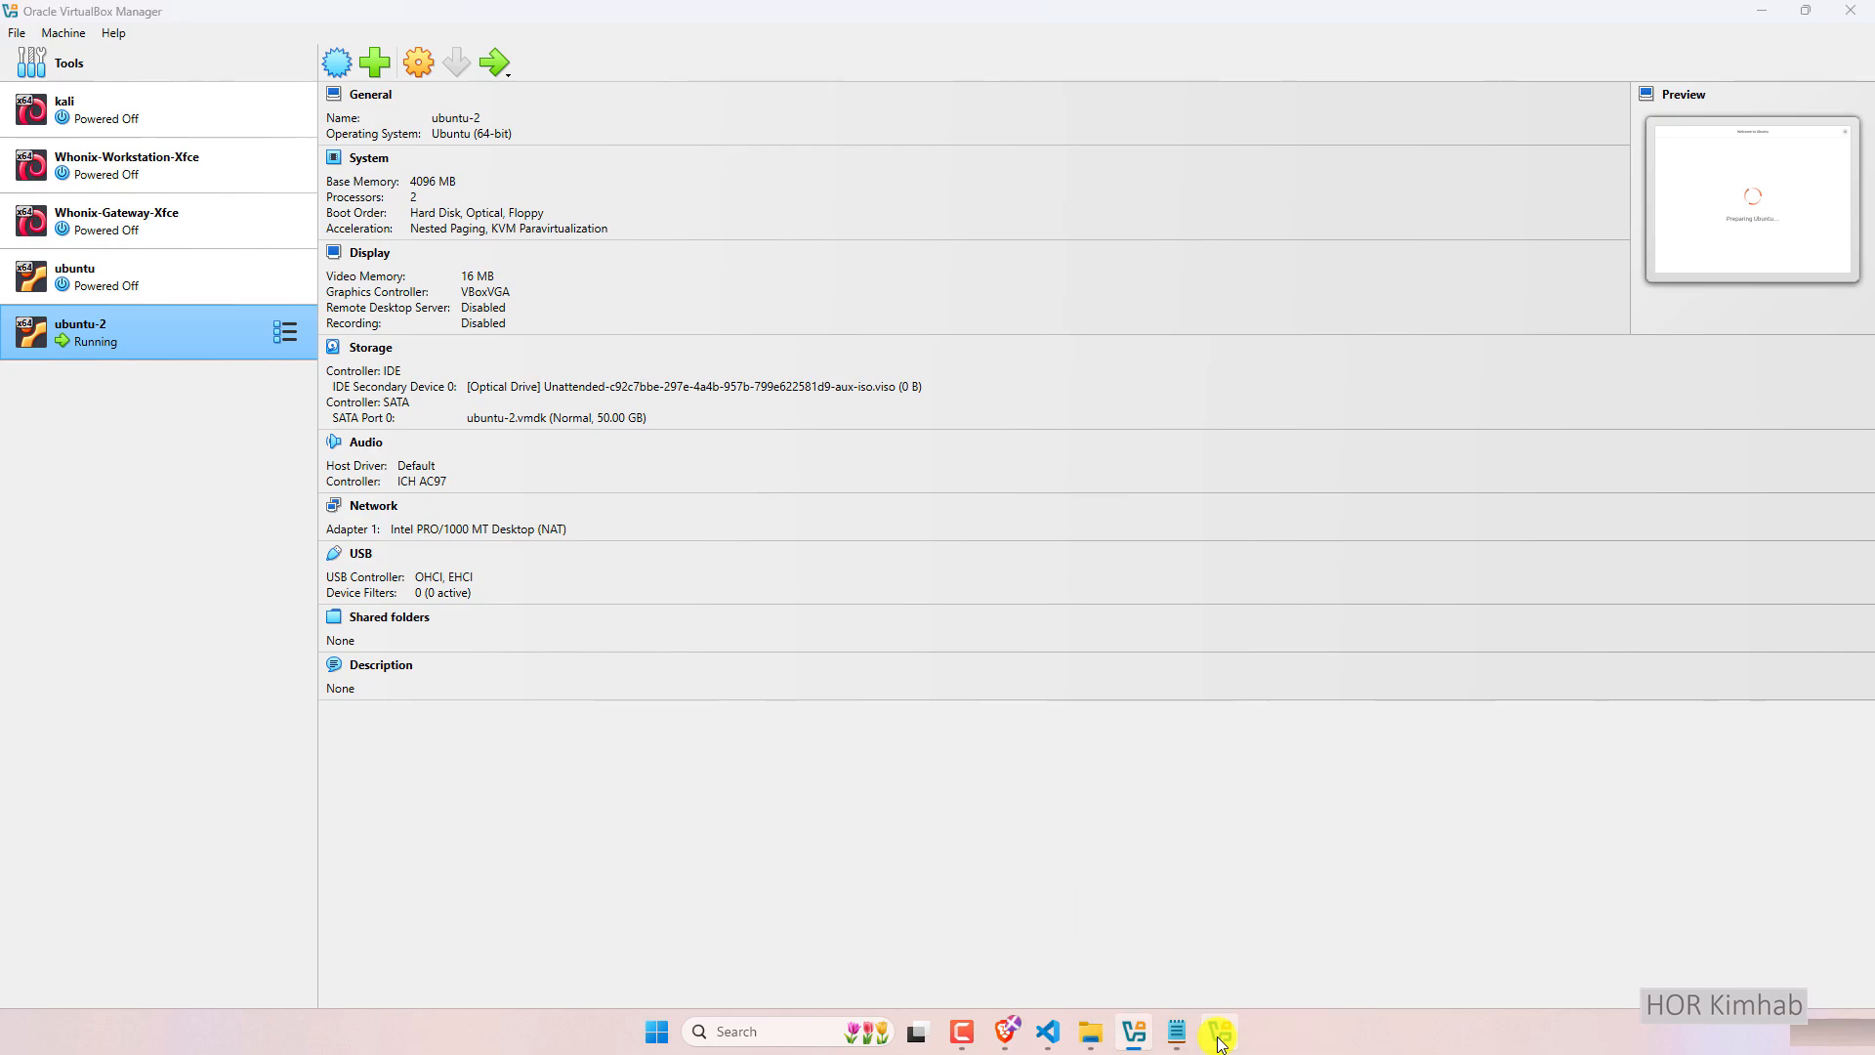
# Close the running ubuntu-2 window and power off the machine.
pyautogui.click(1220, 1041)
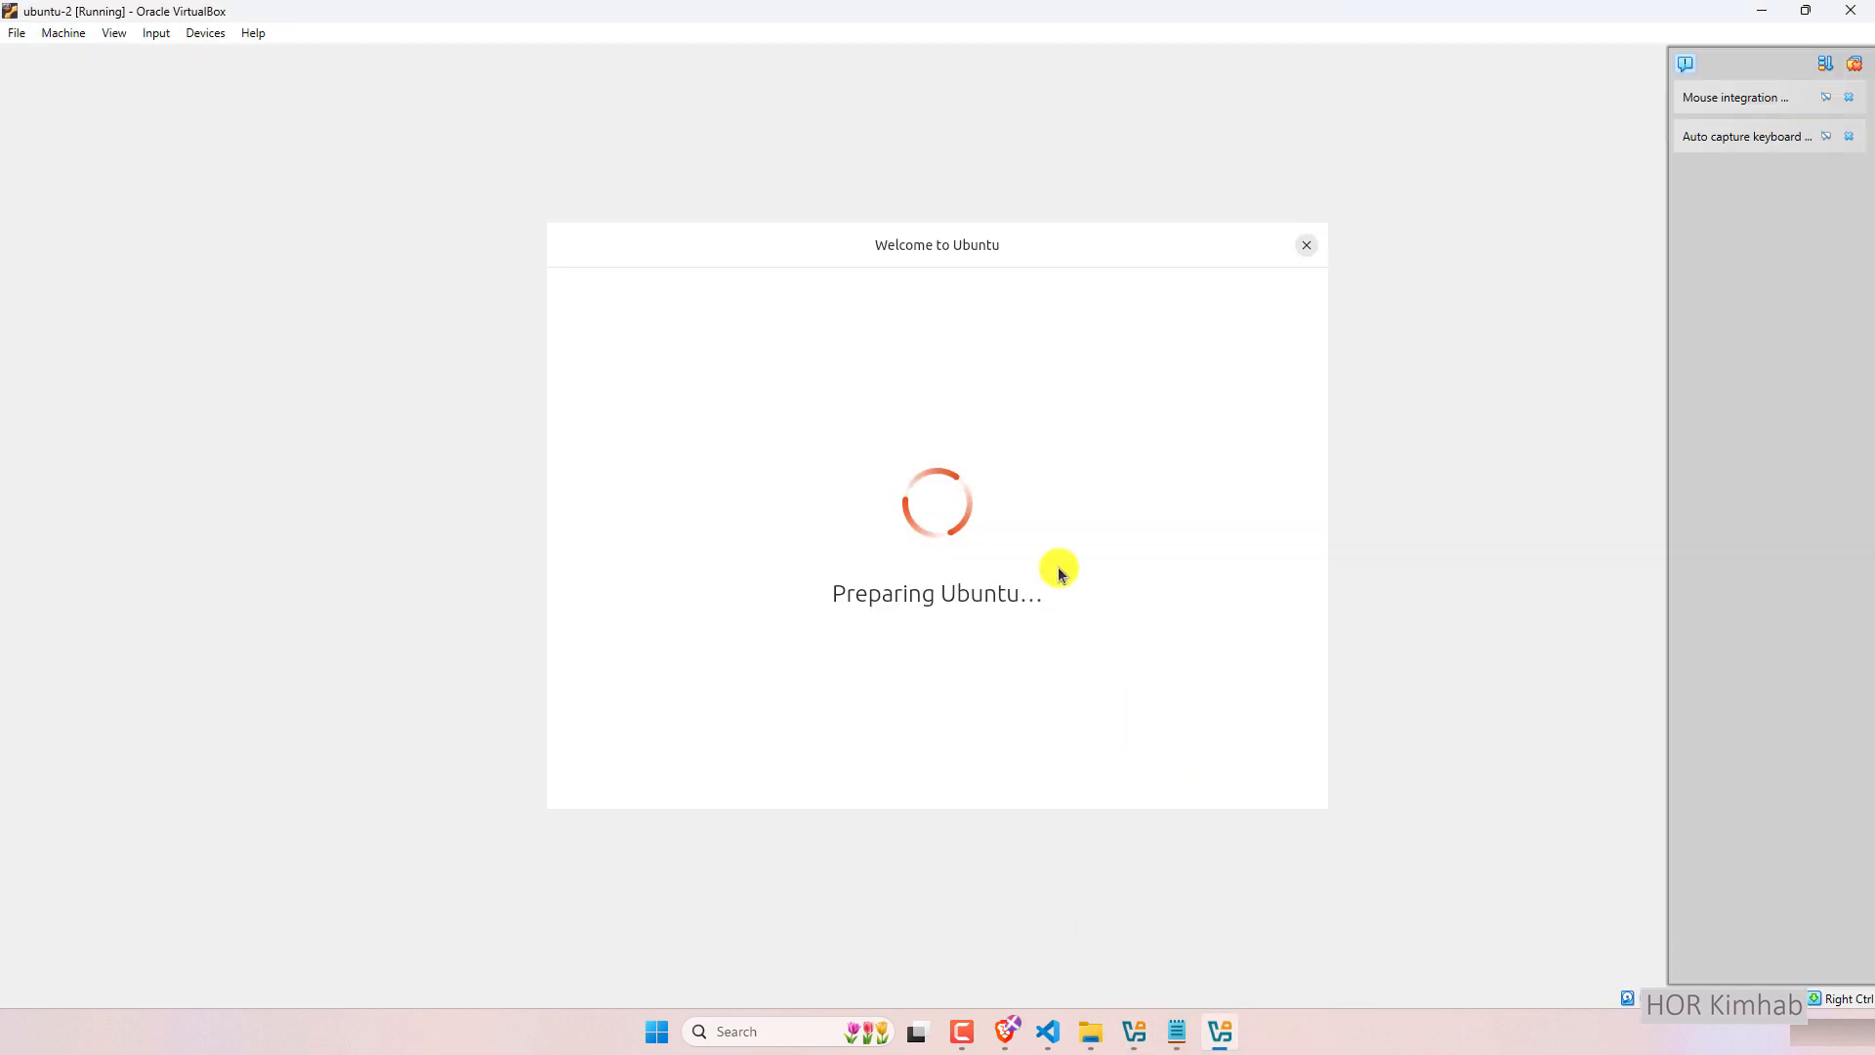
pyautogui.click(1853, 11)
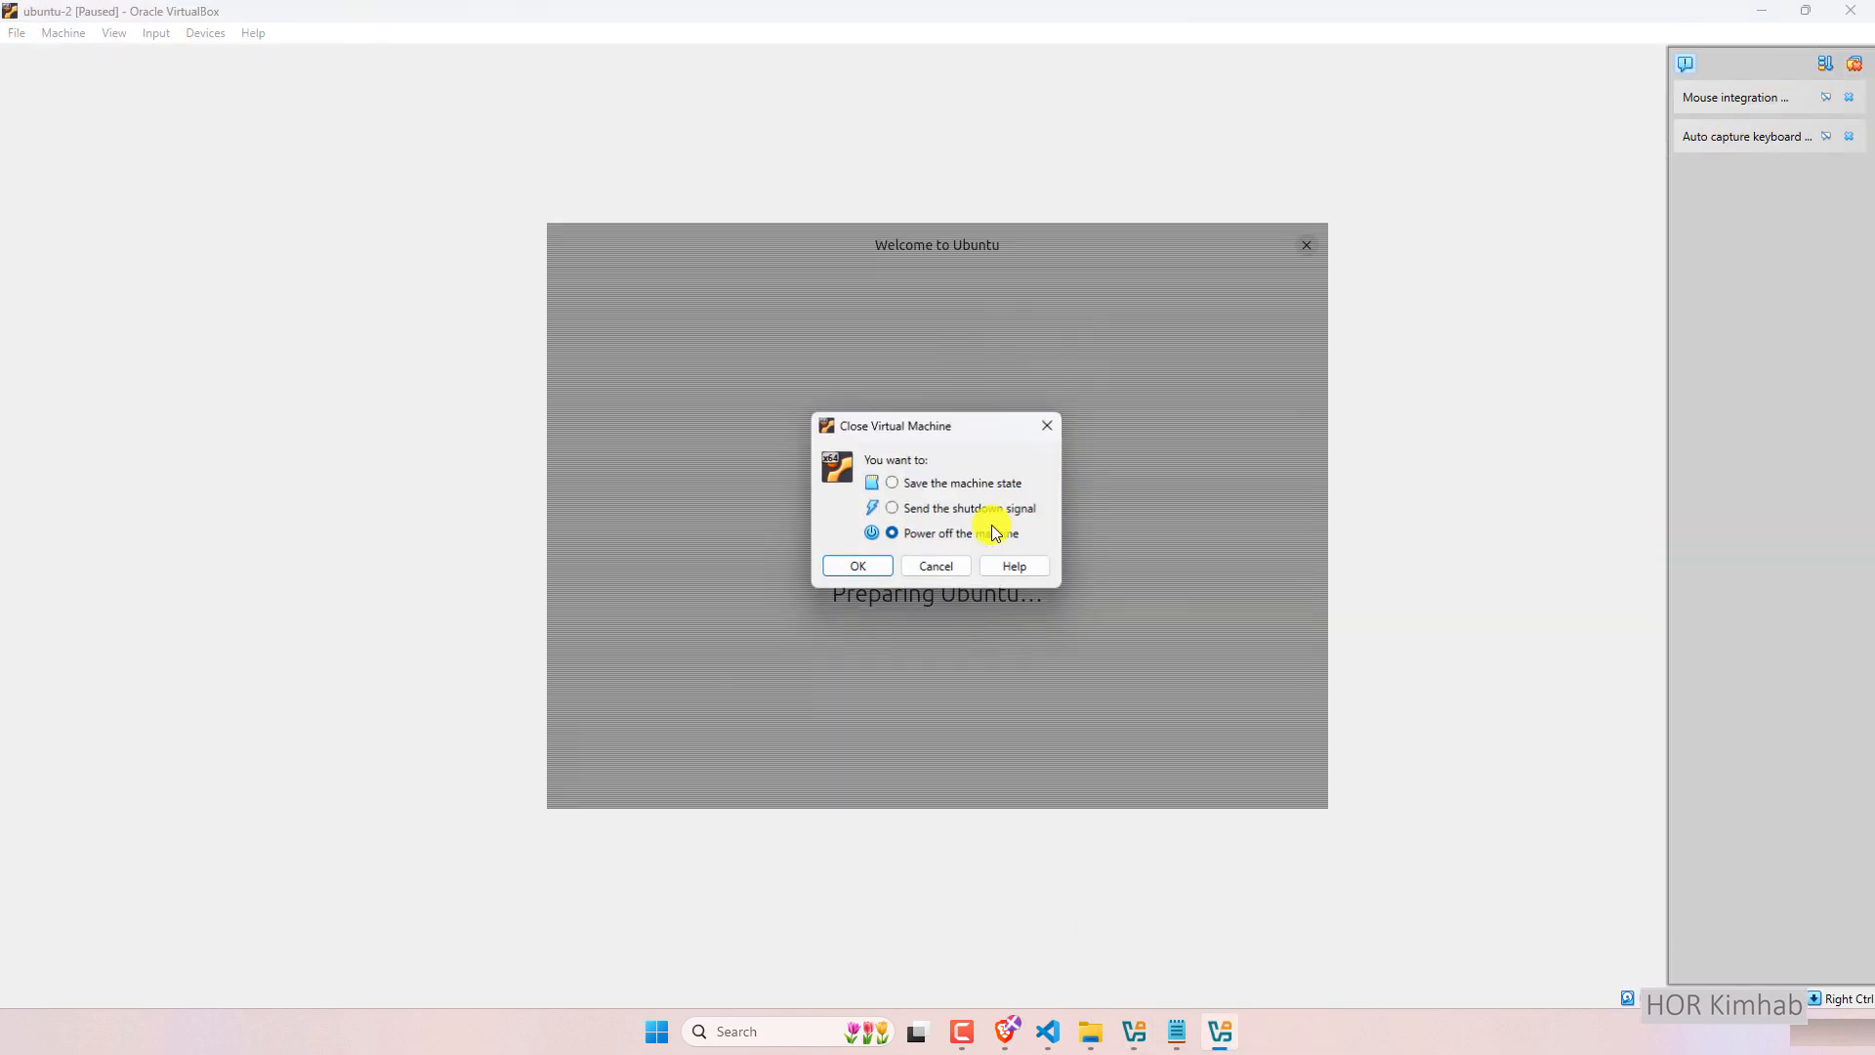
pyautogui.click(843, 569)
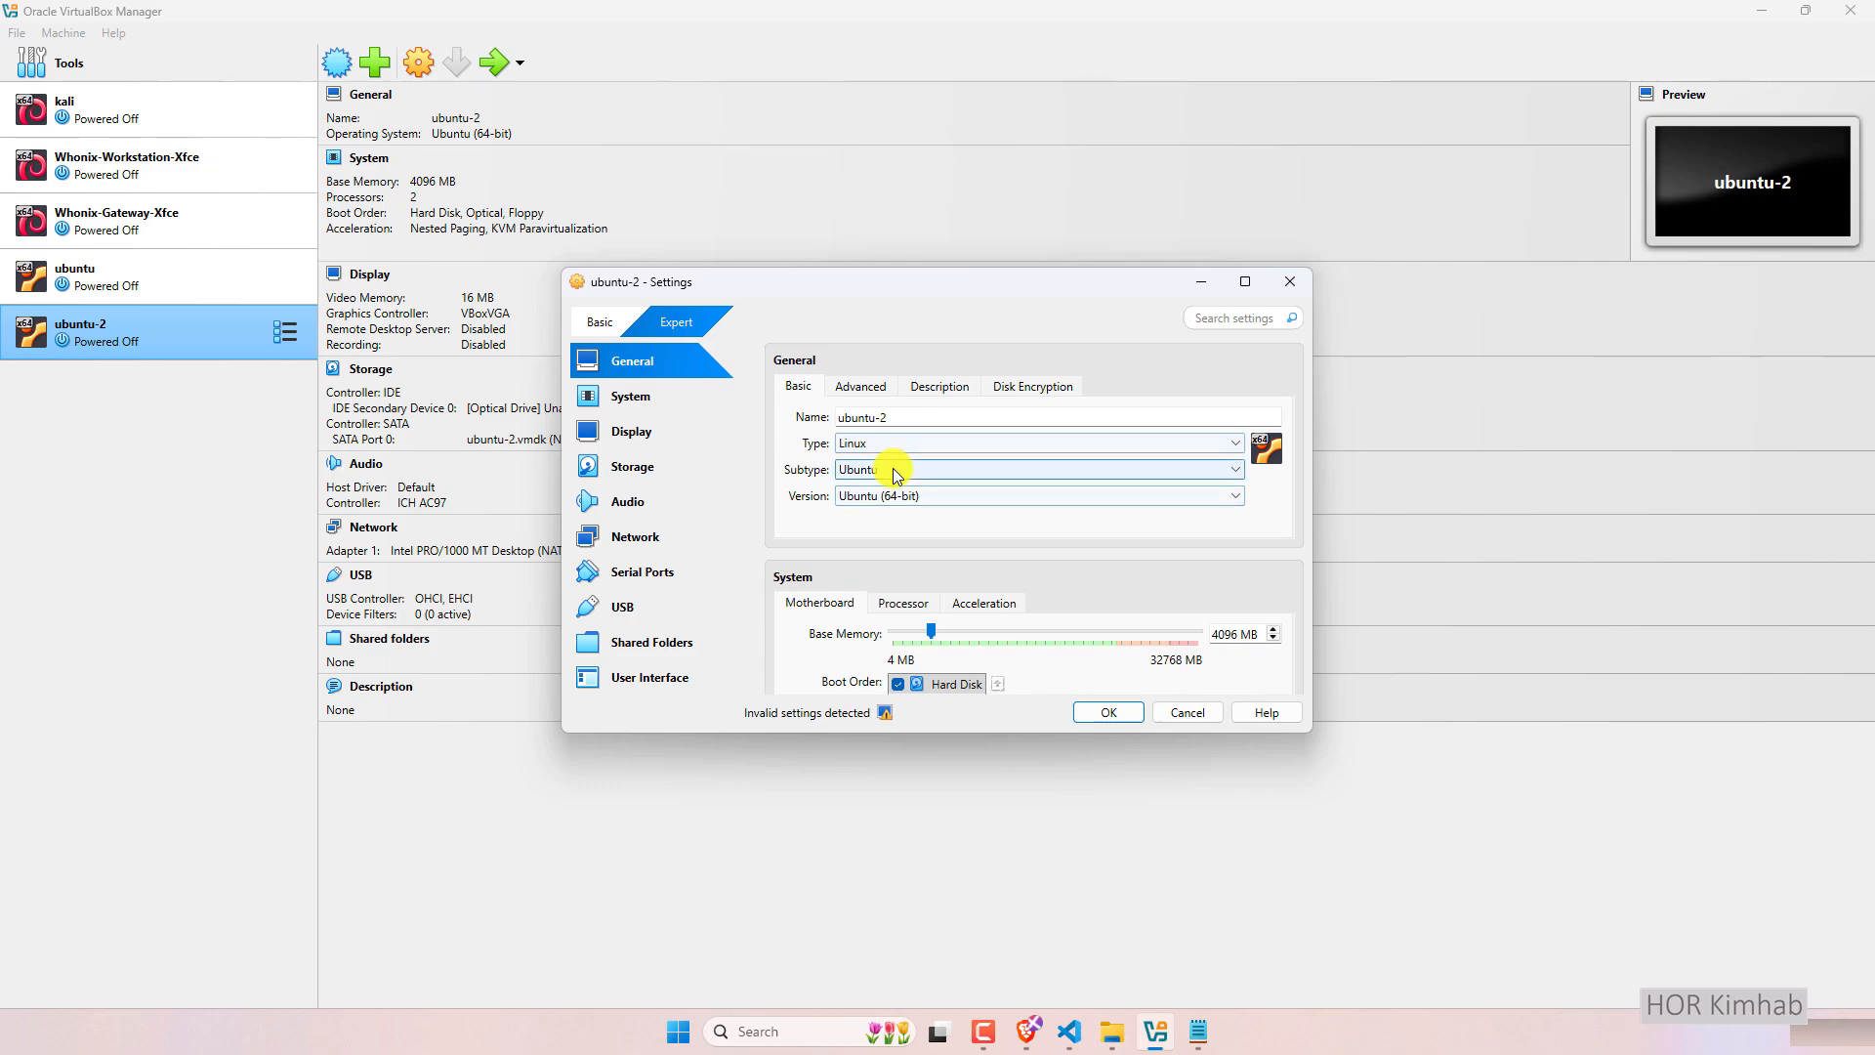
# Drag ubuntu-2's Video Memory slider up to 128 MB and save the settings.
pyautogui.scroll(-3, 889, 484)
pyautogui.scroll(-5, 1046, 532)
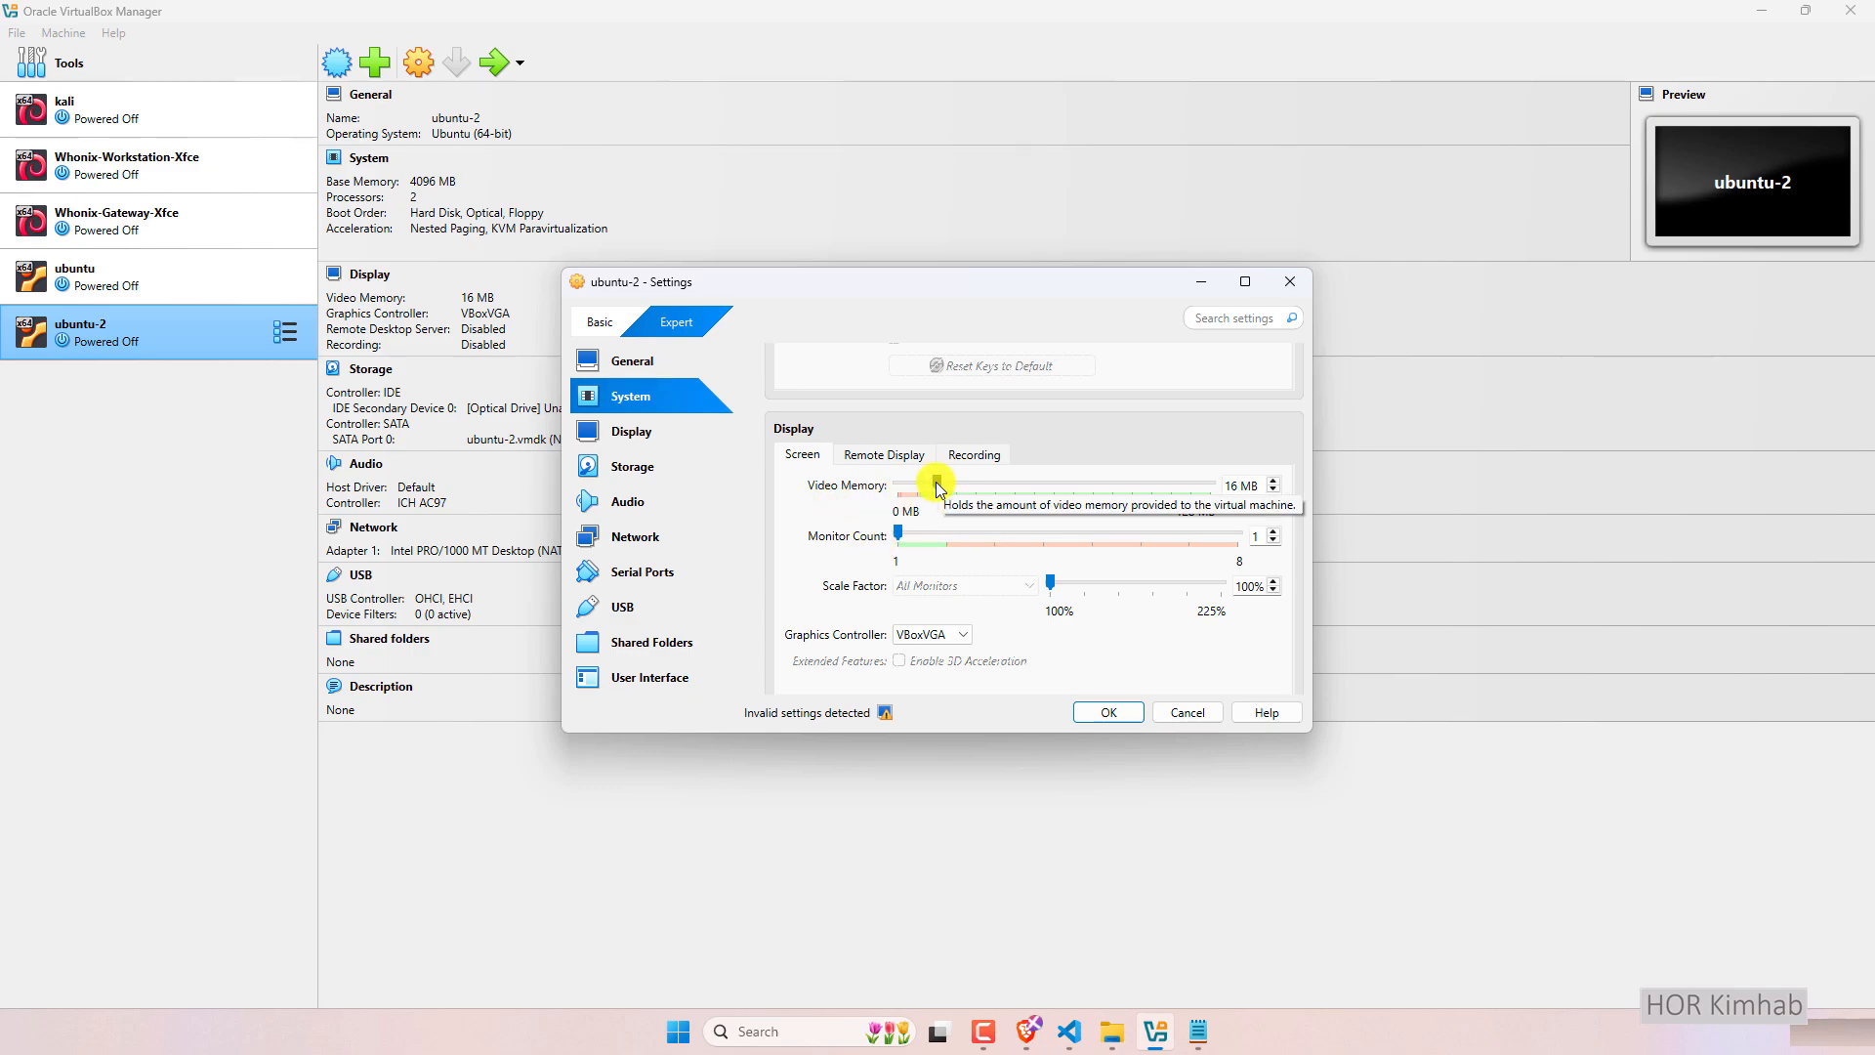
pyautogui.moveTo(939, 482); pyautogui.dragTo(1210, 481)
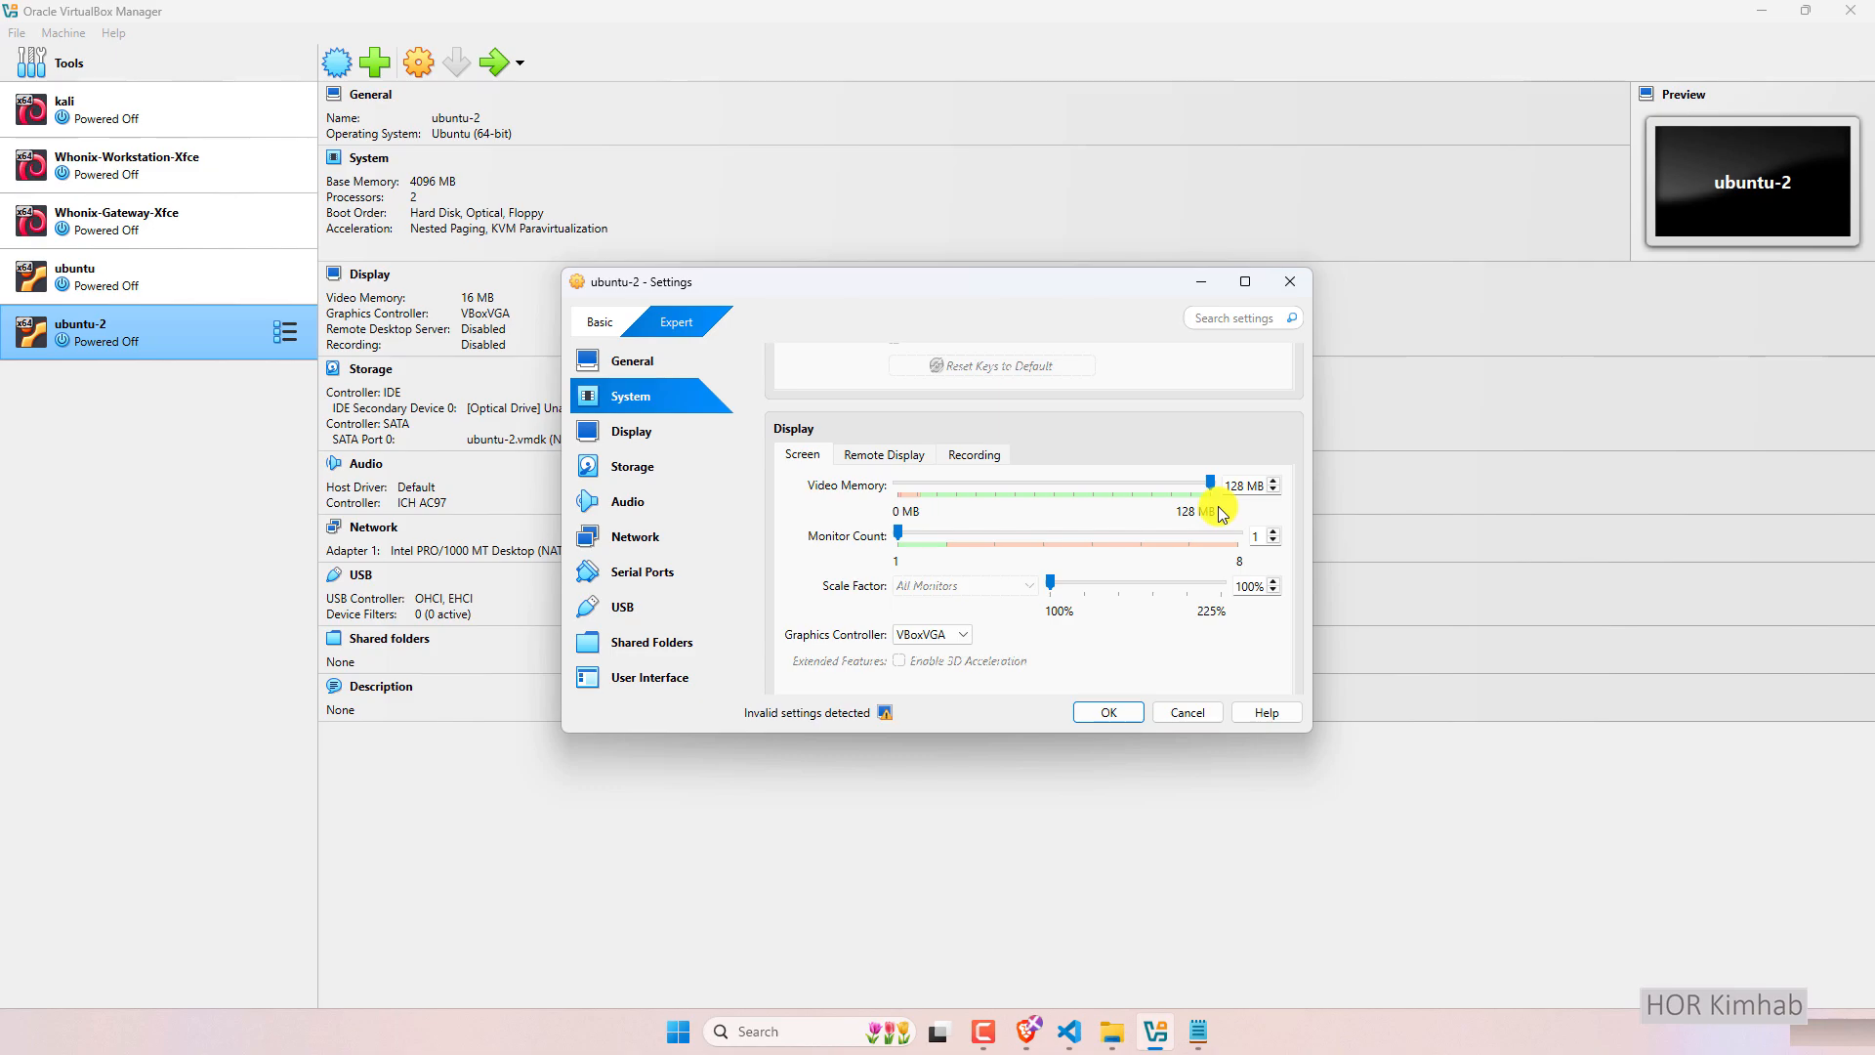
pyautogui.click(1108, 712)
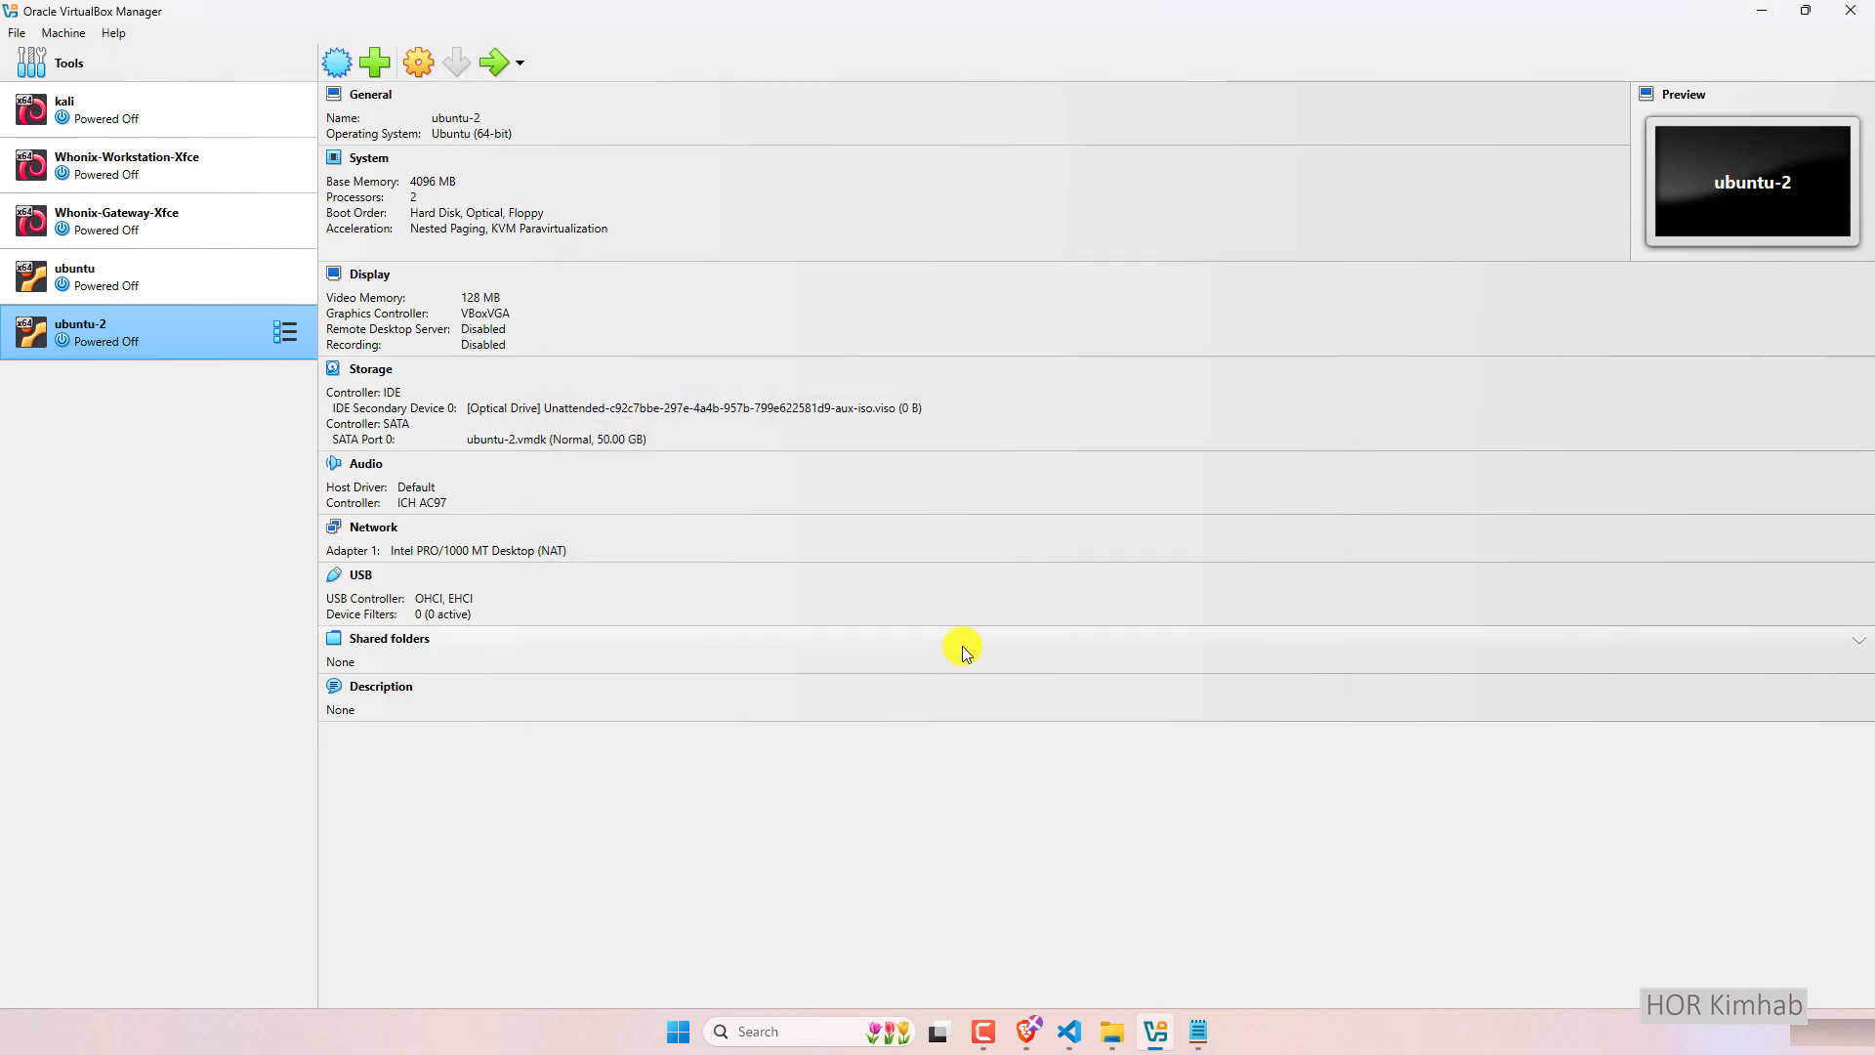
pyautogui.click(494, 63)
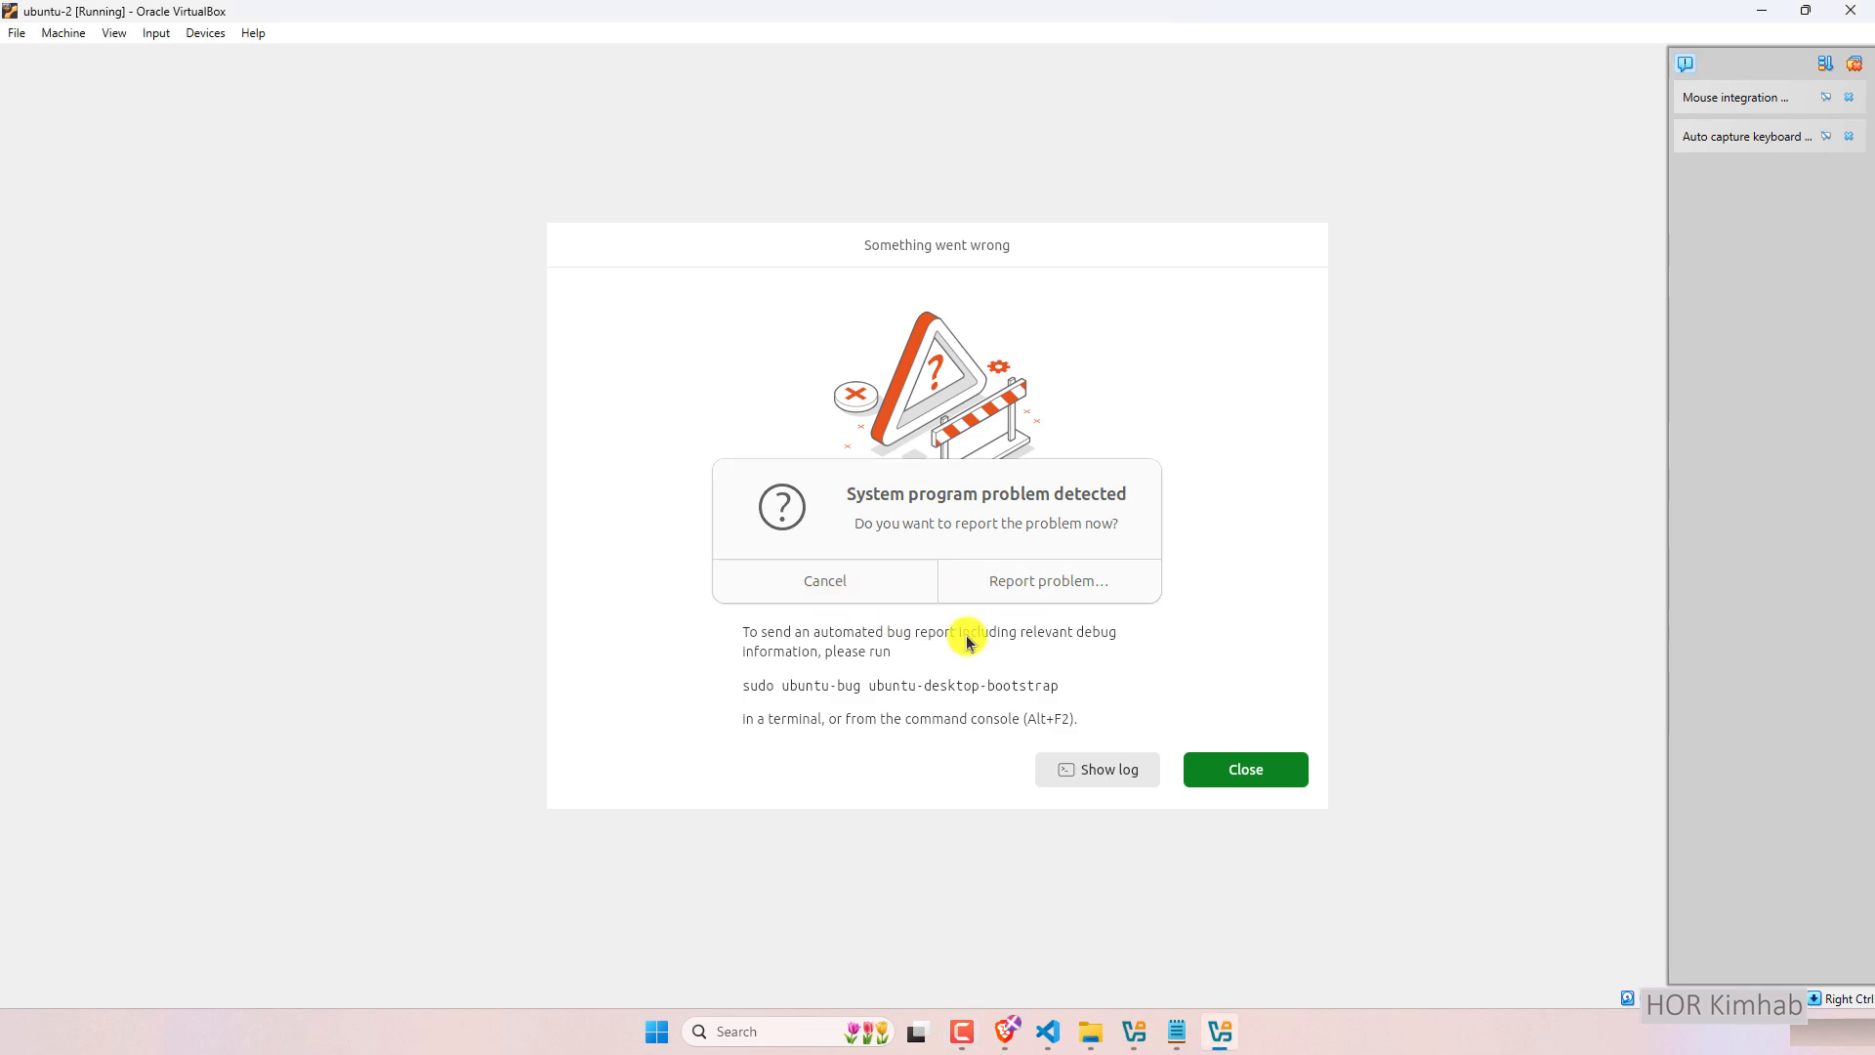
pyautogui.click(830, 581)
pyautogui.click(1242, 770)
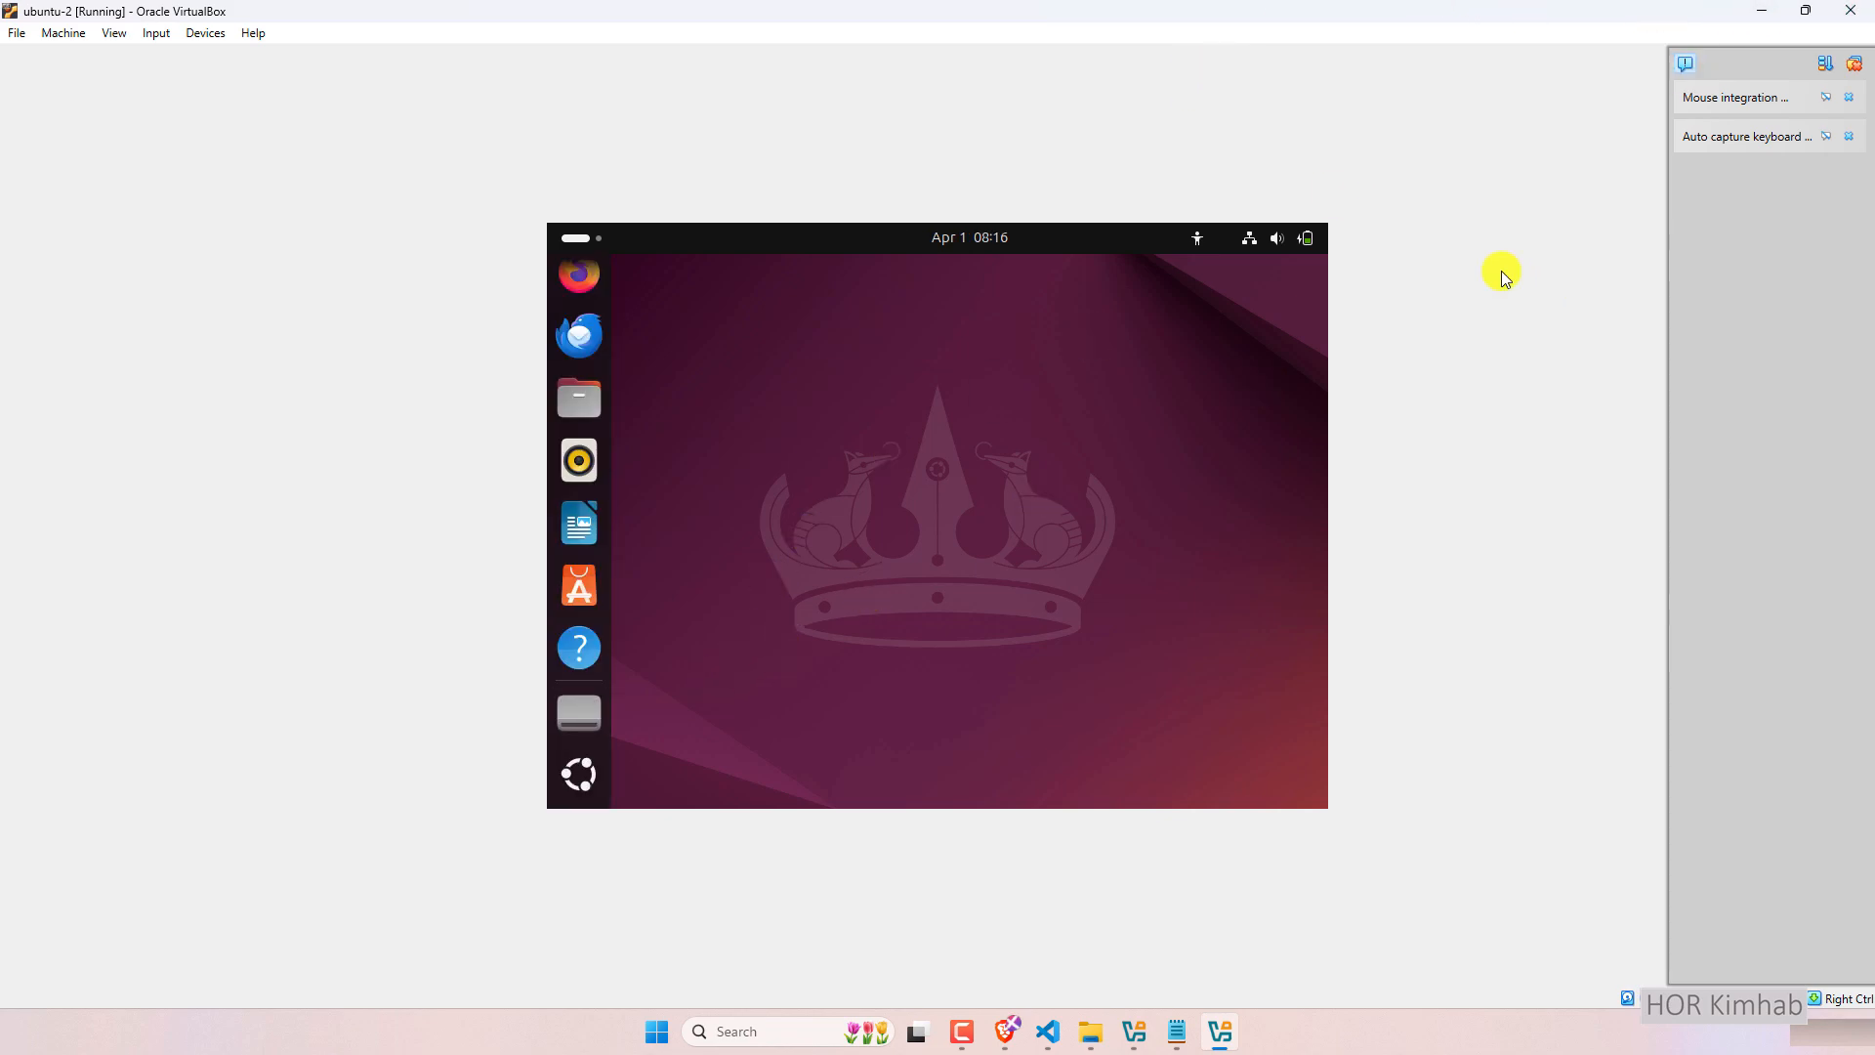
pyautogui.click(1862, 8)
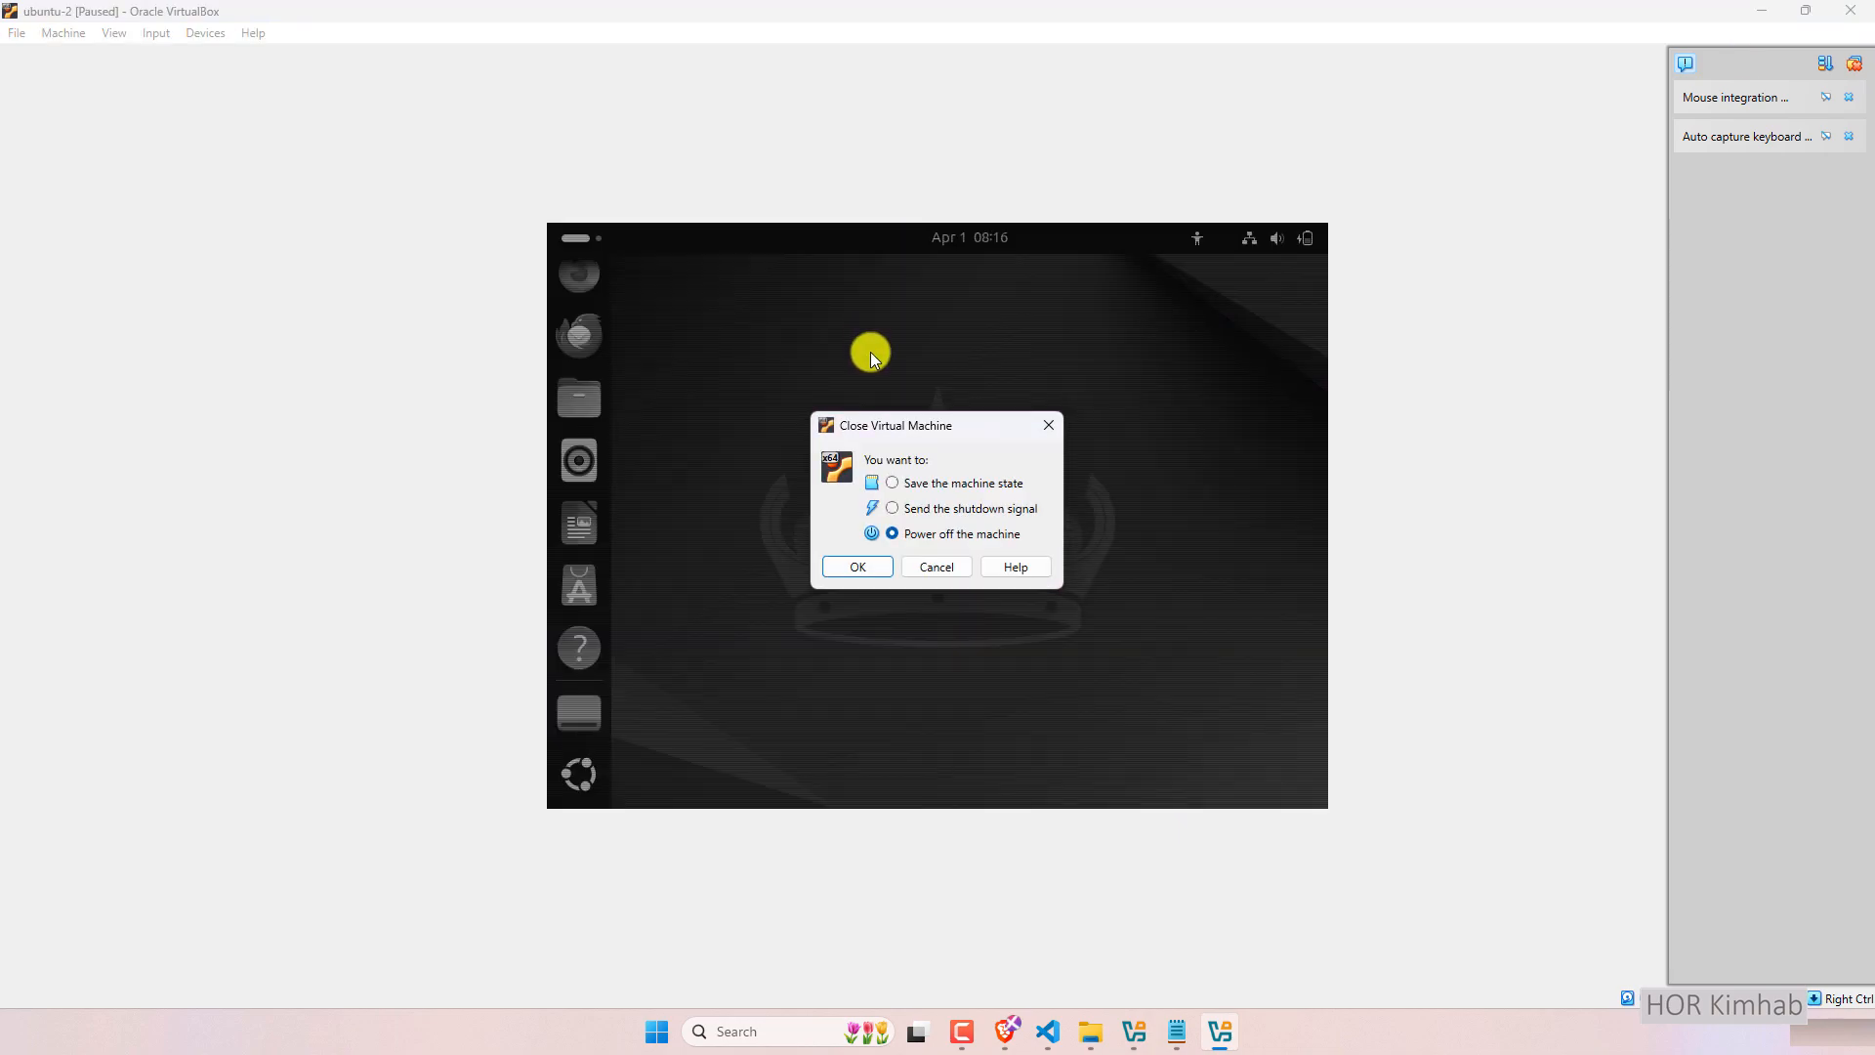
pyautogui.click(859, 571)
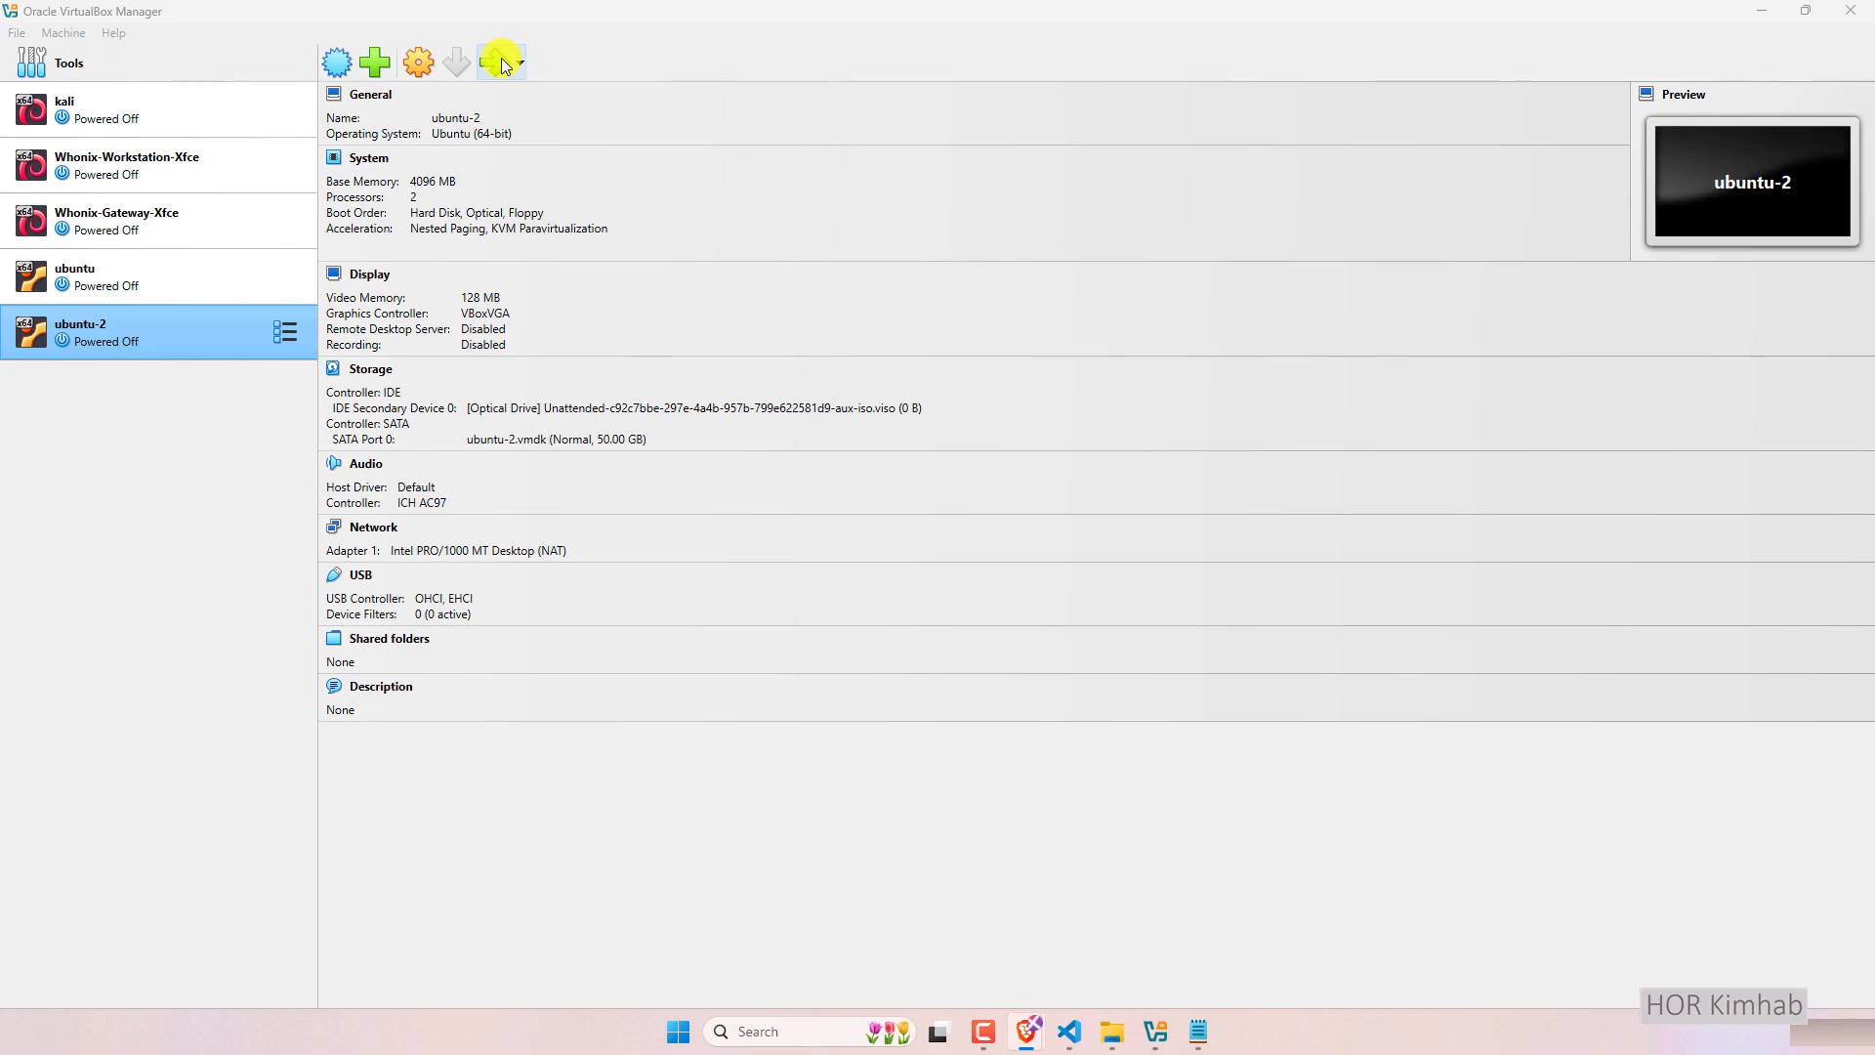
# Start ubuntu-2 and log in as the ubuntu user with the account password.
pyautogui.click(501, 59)
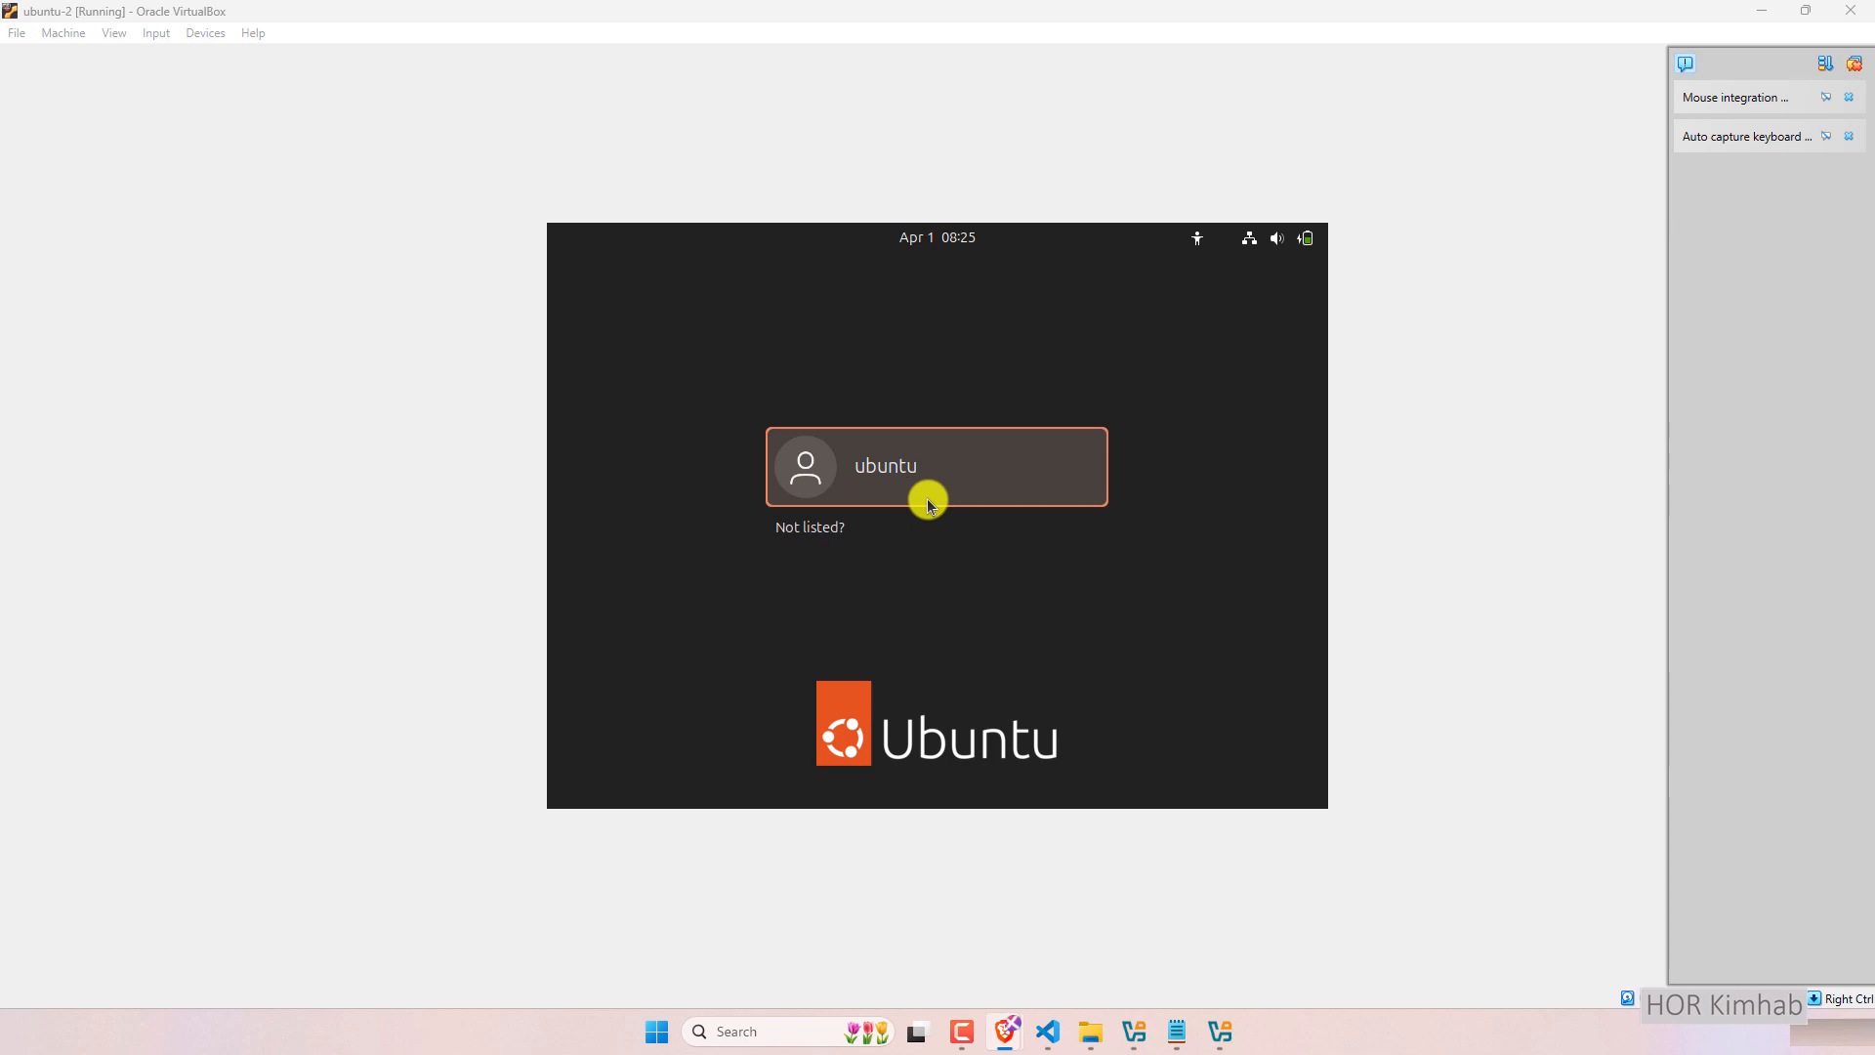
pyautogui.click(896, 493)
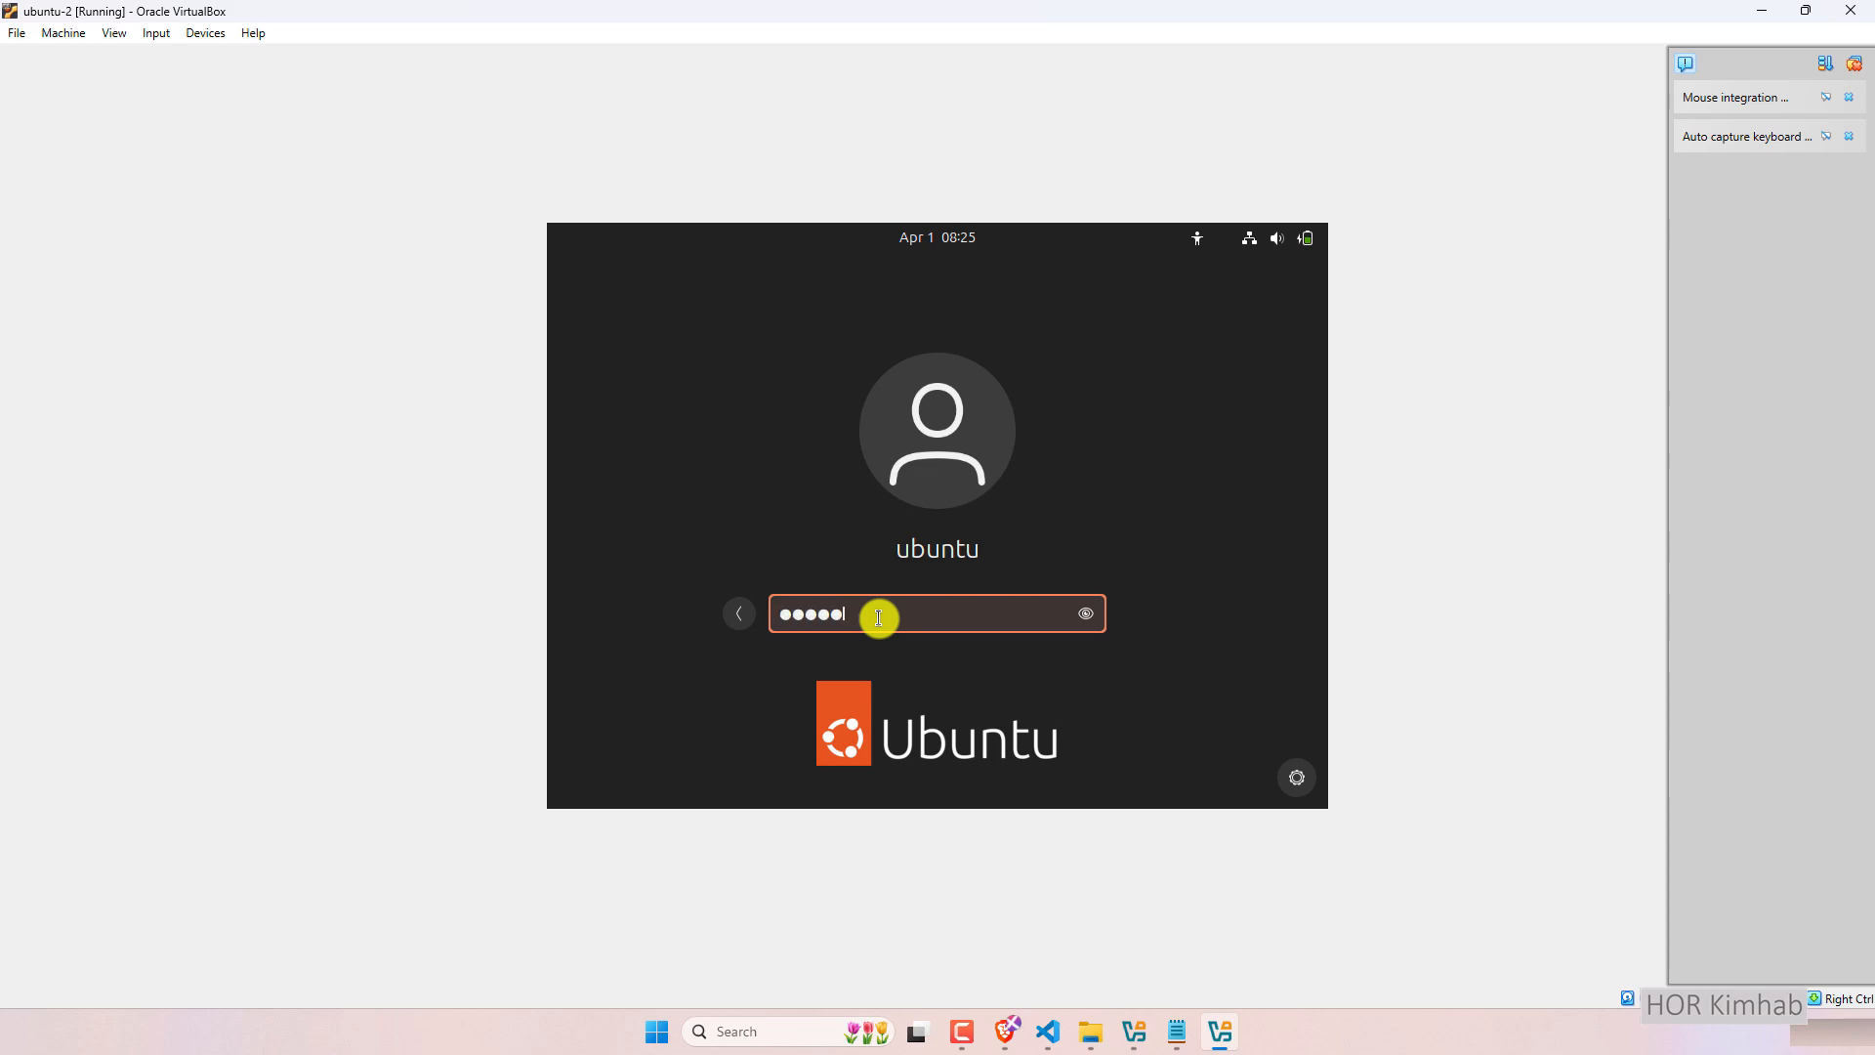
pyautogui.write('••••••••••')
pyautogui.press('Return')
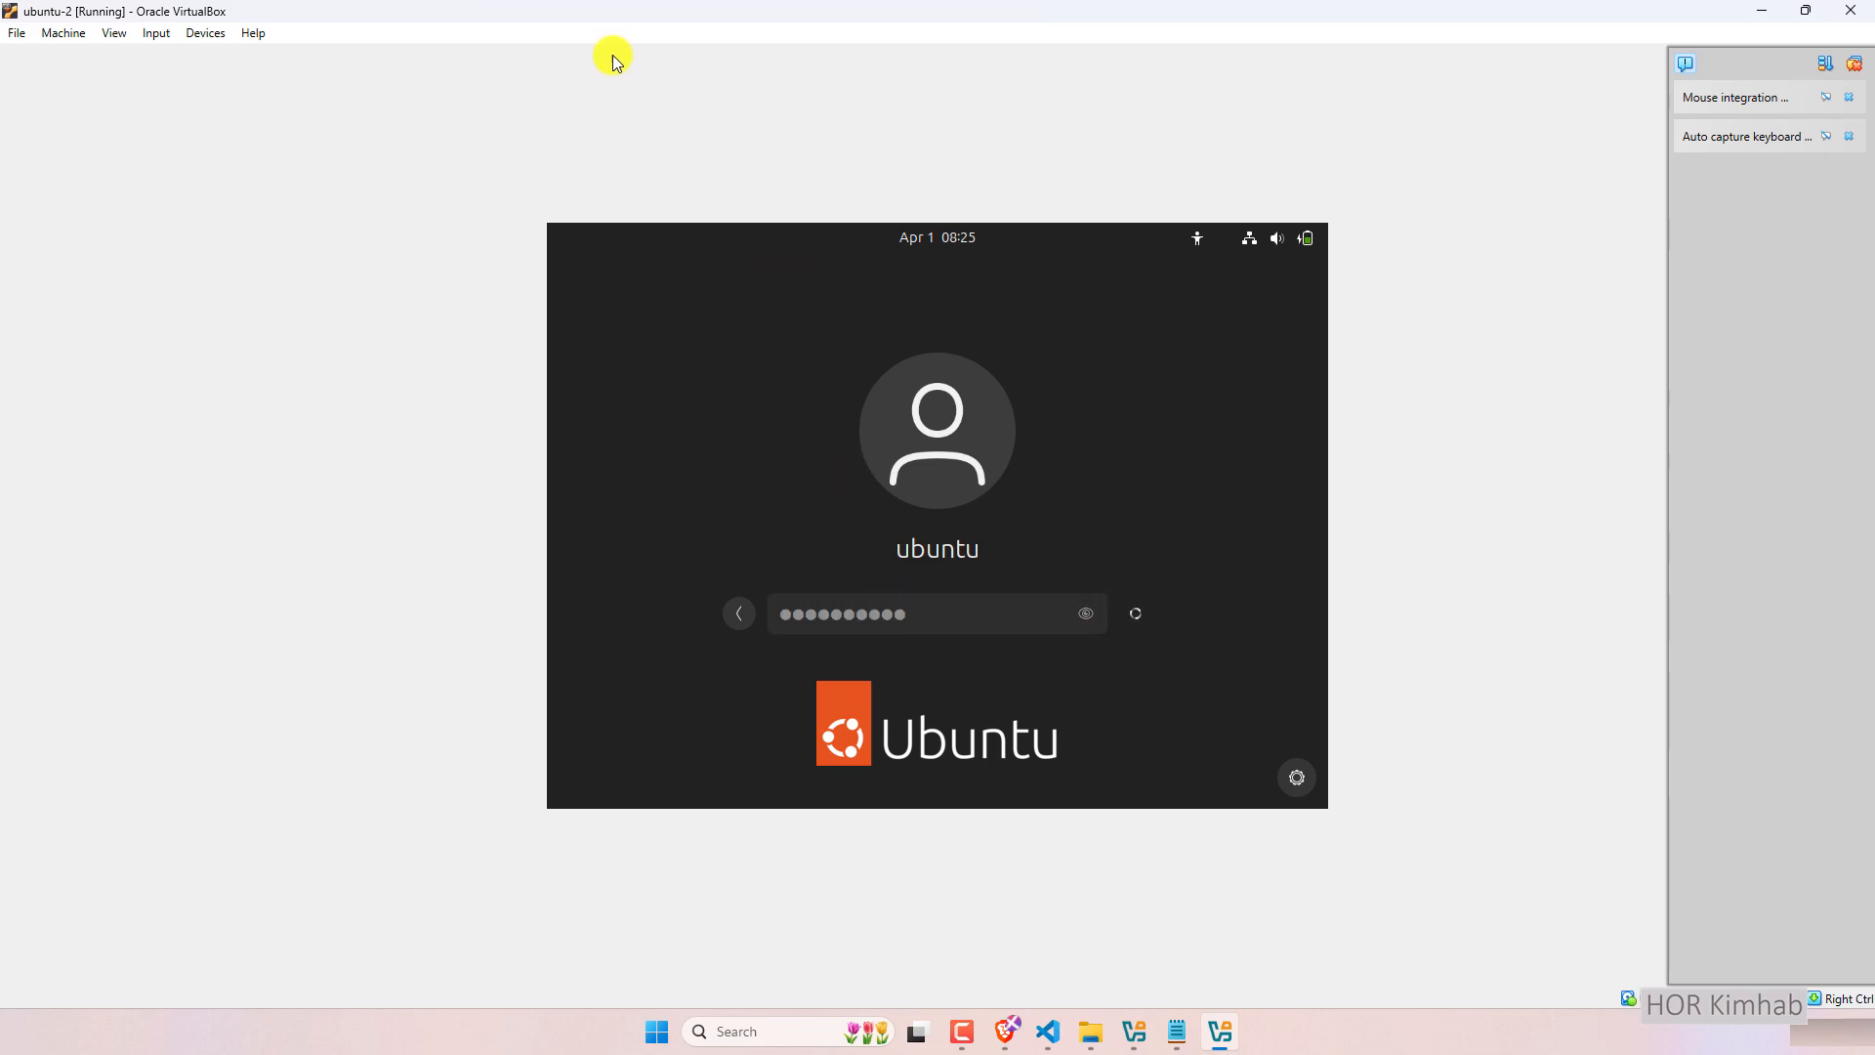
pyautogui.click(112, 33)
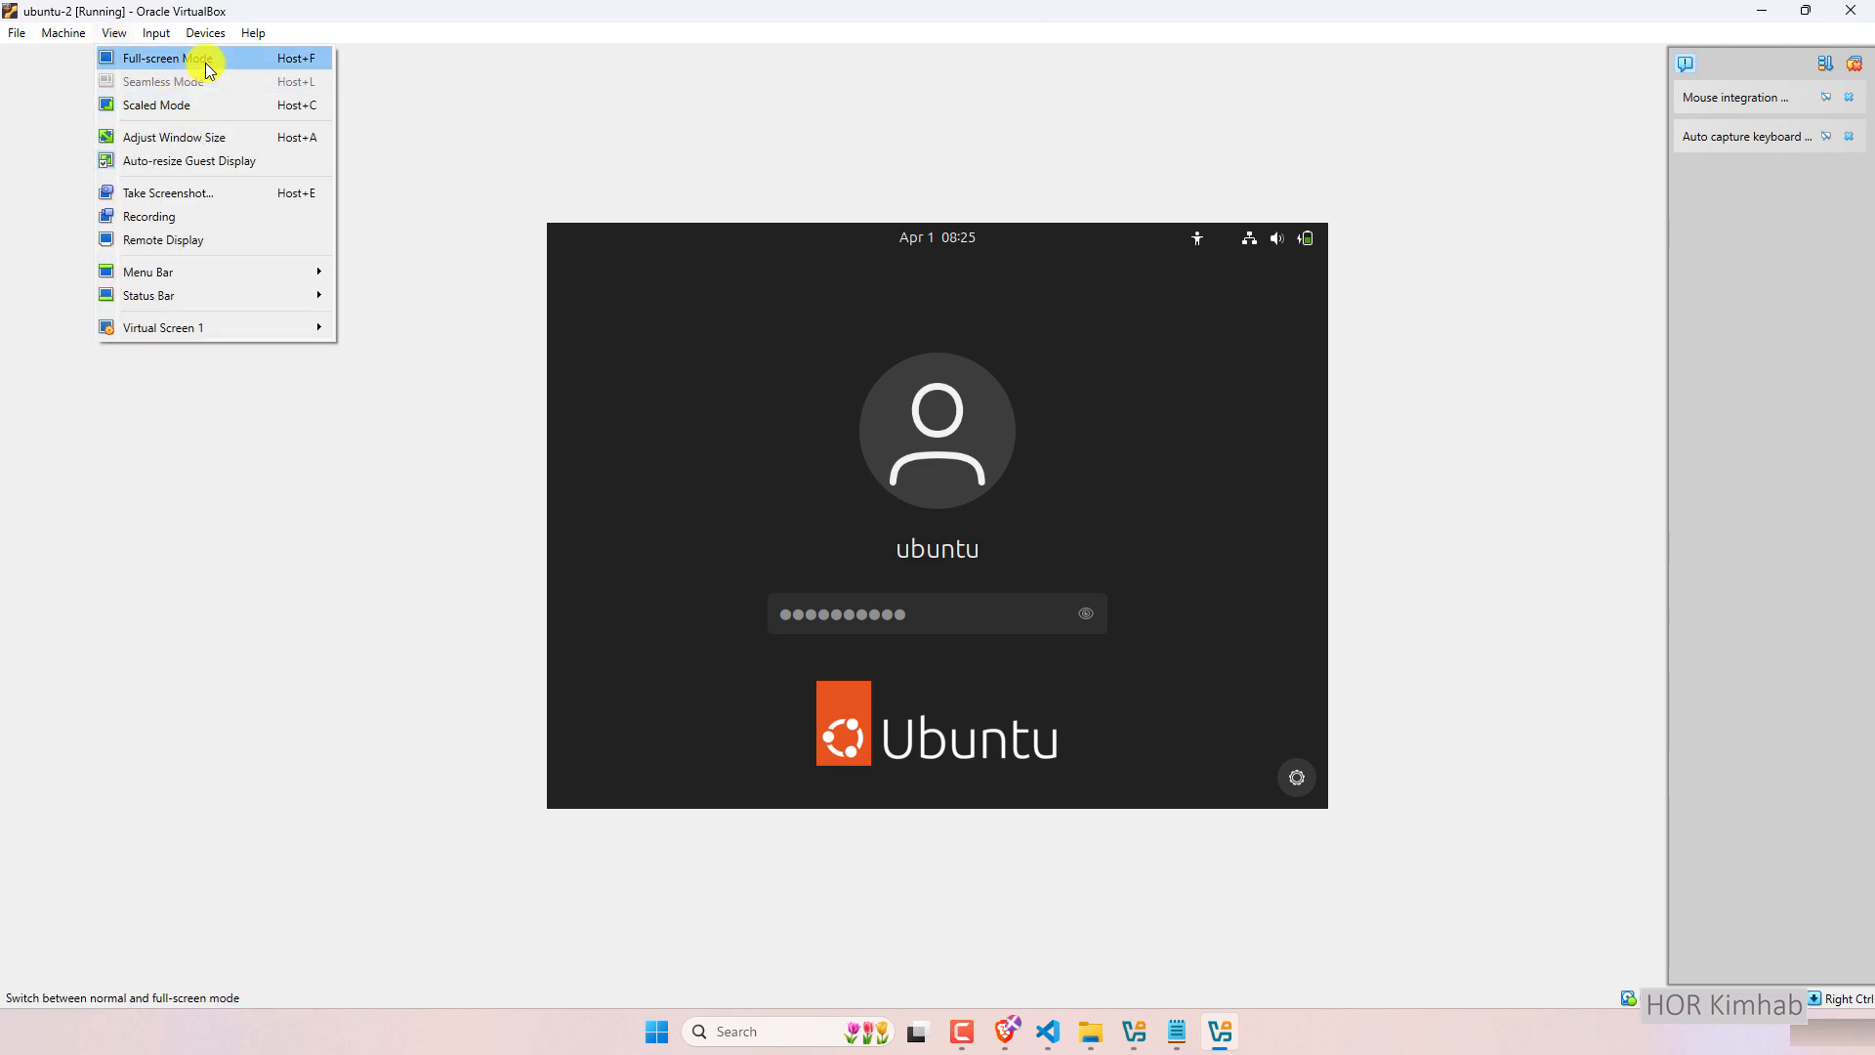
pyautogui.click(467, 170)
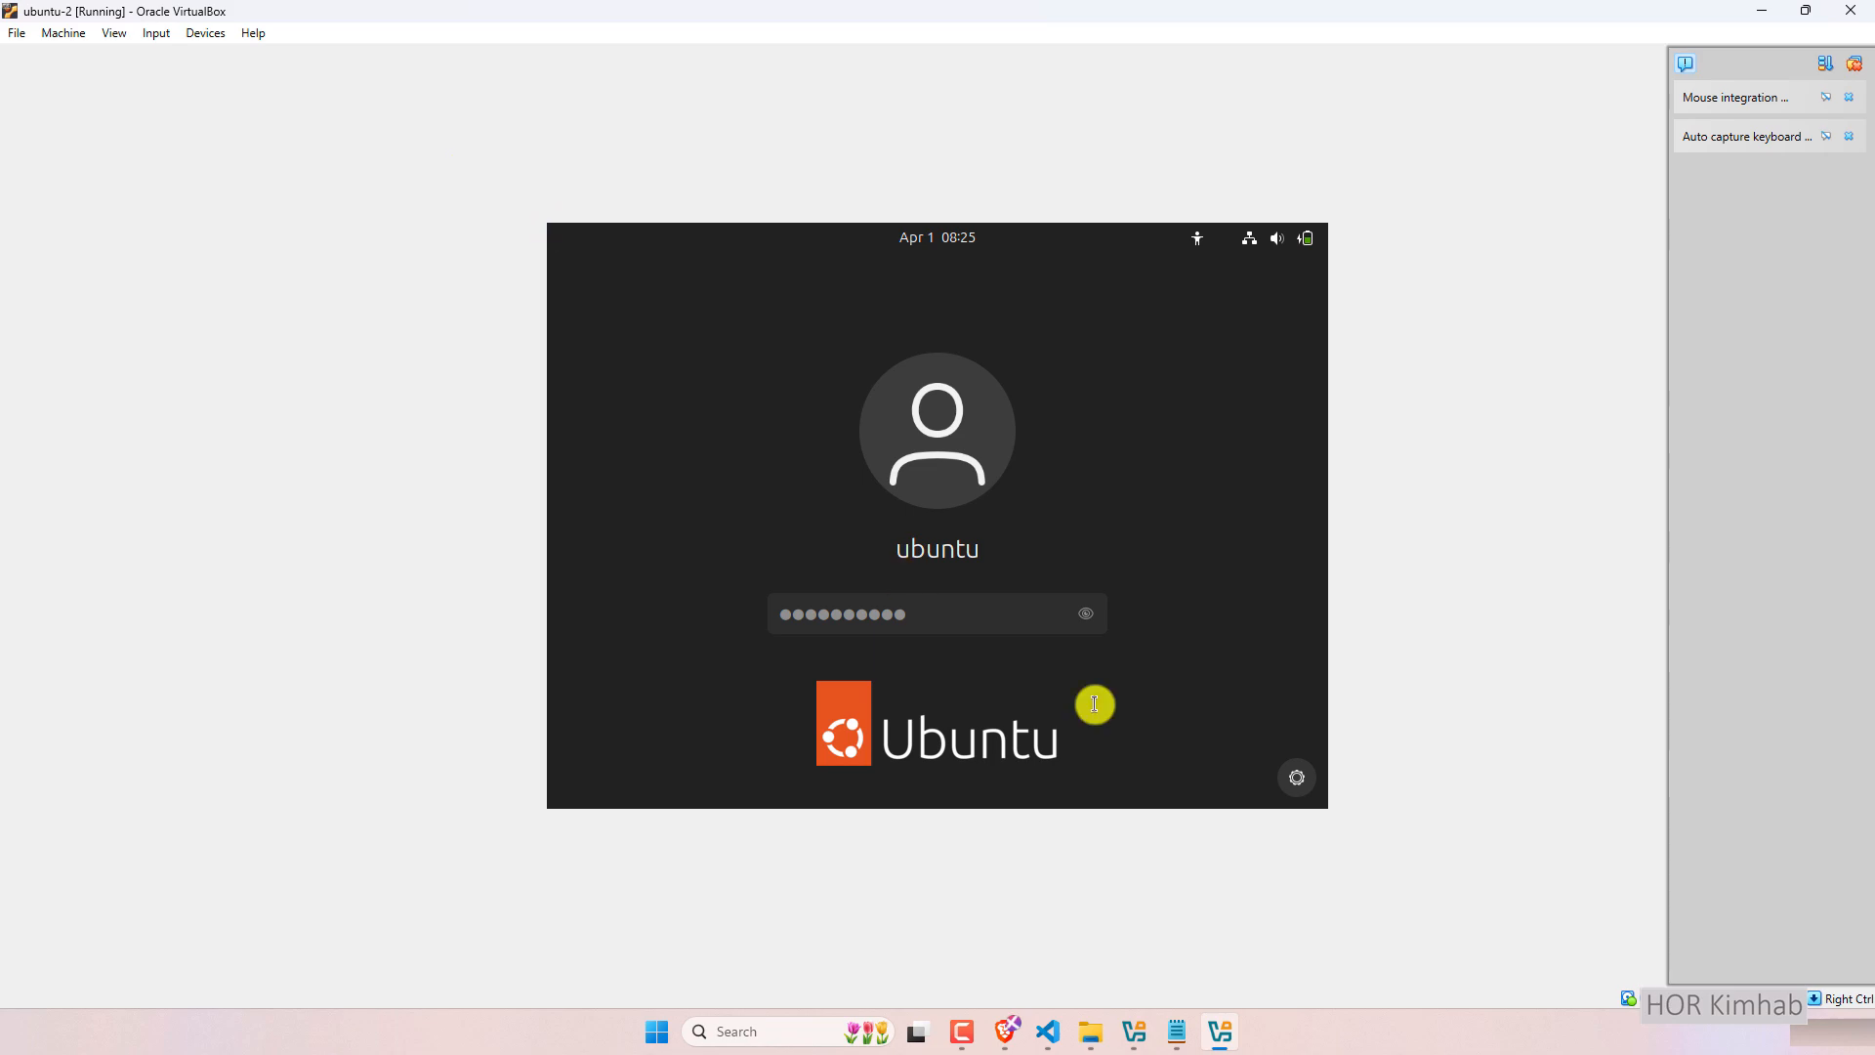
# Set ubuntu-2's Visual State to Seamless and confirm the switch to Seamless mode.
pyautogui.click(1144, 1029)
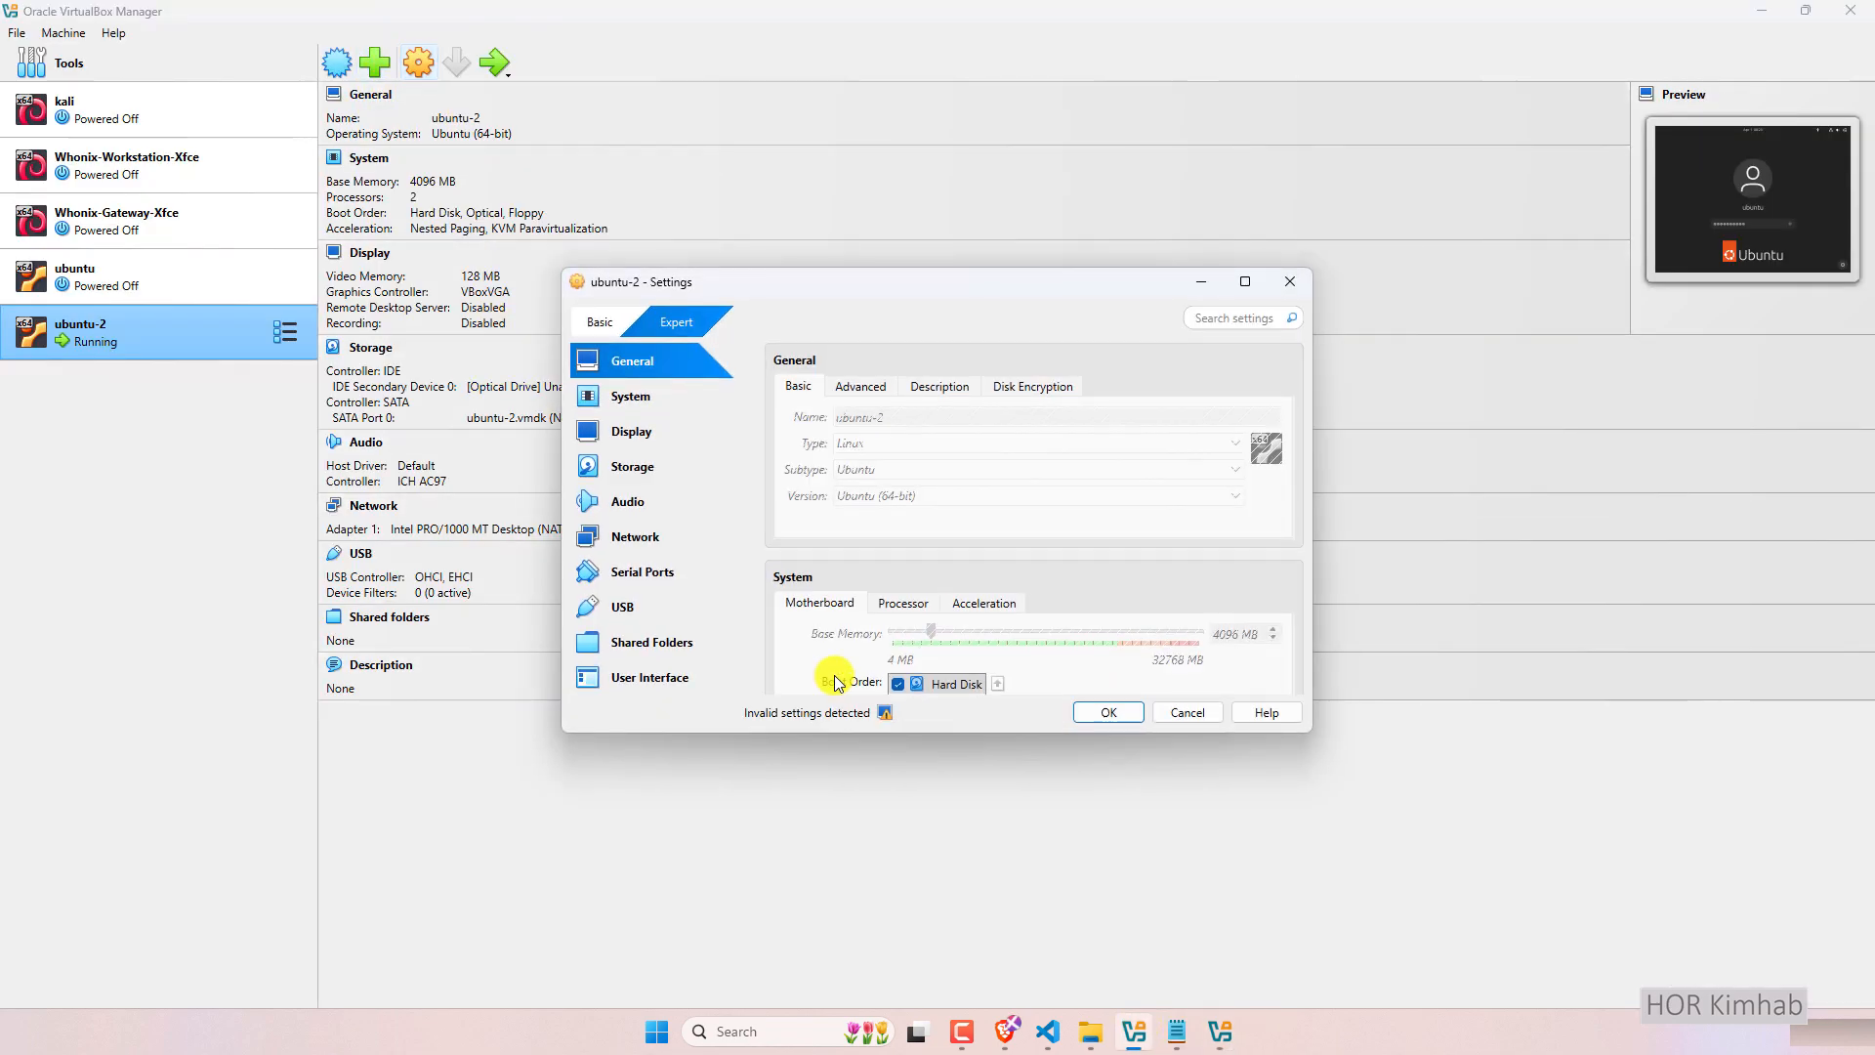
pyautogui.scroll(-15, 991, 599)
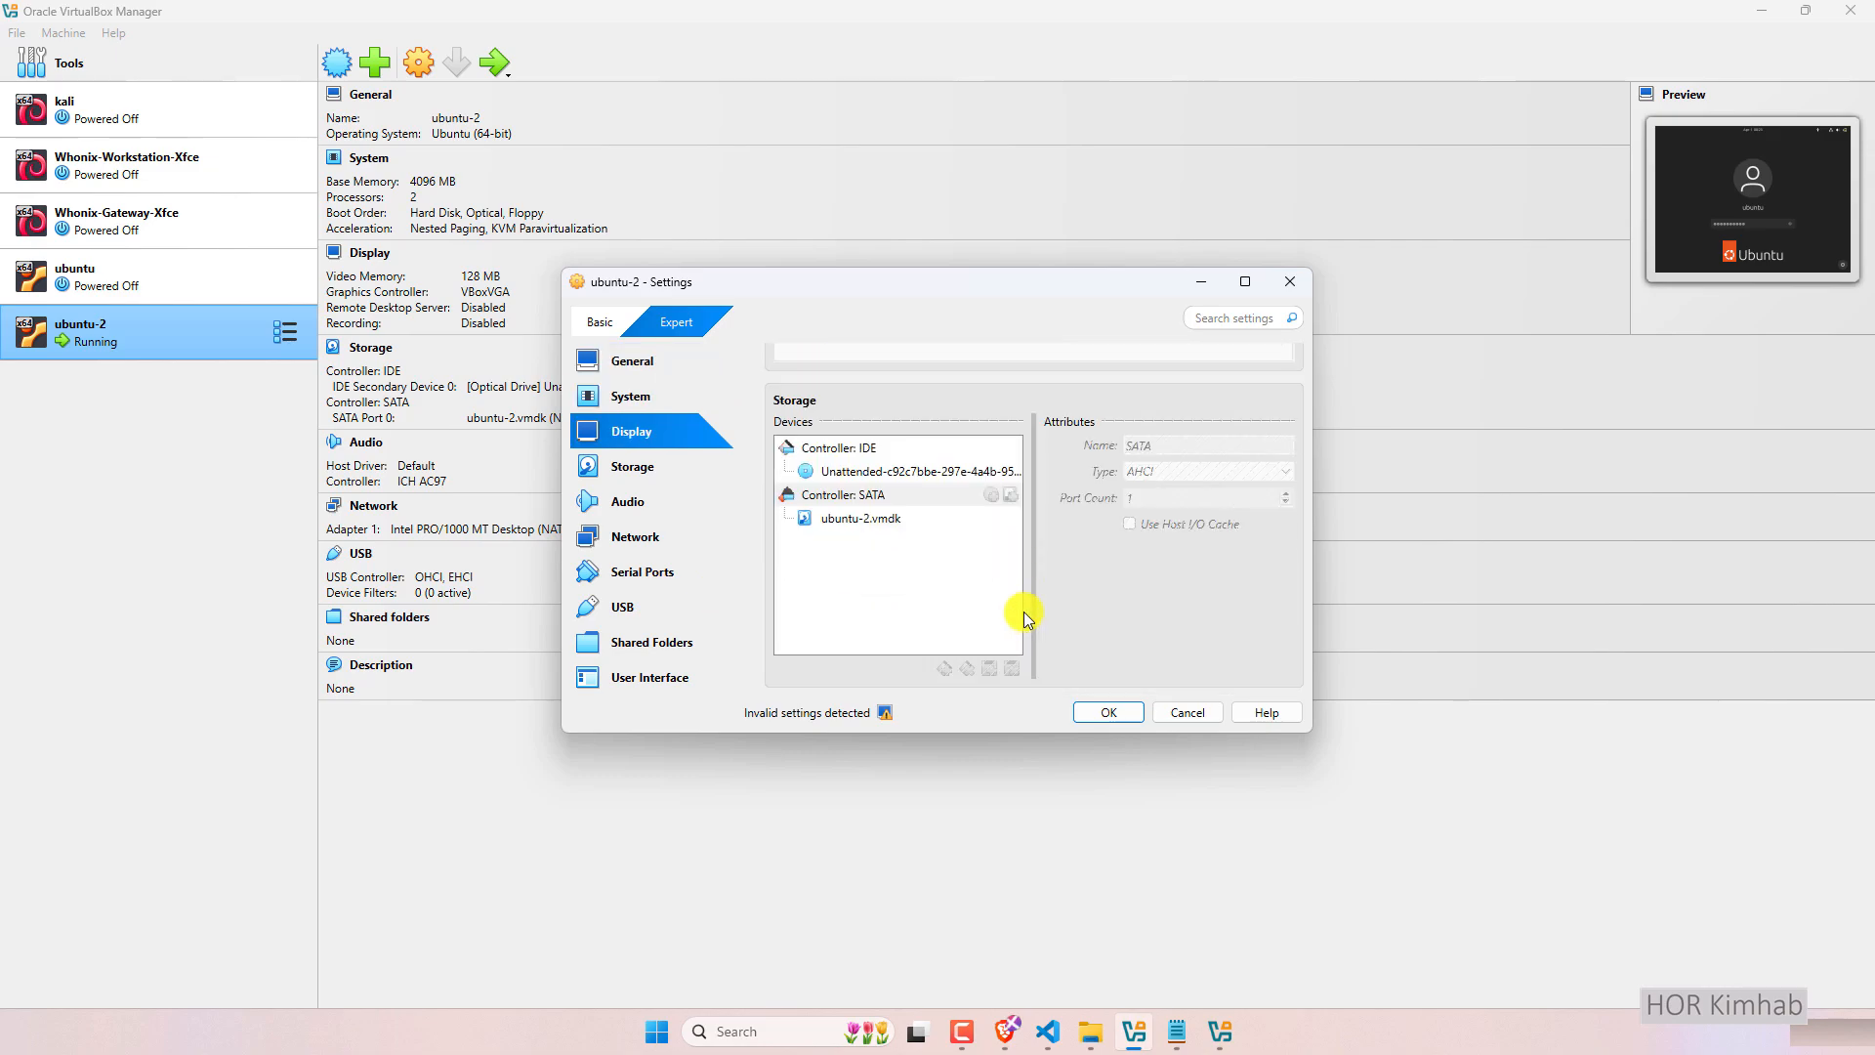
pyautogui.scroll(-1, 1058, 621)
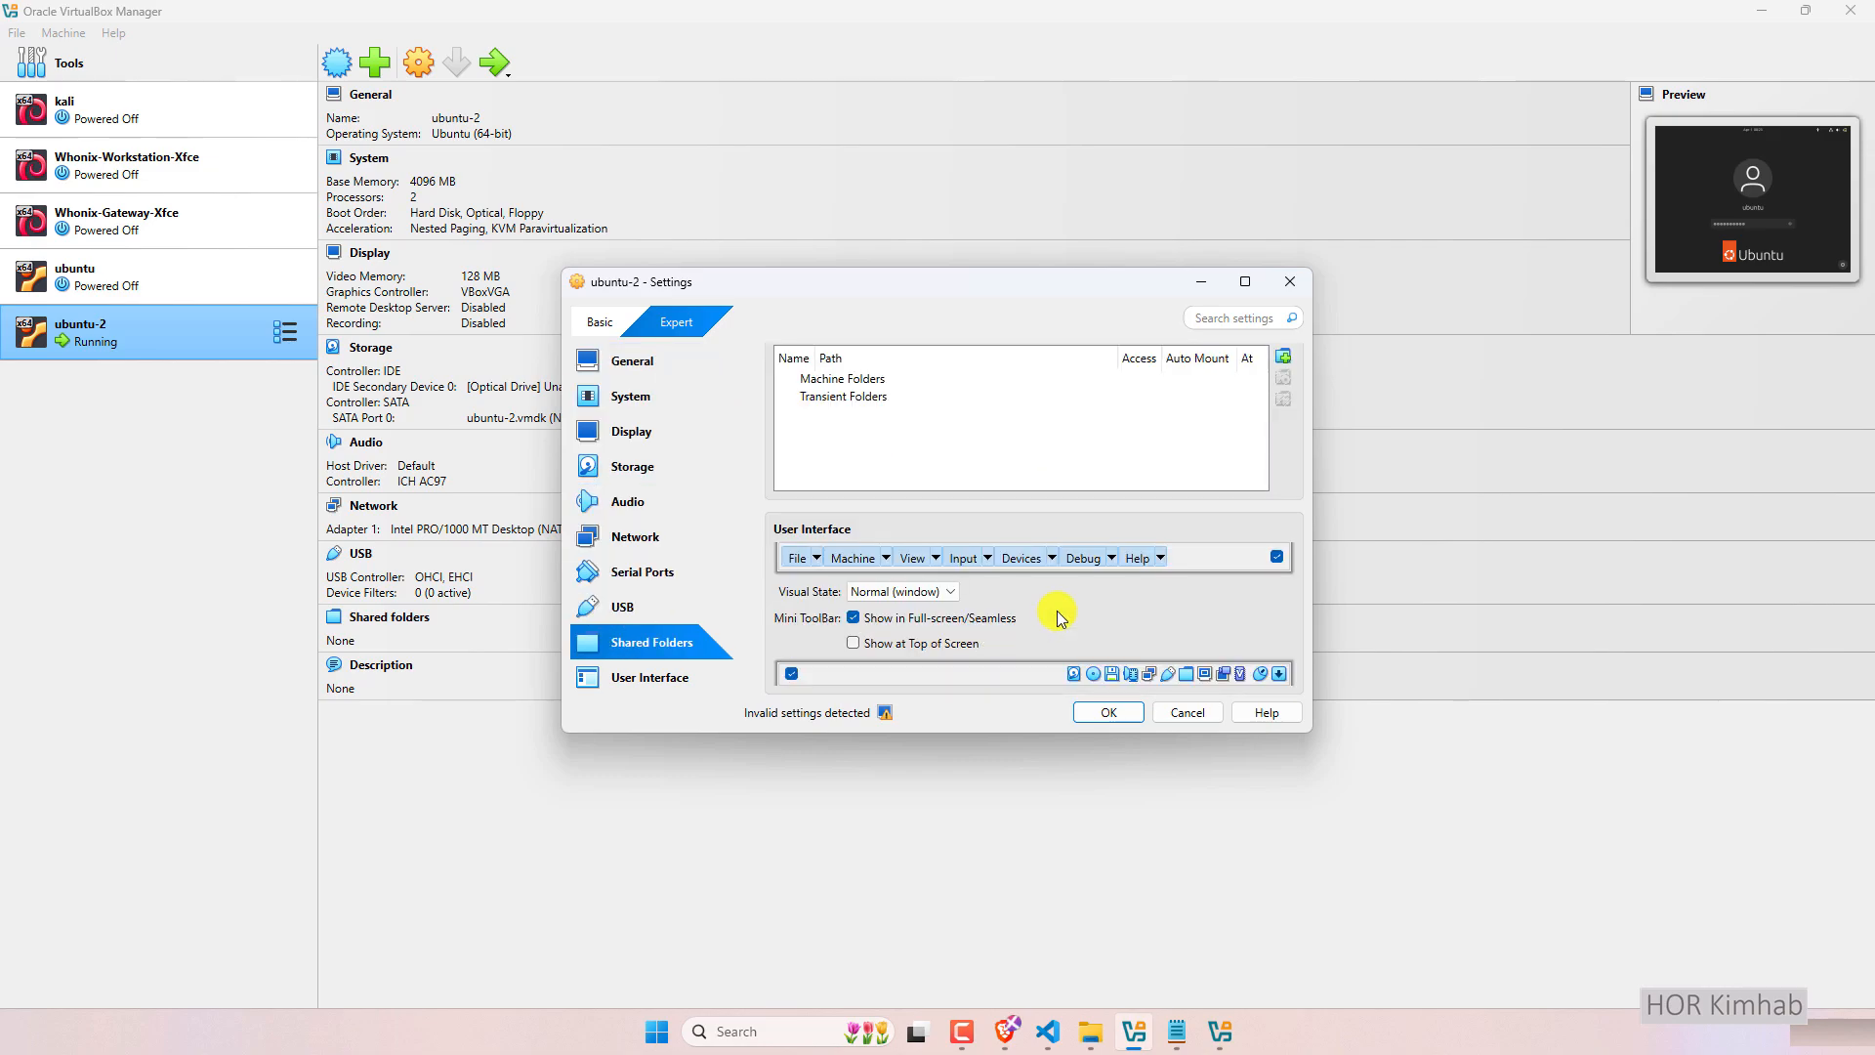
pyautogui.click(908, 592)
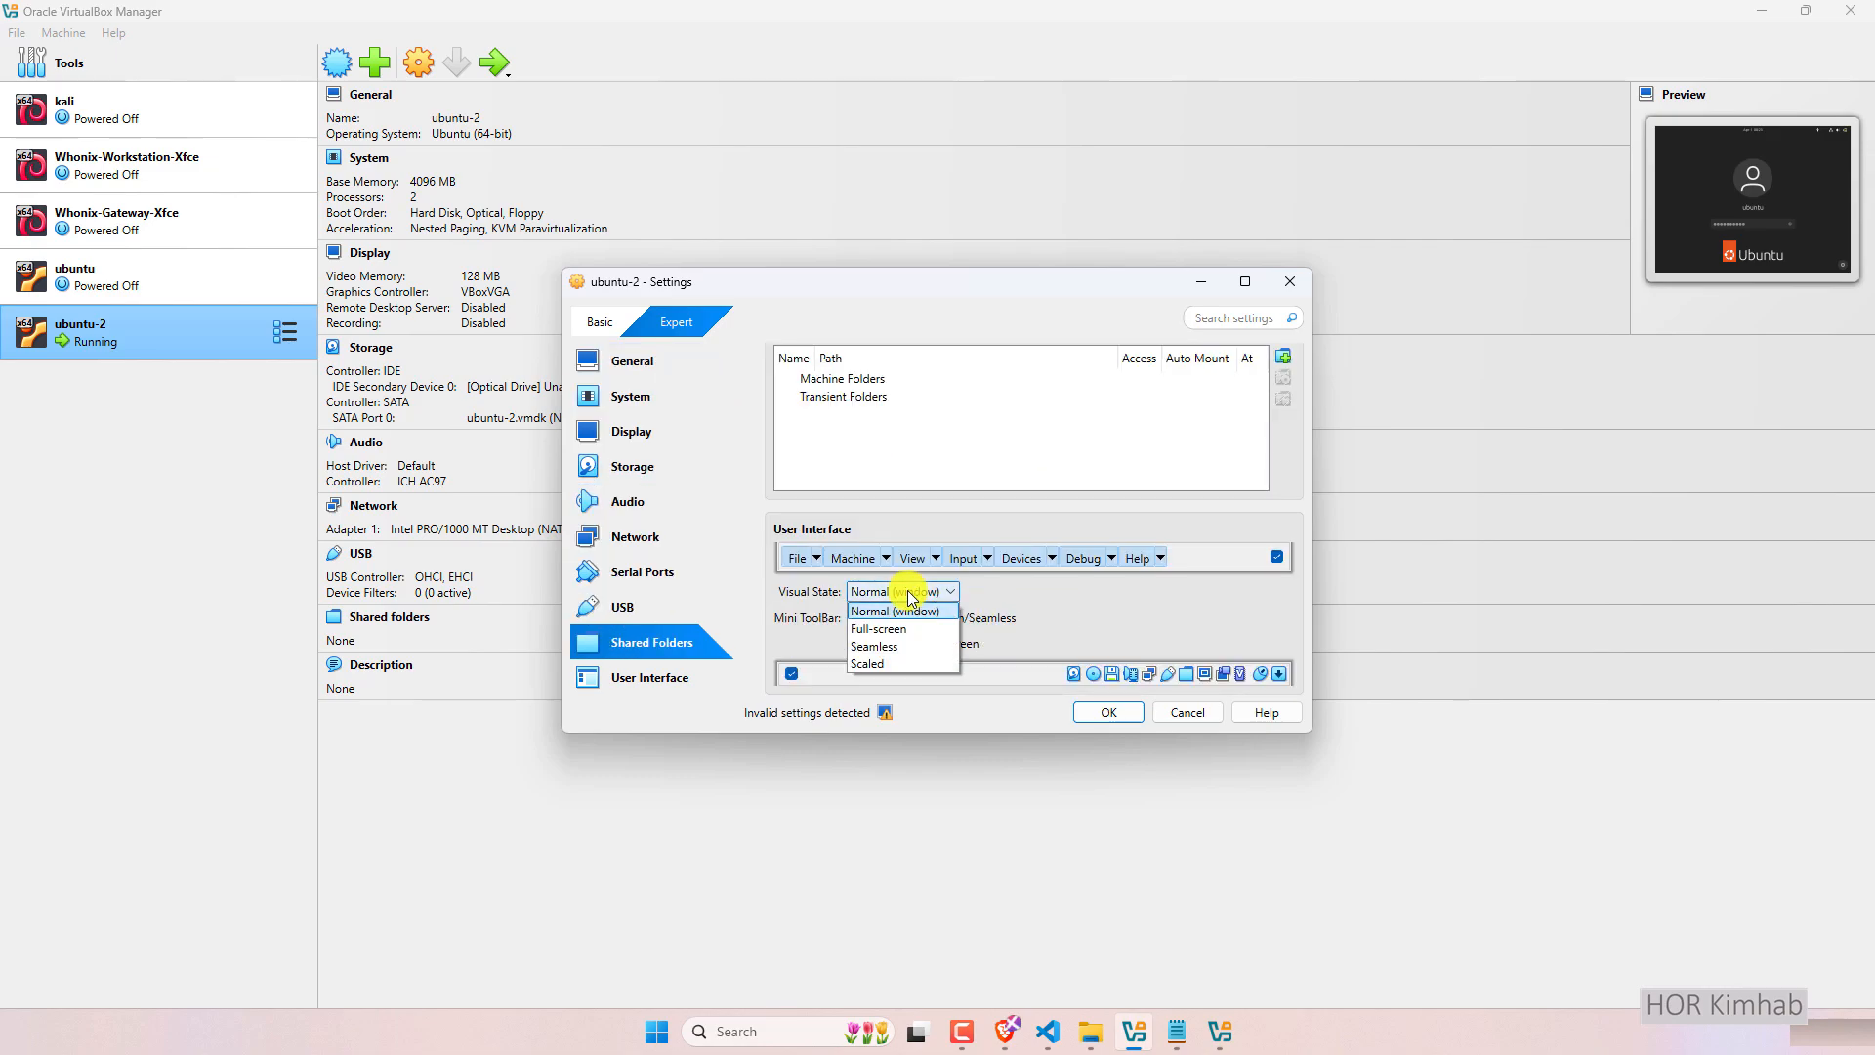
pyautogui.click(906, 655)
pyautogui.click(1111, 712)
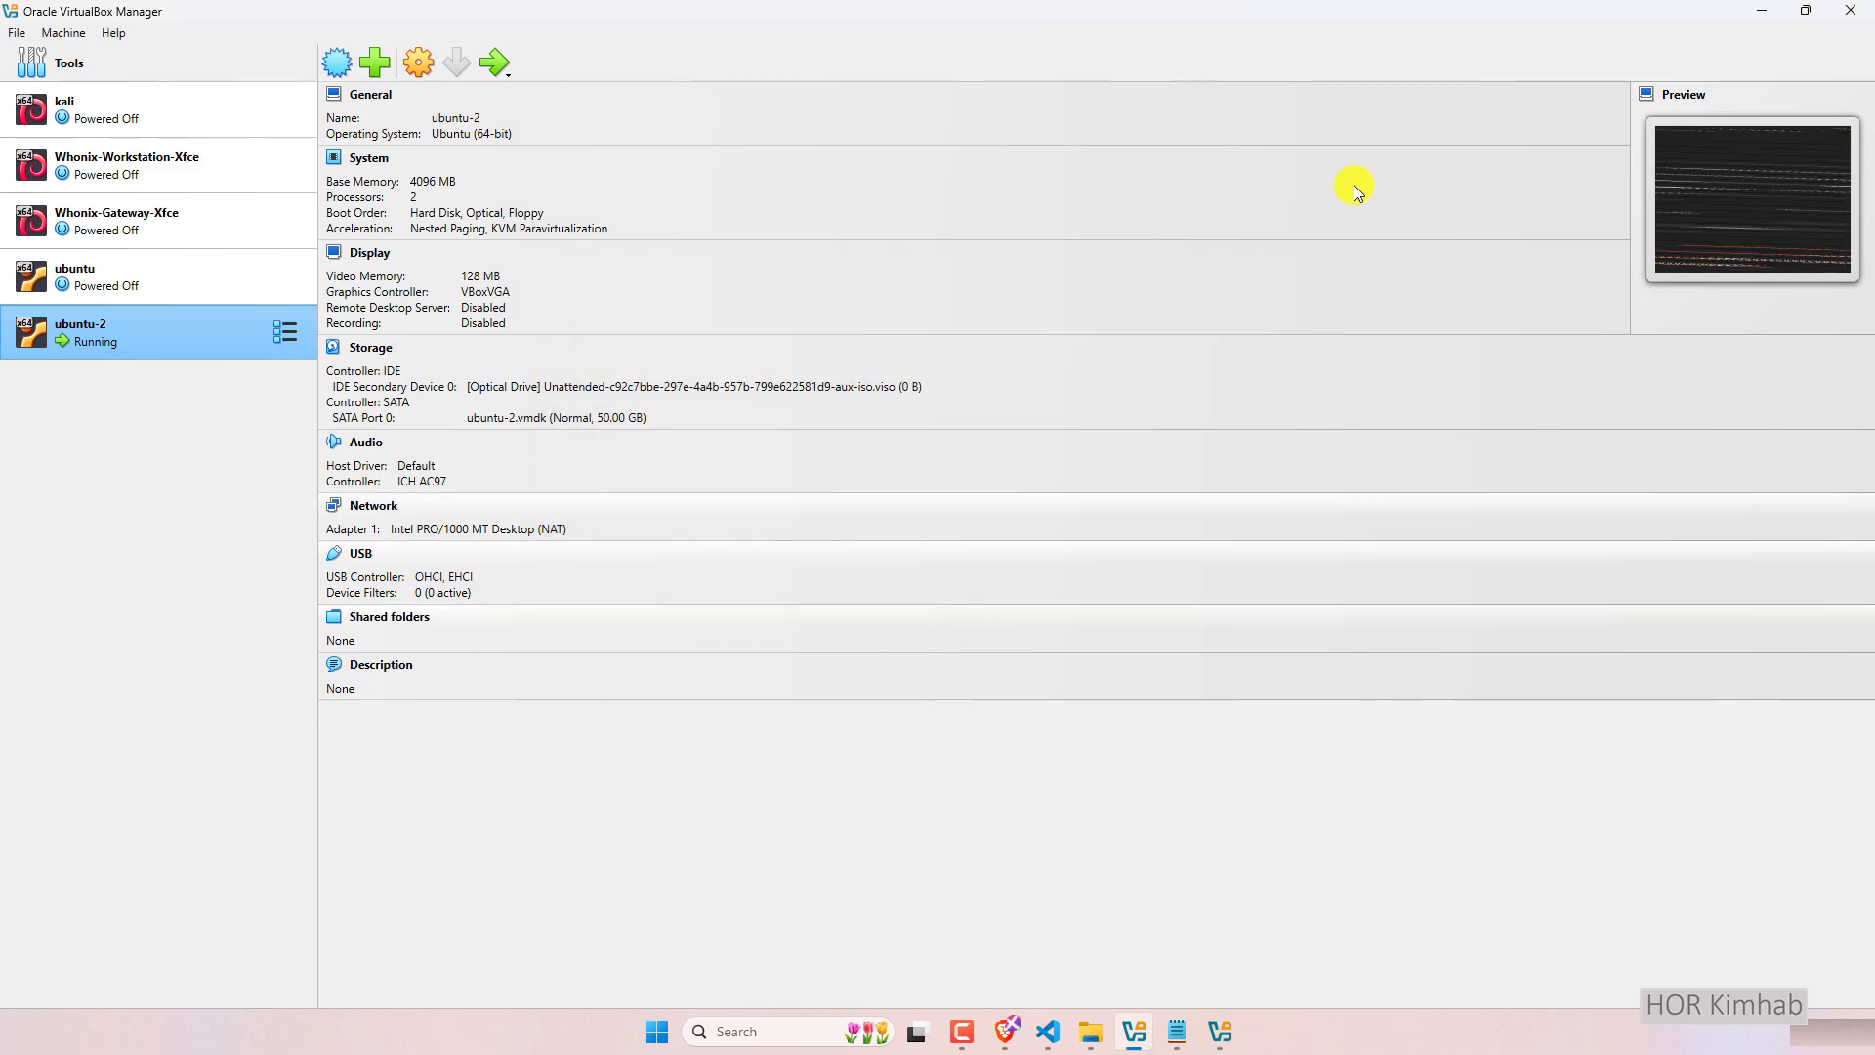
pyautogui.click(1769, 10)
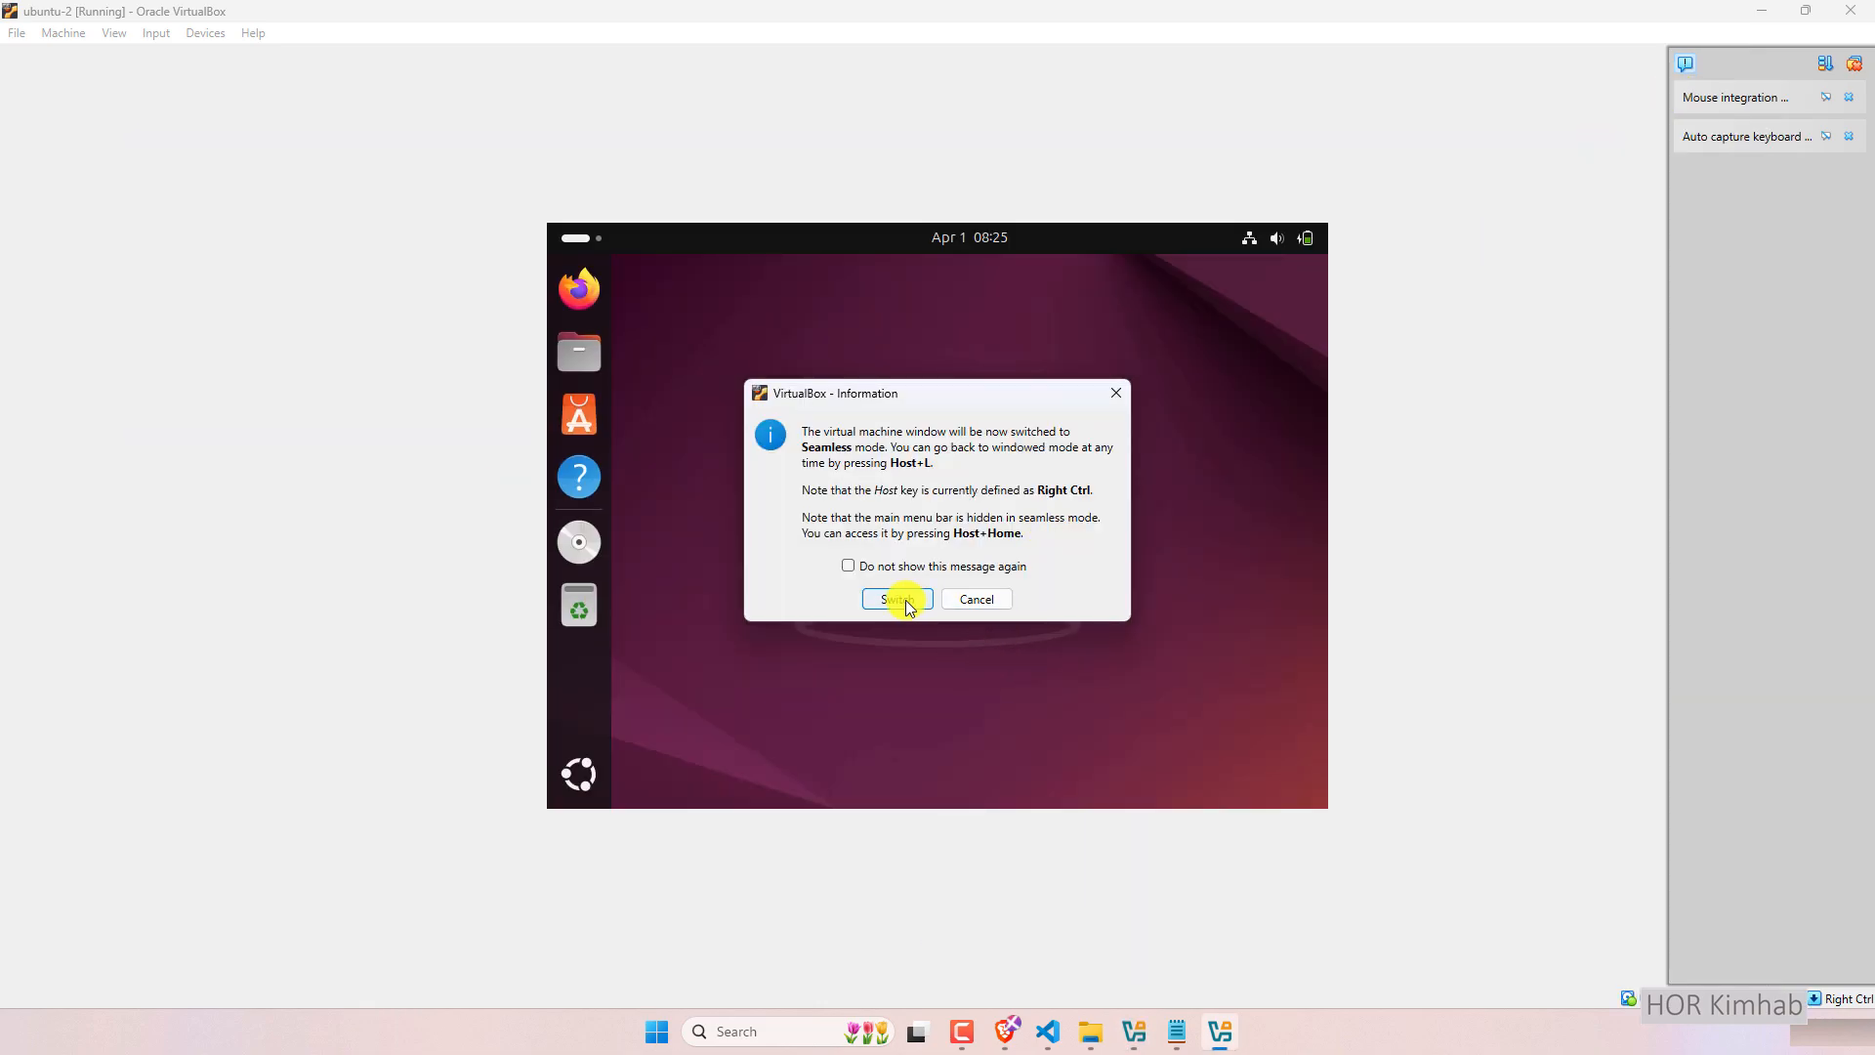
pyautogui.click(900, 599)
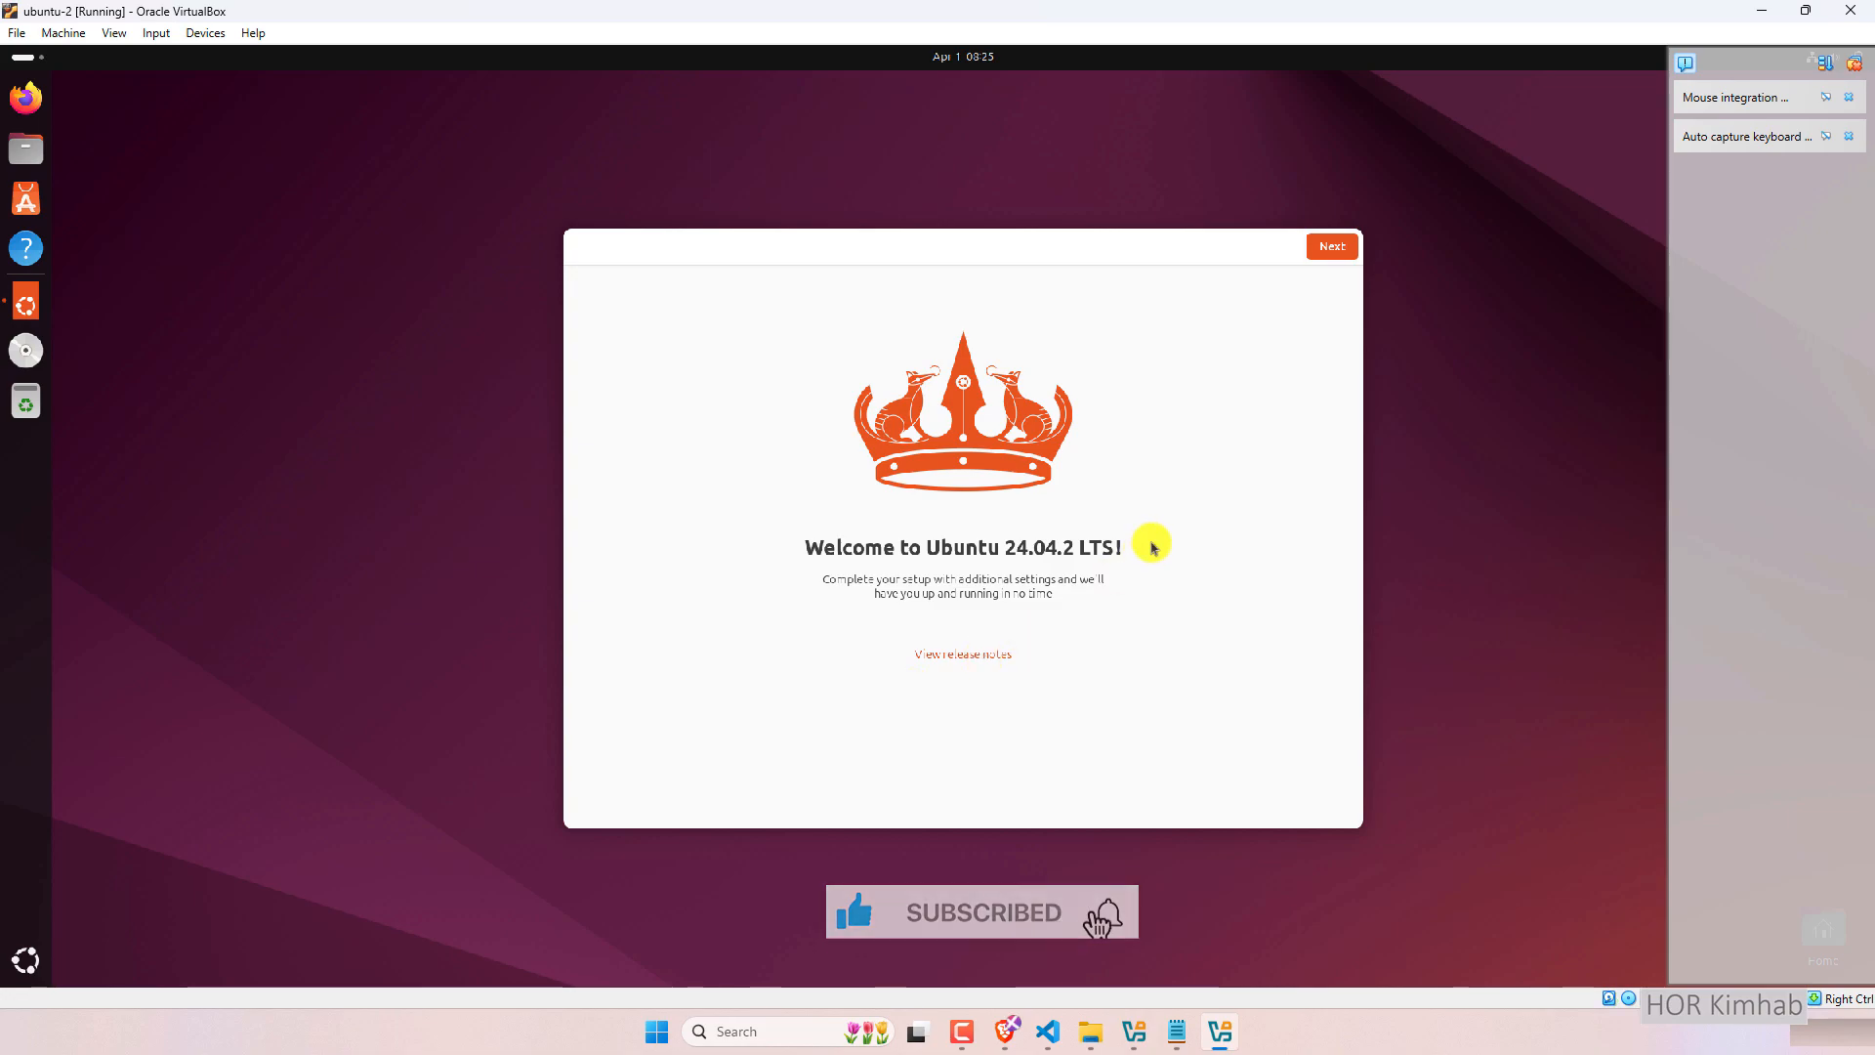
# Open a terminal with Ctrl+Alt+T and advance the Ubuntu welcome setup.
pyautogui.hotkey('ctrl', 'alt', 't')
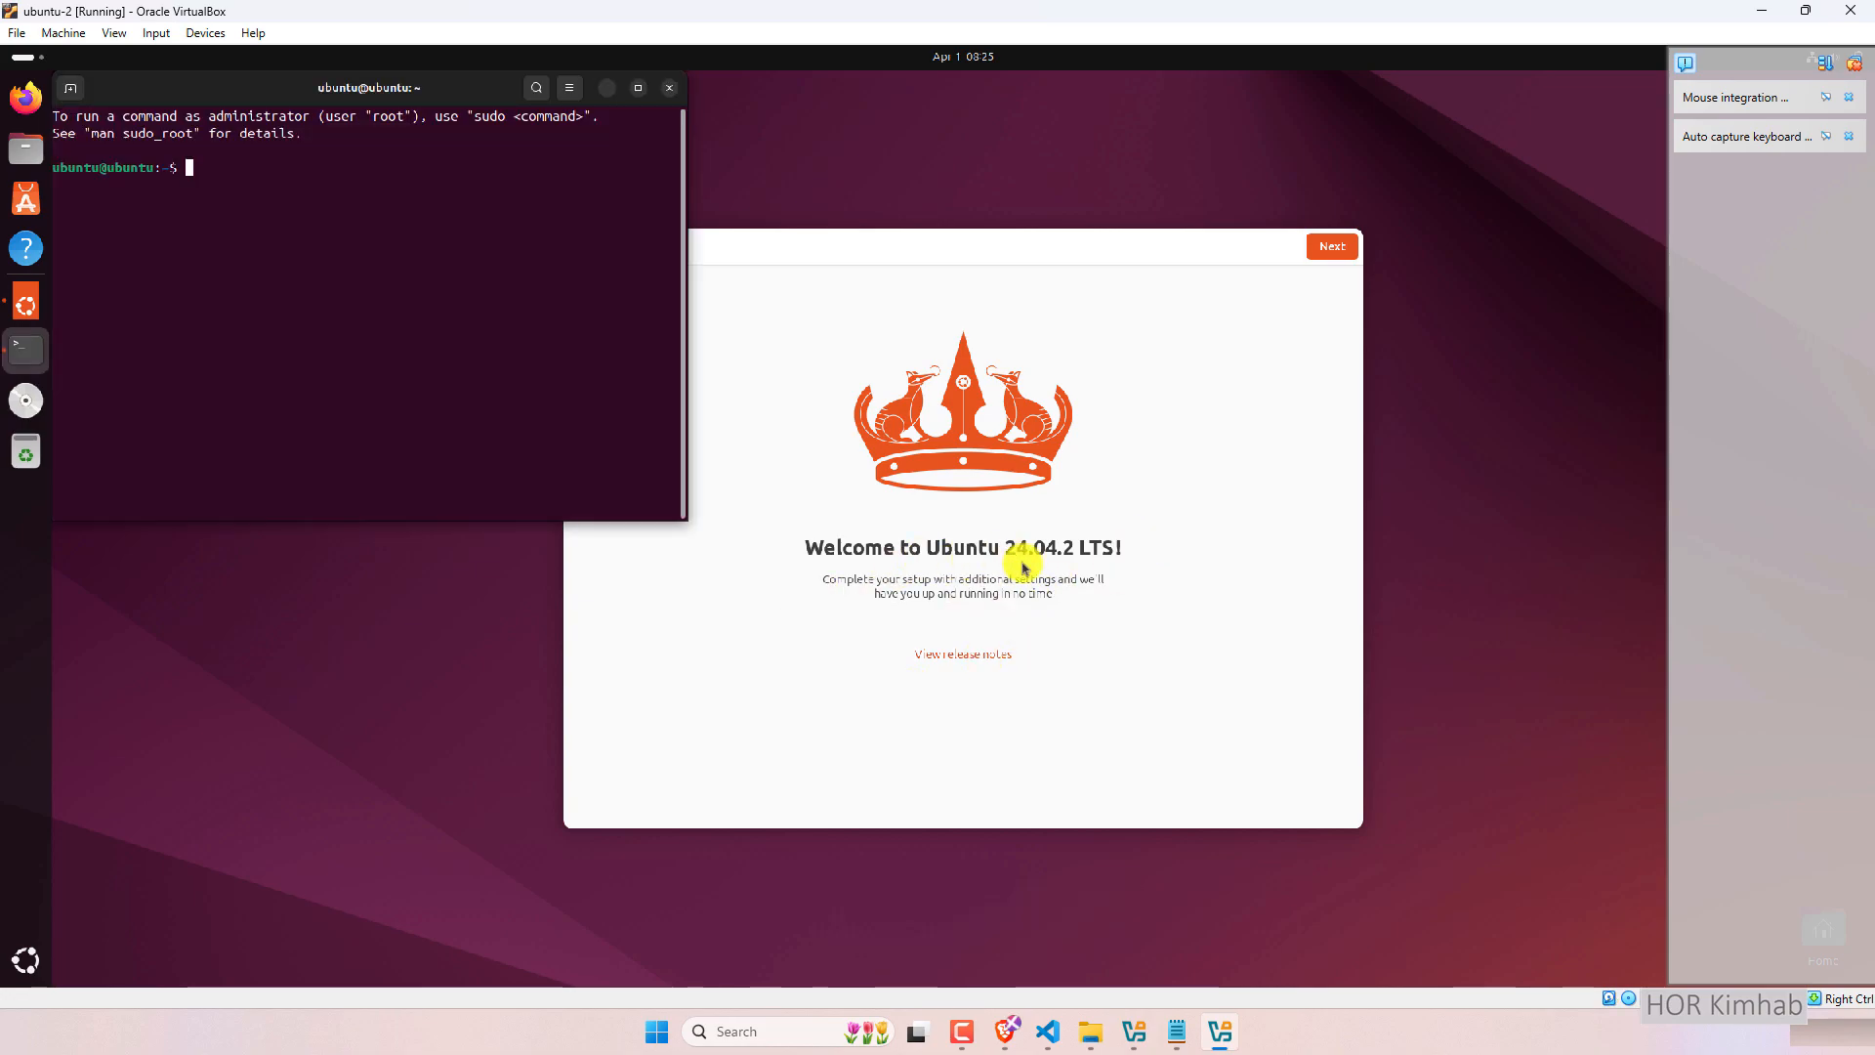
pyautogui.click(1334, 258)
pyautogui.click(460, 259)
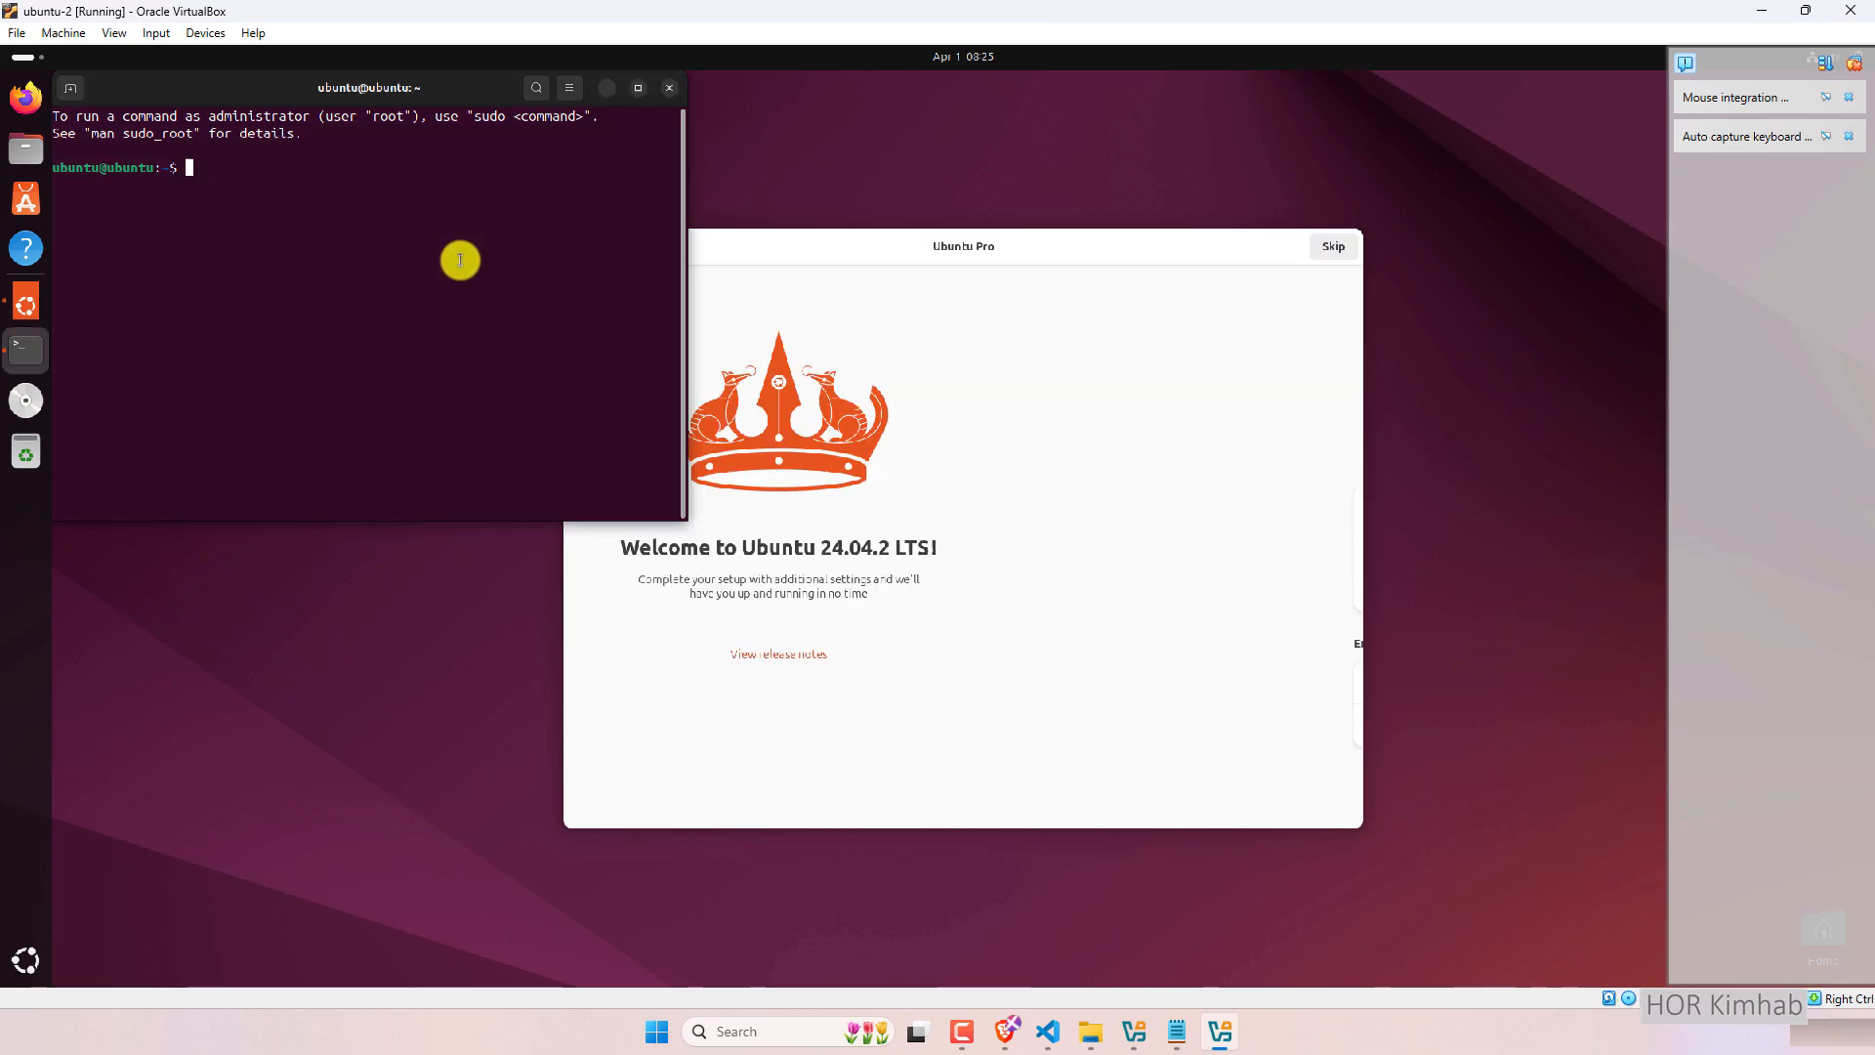
pyautogui.moveTo(407, 84); pyautogui.dragTo(472, 117)
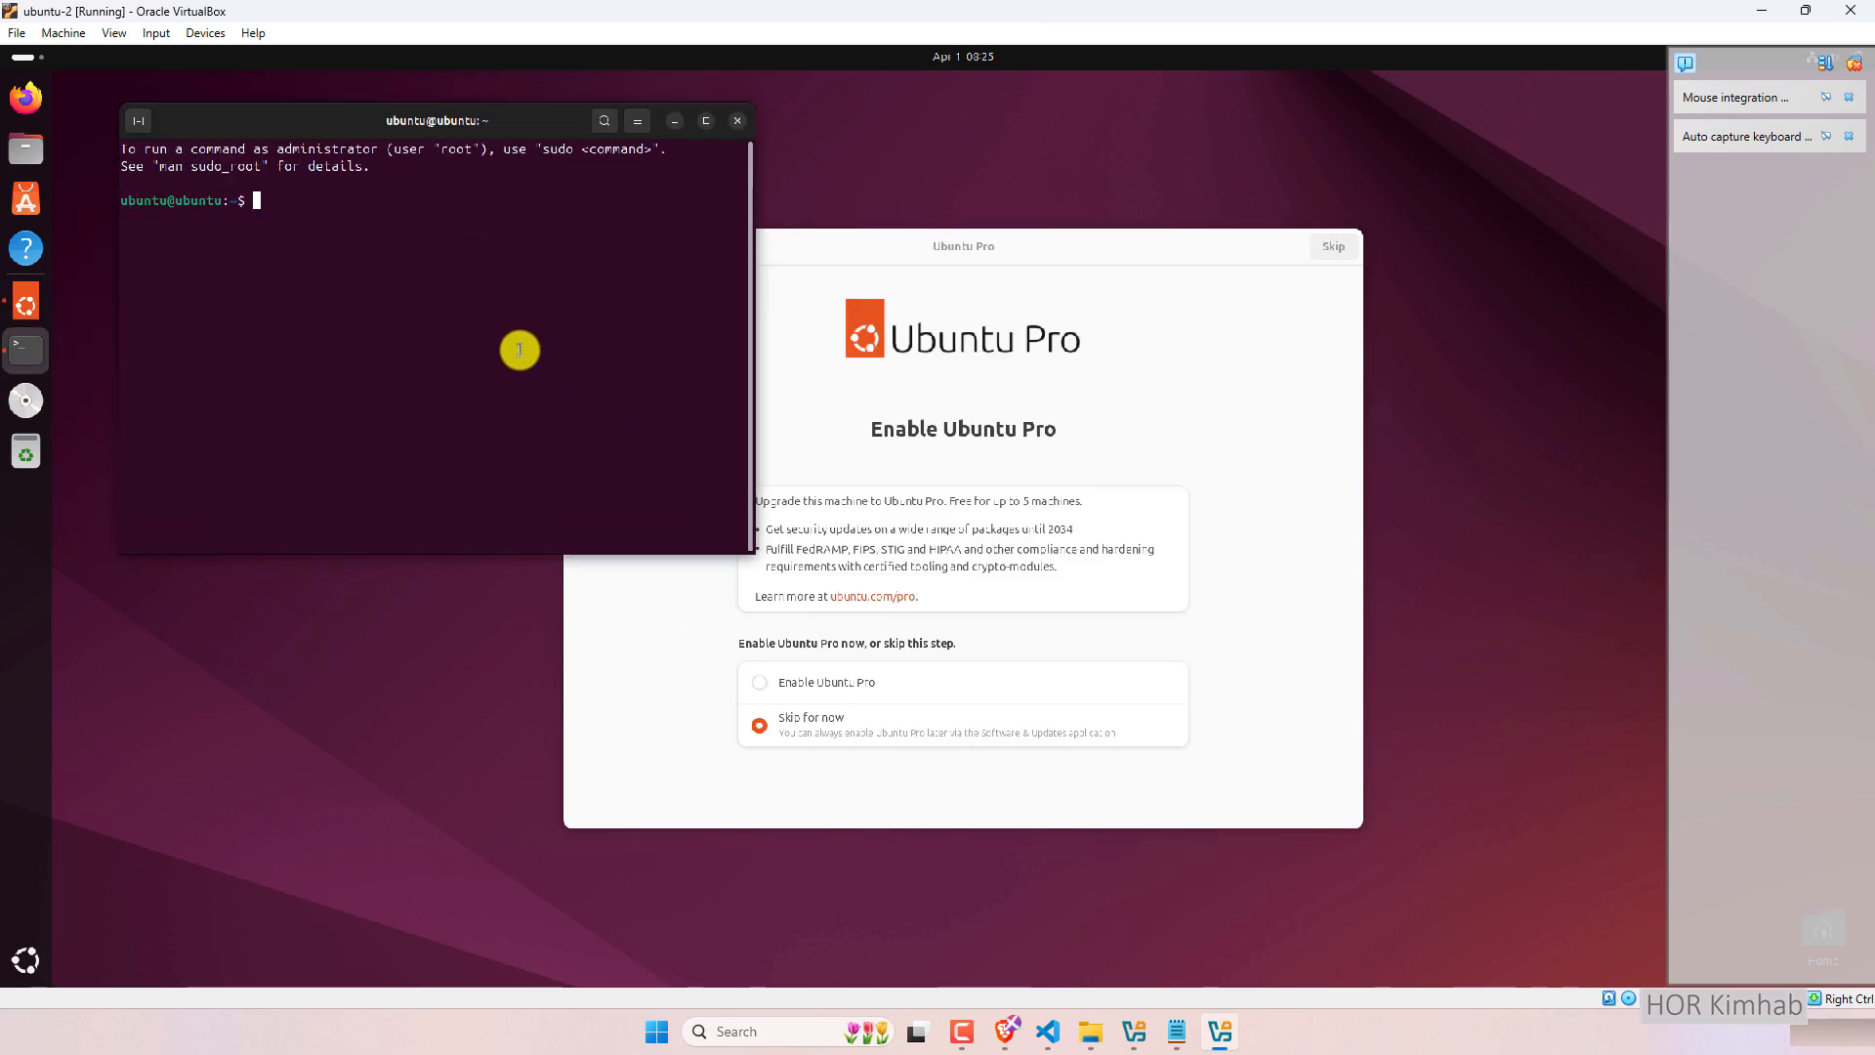
# Run sudo apt update && sudo apt upgrade -y, authenticate with the sudo password, and maximize the terminal.
pyautogui.write('sudo apt update && sudo apt upgrade -y')
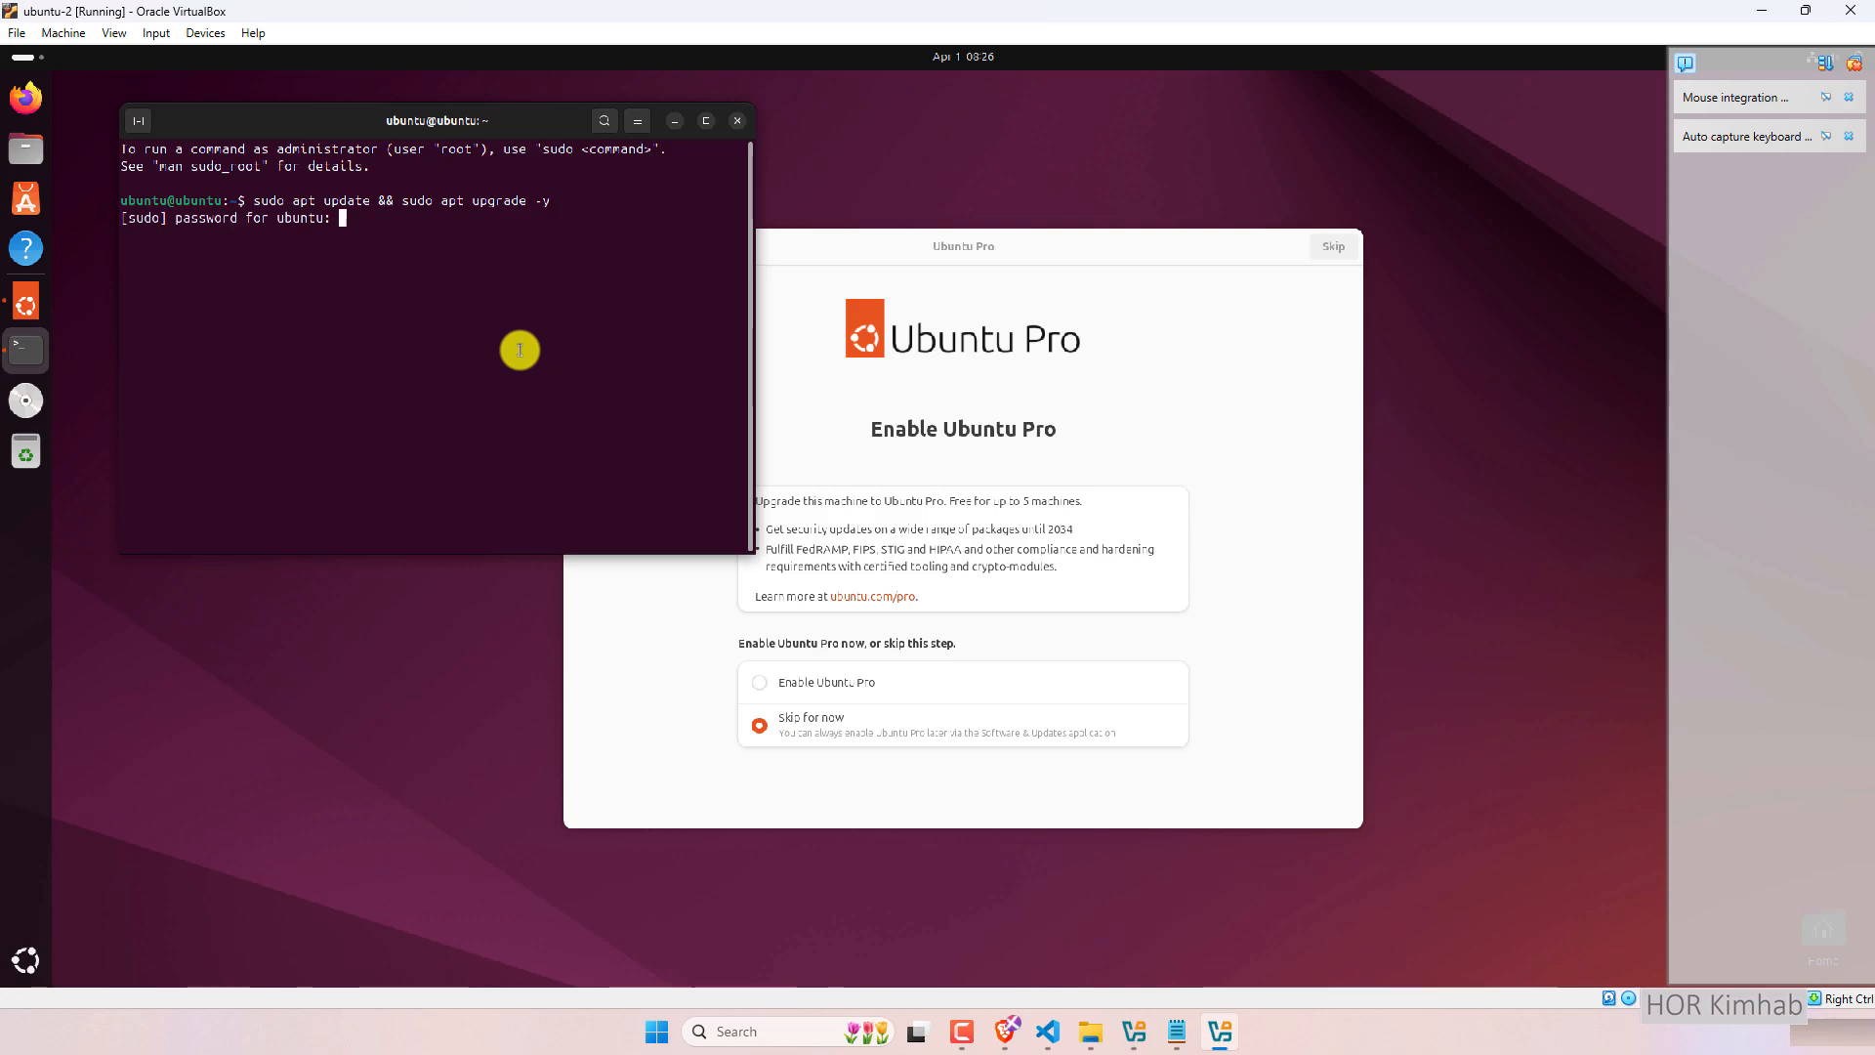
pyautogui.press('Return')
pyautogui.click(705, 120)
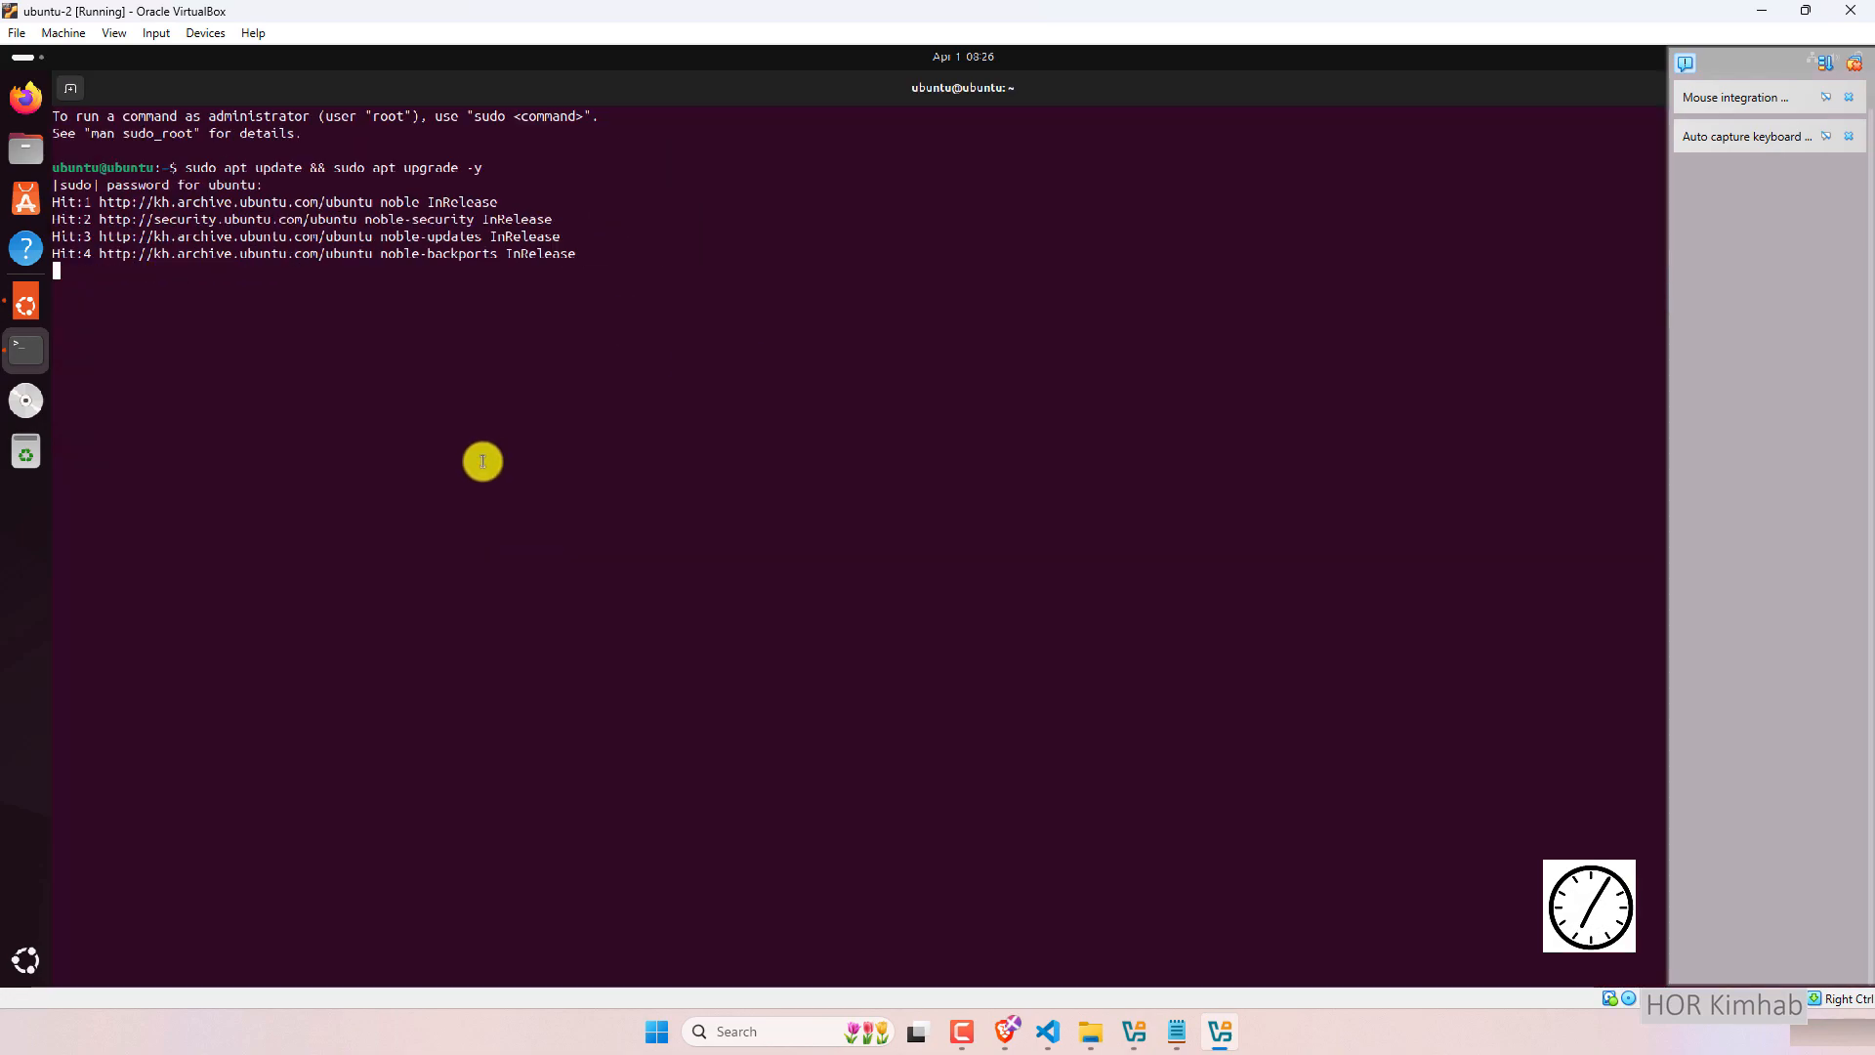